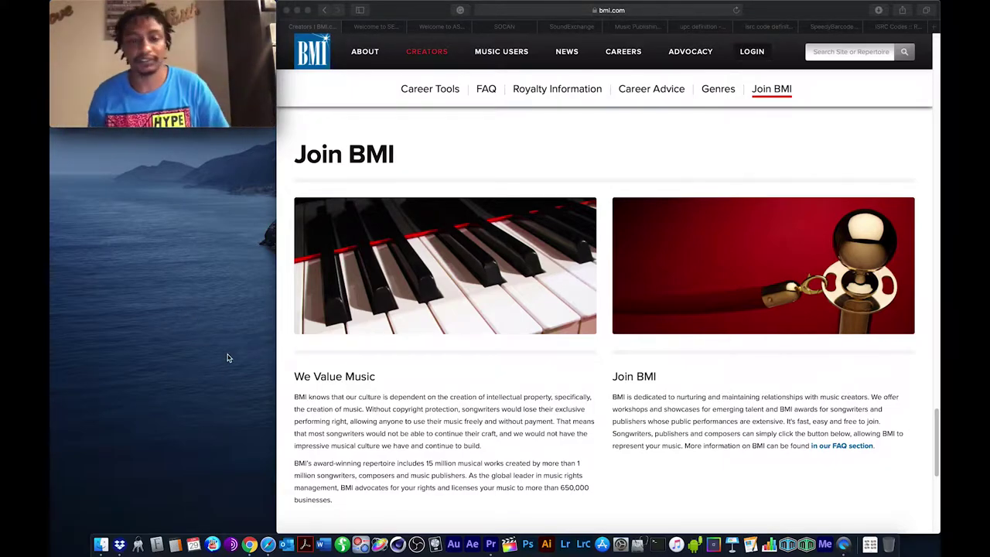
- Look at the SESAC, ASCAP and SOCAN sites, then return to the BMI Creators page
click(373, 26)
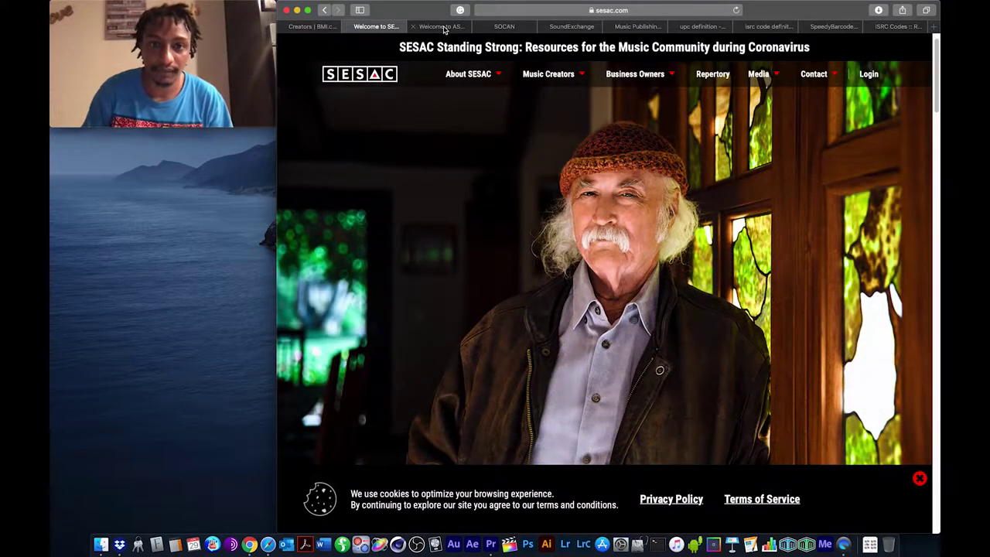
click(445, 28)
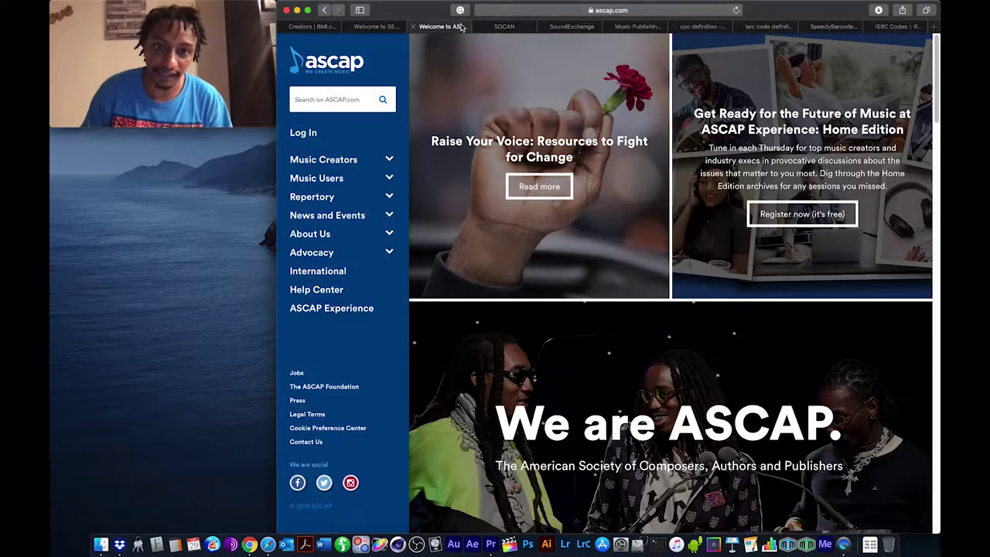
click(525, 30)
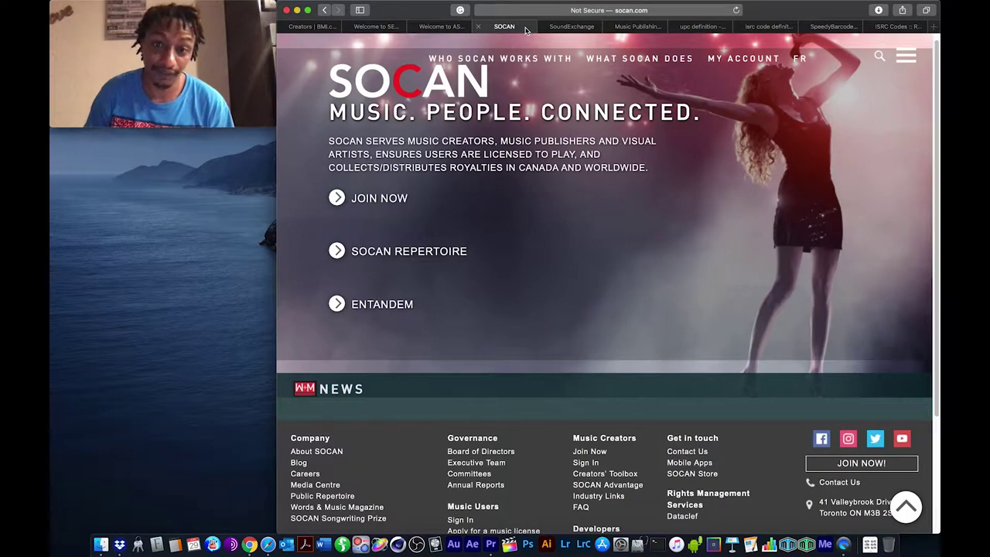
click(328, 28)
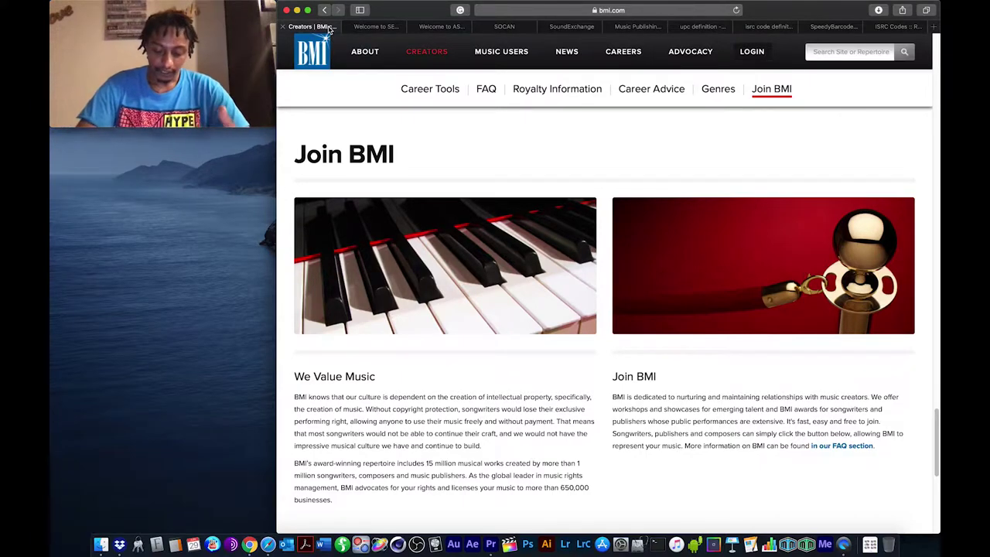
- Go from the Creators Join page to the BMI home page and scroll through it
scroll(486, 100, up, 3)
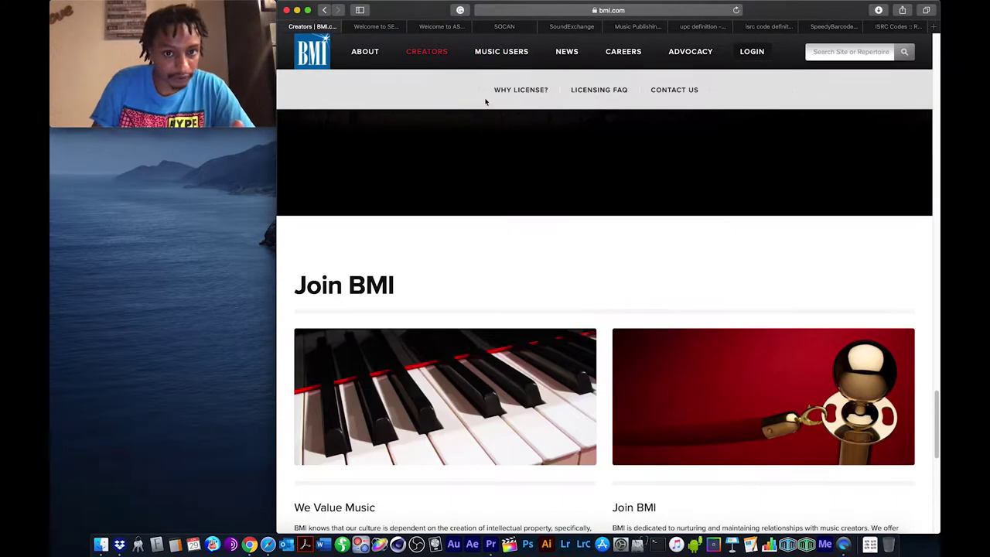
scroll(518, 224, down, 10)
scroll(518, 224, up, 15)
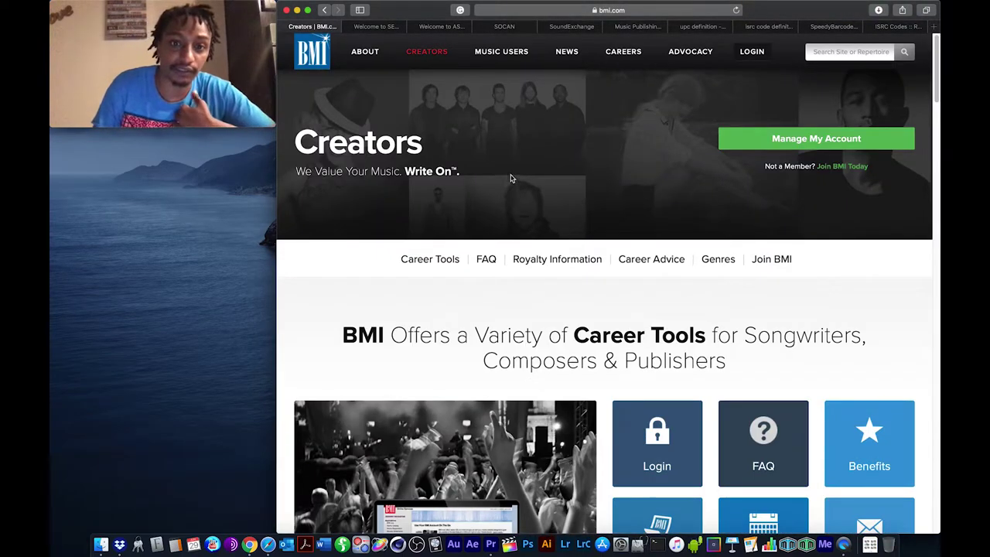
click(311, 51)
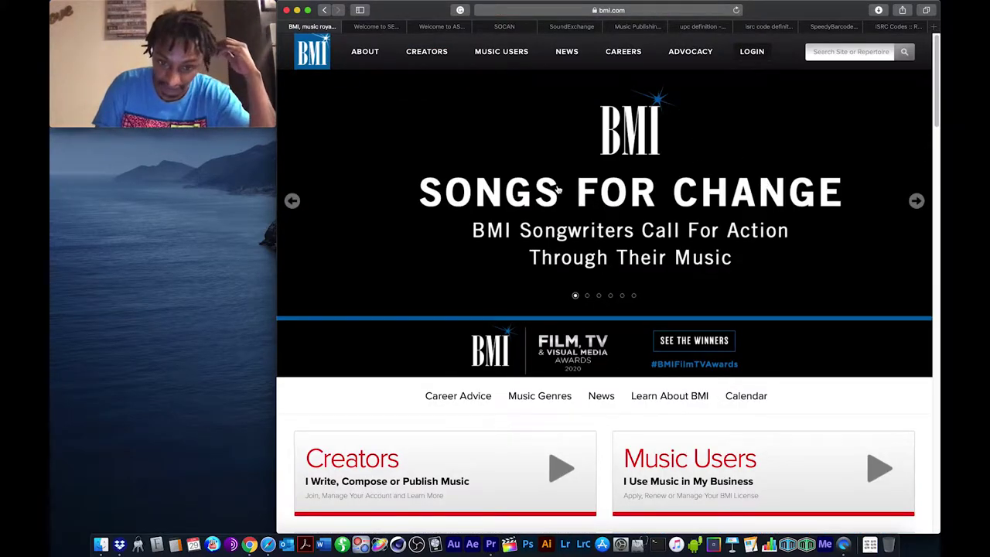
scroll(564, 188, down, 5)
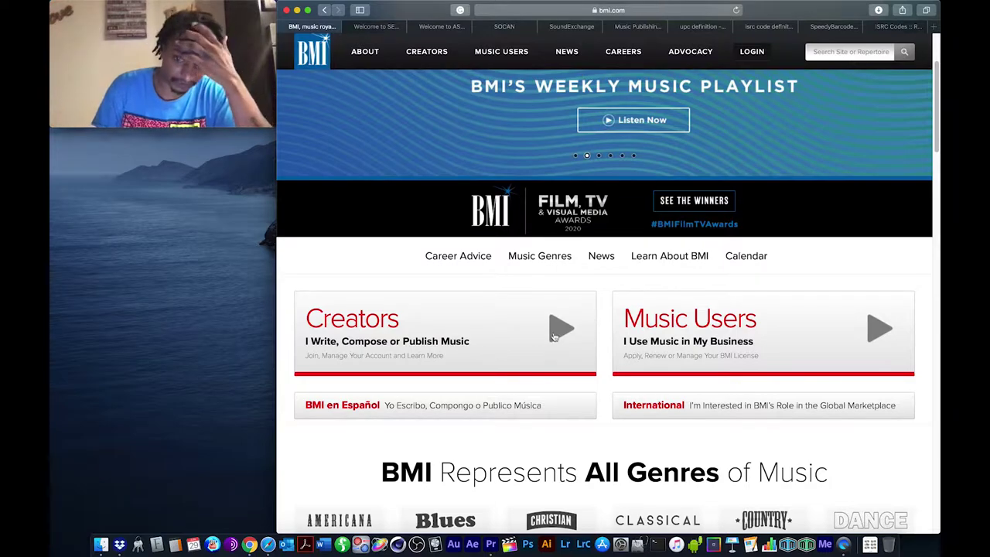
scroll(722, 334, up, 1)
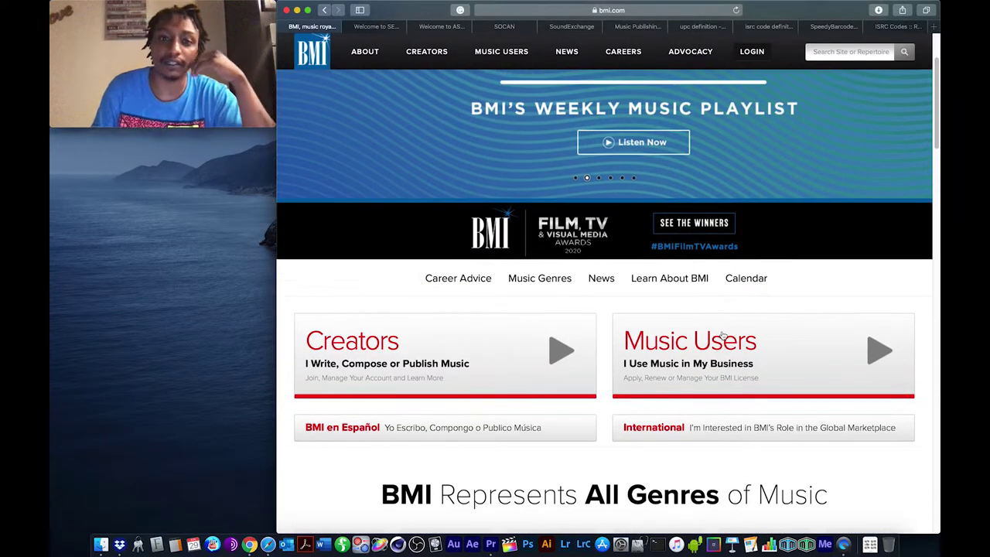
scroll(721, 334, up, 1)
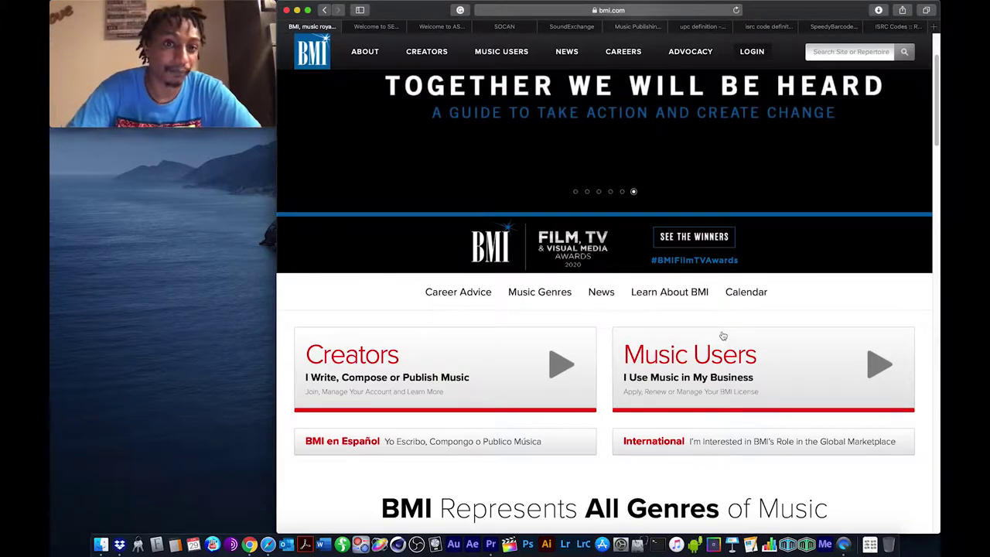
click(391, 27)
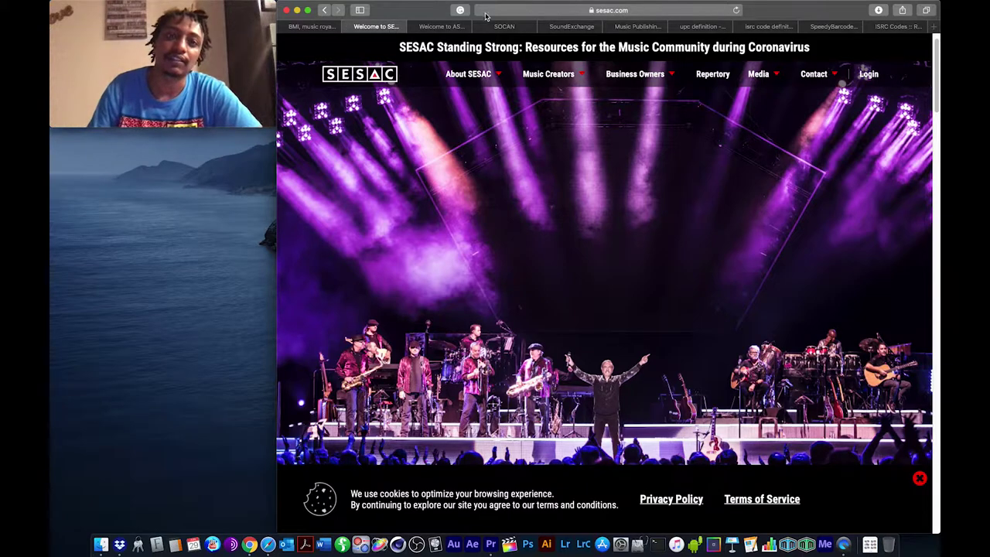
click(449, 27)
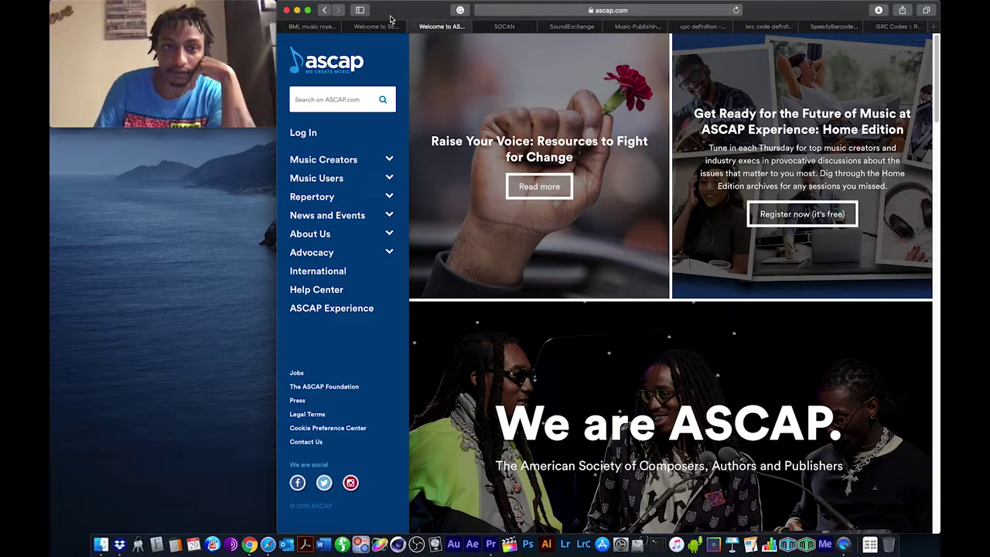
click(332, 30)
mouse_move(350, 51)
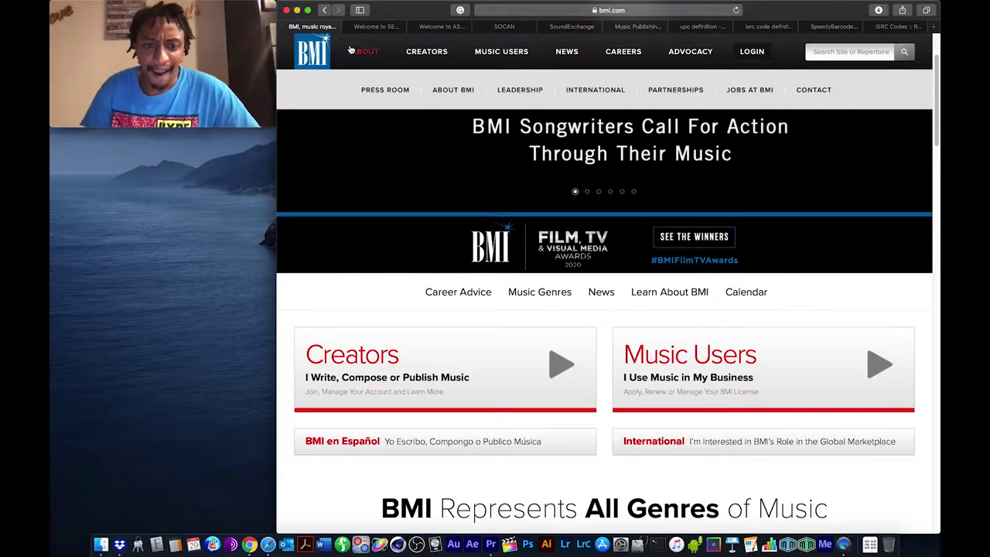
- Log in from the Creators page with the saved Safari username, accepting the Terms of Use
click(390, 373)
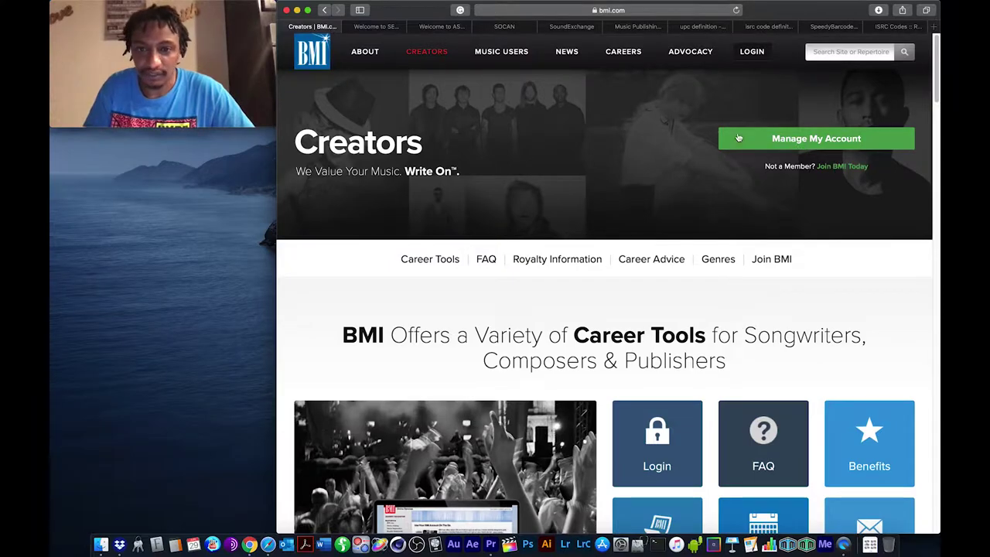
click(746, 52)
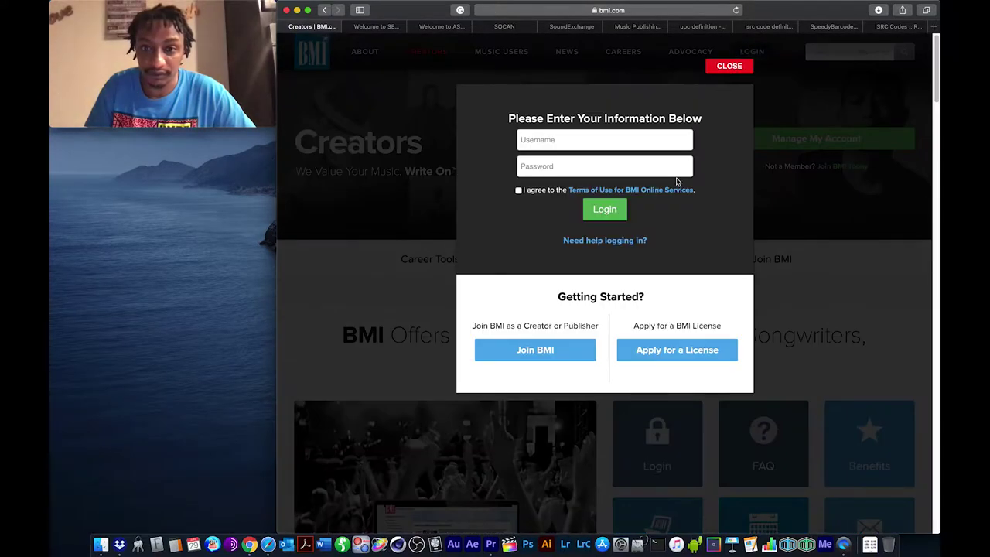
click(611, 140)
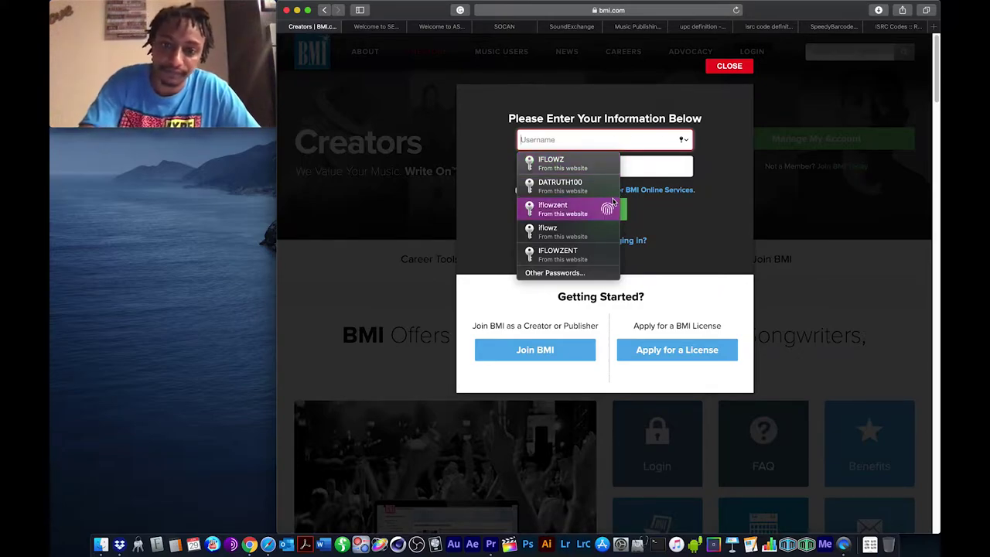
click(569, 208)
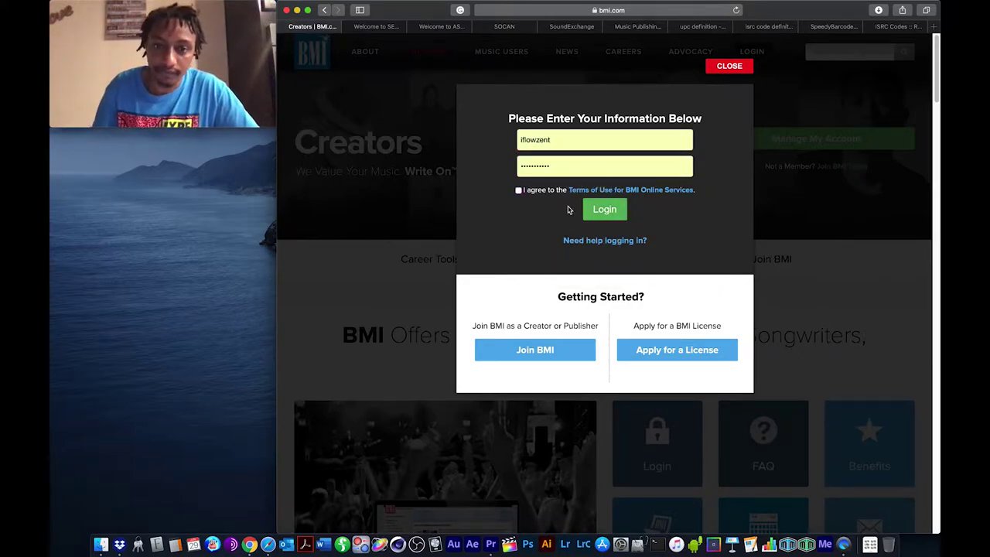
click(531, 192)
click(604, 210)
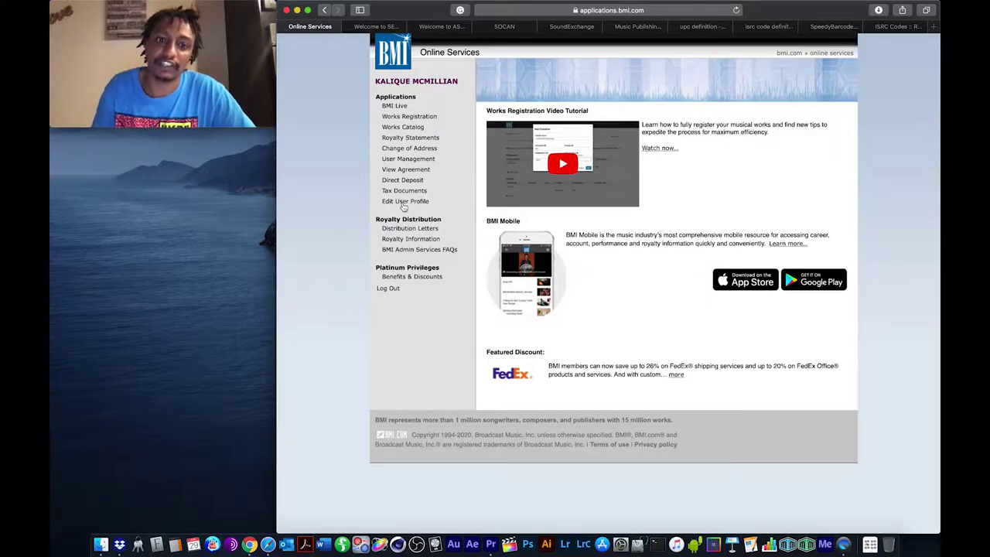
- Open Works Catalog from the Applications menu to list the 7 registered works
click(403, 126)
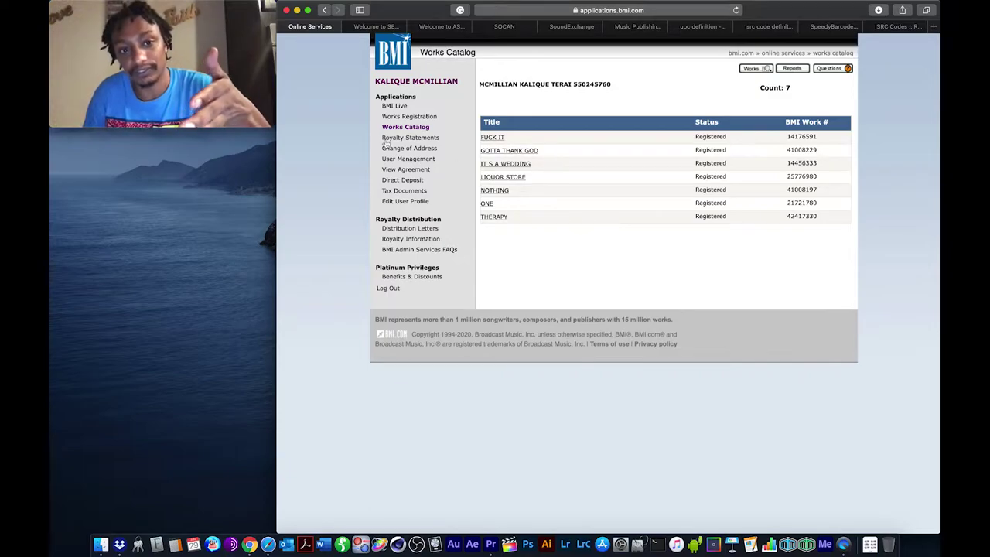
- Open the THERAPY work's detail popup showing writer shares and its 100% publisher
click(497, 216)
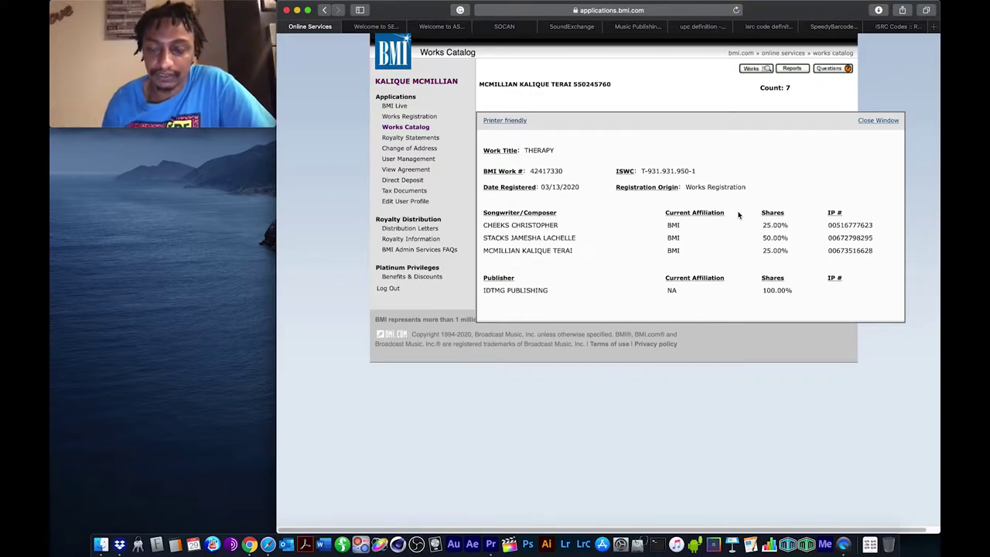
click(889, 121)
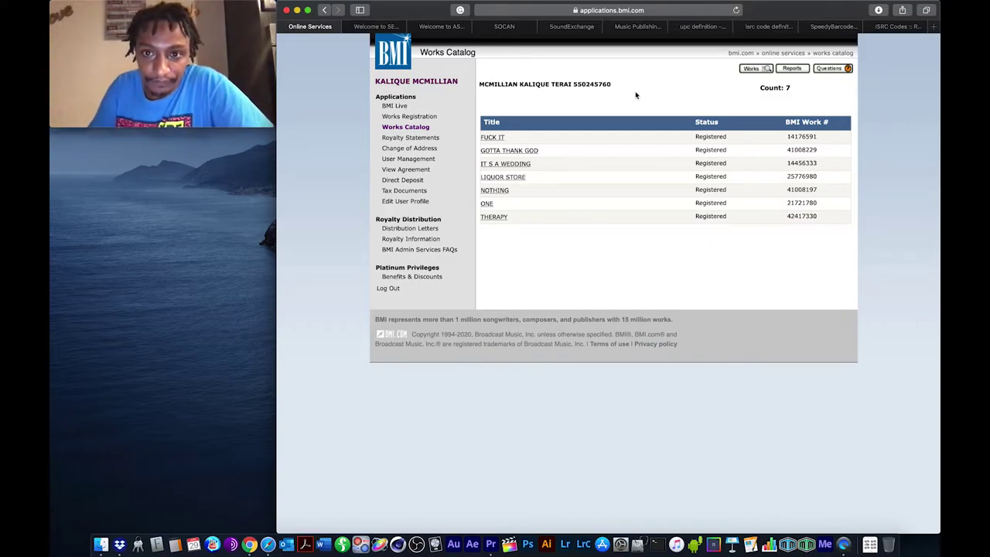
click(427, 117)
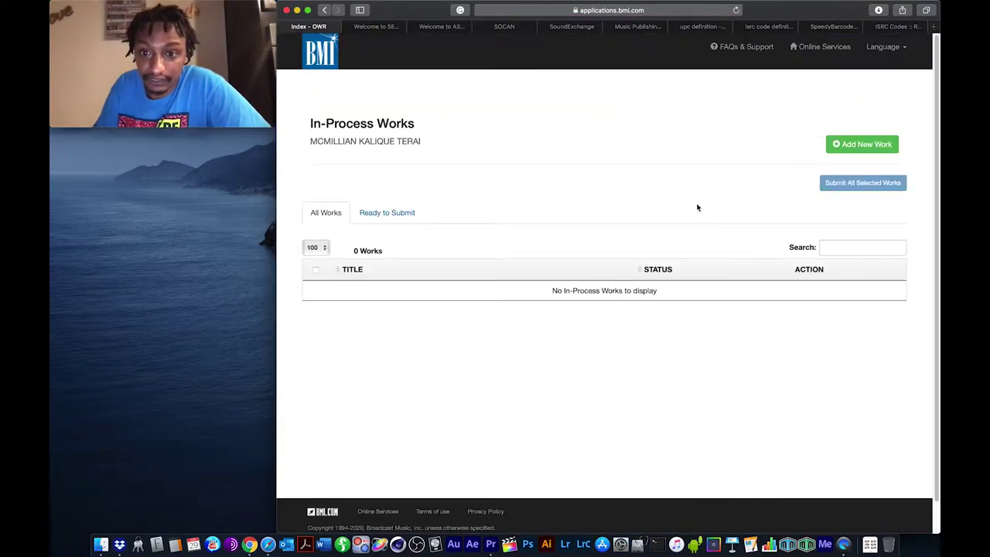
click(874, 145)
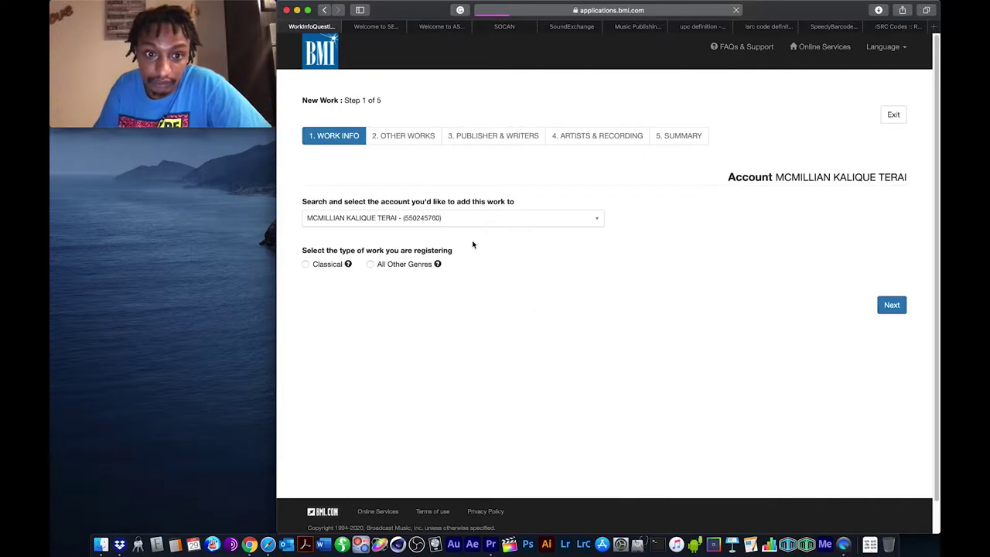
mouse_move(349, 265)
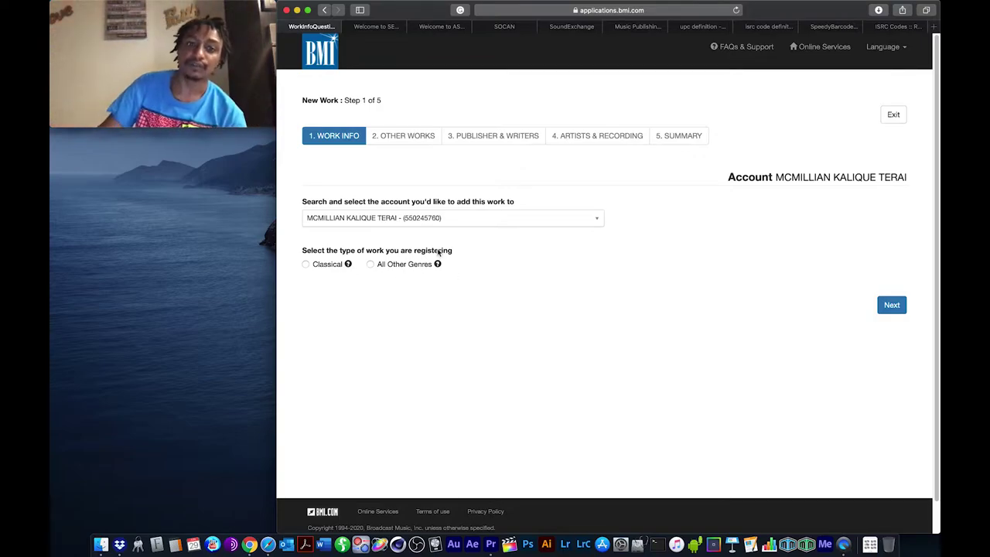
mouse_move(437, 264)
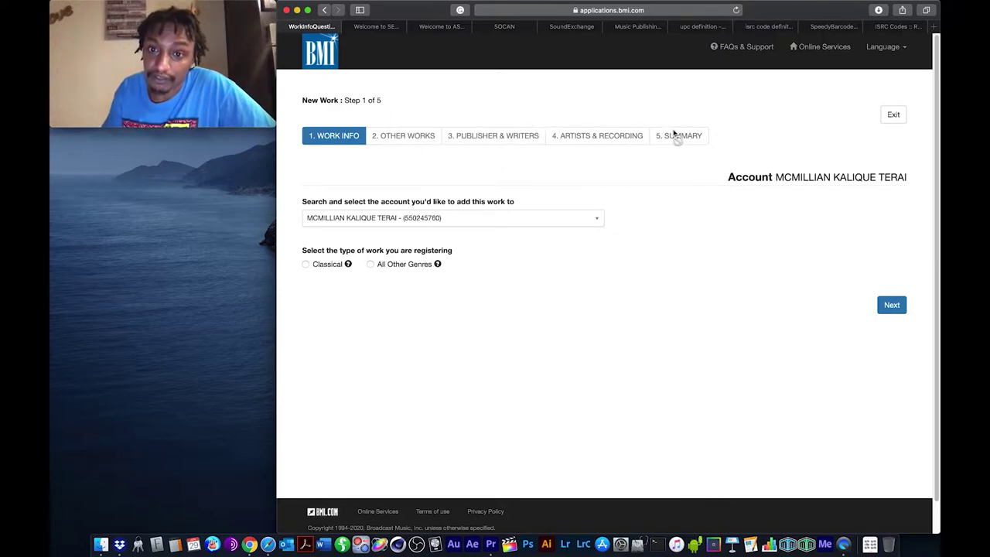
- Choose All Other Genres, keep the songwriter's account selected, and proceed to the next step
click(410, 264)
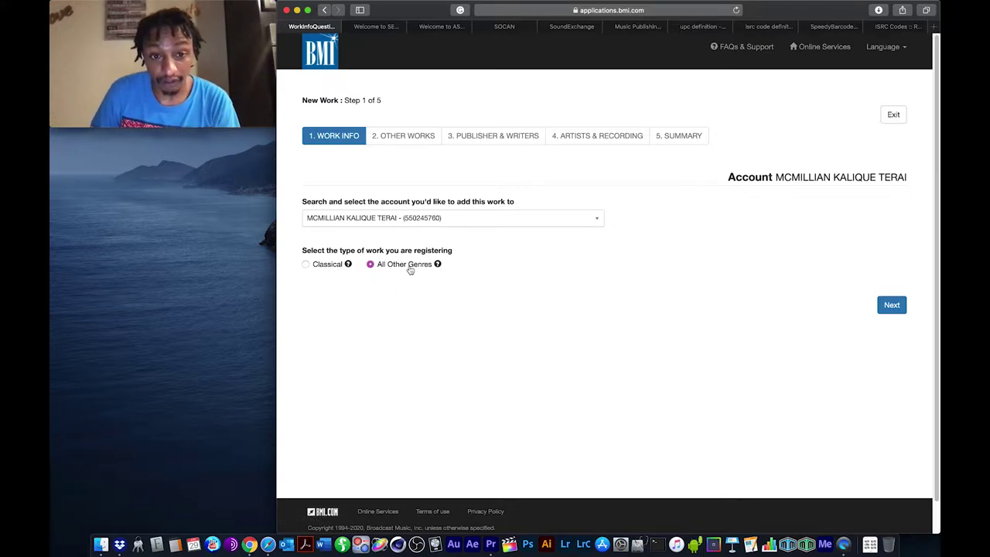
mouse_move(446, 267)
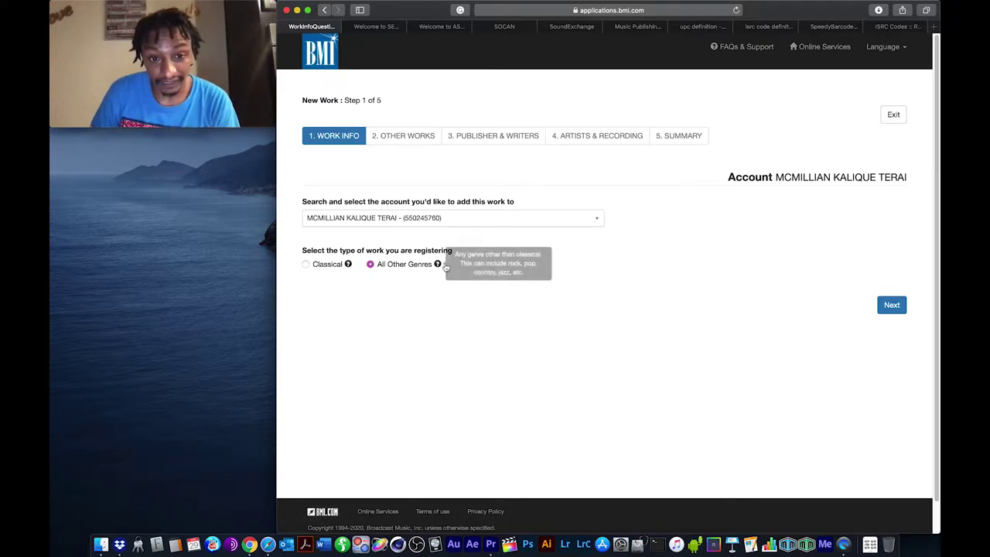
click(549, 227)
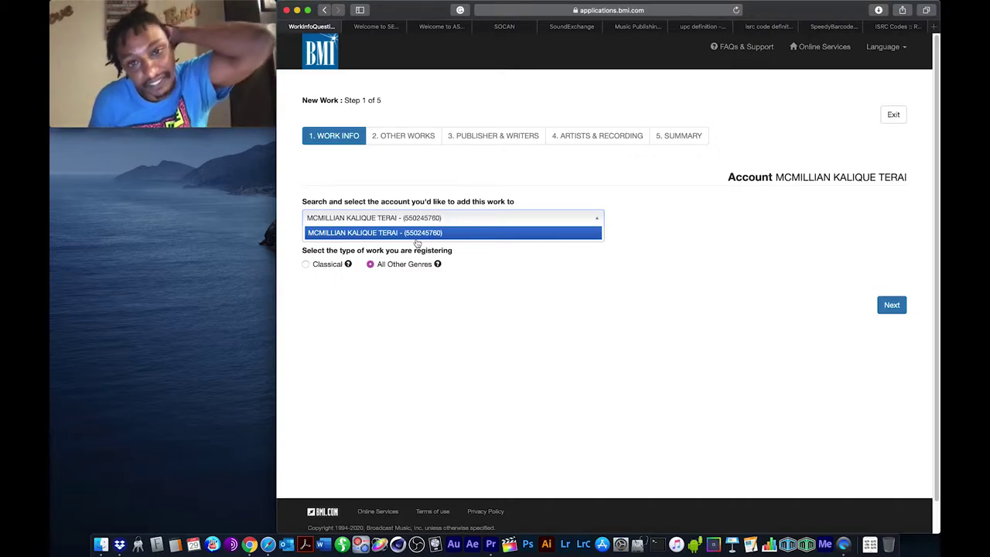
click(591, 375)
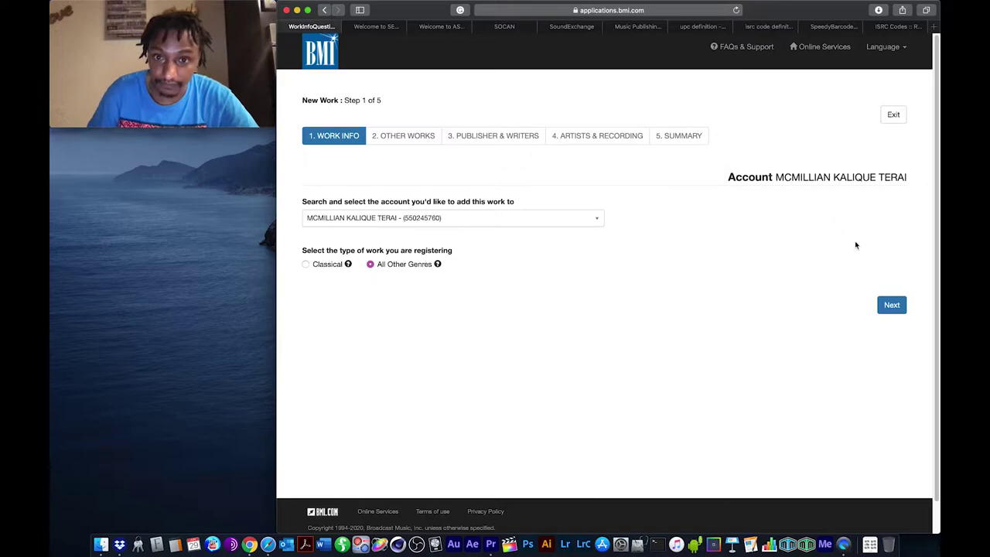
click(886, 304)
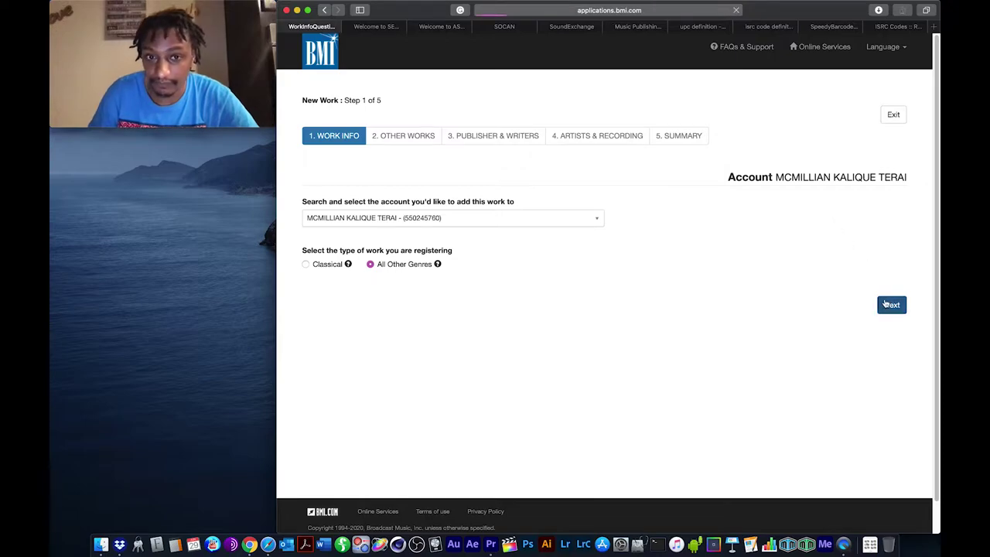
right_click(702, 182)
- Dismiss the stray context menu as the Add Basic Work Info dialog loads
click(634, 183)
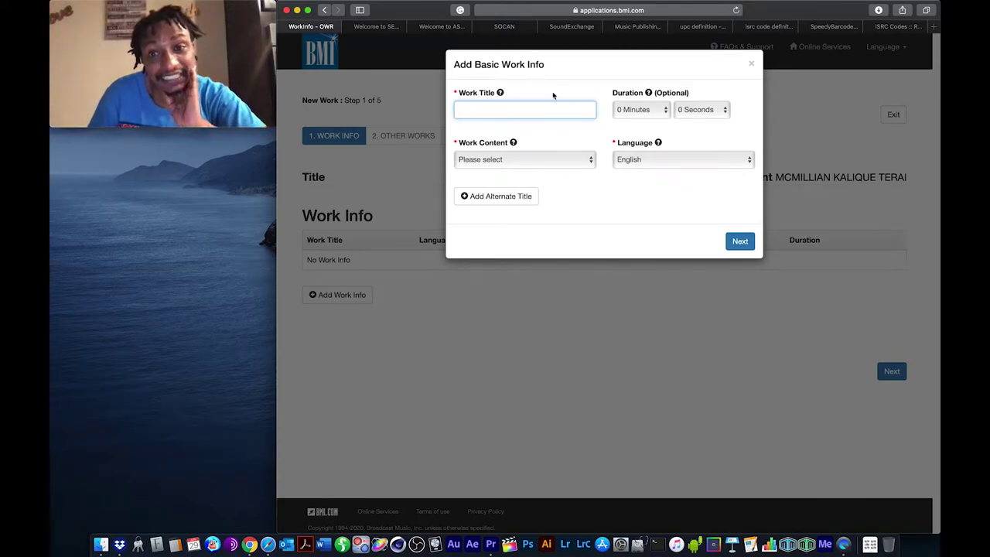
mouse_move(500, 93)
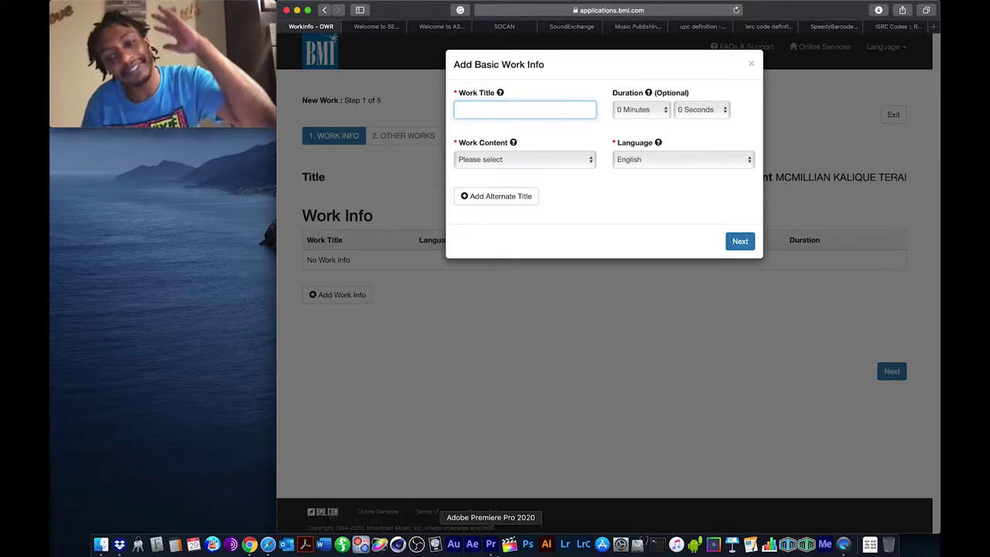
- Play Dream Chaser - IFLOWZ from Recently Added in Apple Music, scrubbing ahead and raising volume
click(677, 544)
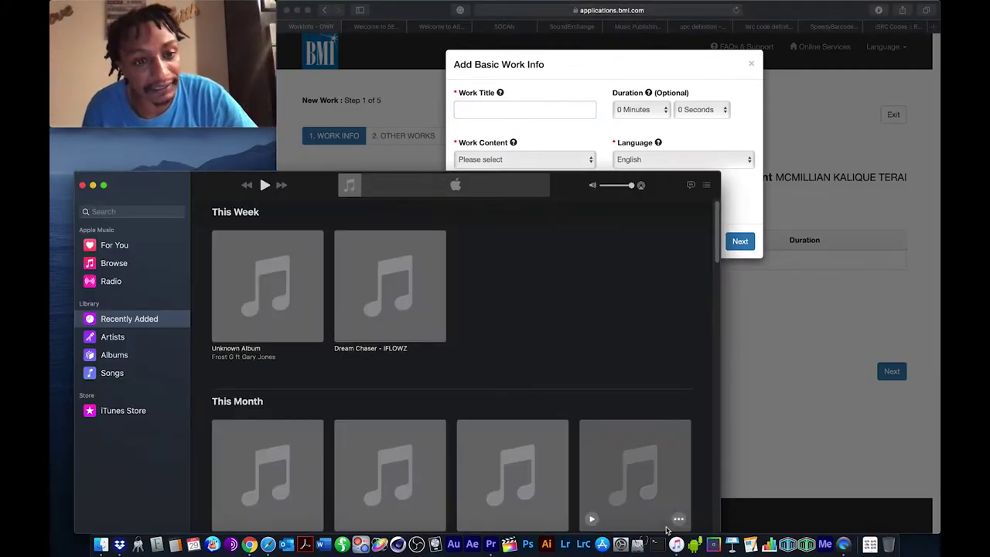
drag(564, 185, 584, 116)
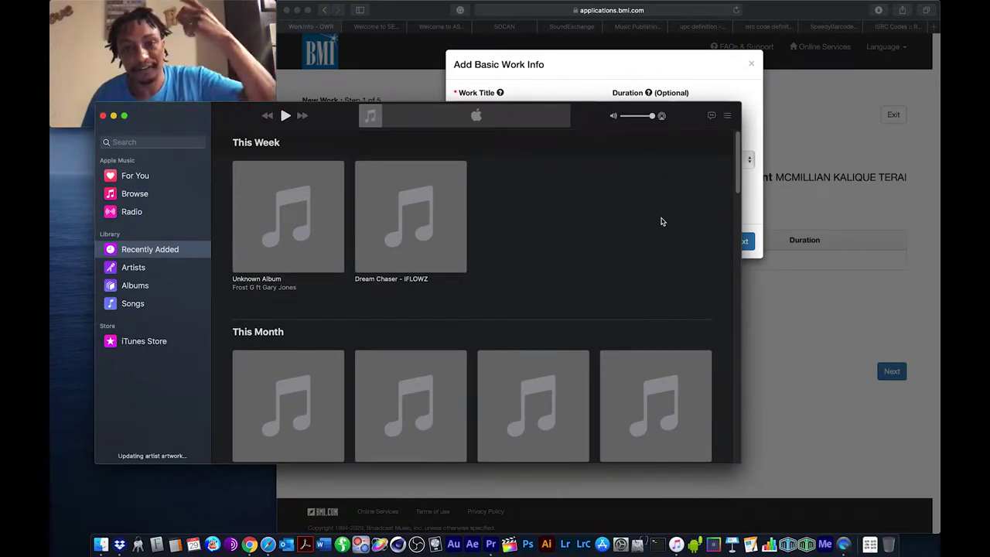
click(410, 197)
click(390, 210)
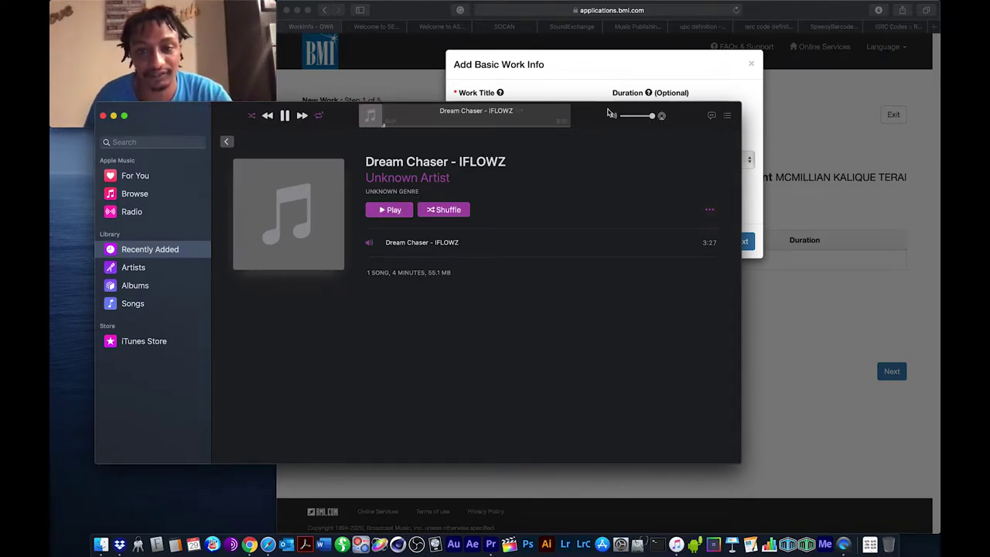
drag(387, 129, 416, 126)
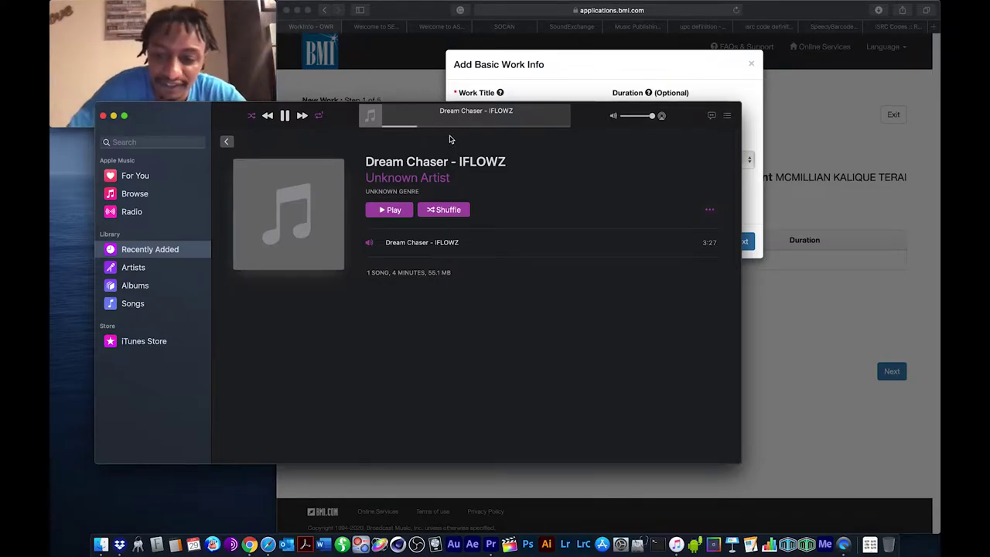
key(XF86AudioRaiseVolume)
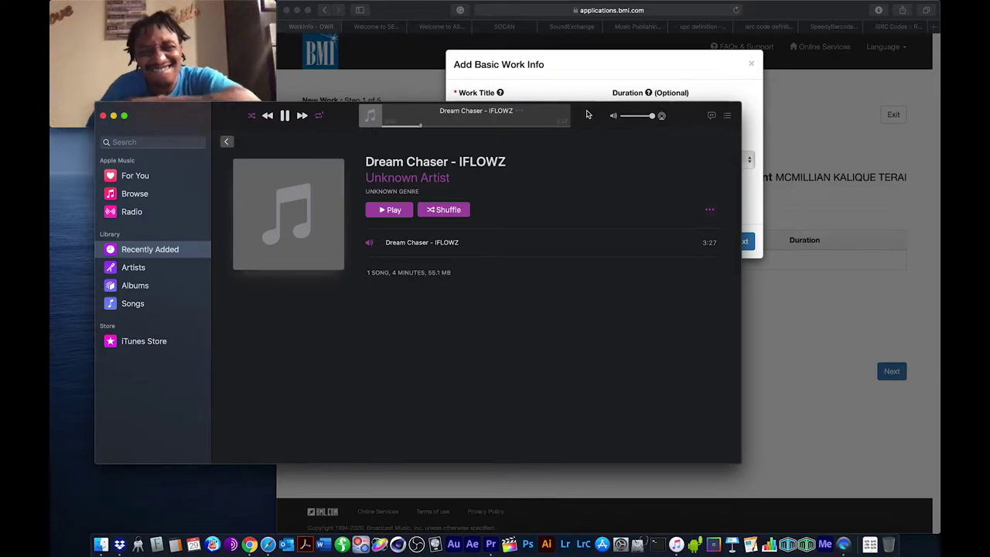
drag(586, 114, 577, 133)
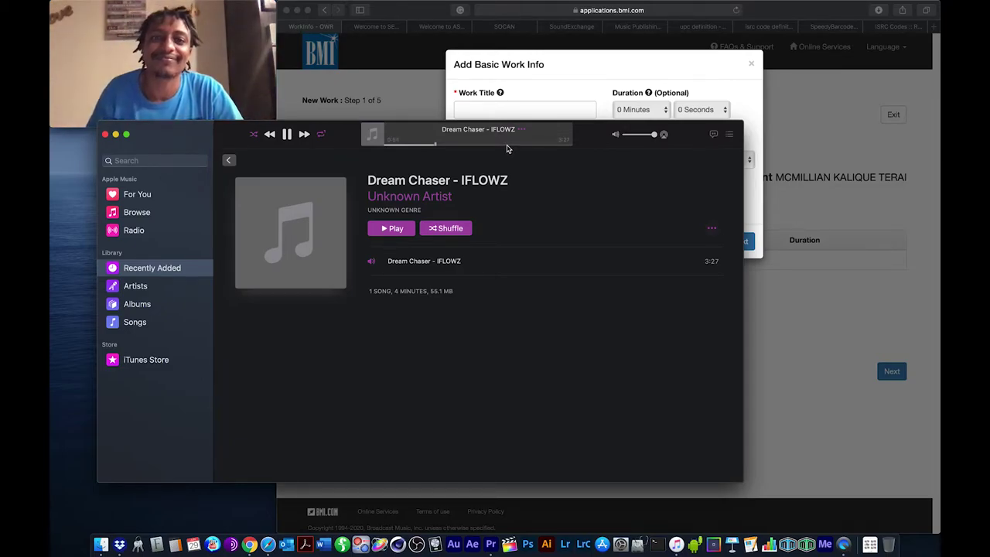
drag(507, 144, 488, 146)
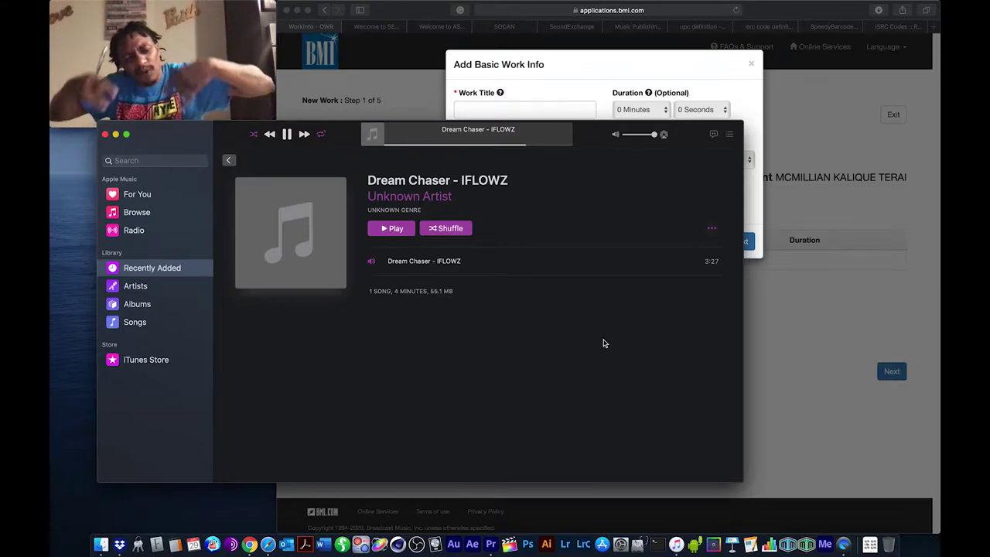
- Pause Dream Chaser, set playback back to about 1:03, and move Music off the form
key(space)
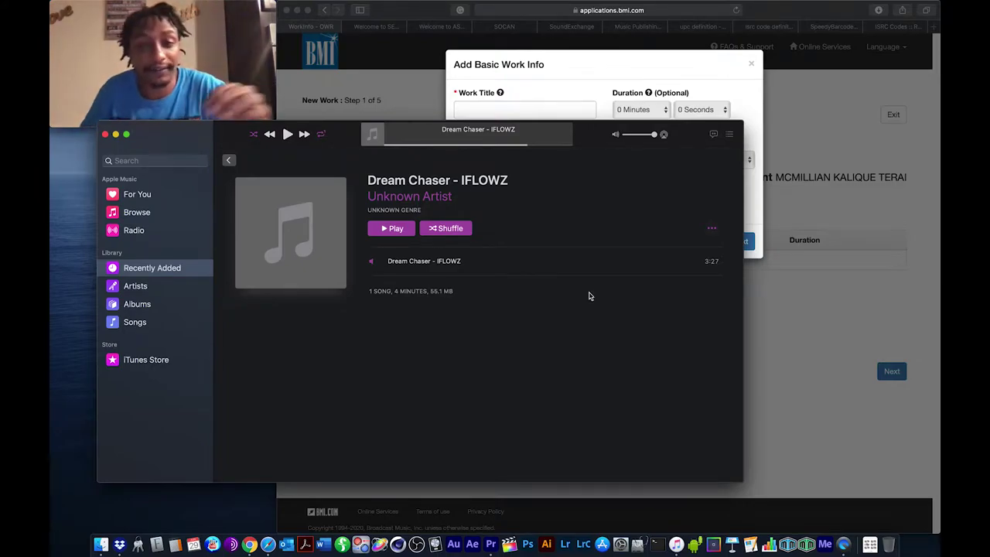
drag(338, 141, 385, 173)
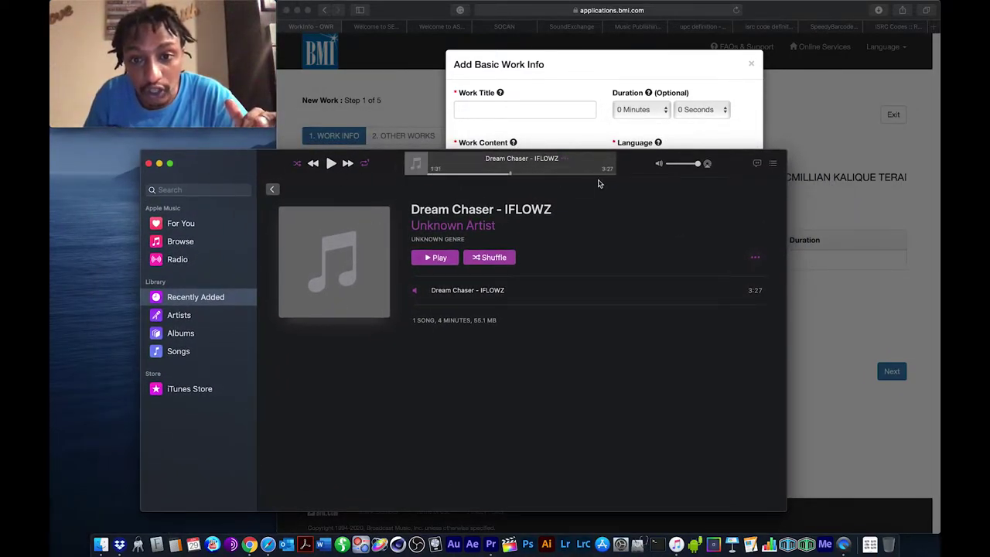
click(447, 174)
drag(446, 175, 486, 179)
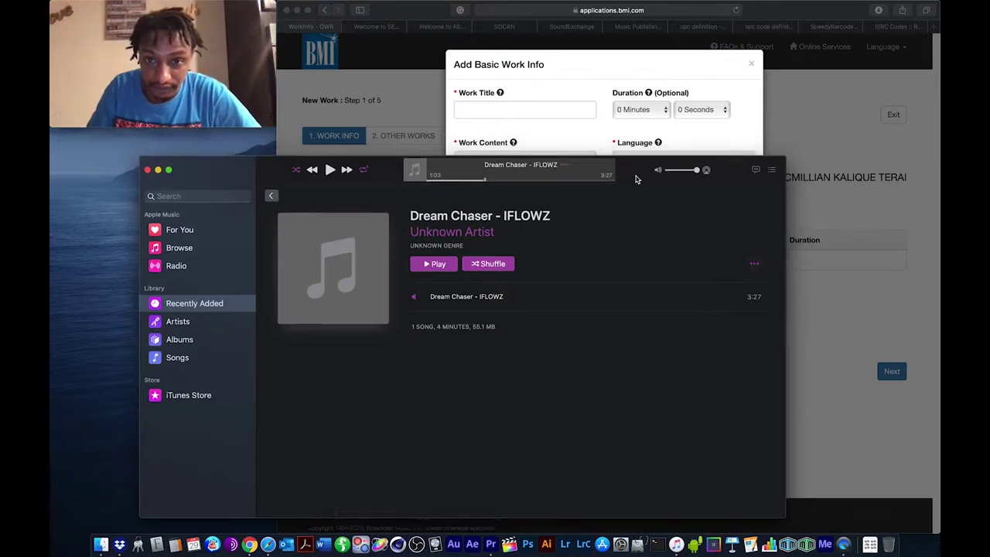
drag(635, 177, 629, 214)
- Enter the work title DREAM CHASERS and set the duration seconds to 27
click(553, 110)
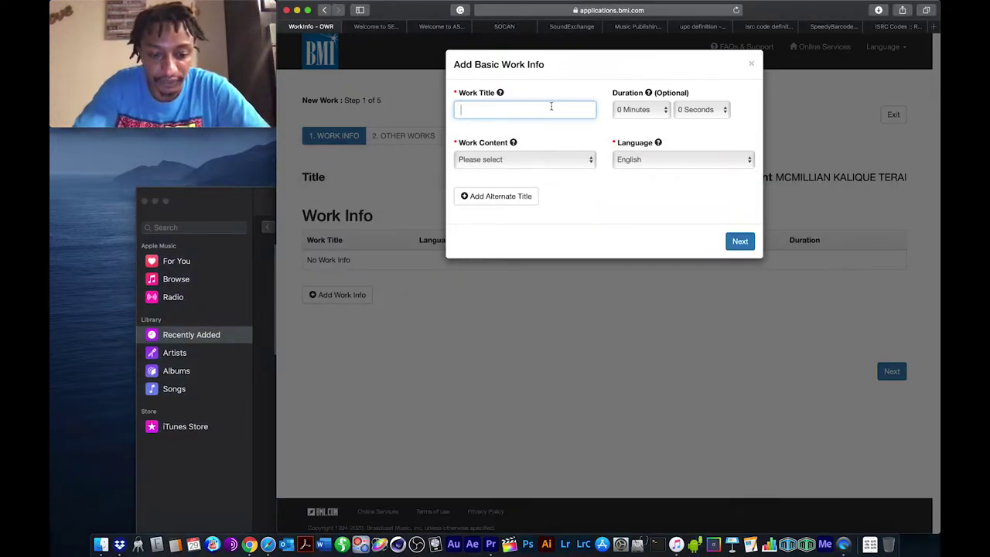
text(DREAM CHASERS)
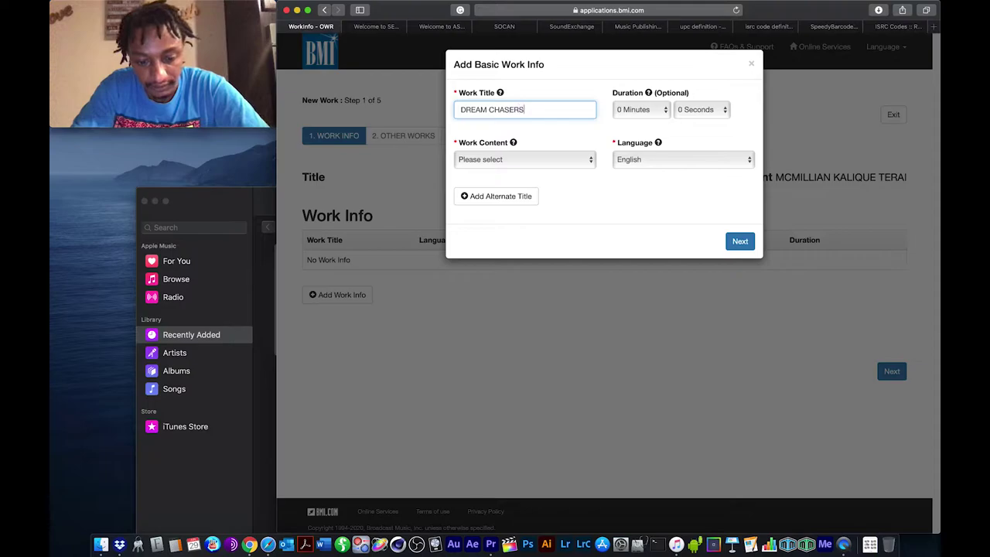
key(Tab)
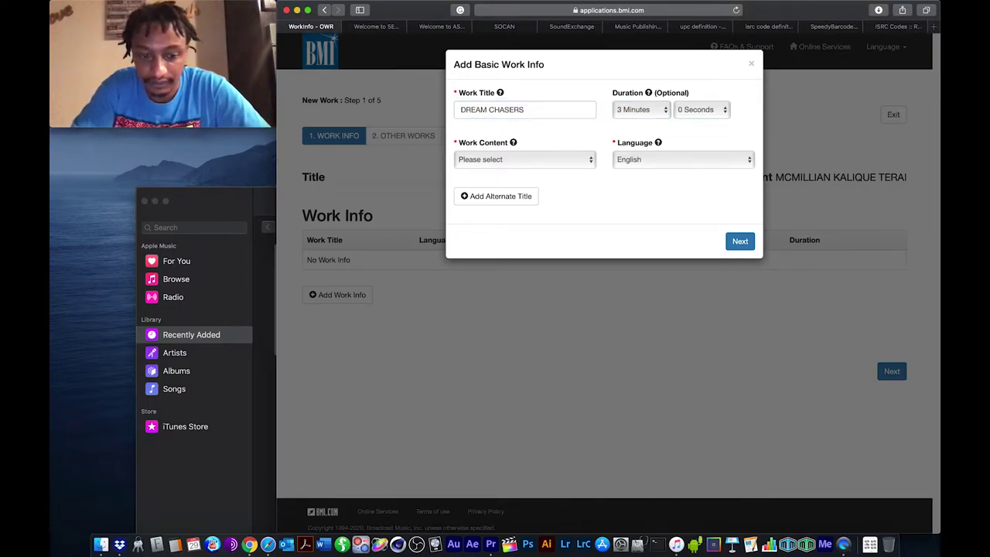
key(7)
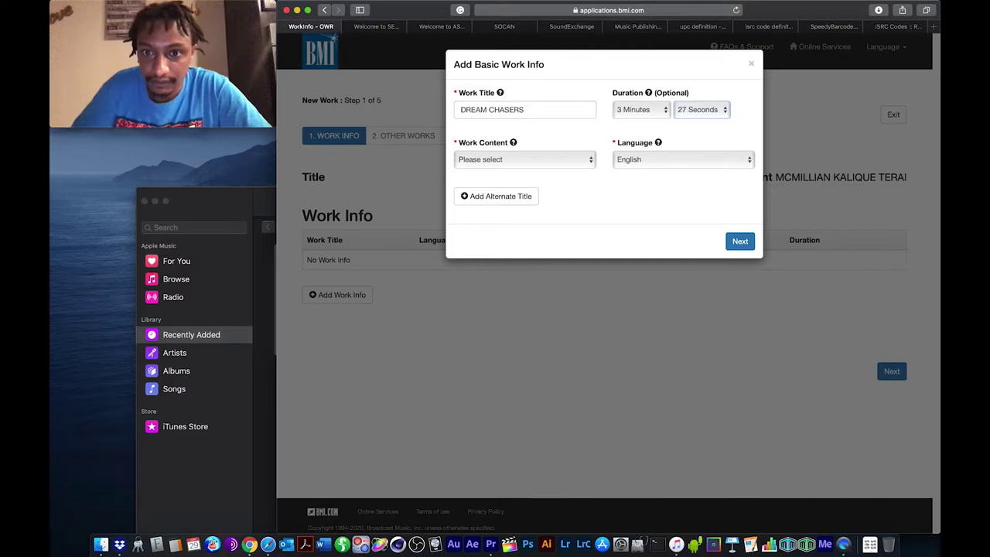
- Choose Music and Lyrics as work content, keep English, and add an alternate title row
click(493, 164)
click(528, 171)
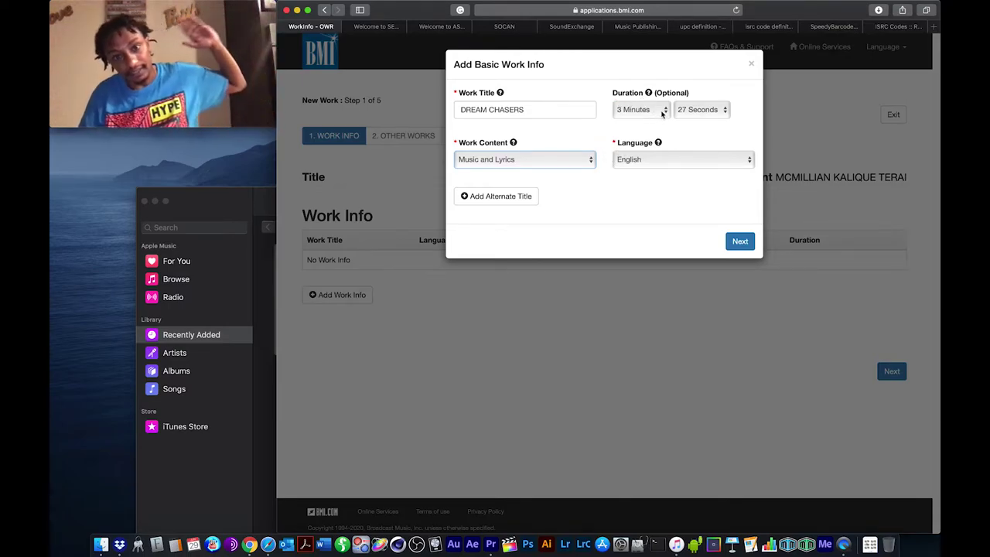
click(679, 163)
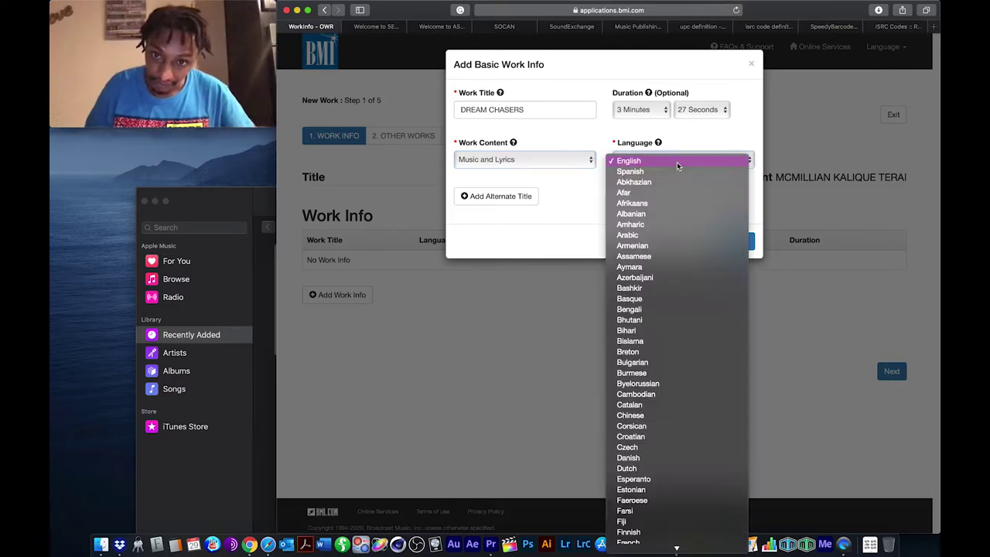
click(678, 163)
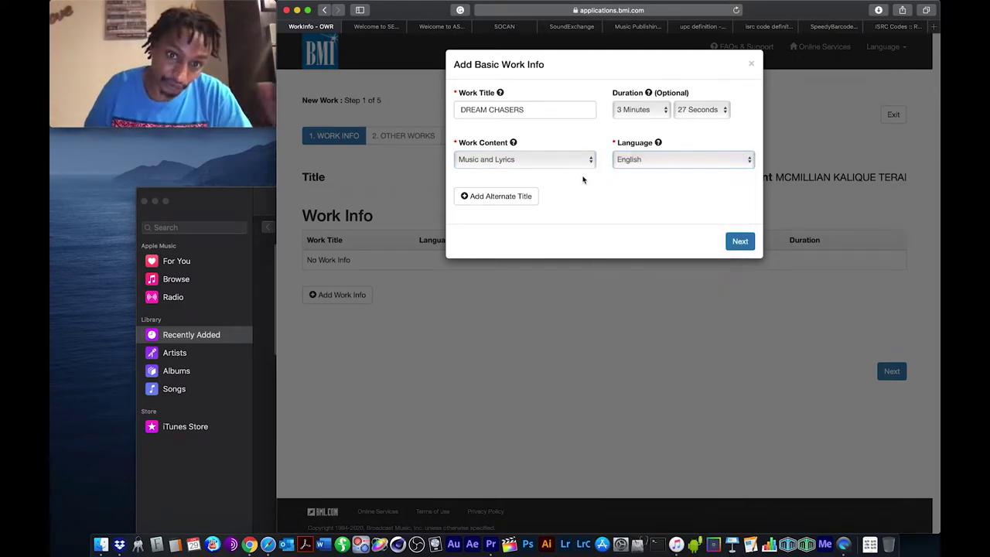
click(514, 196)
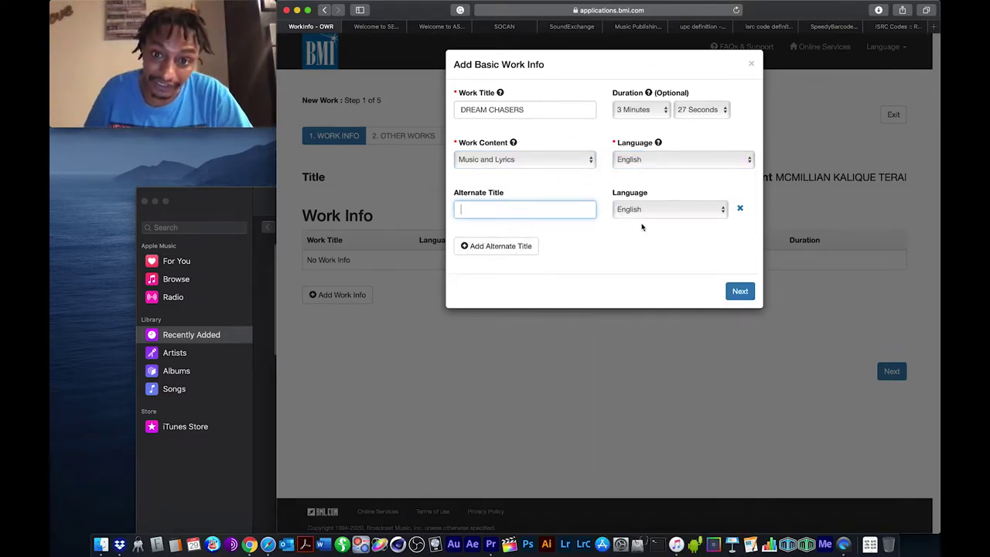
- Enter DREAMERS and CHASERS as alternate titles, then submit the basic work info
click(479, 246)
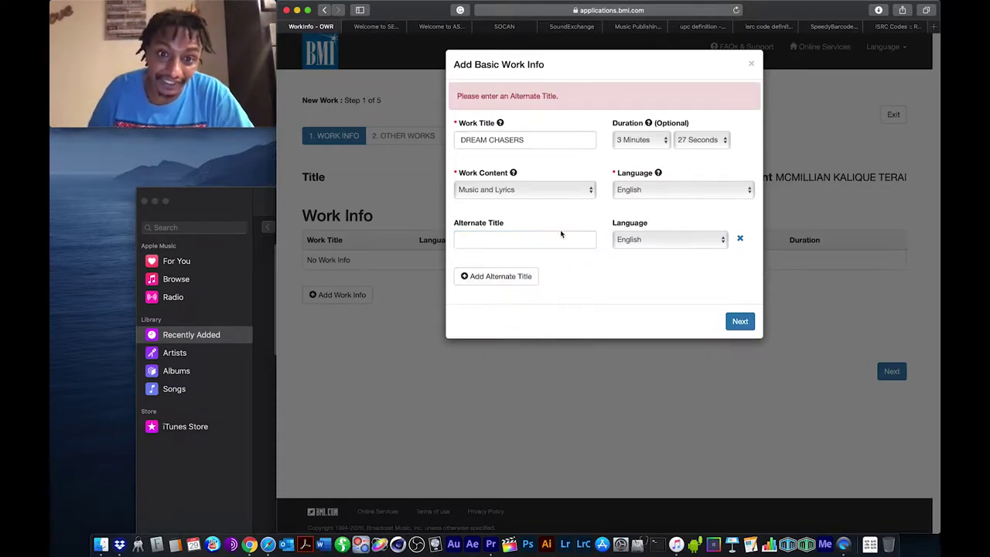
click(503, 241)
text(DREAMERS)
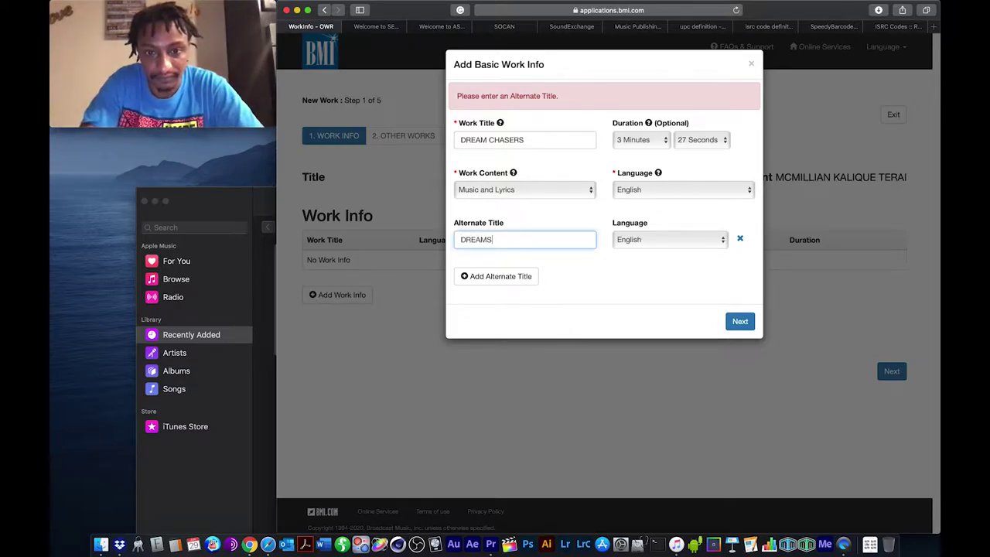
click(539, 277)
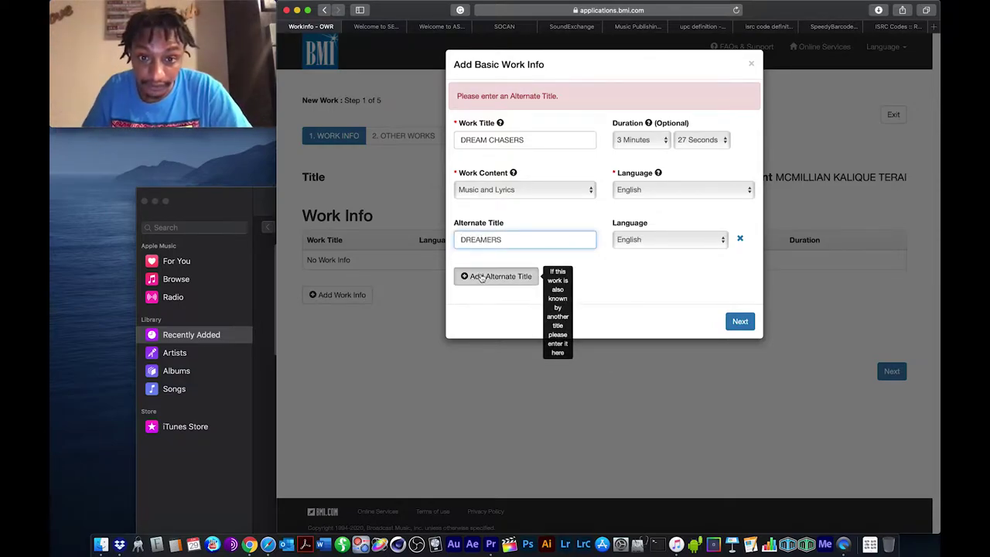
text(CHASERS)
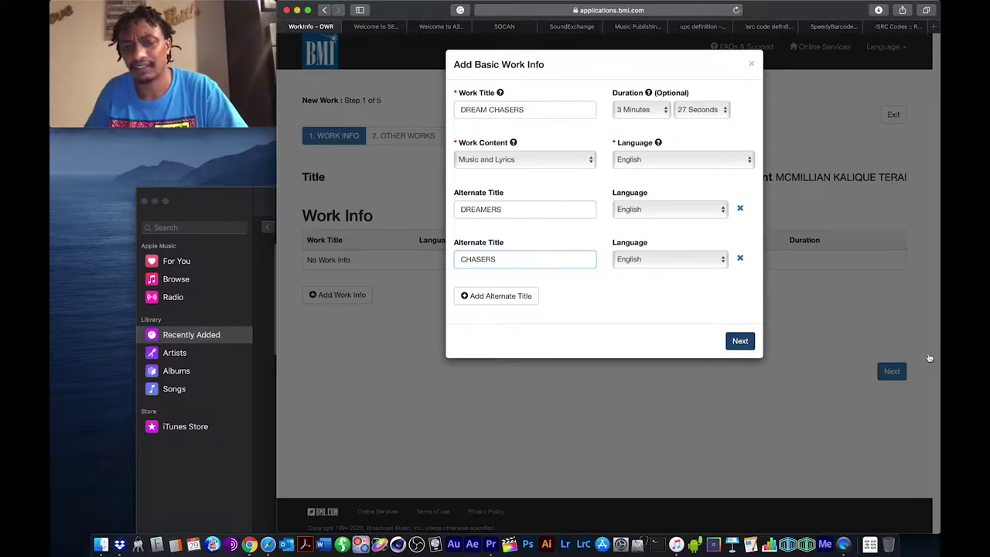
click(740, 340)
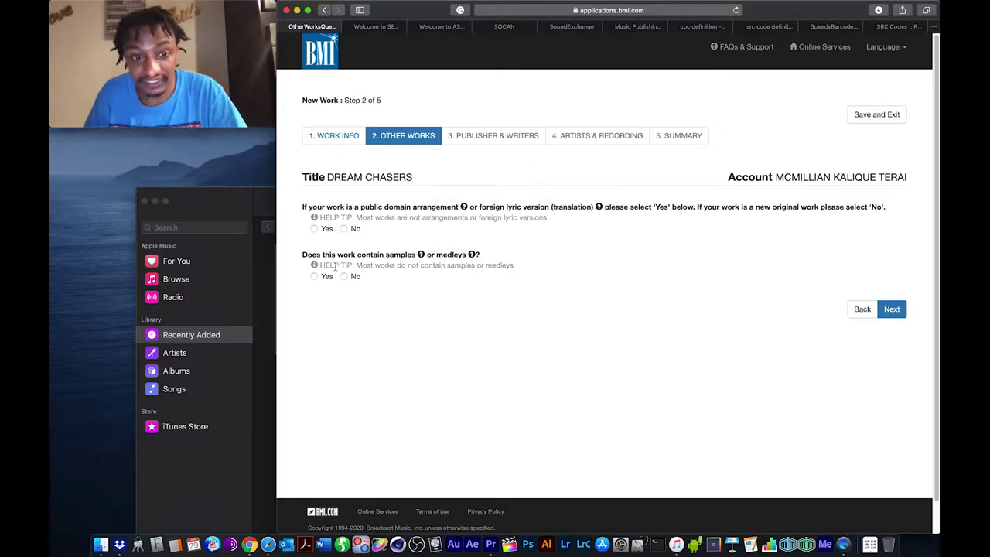
- Answer No to both the public-domain arrangement/translation and the samples/medleys questions
click(344, 229)
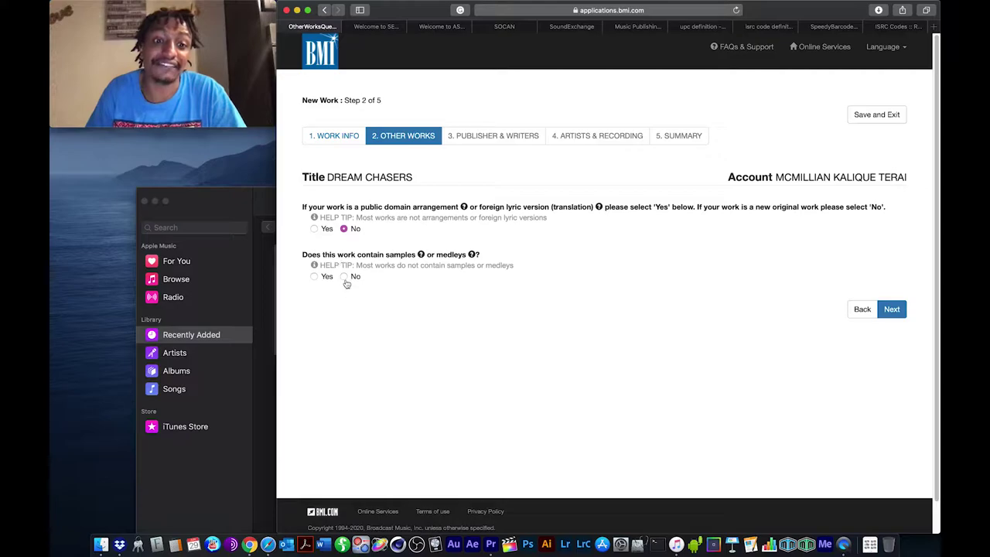
click(344, 277)
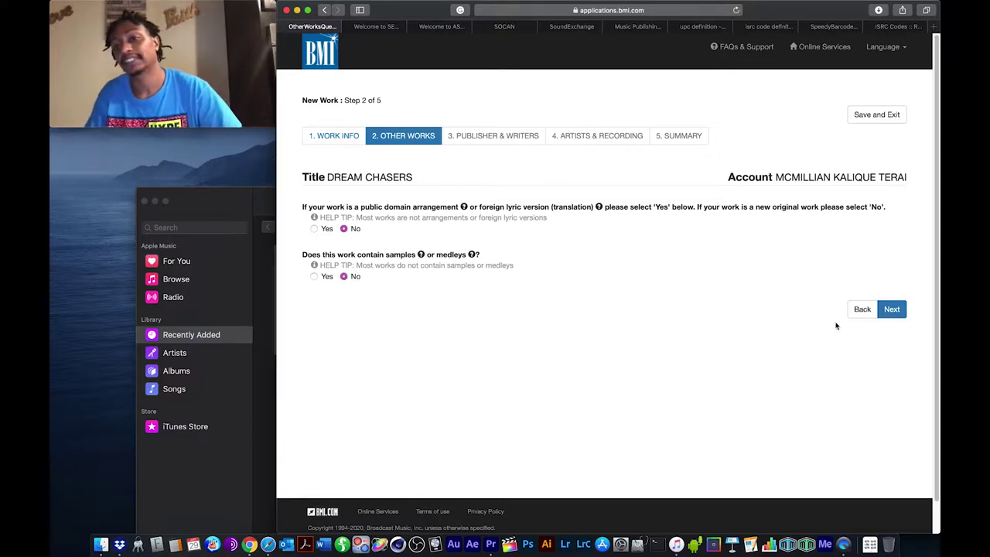
- Move on from Other Works to Step 3 of 5, Publisher & Writers
click(892, 309)
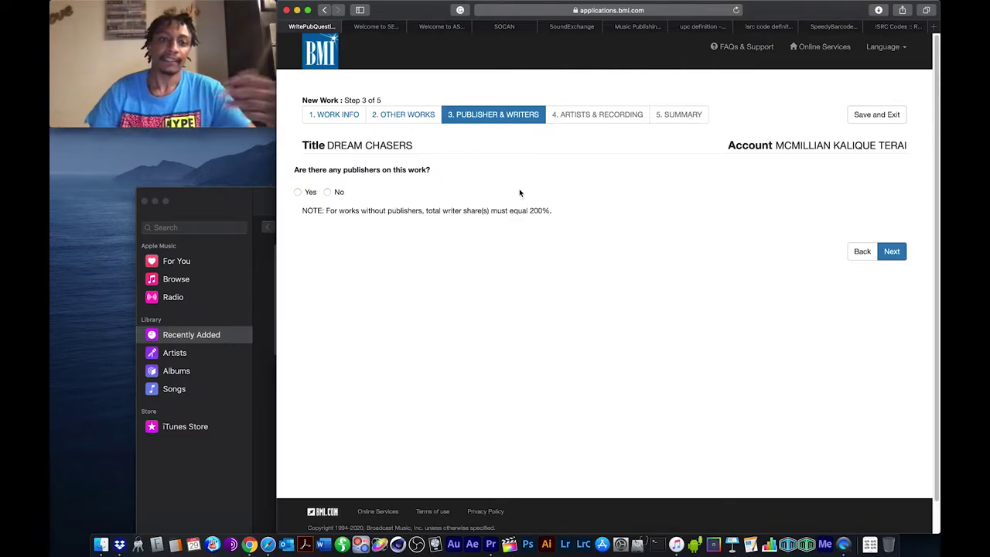
- Answer Yes to 'Are there any publishers on this work?'
click(298, 192)
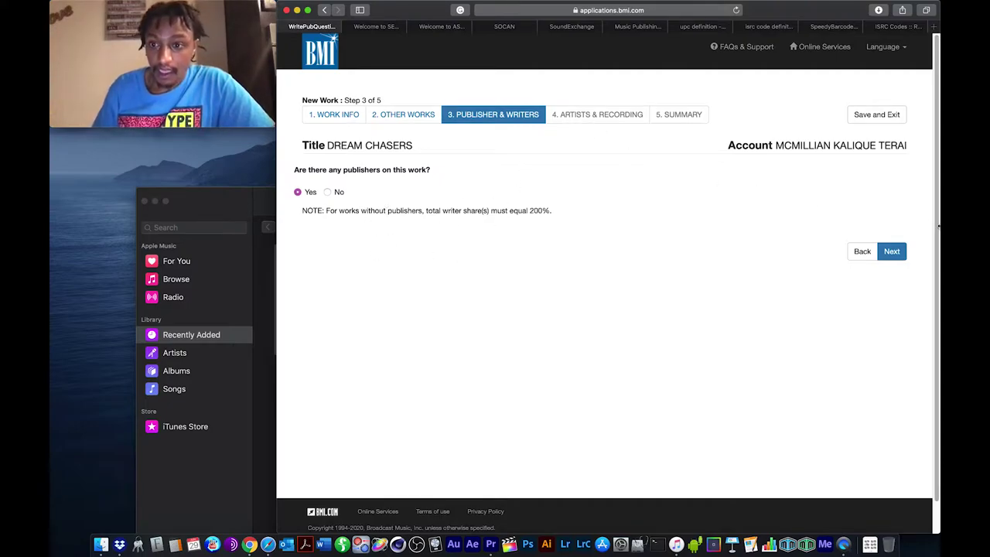
click(894, 251)
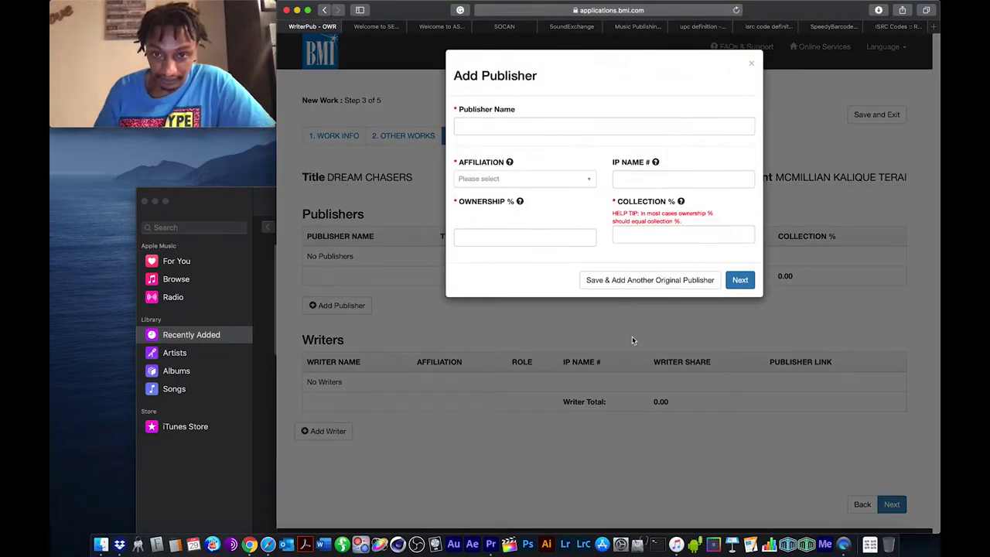
click(515, 126)
click(519, 179)
scroll(517, 310, down, 10)
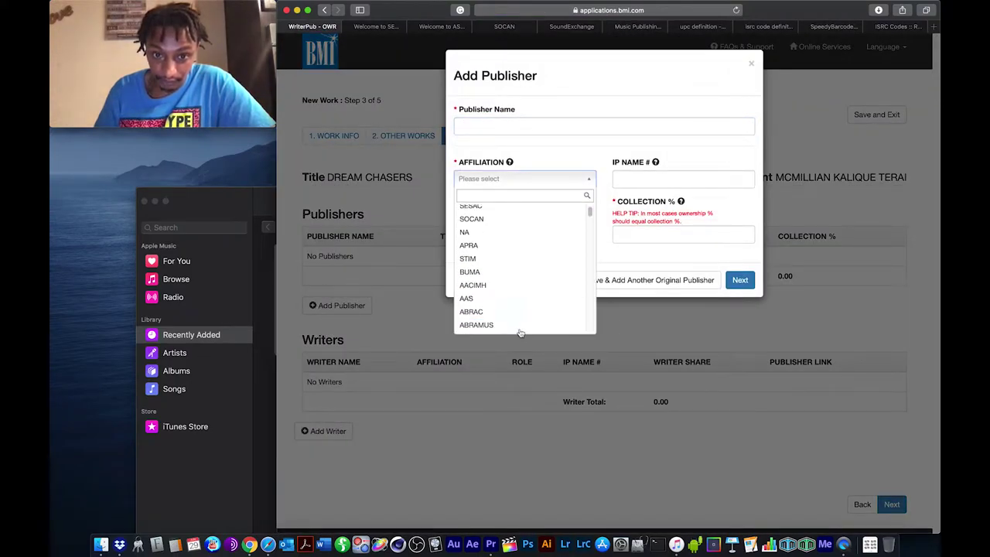
scroll(526, 312, down, 2)
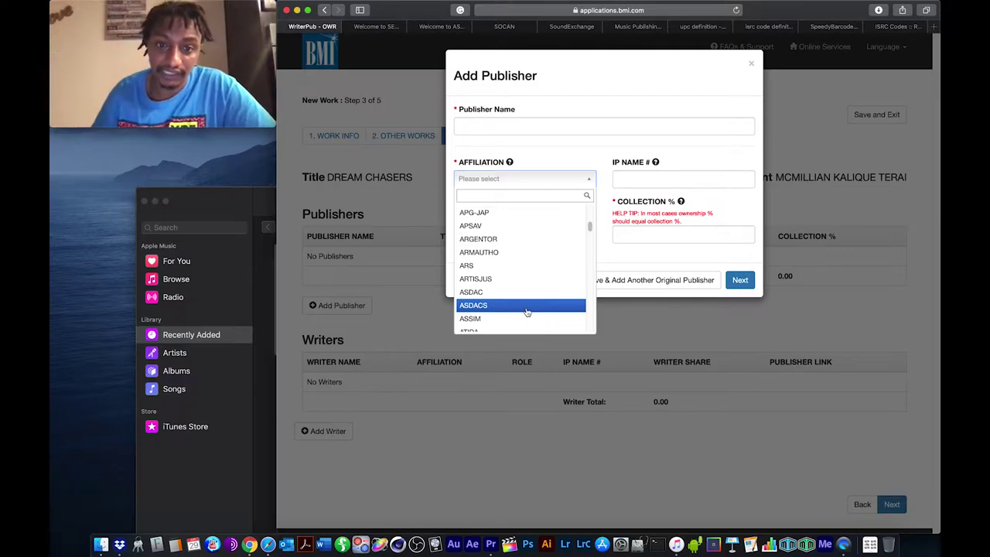
scroll(525, 263, down, 10)
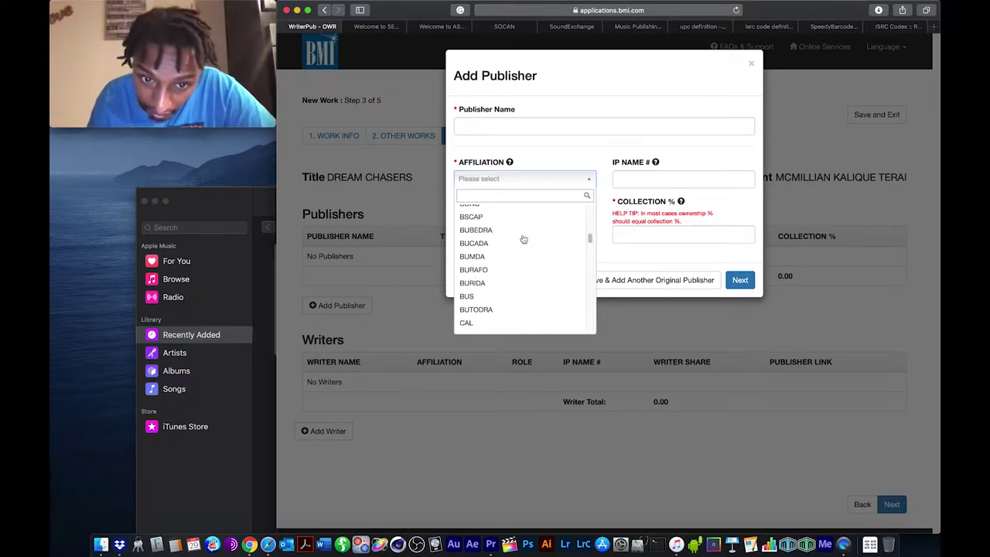
scroll(520, 241, down, 10)
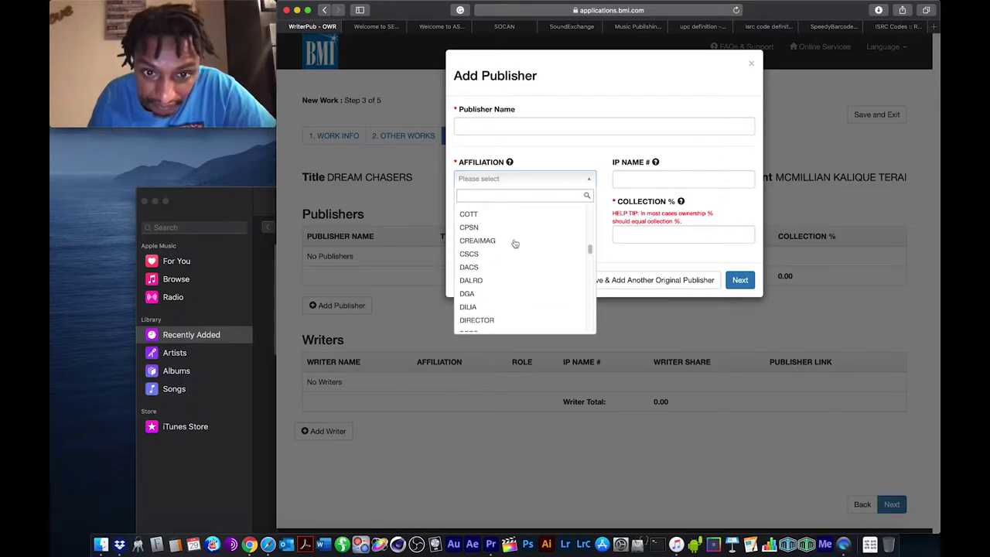
scroll(516, 244, up, 5)
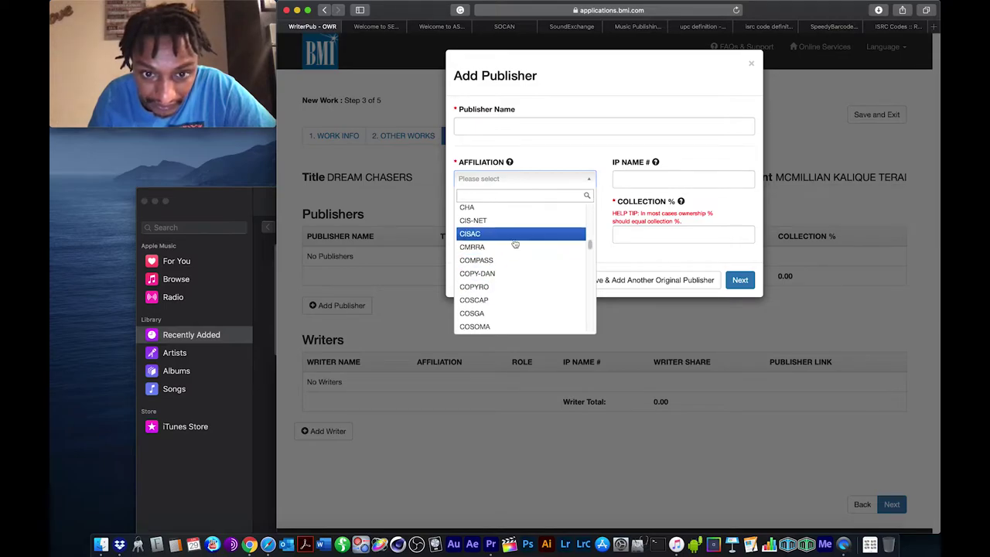
scroll(509, 265, up, 1)
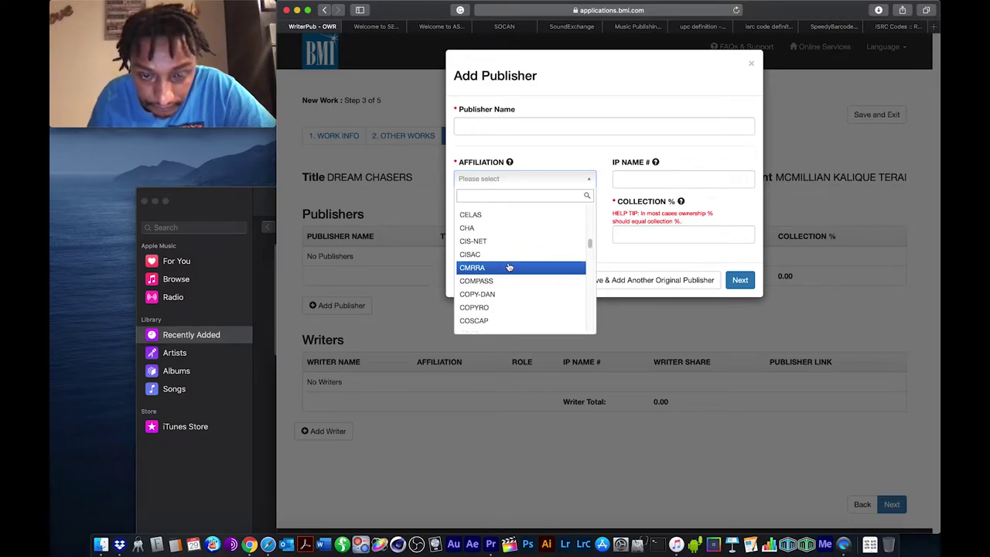
scroll(509, 267, up, 6)
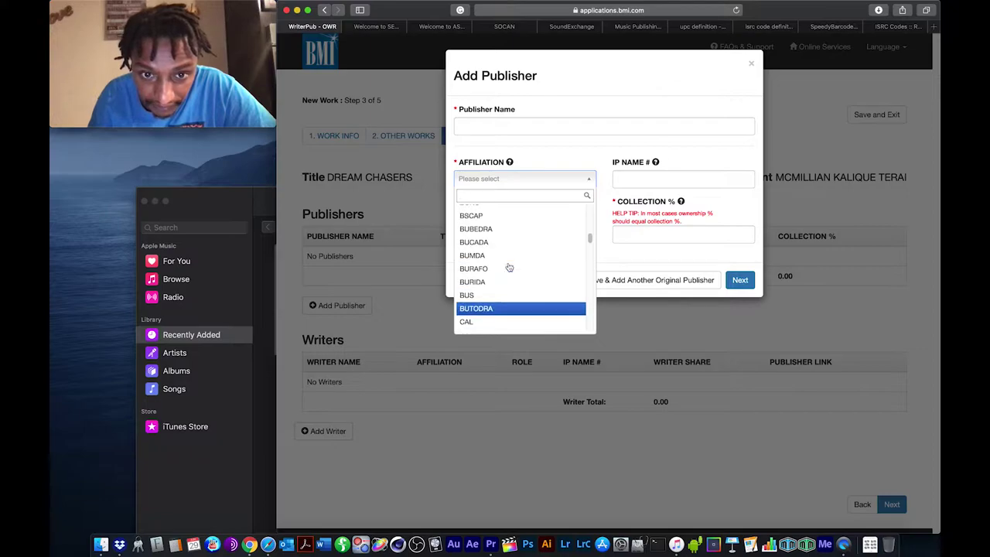
scroll(509, 267, up, 1)
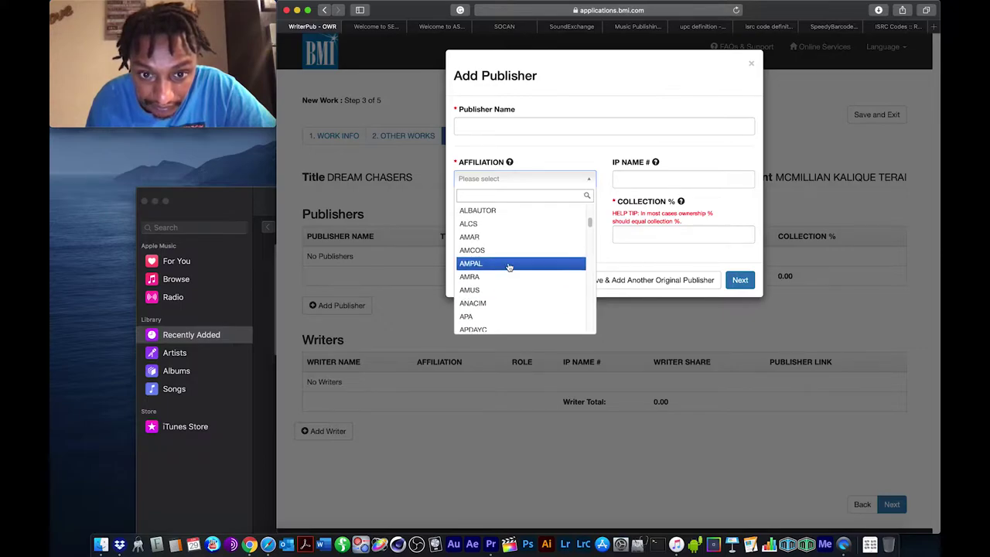
scroll(509, 267, down, 8)
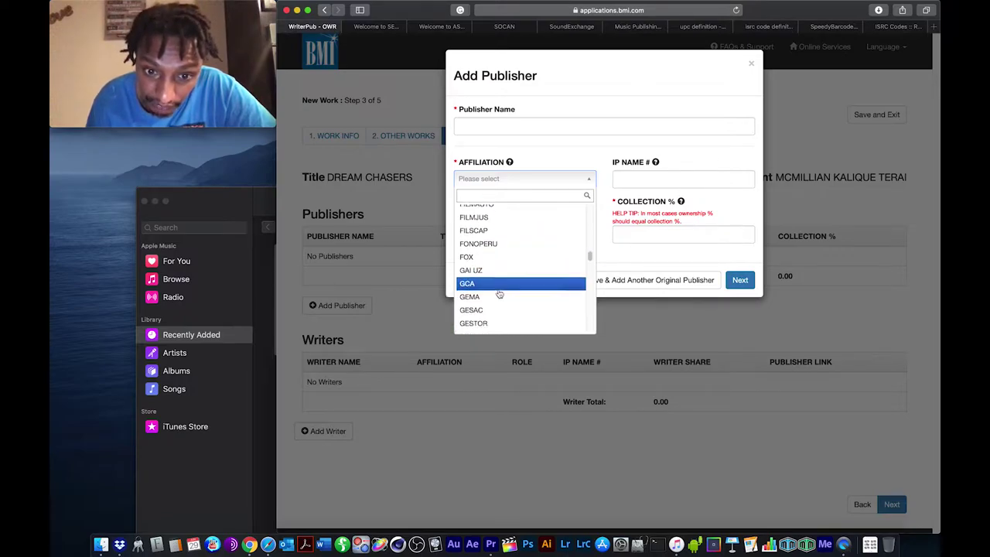
scroll(499, 293, down, 4)
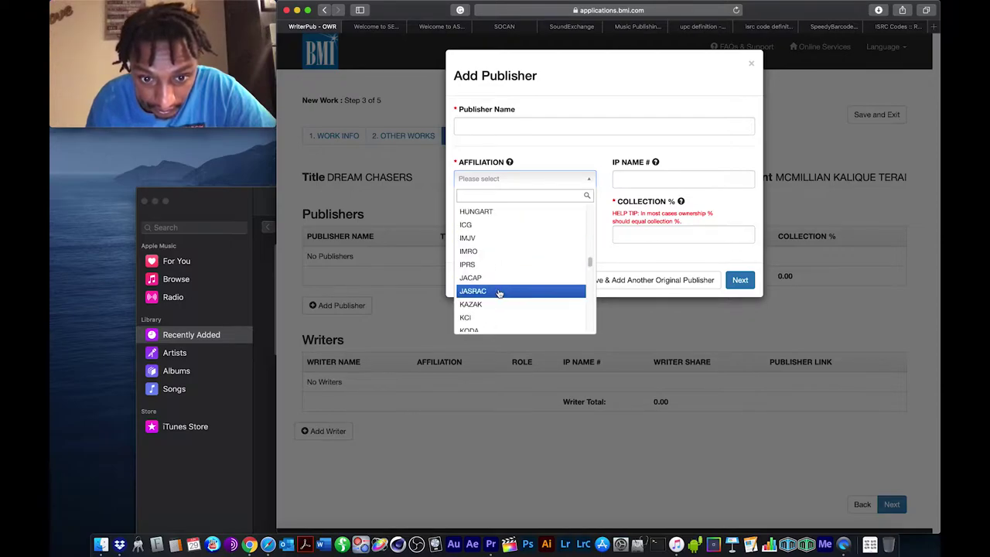
scroll(499, 294, down, 5)
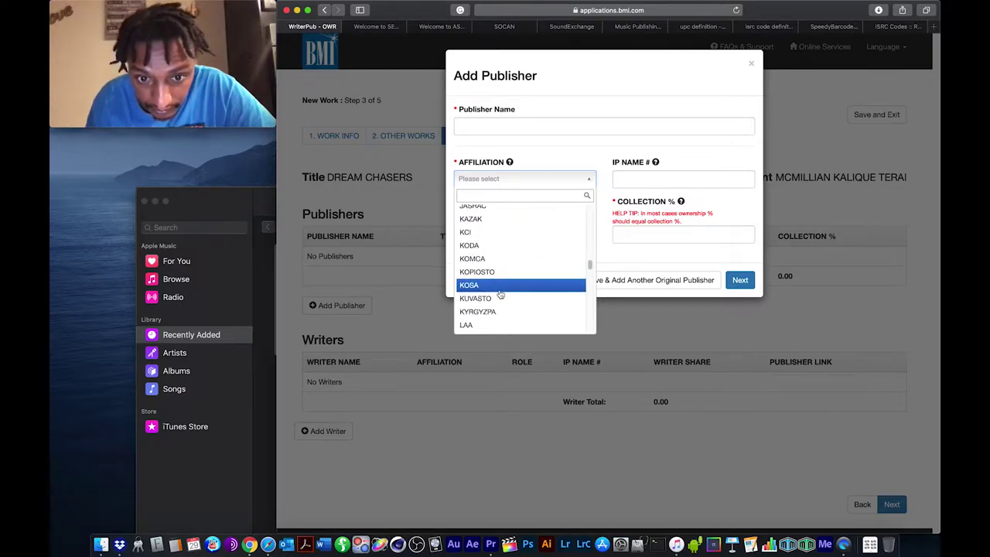
scroll(502, 293, down, 6)
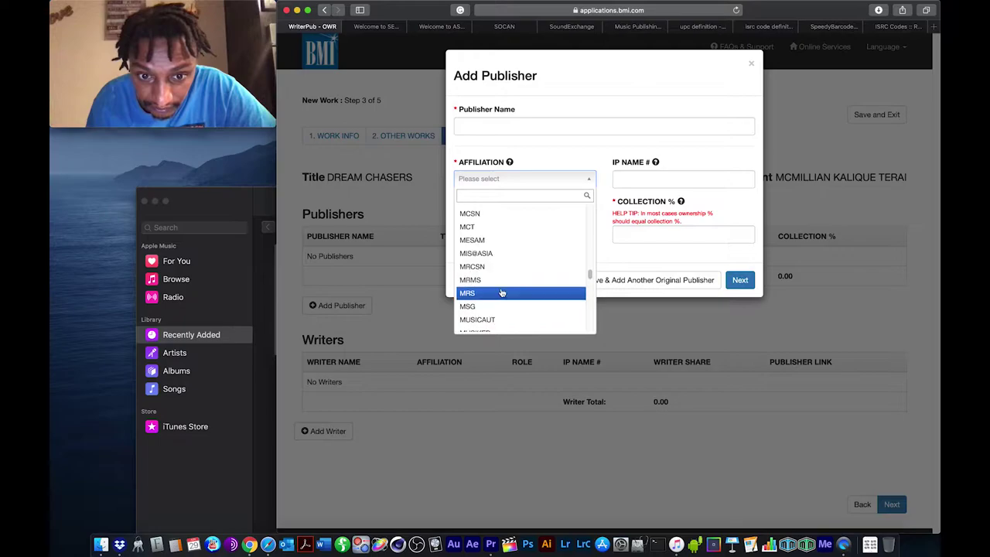
scroll(502, 293, down, 10)
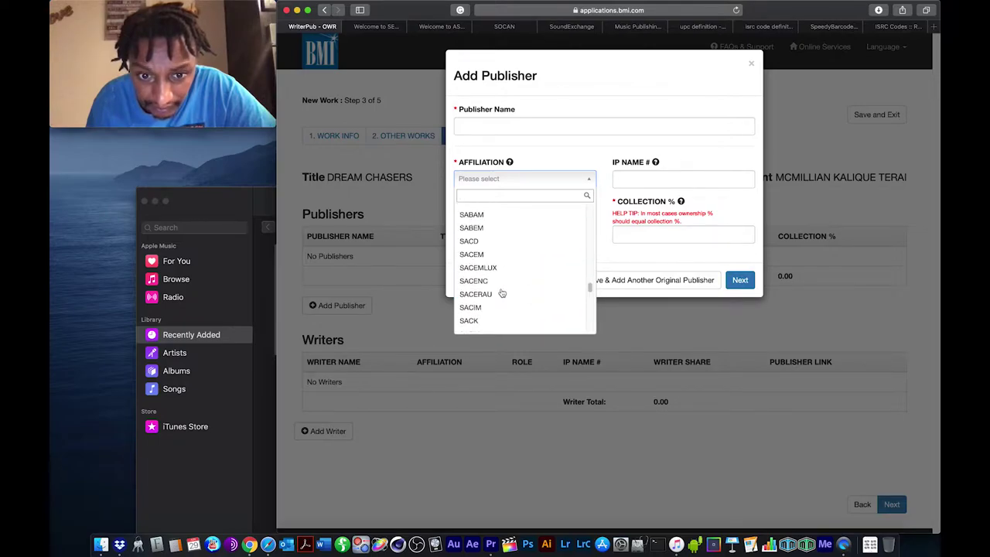
scroll(502, 291, down, 10)
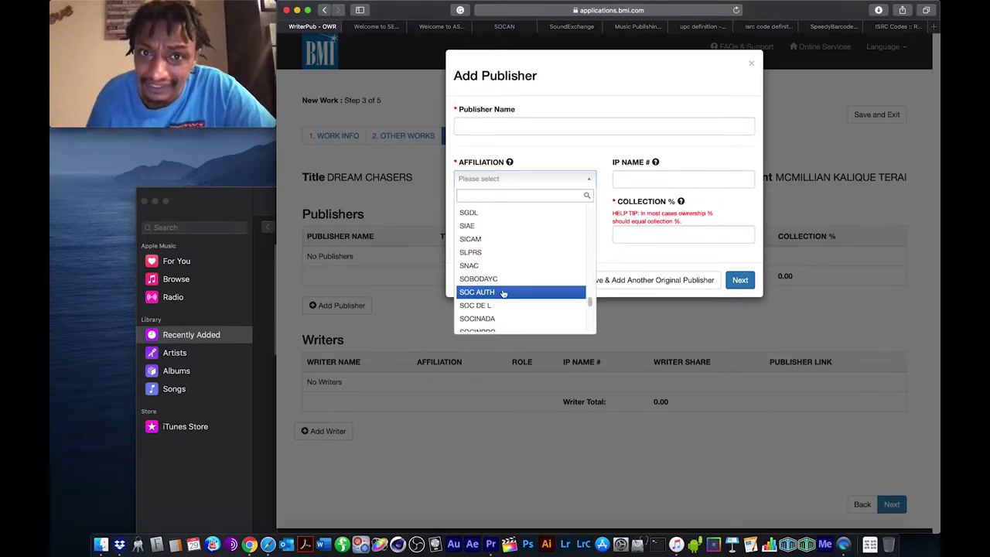
scroll(509, 286, down, 5)
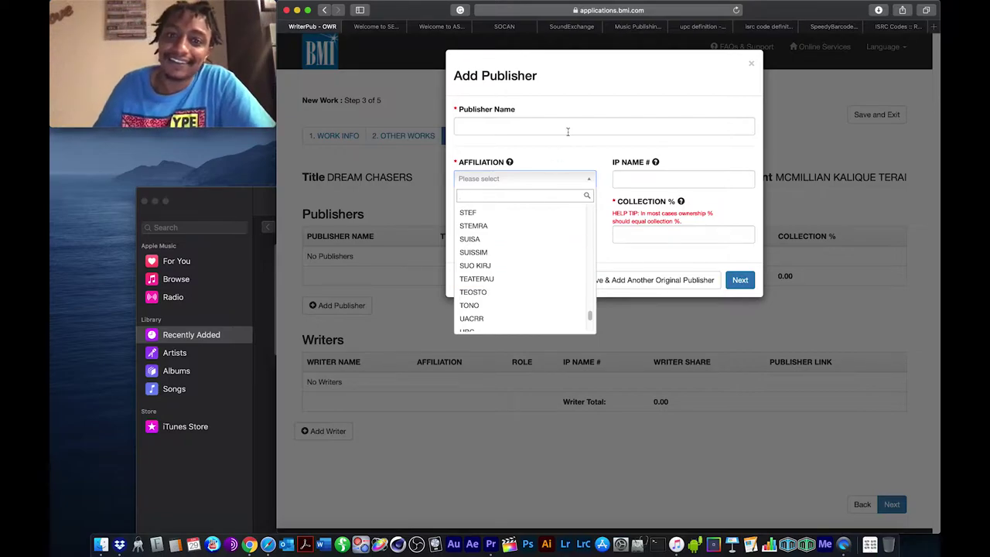
- Dismiss the Affiliation list unselected, leaving the Add Publisher fields blank
click(576, 153)
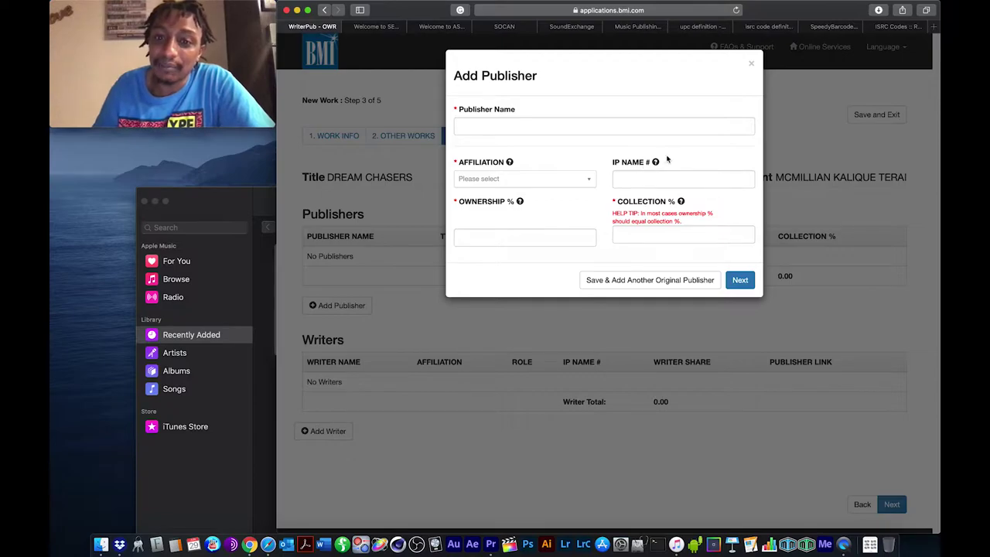
mouse_move(657, 163)
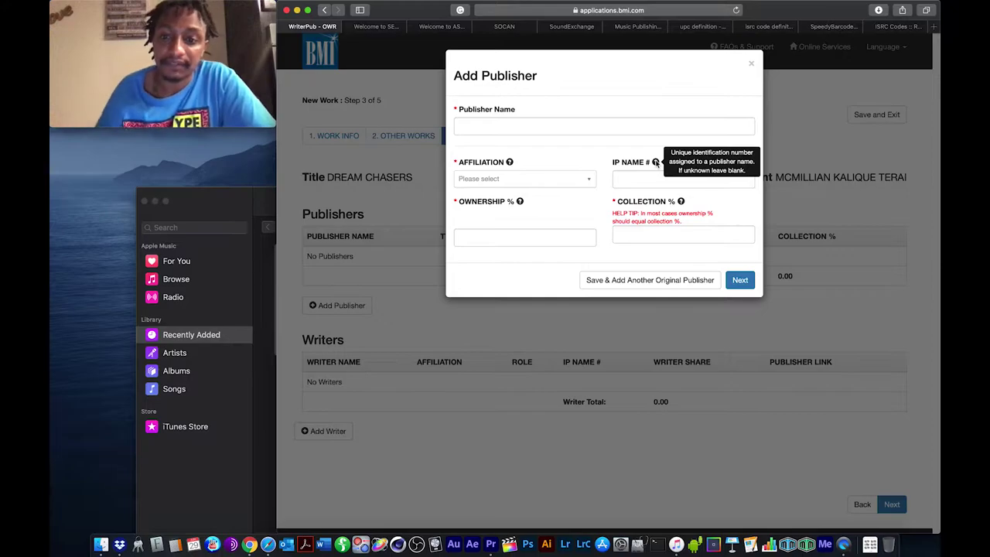
mouse_move(681, 202)
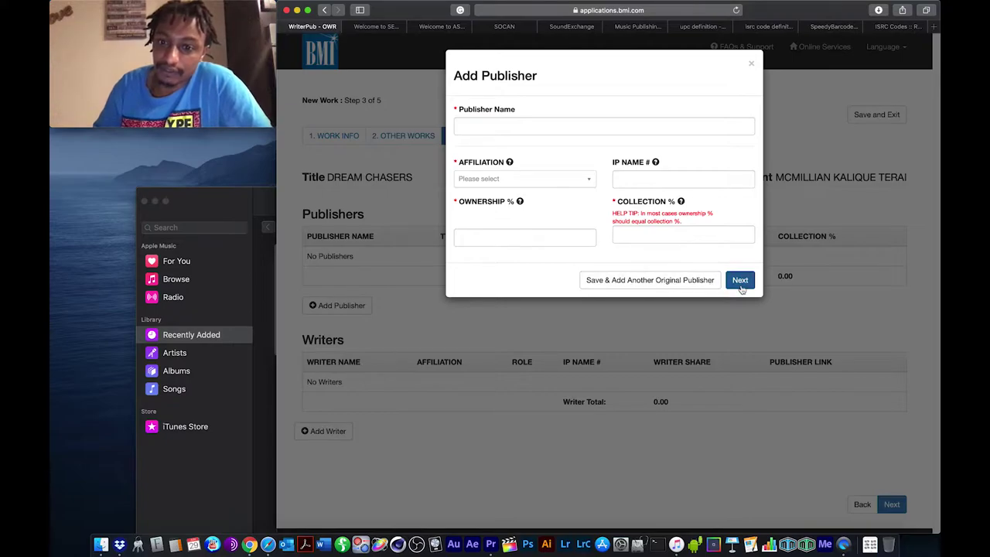
- Close the Add Publisher dialog and attempt to continue, which is refused for missing writers
click(750, 64)
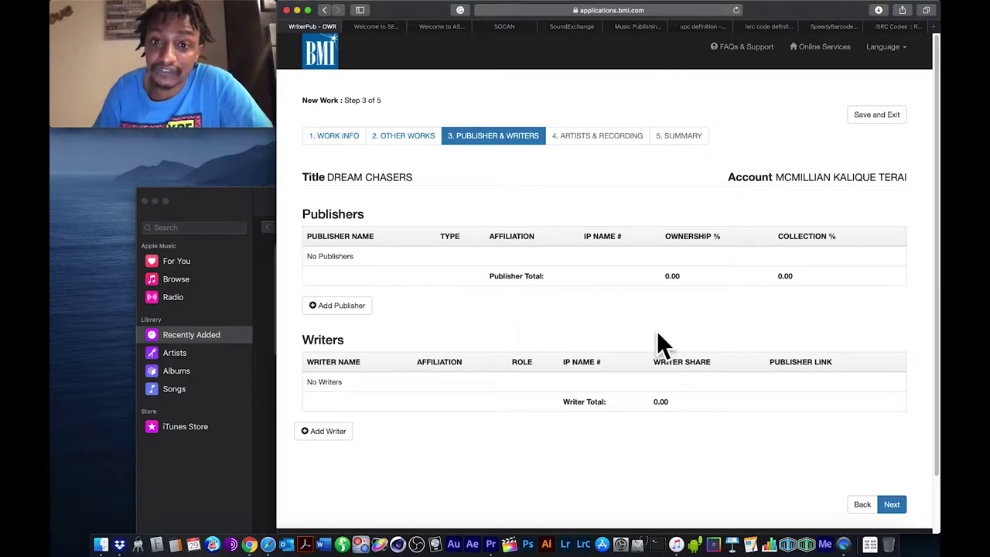
click(897, 508)
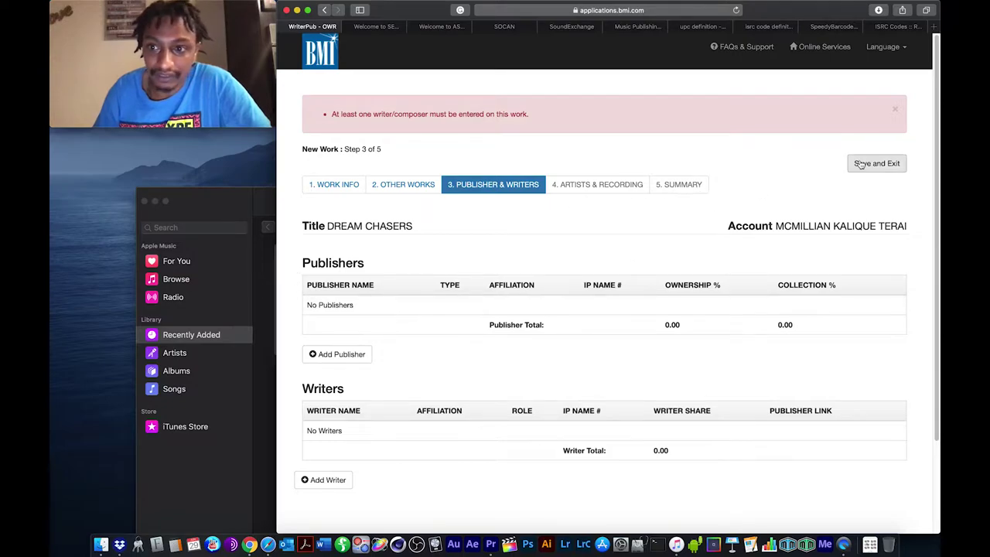
scroll(503, 294, down, 1)
scroll(378, 209, down, 5)
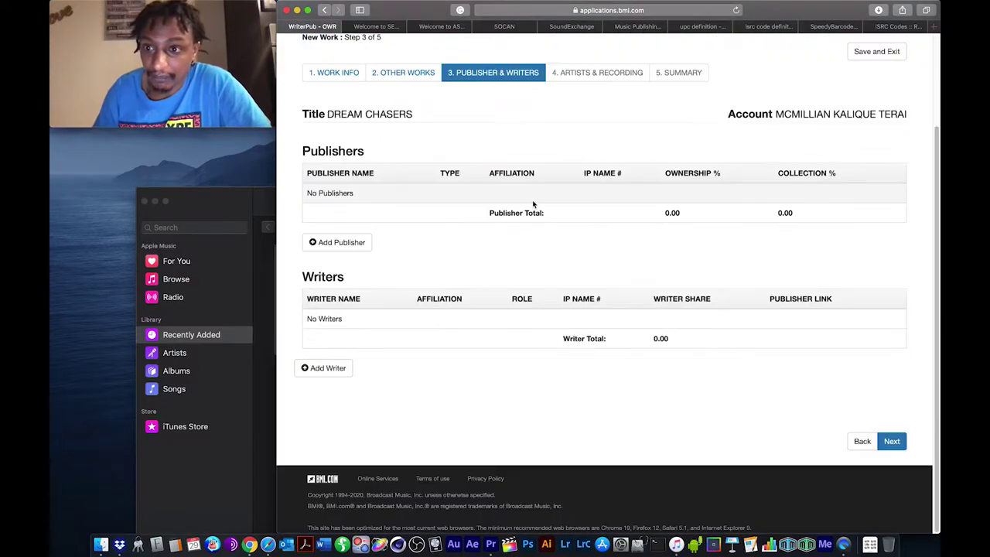
- Go back two steps to Work Info and edit the DREAM CHASERS entry
click(861, 462)
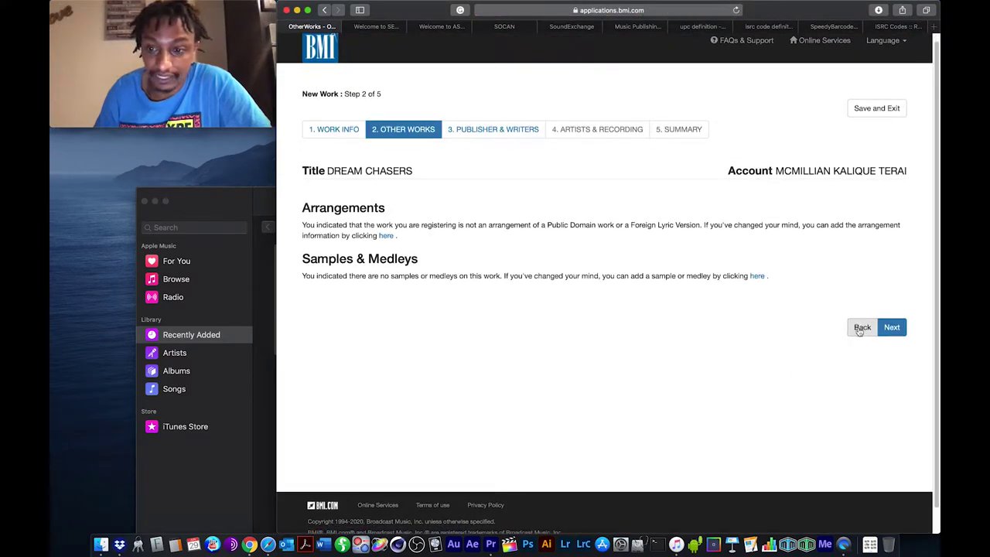
click(861, 329)
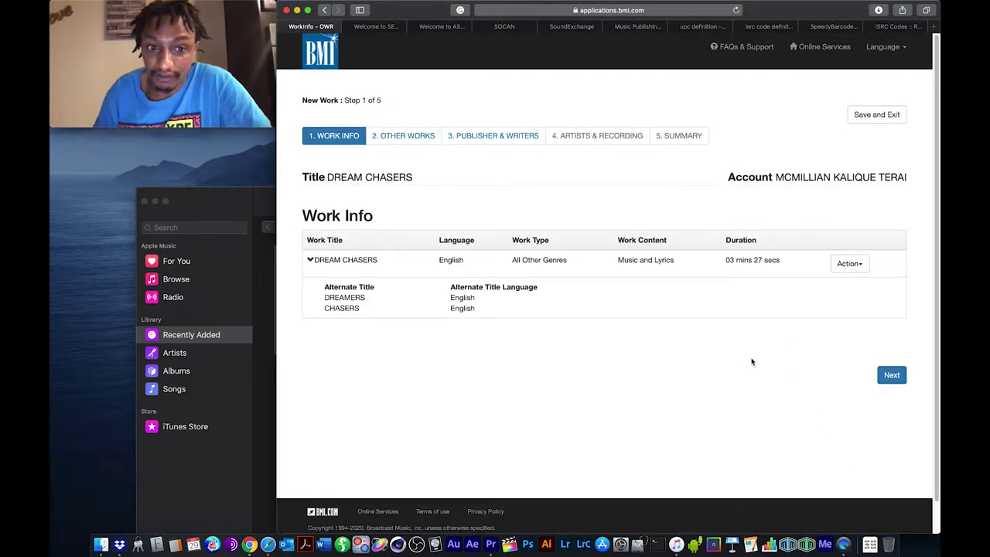
click(857, 269)
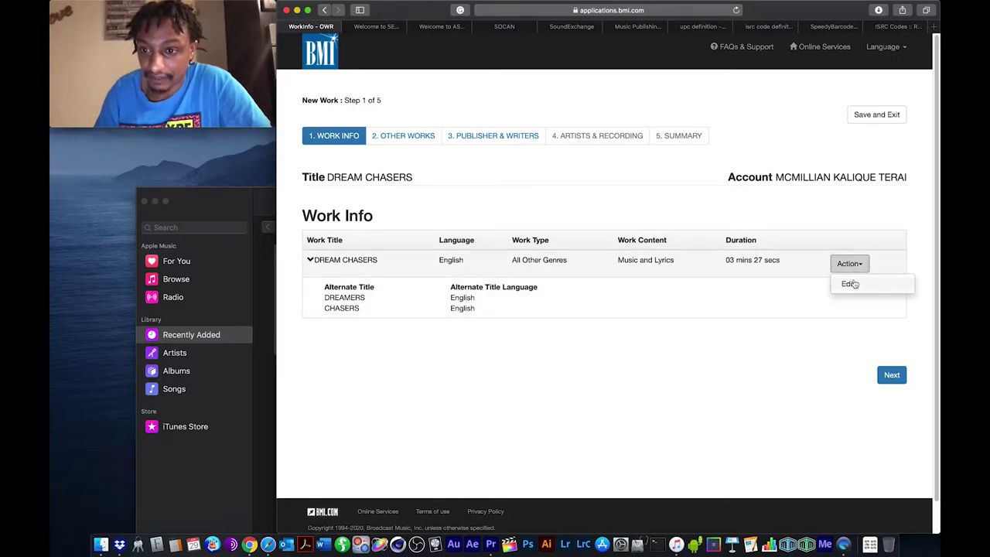
click(847, 283)
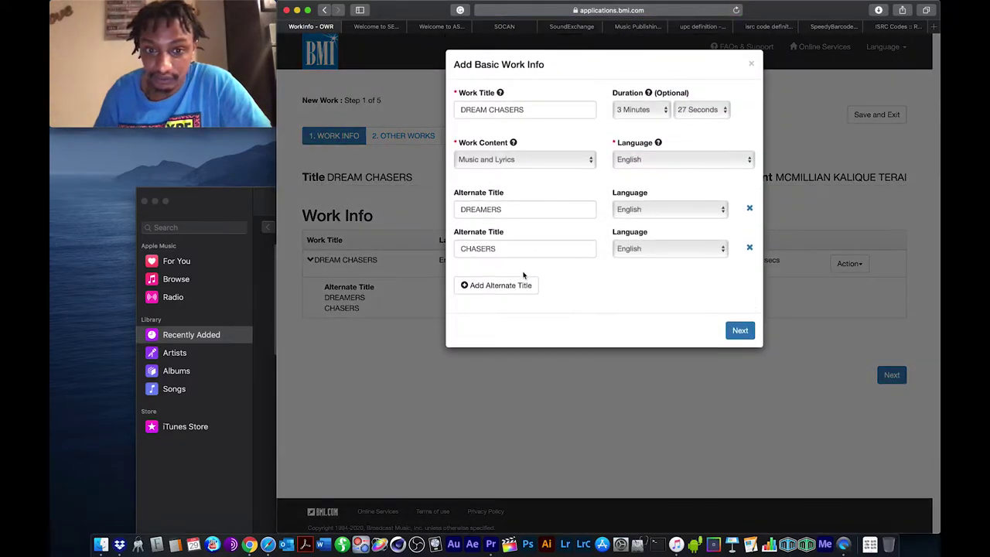
- Close the editor, toggle the DREAM CHASERS alternate titles, and reopen its work info
click(751, 64)
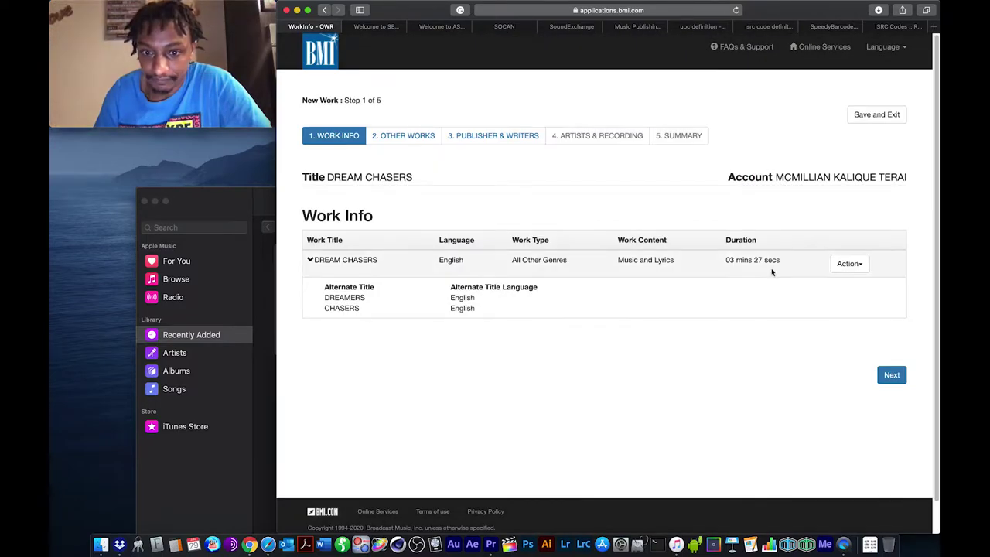
scroll(772, 272, down, 1)
click(310, 226)
click(310, 227)
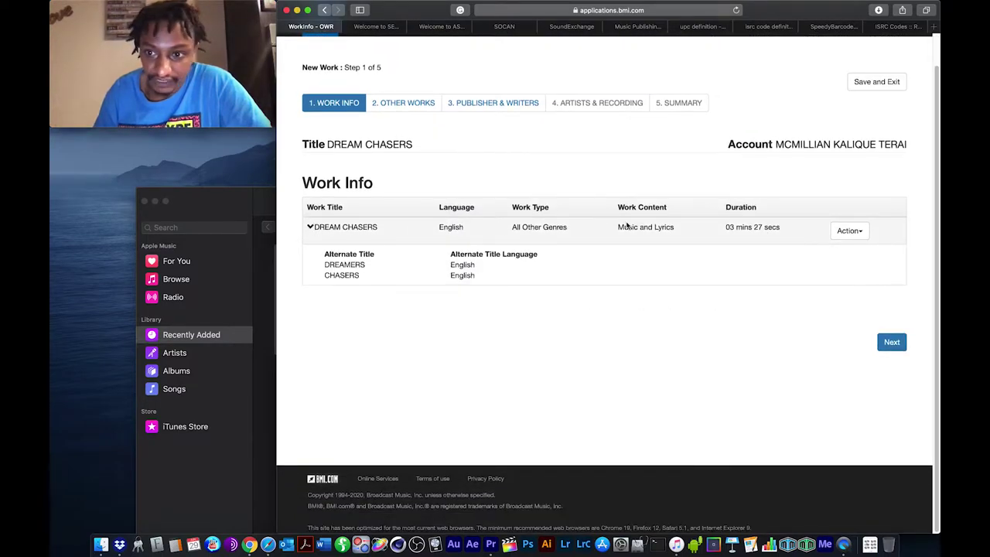
click(849, 231)
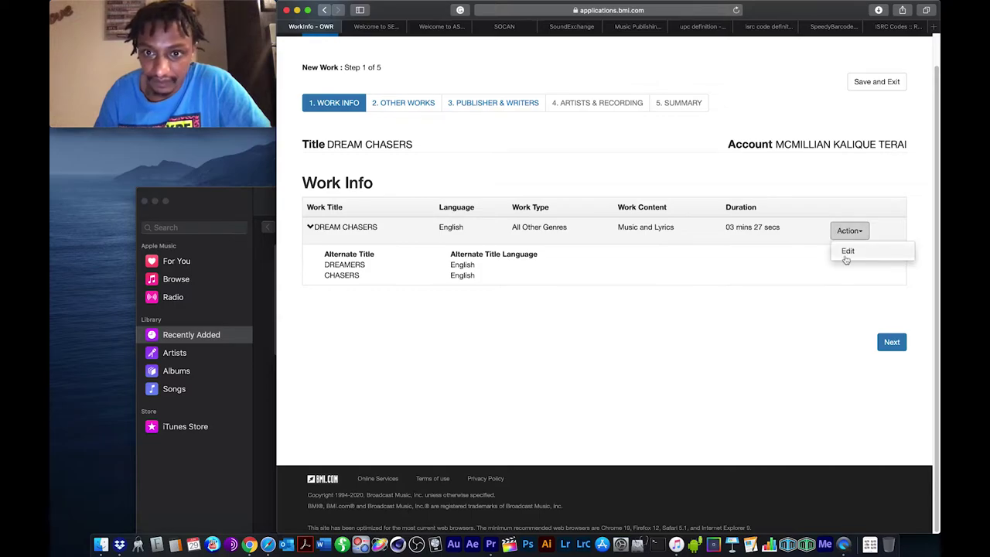
click(846, 260)
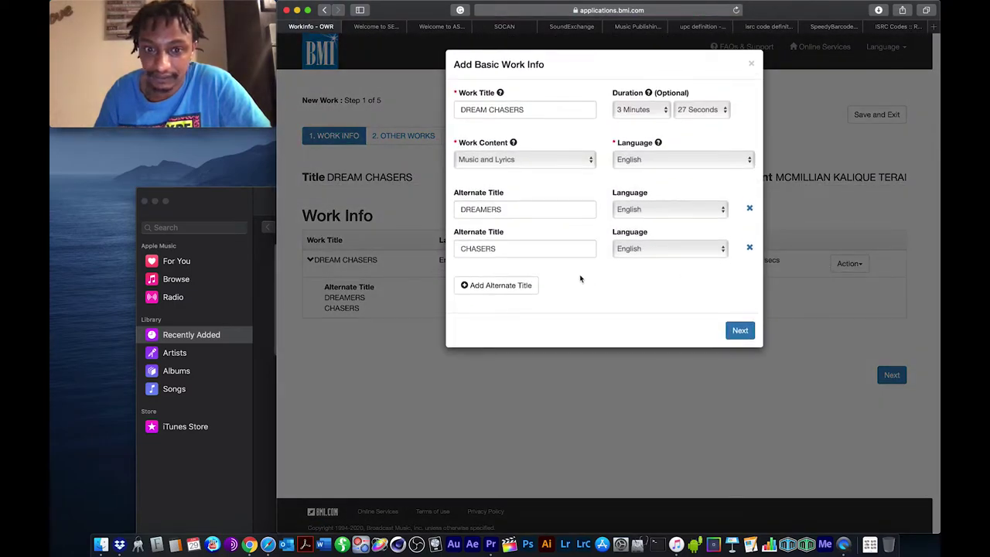
- Remove the CHASERS and DREAMERS alternate titles and change the duration's seconds and minutes
click(750, 248)
click(750, 209)
click(700, 109)
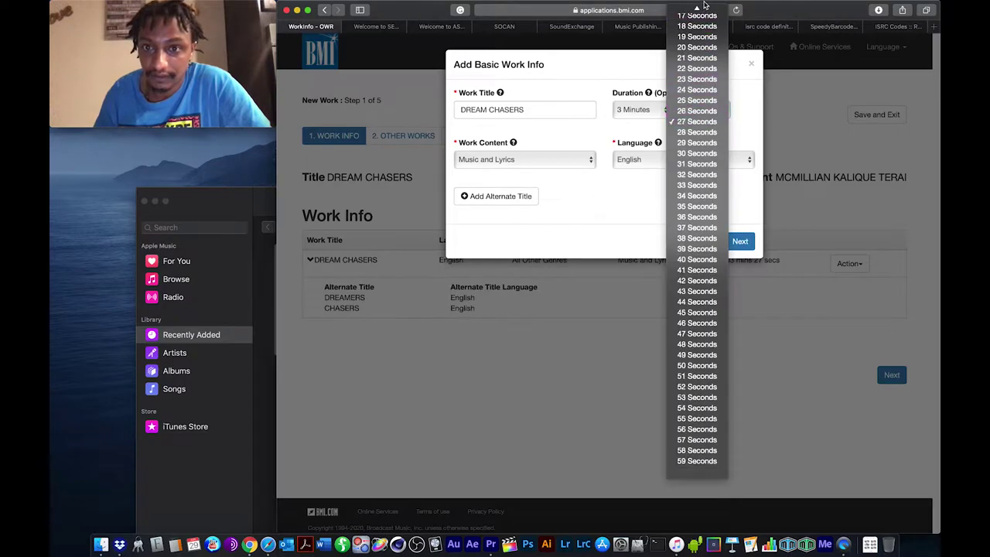
scroll(711, 147, up, 5)
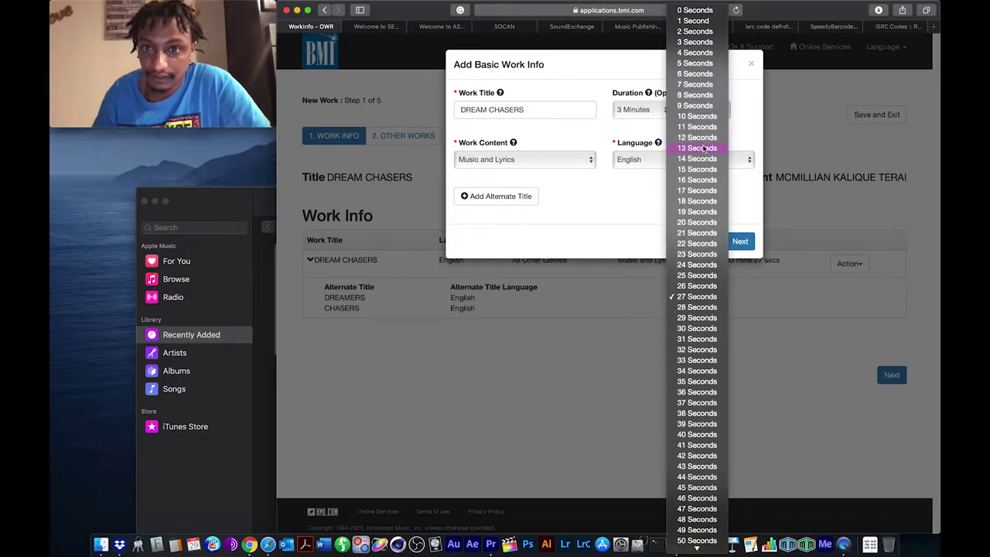
click(696, 12)
click(640, 109)
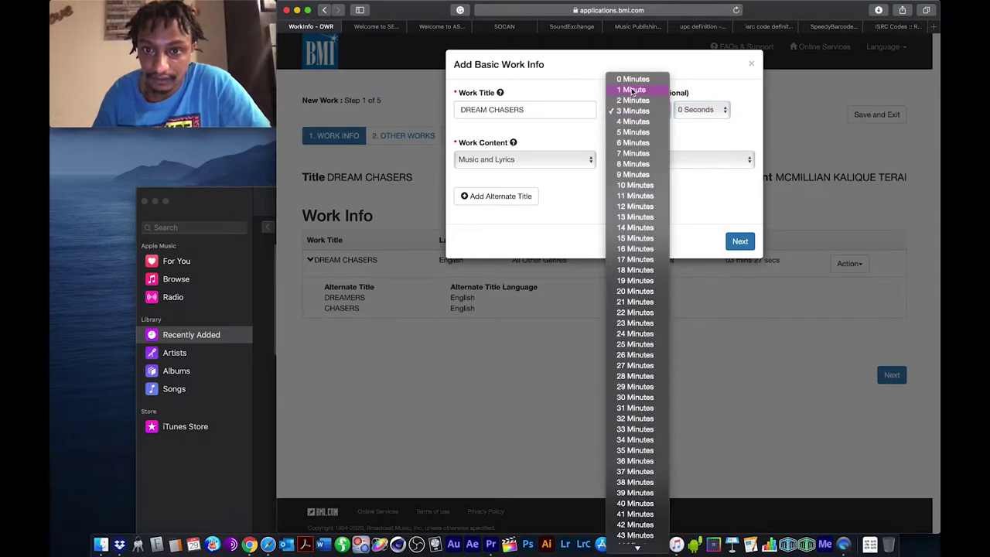
click(632, 79)
click(551, 160)
click(552, 149)
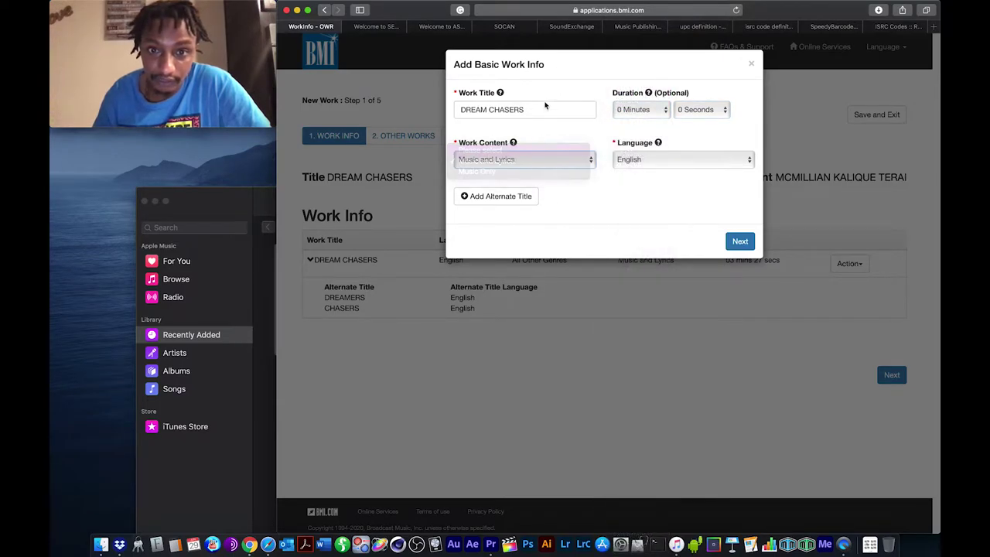
- Clear the Work Title, attempt to submit, then close the form without saving
drag(546, 106, 412, 104)
key(BackSpace)
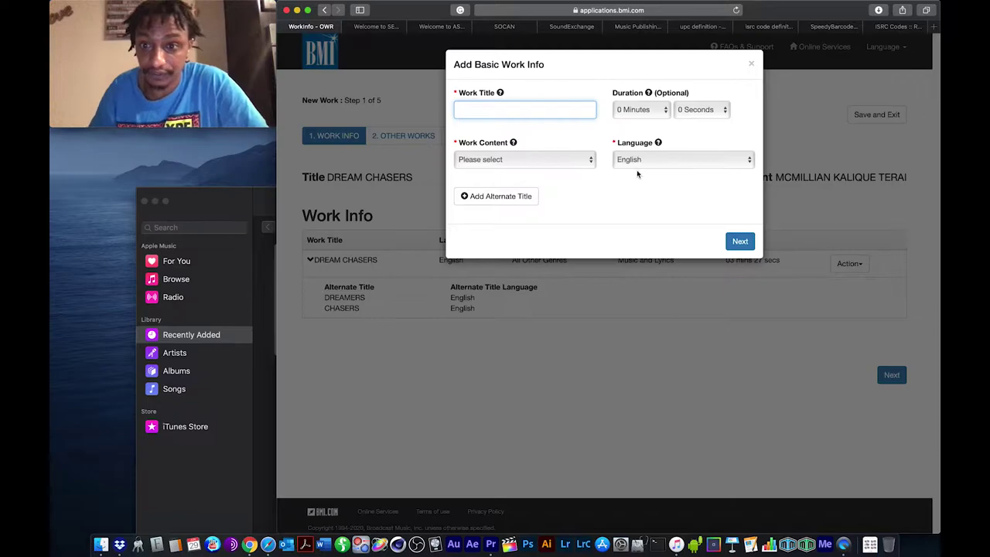
click(740, 240)
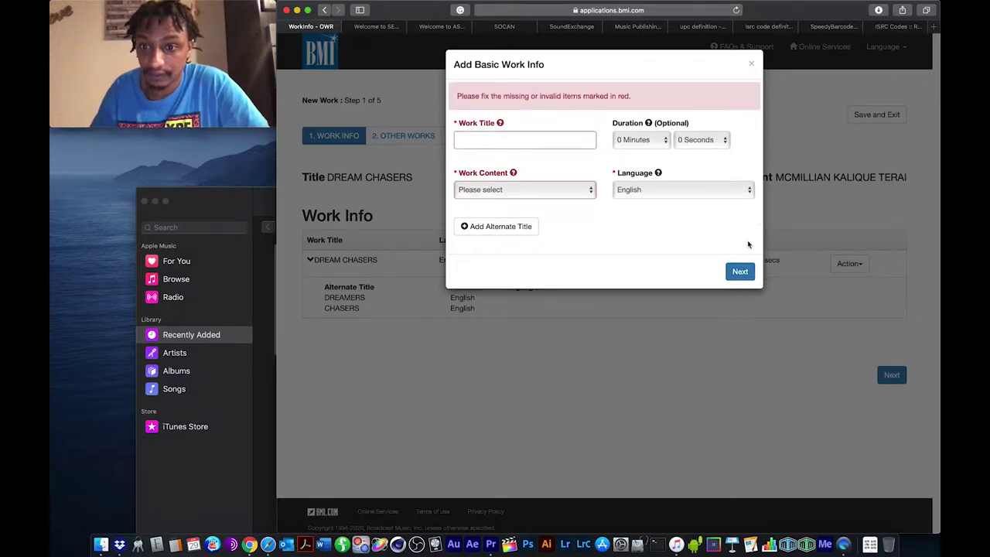
click(751, 64)
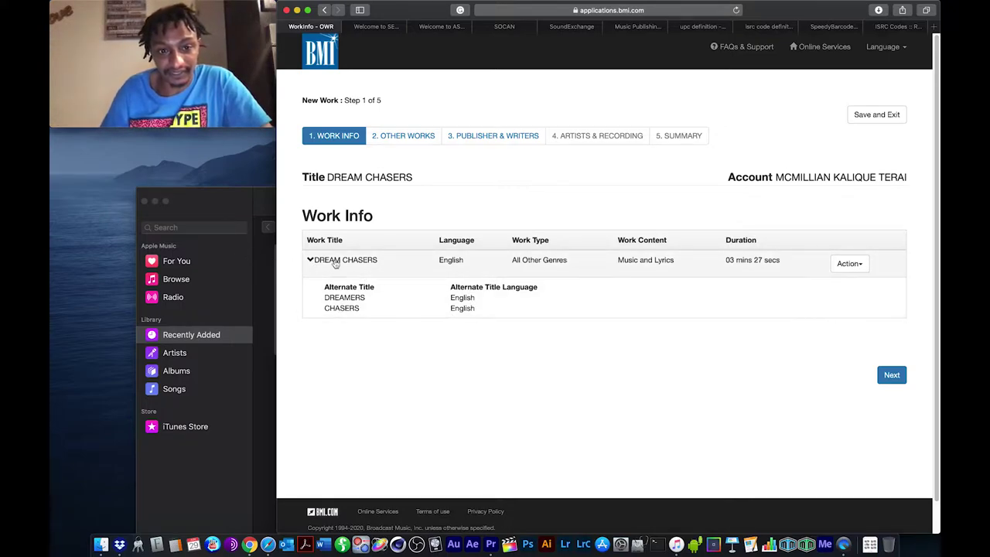
- Review DREAM CHASERS' work info (3:27, alternates DREAMERS and CHASERS) and continue past Work Info
click(851, 269)
click(848, 284)
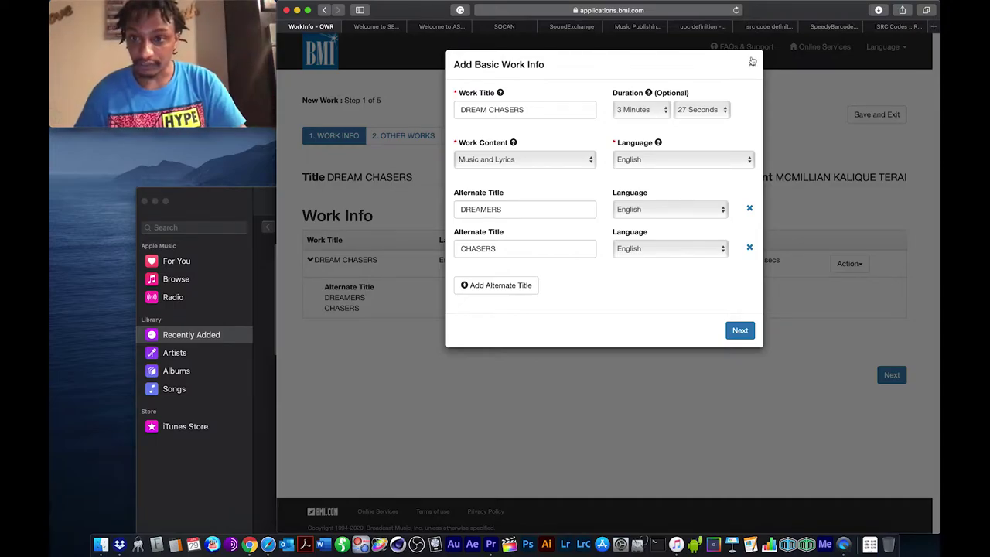
click(751, 66)
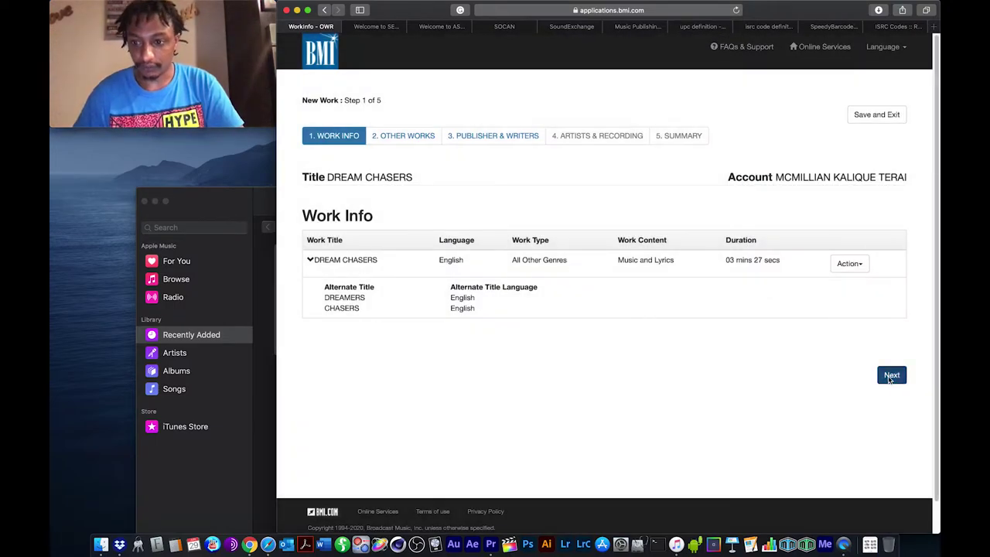
click(891, 375)
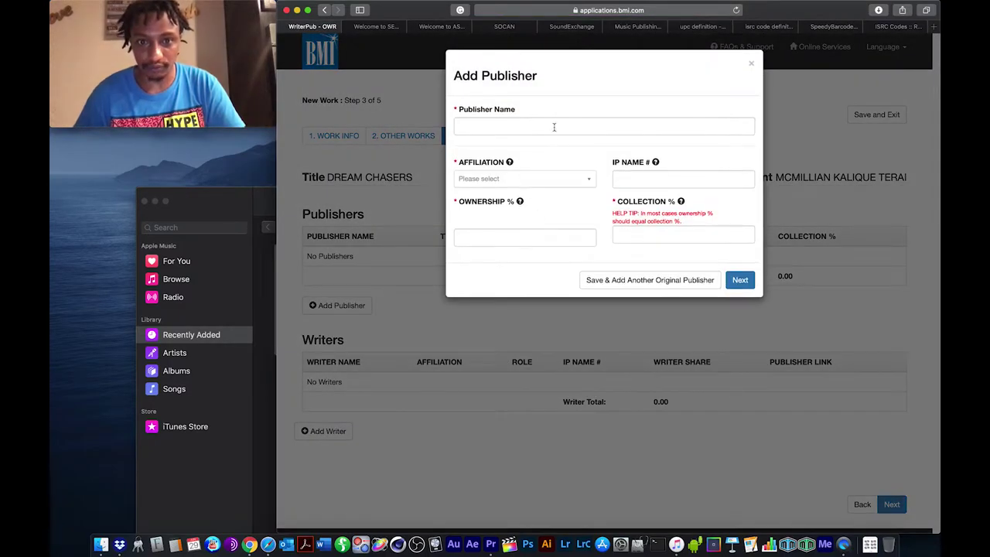
- Add publisher IFLOWZ ENT. with BMI affiliation and 100.00% ownership, then save it
click(552, 123)
text(IFLOWZ ENT.)
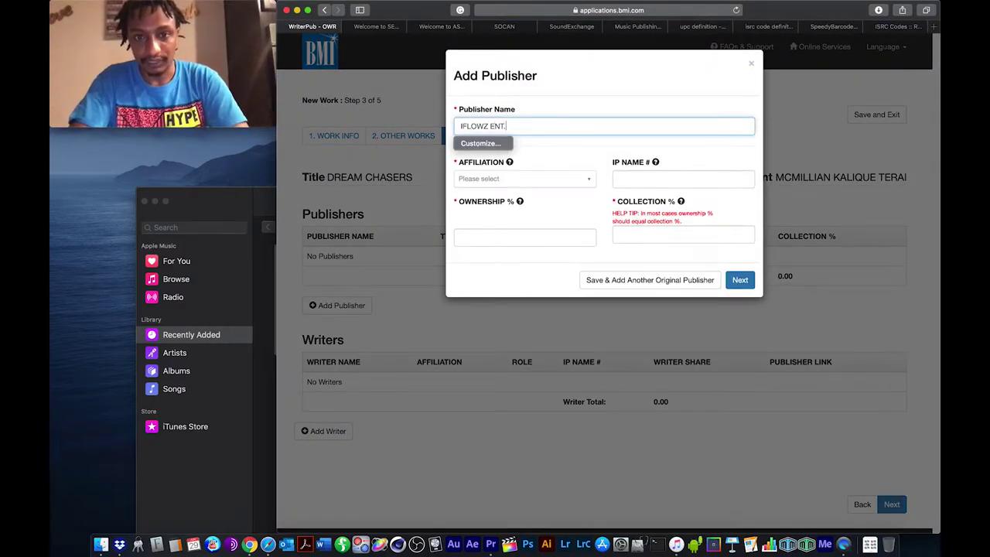
key(Tab)
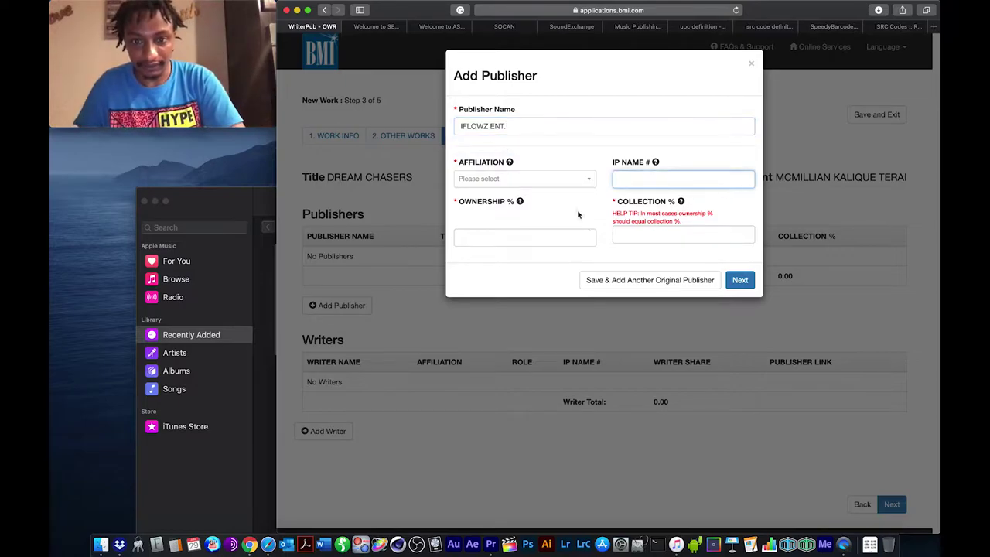
click(574, 183)
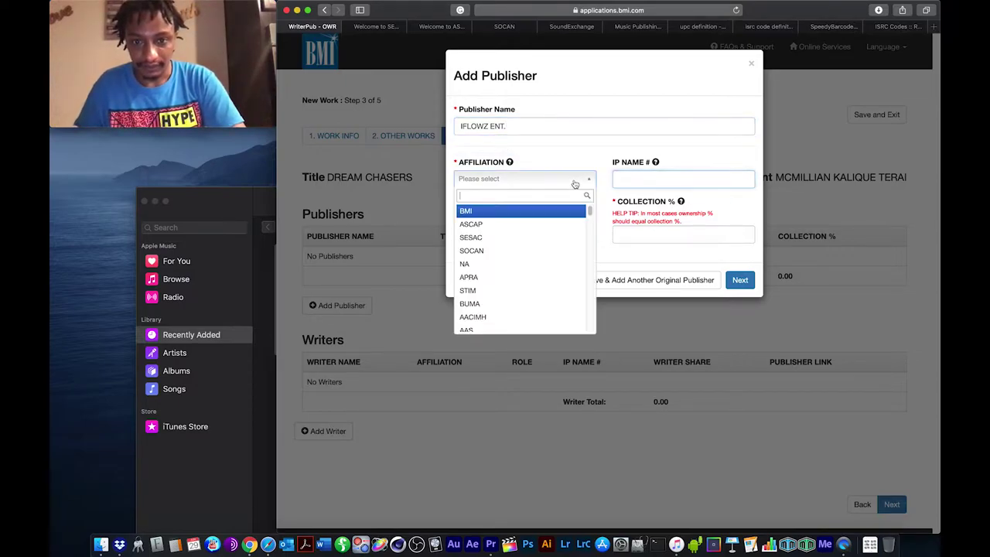
click(507, 215)
click(508, 231)
text(100.00)
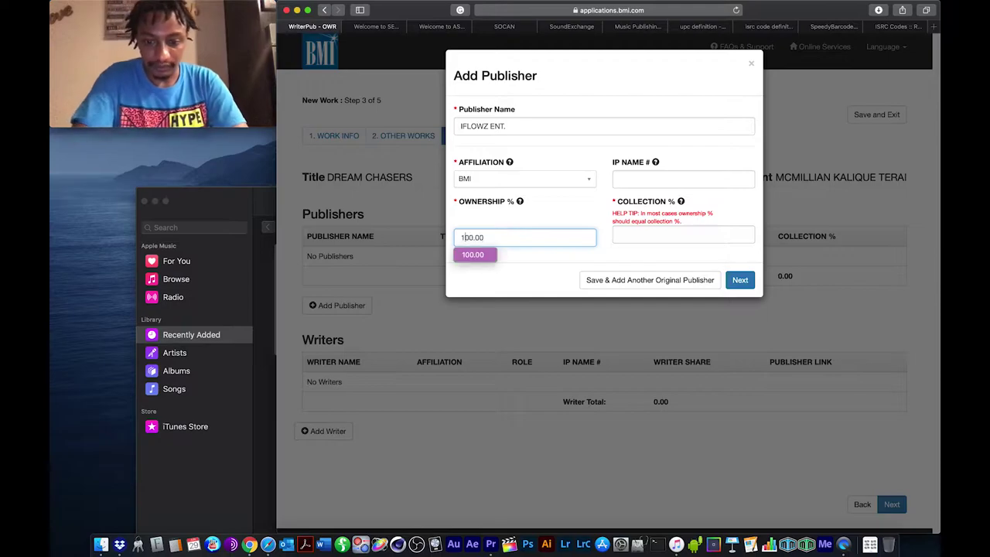
click(683, 234)
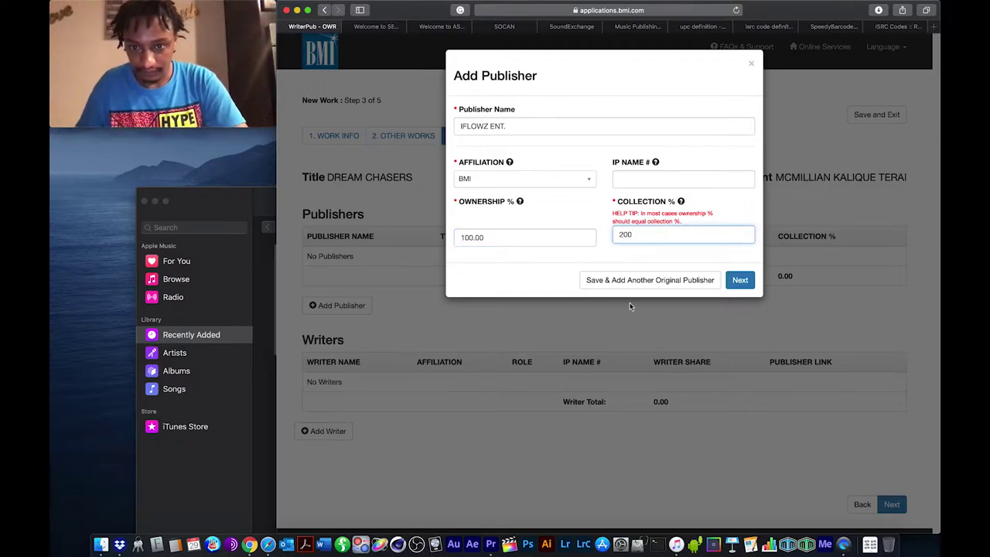
click(739, 279)
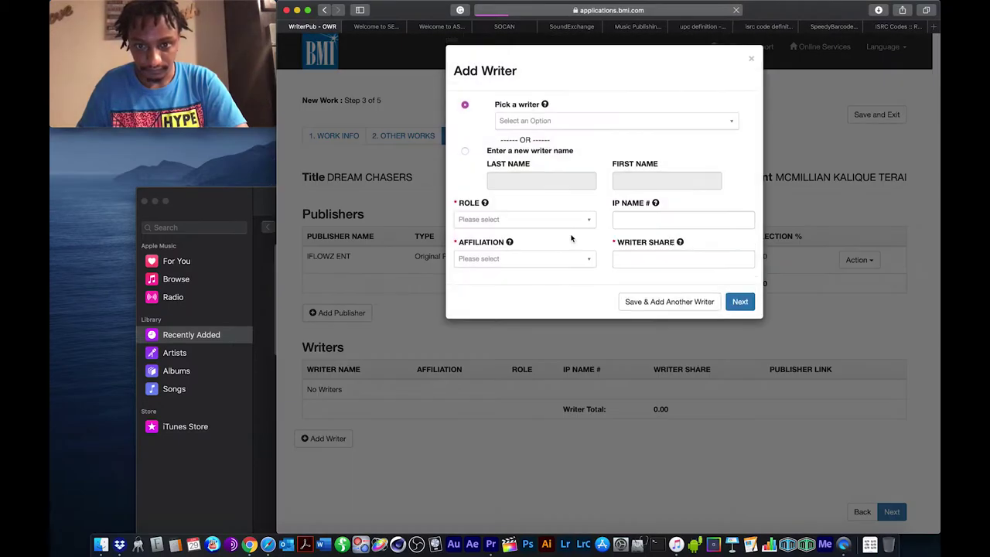
- Pick the registered BMI songwriter in Add Writer and assign the Composer/Author role
click(577, 137)
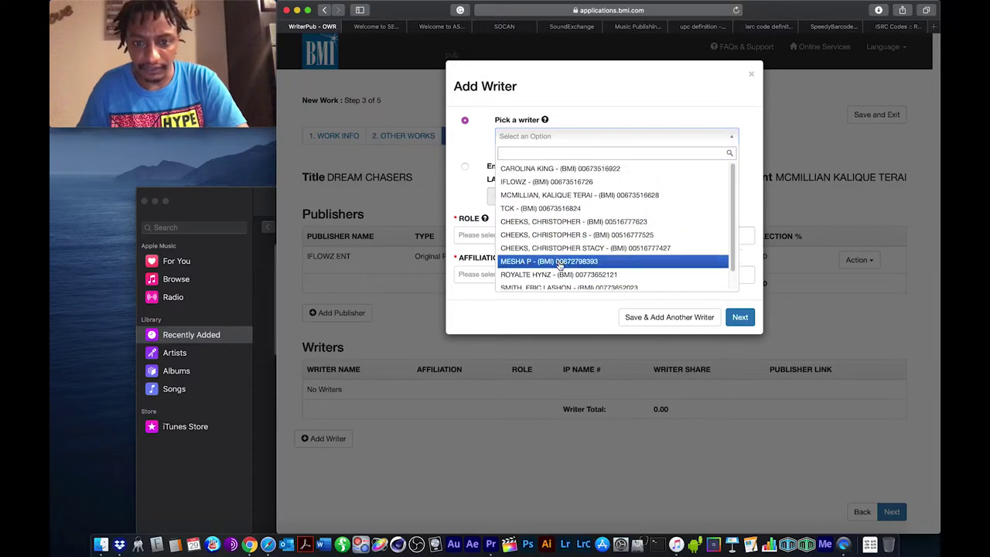
scroll(558, 265, down, 1)
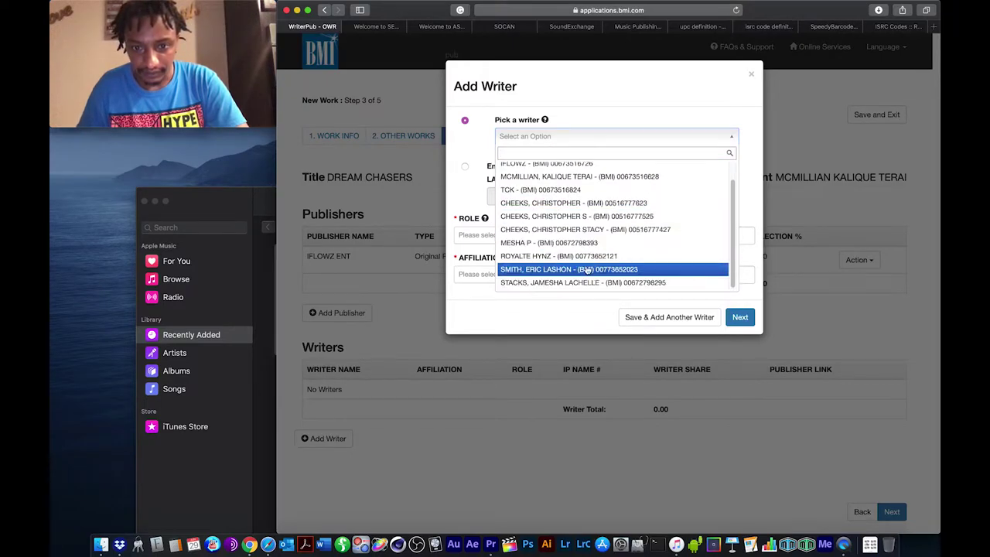
scroll(564, 185, up, 1)
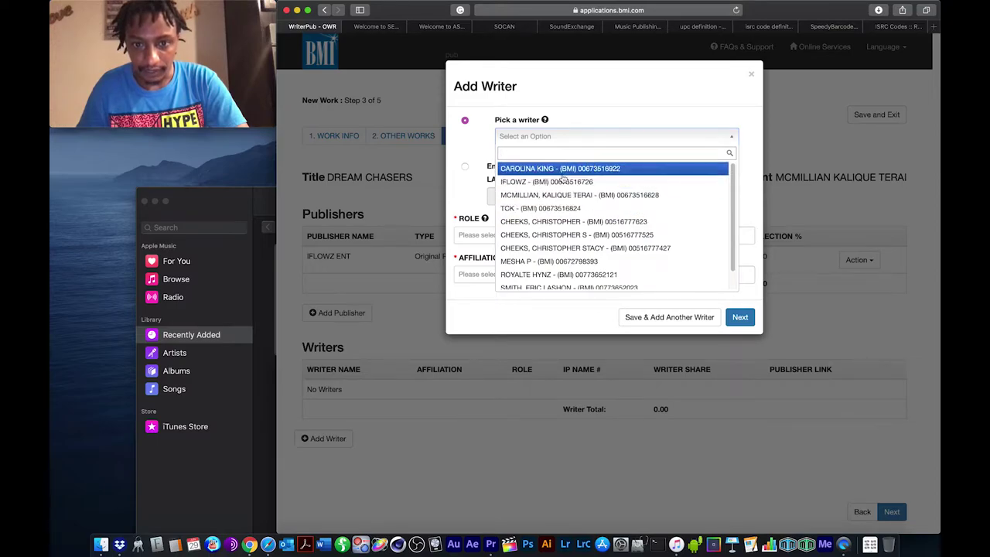
click(563, 195)
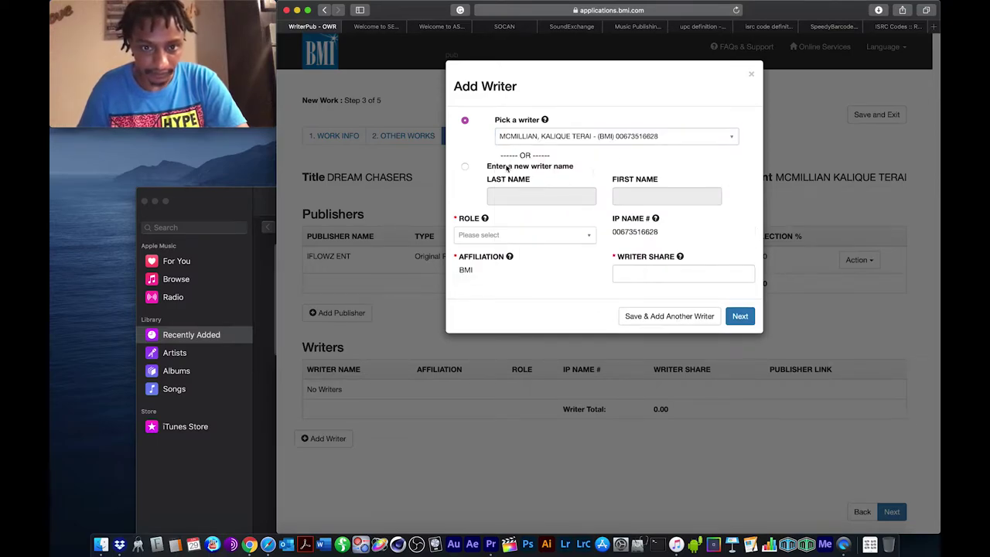
click(500, 237)
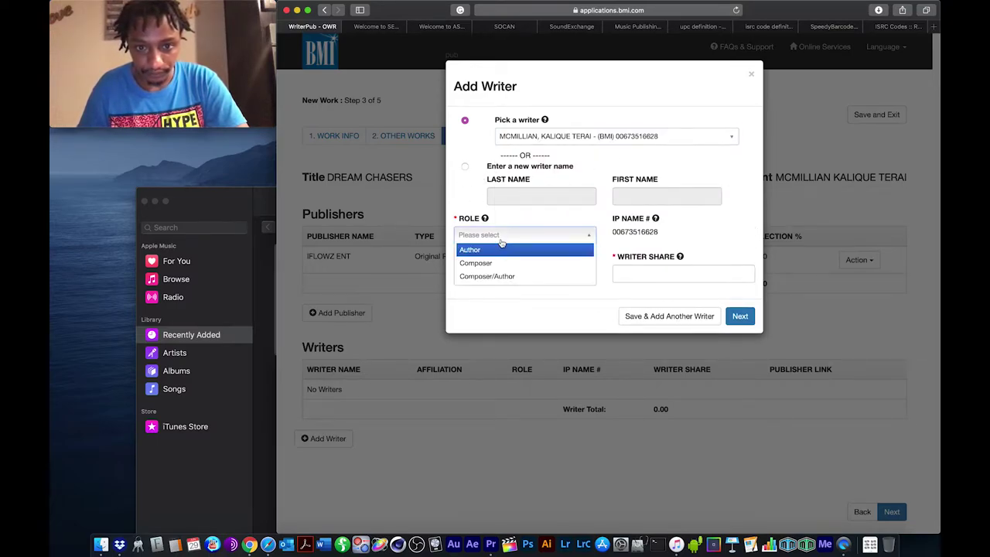
click(513, 276)
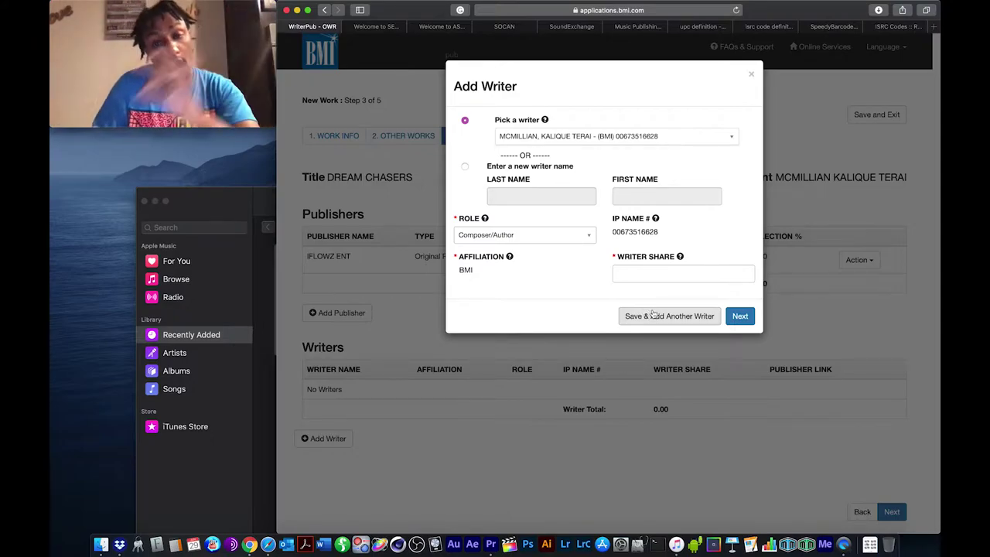
click(658, 272)
mouse_move(679, 257)
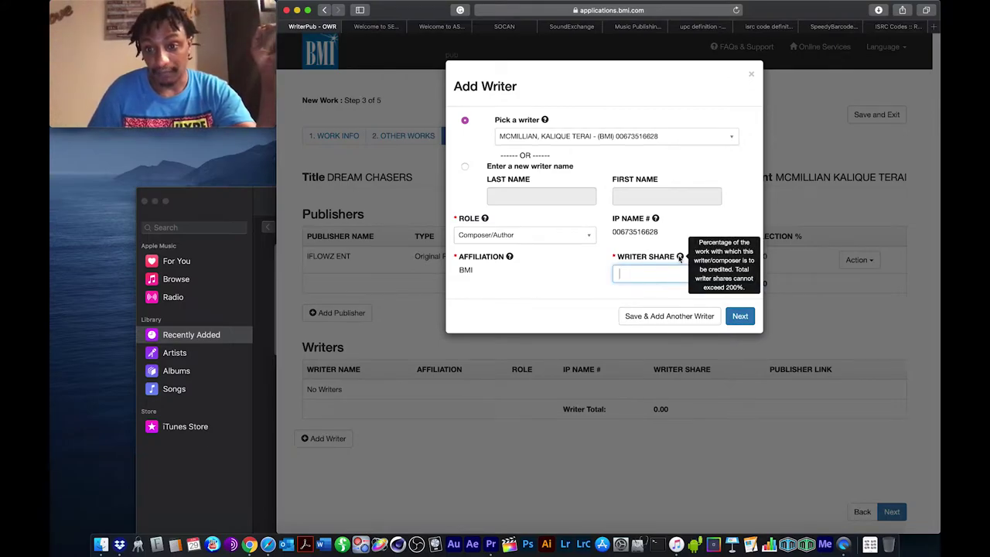
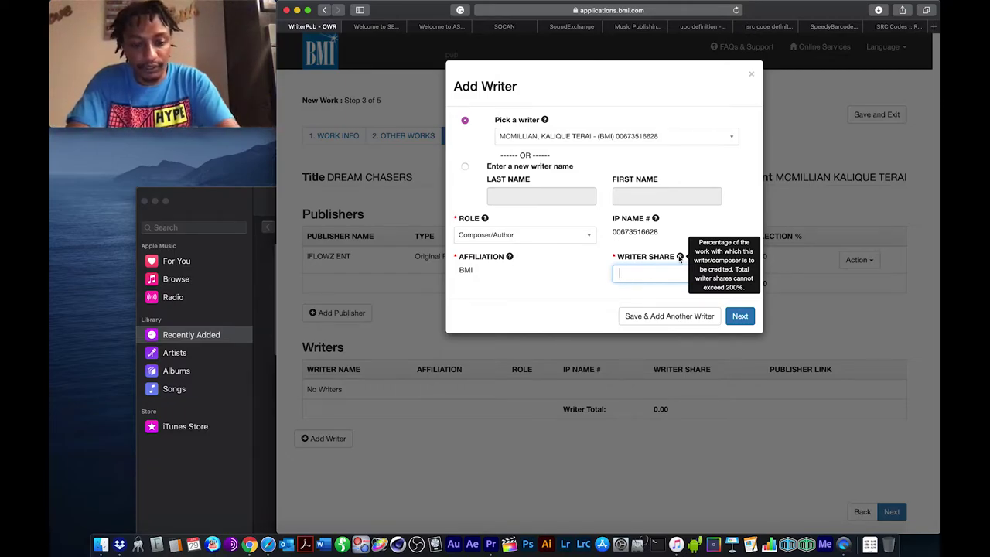
- Enter a 200.00 writer share and save the Composer/Author writer for DREAM CHASERS
text(200.00)
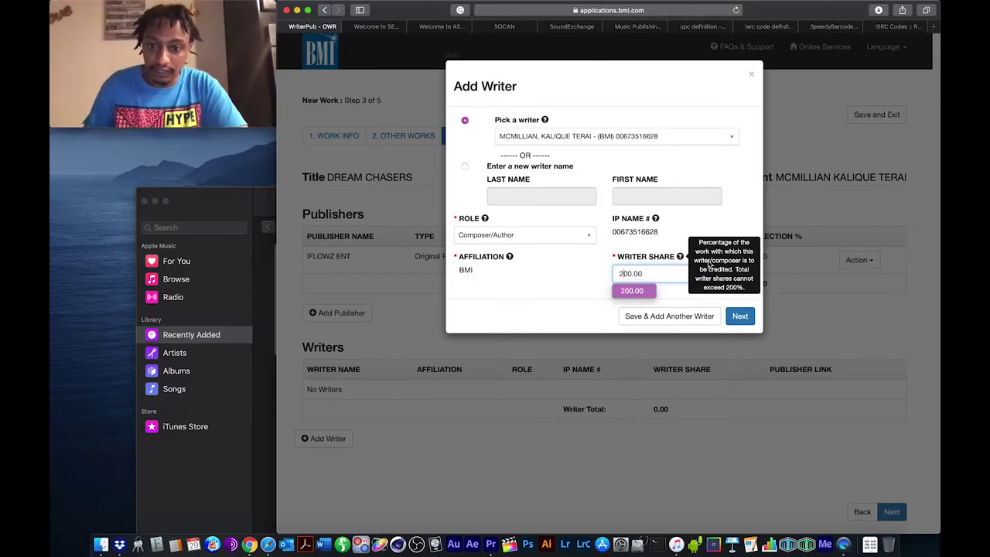
click(740, 315)
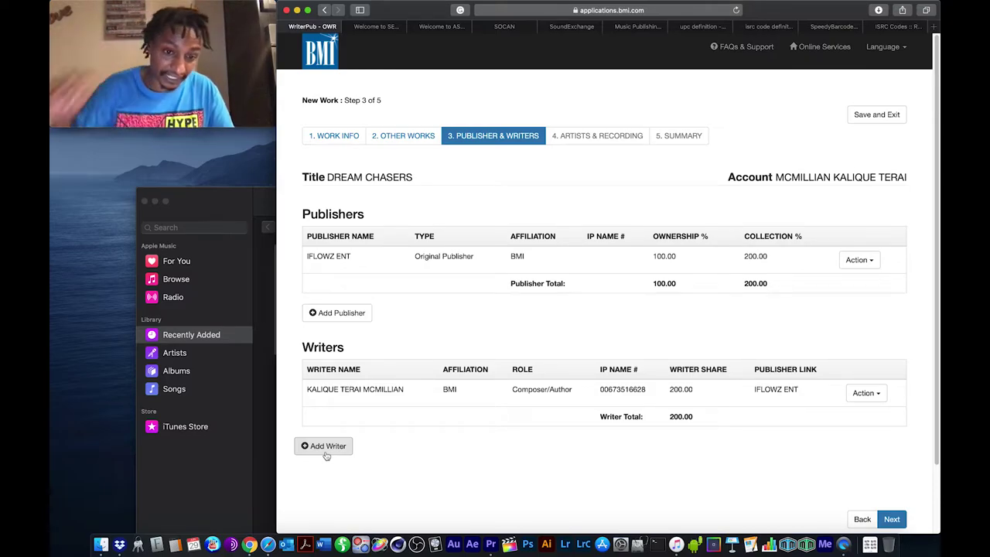
- Delete the listed writer from the DREAM CHASERS Writers table, confirming the deletion
click(859, 260)
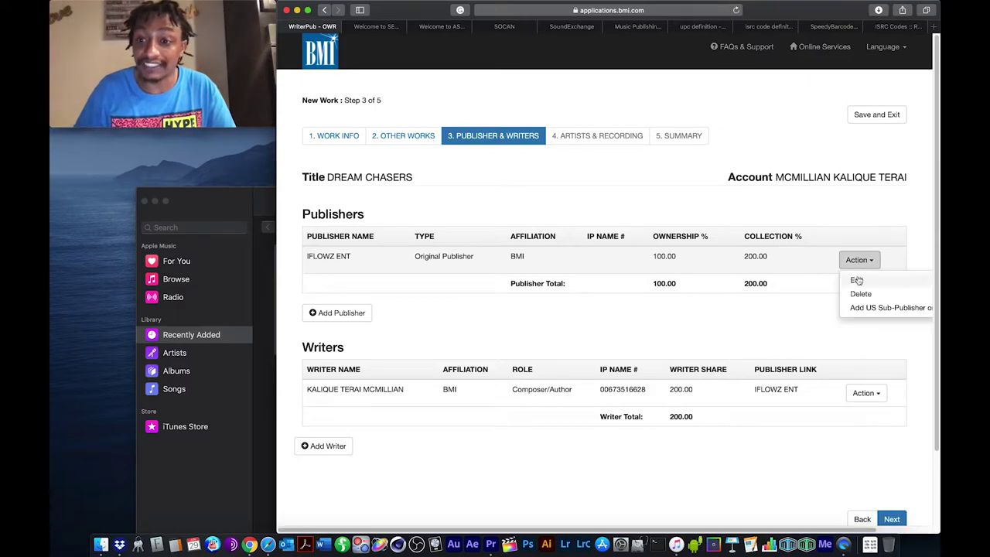
click(867, 393)
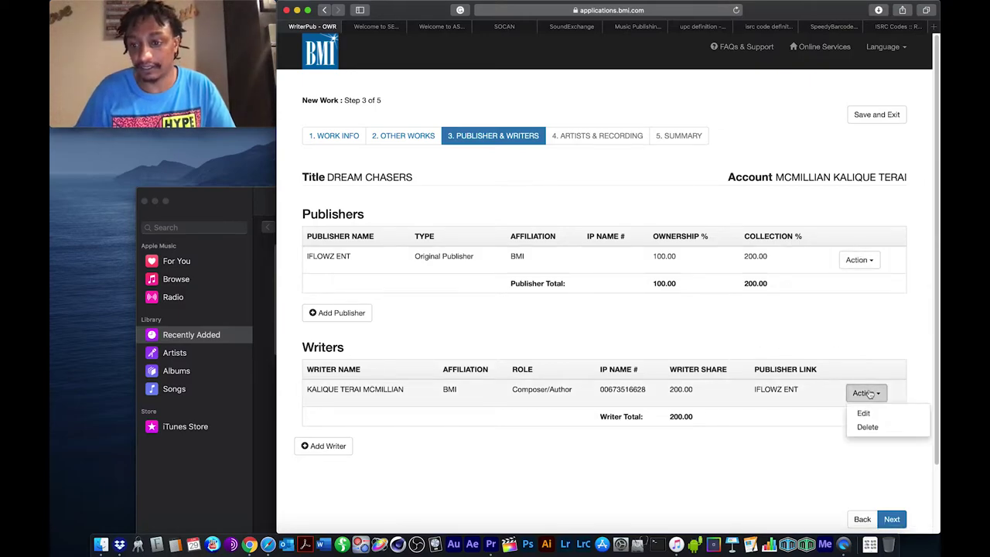
click(868, 426)
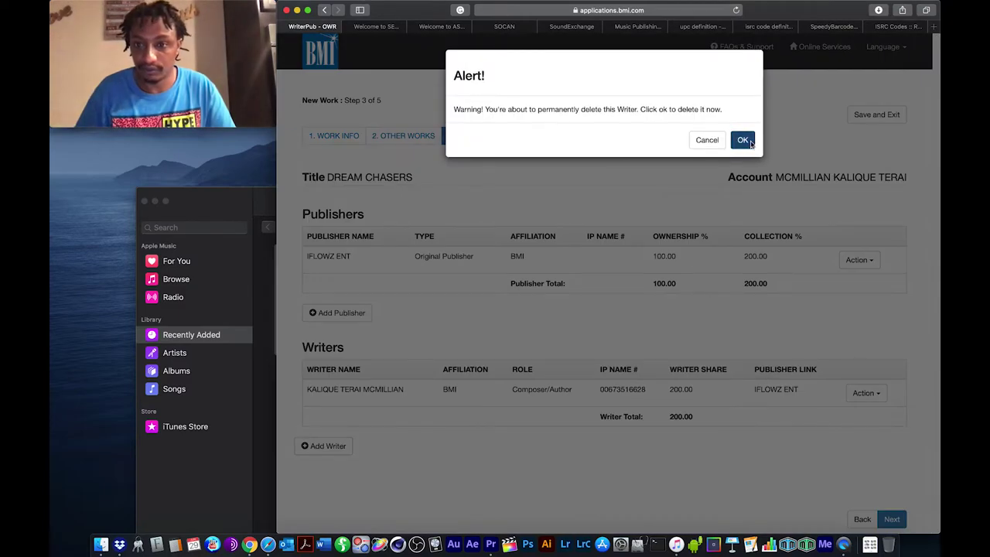
click(742, 141)
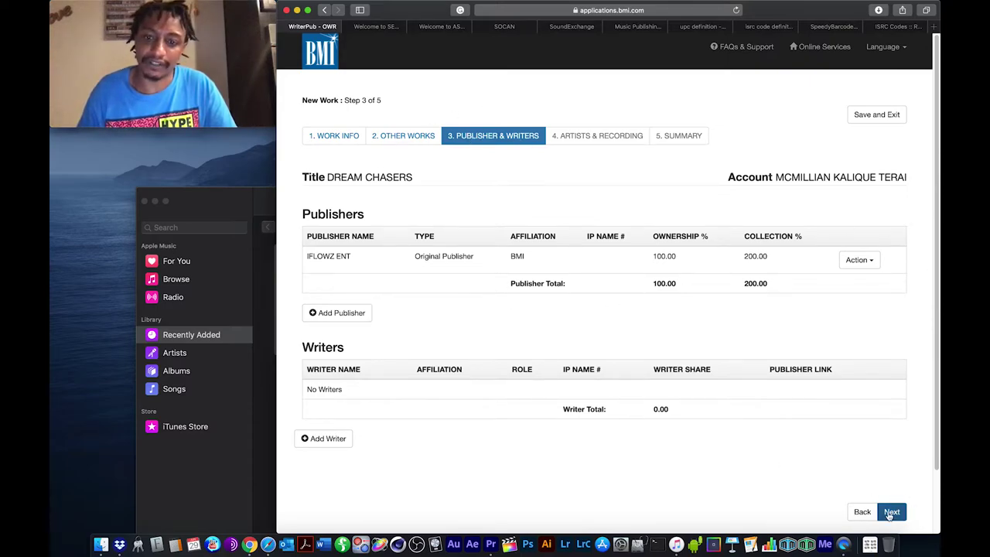
- Check the Work Info step, then return to Publisher & Writers and attempt to continue
click(350, 139)
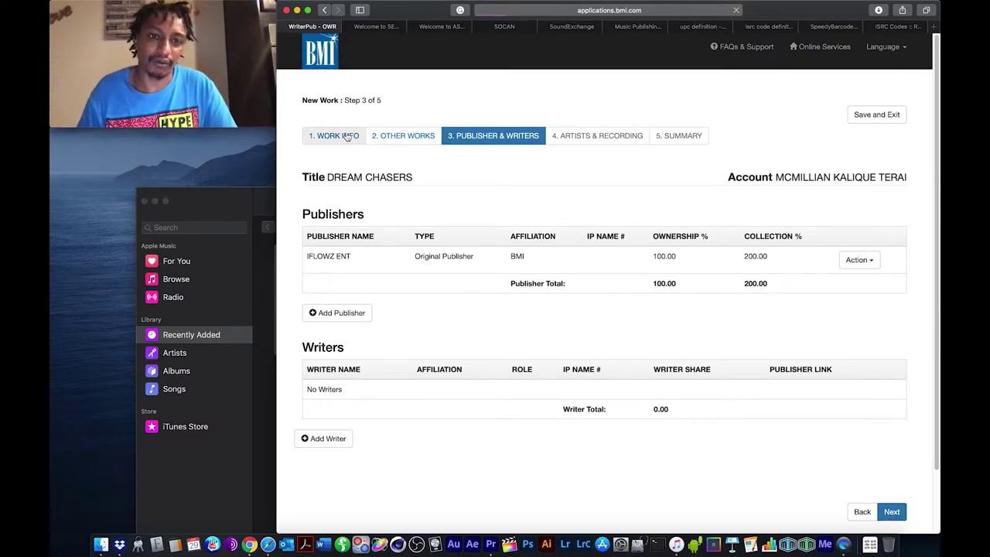
click(849, 264)
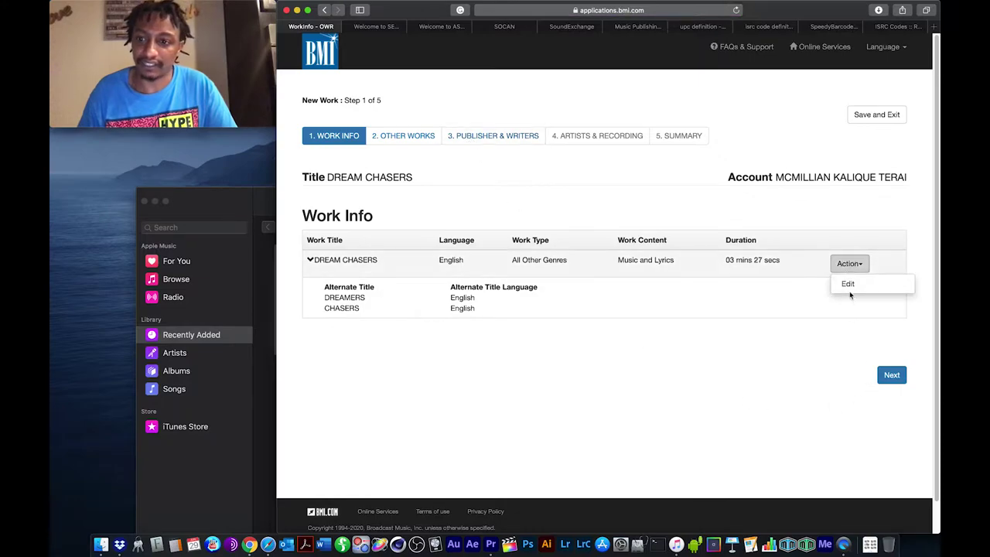
click(477, 136)
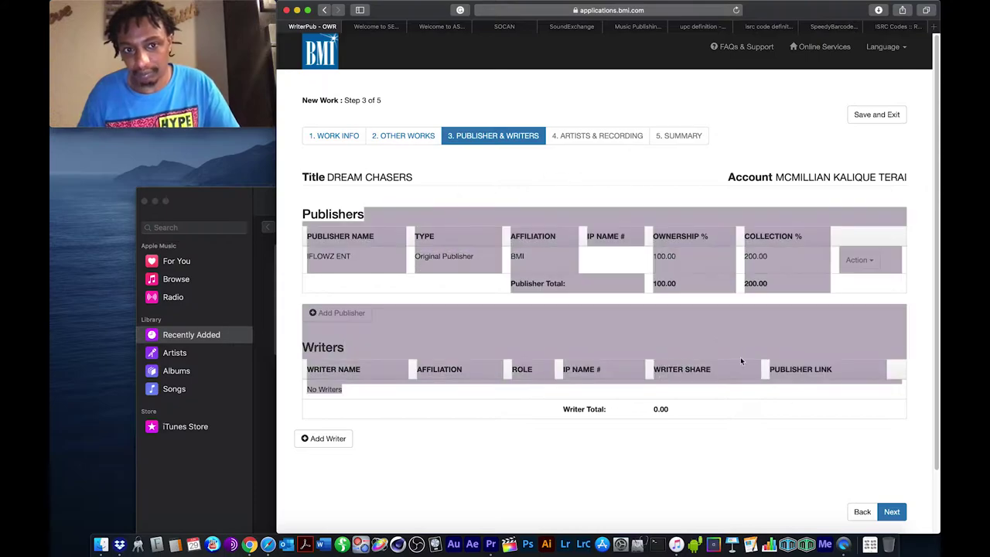
click(895, 512)
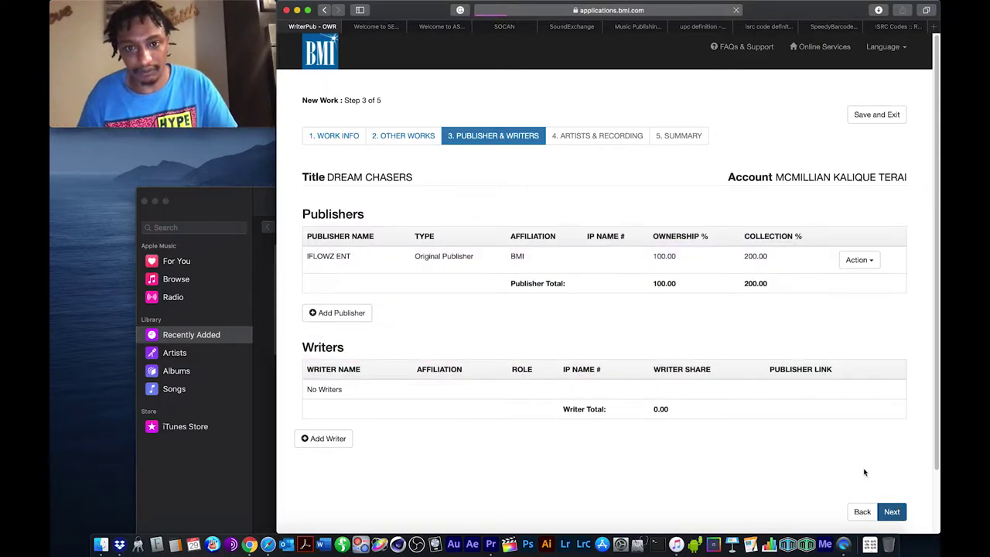
scroll(508, 279, down, 3)
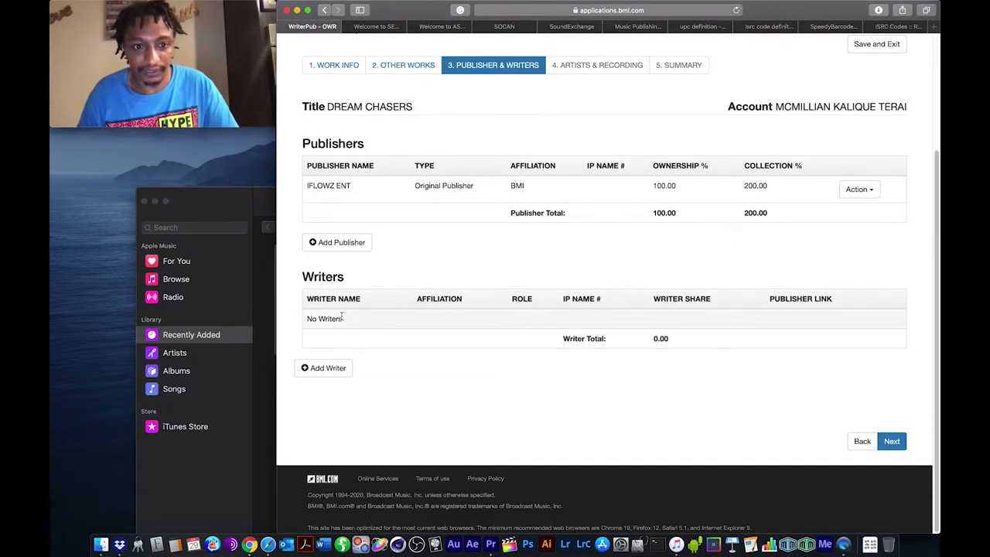
- Start a new writer with no publisher, a 200.00 share and the Composer/Author role
click(322, 369)
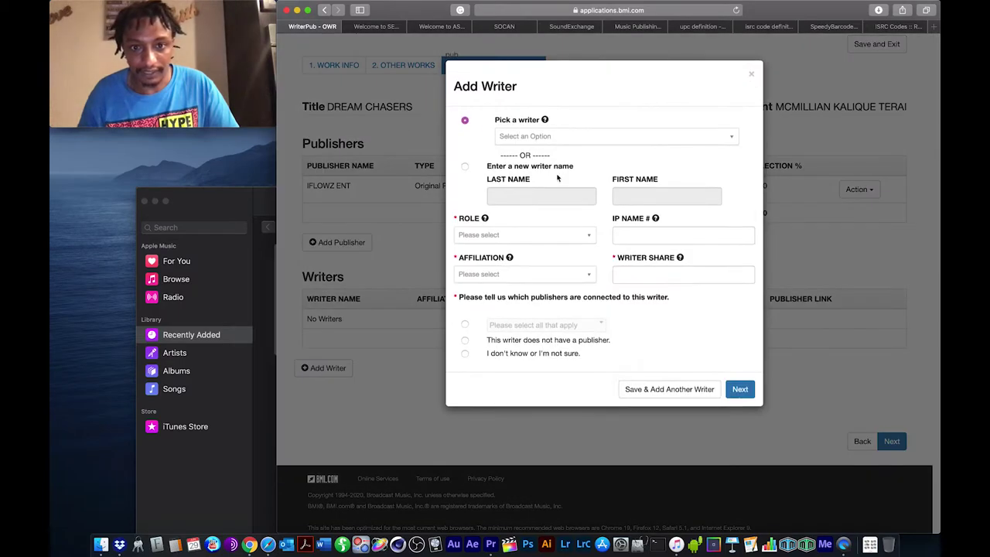
click(575, 139)
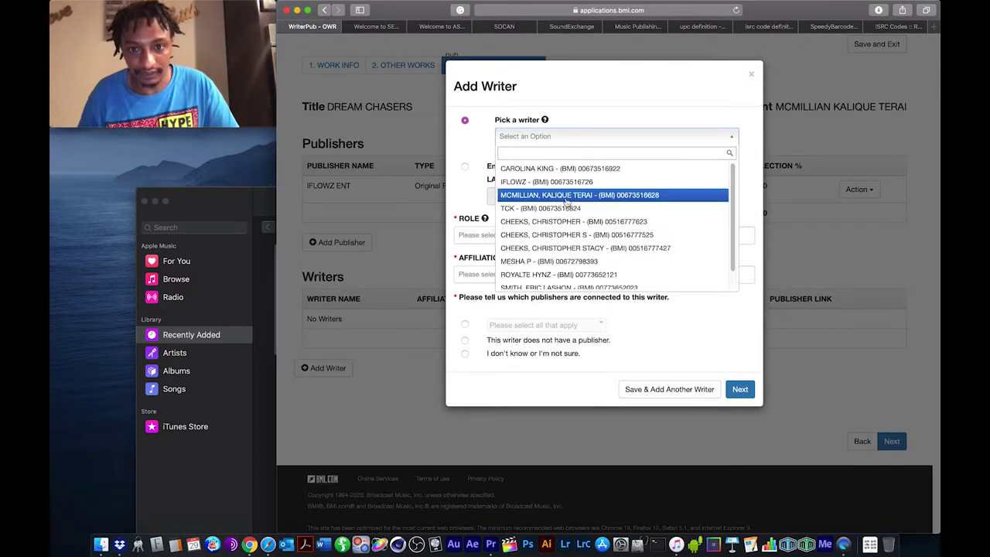
click(563, 181)
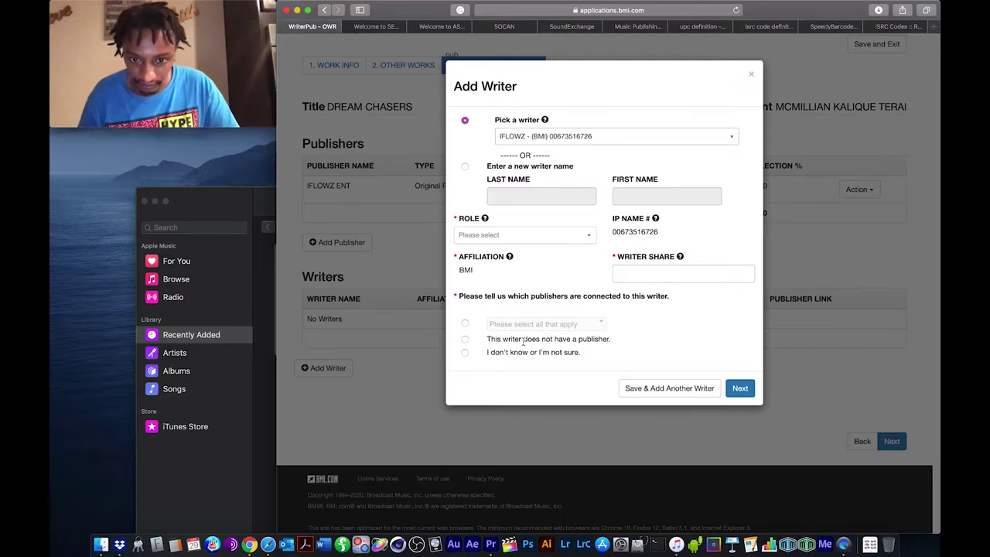
click(465, 340)
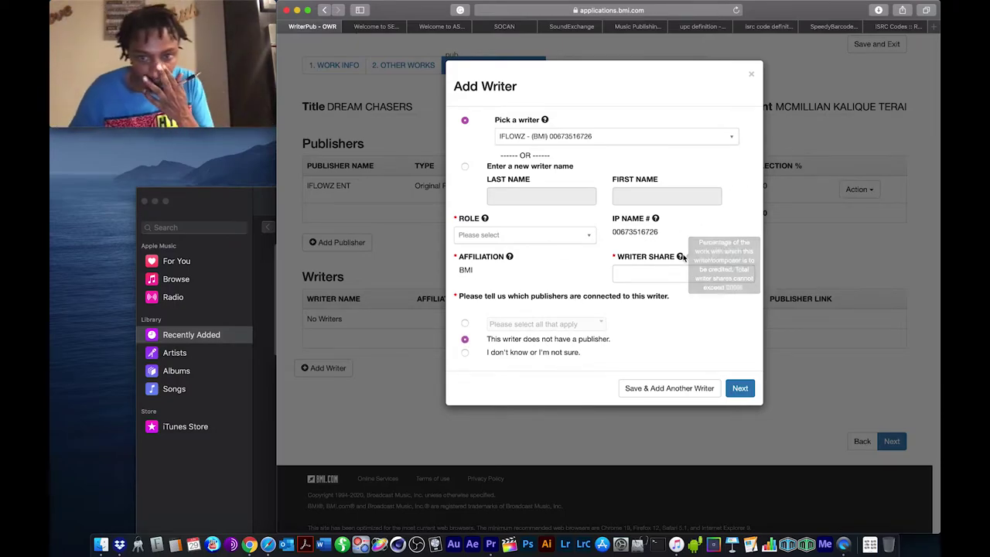
click(661, 274)
text(200.00)
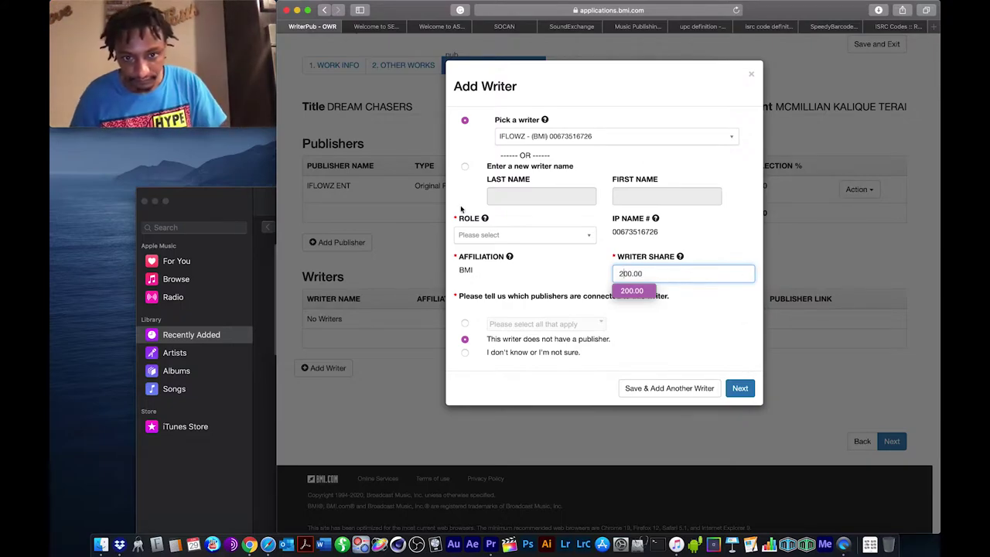
click(506, 234)
click(511, 276)
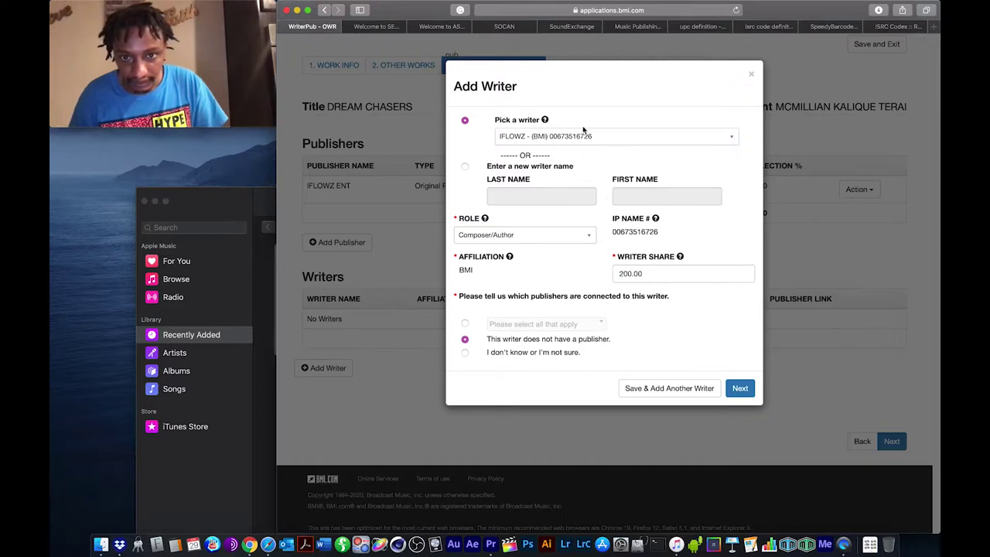
- Settle on the account holder as the picked writer and save the writer
click(665, 138)
click(580, 195)
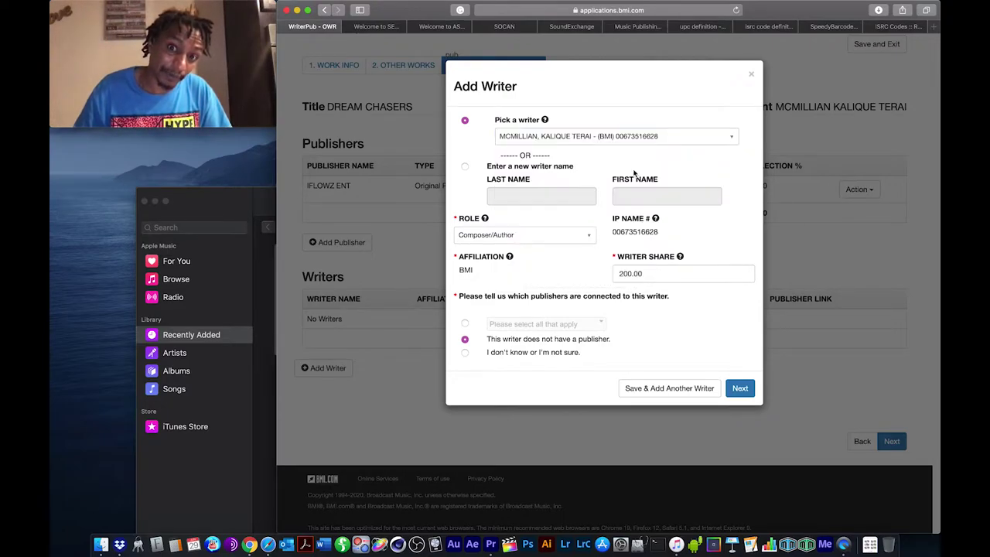
click(648, 136)
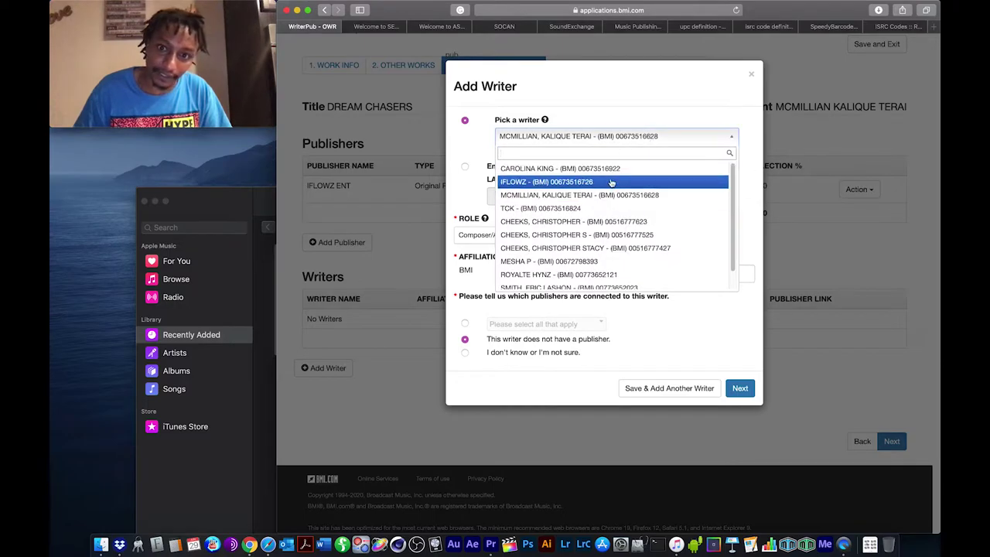
click(611, 182)
click(623, 138)
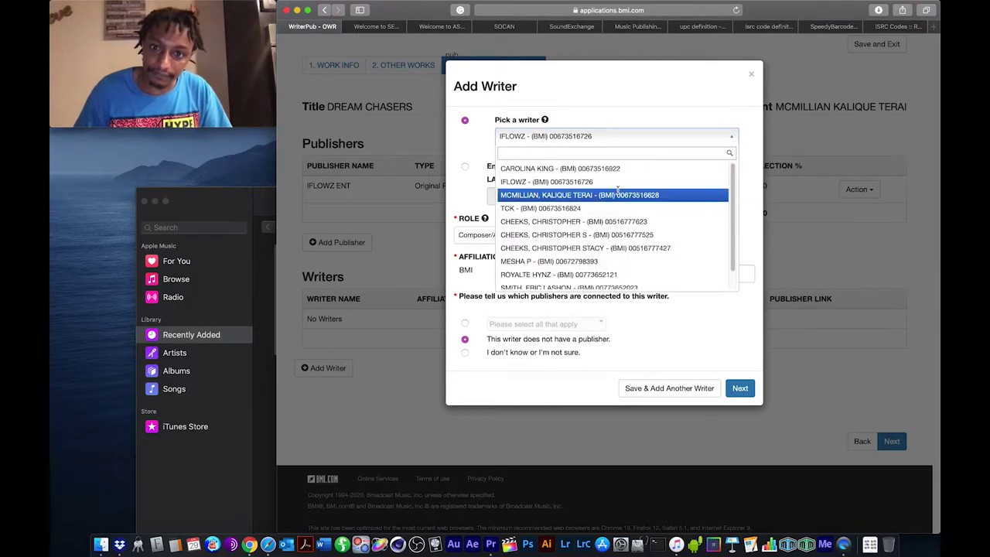
click(617, 195)
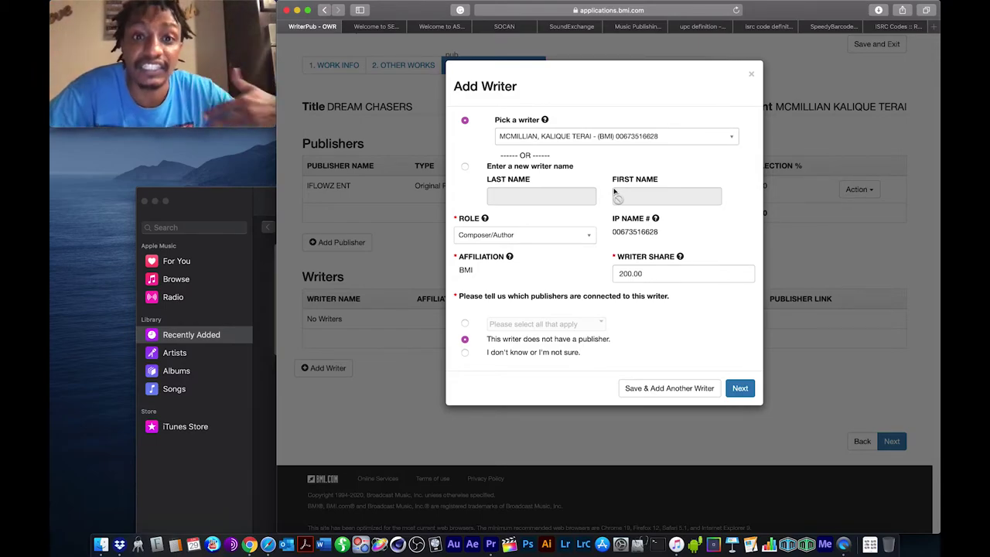
click(750, 393)
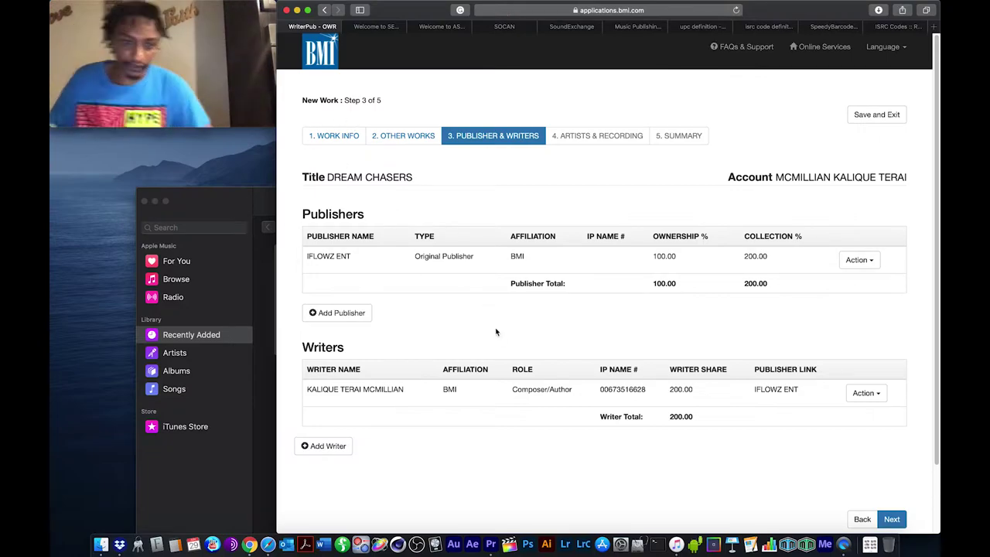
- Attempt to continue past Publisher & Writers and review the writers table
click(891, 519)
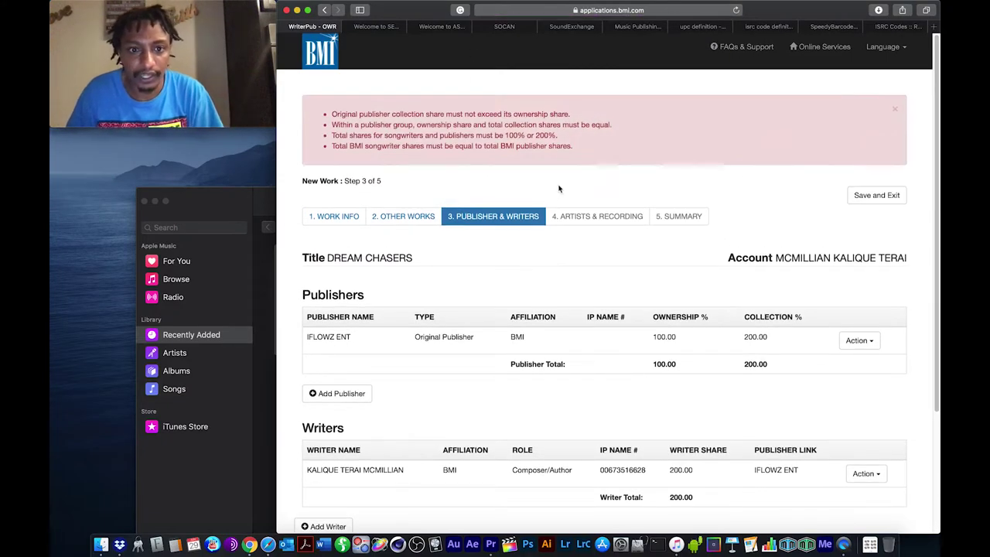
scroll(560, 188, down, 5)
scroll(601, 221, up, 5)
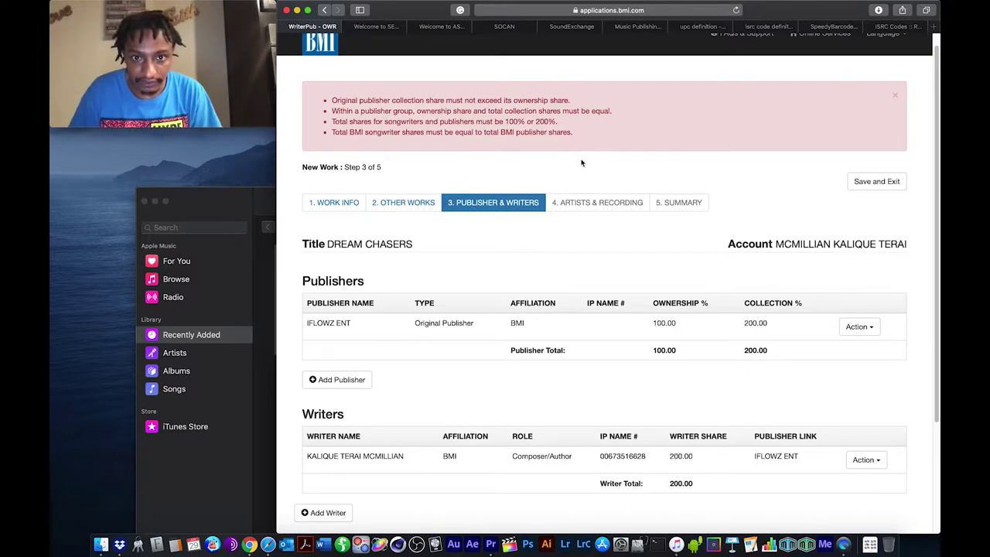
scroll(541, 143, down, 4)
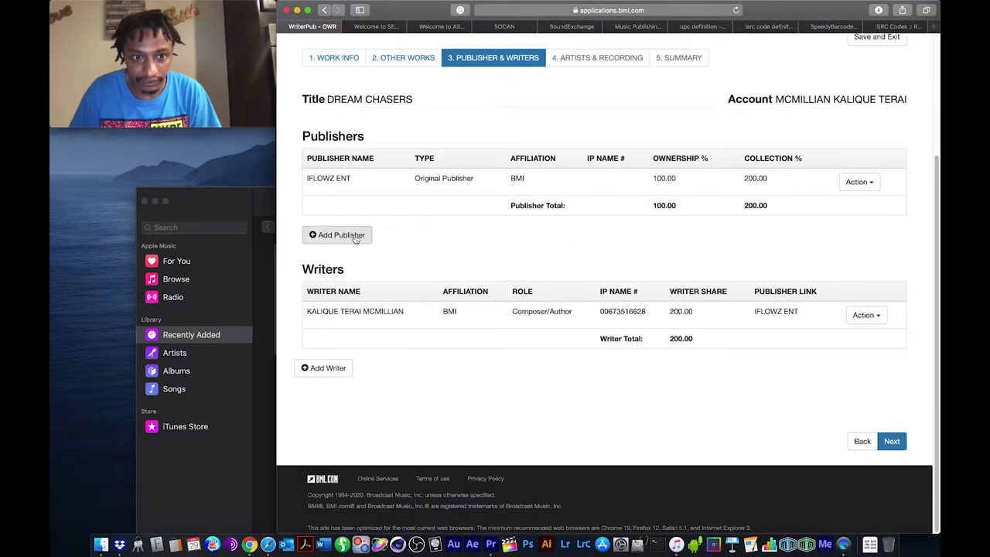
- Edit the writer's share from 200.00 to 100.00 and save it
click(866, 316)
click(865, 334)
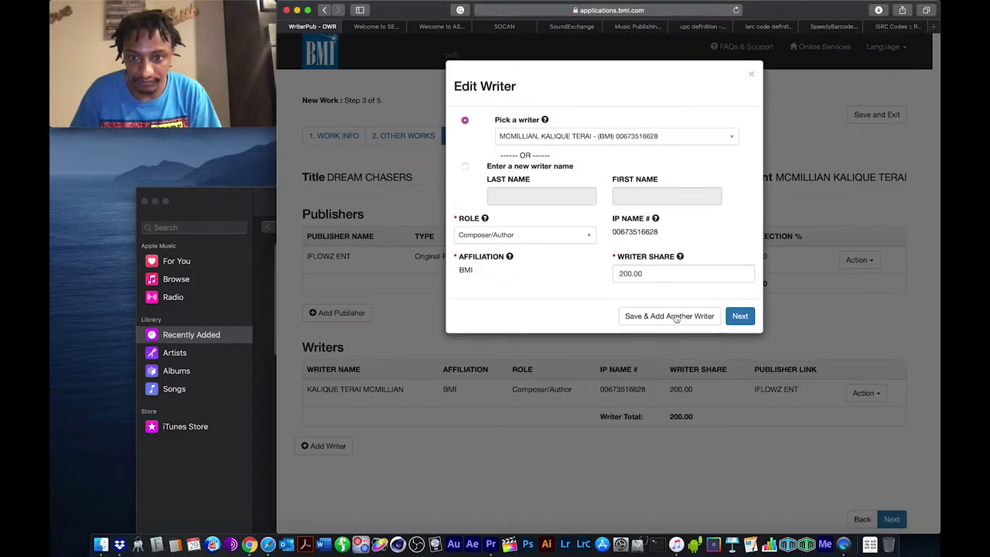
click(621, 273)
key(BackSpace)
text(1)
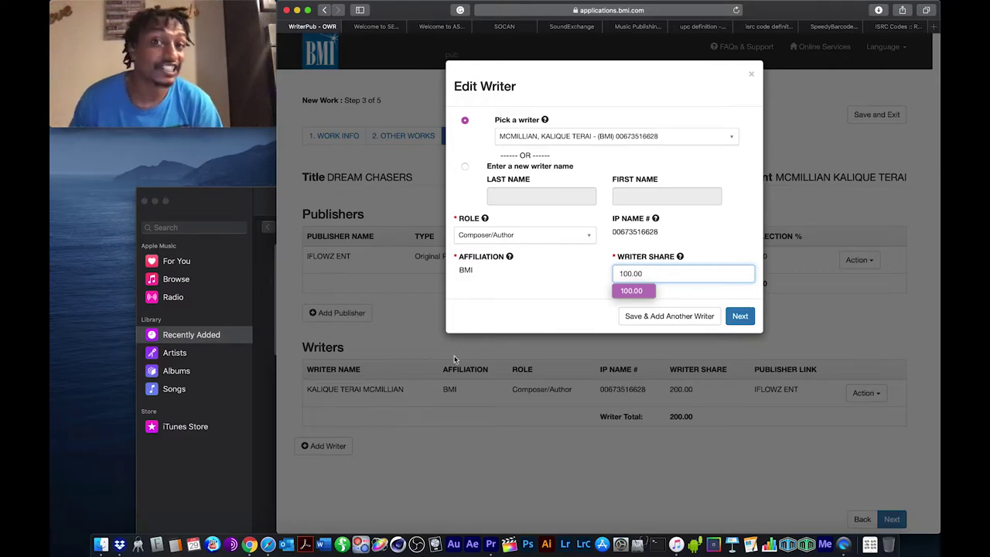
click(739, 316)
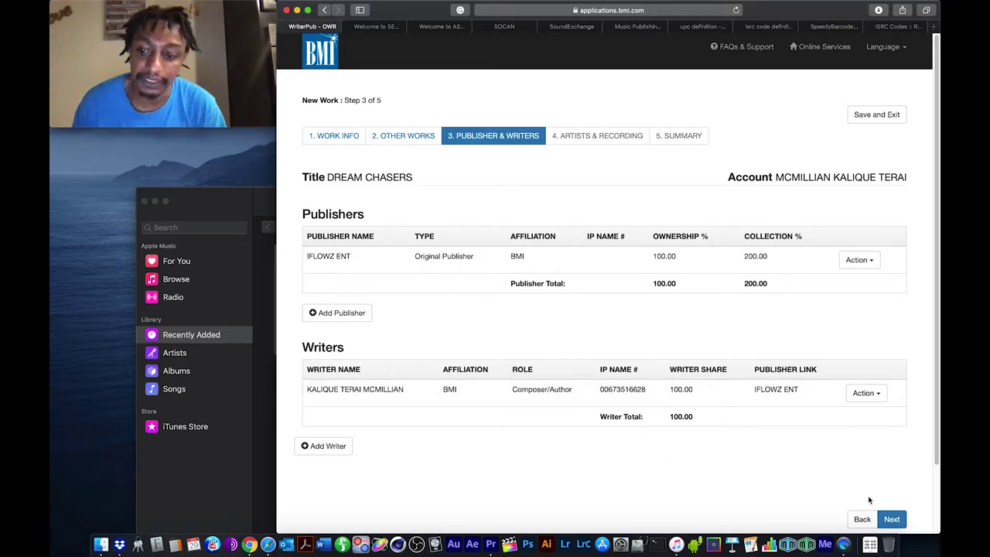
- After the share error, change IFLOWZ ENT's collection share from 200.00 to 100.00
click(891, 520)
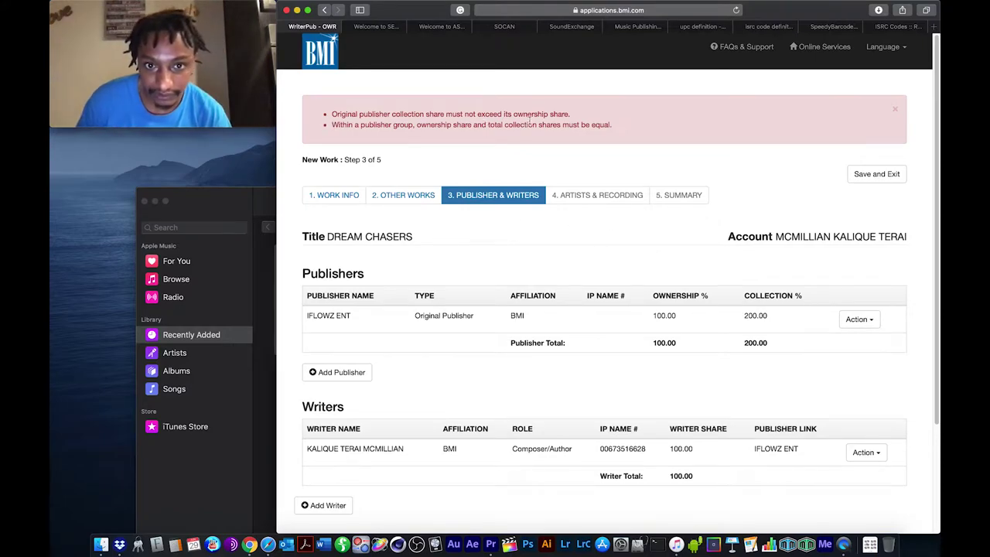
scroll(589, 247, down, 4)
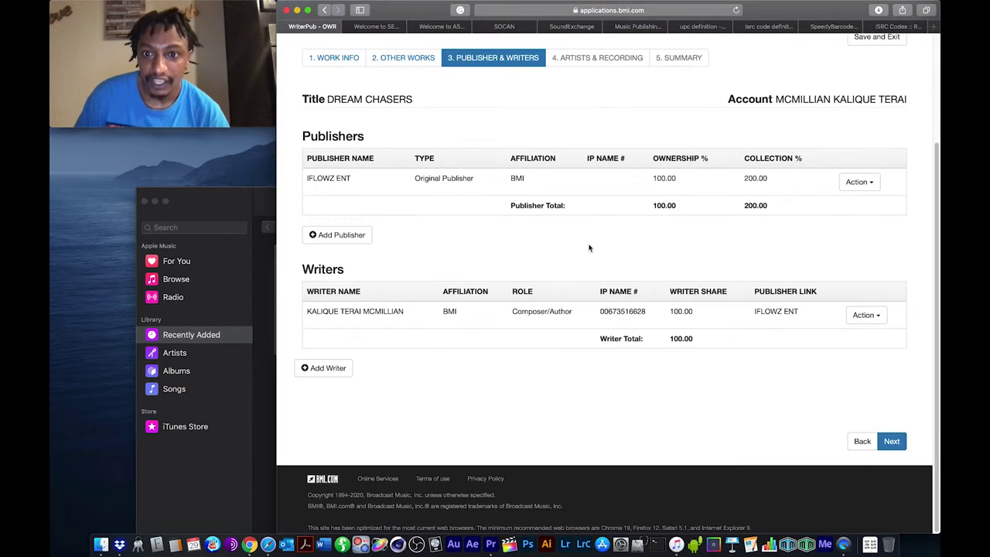
click(859, 182)
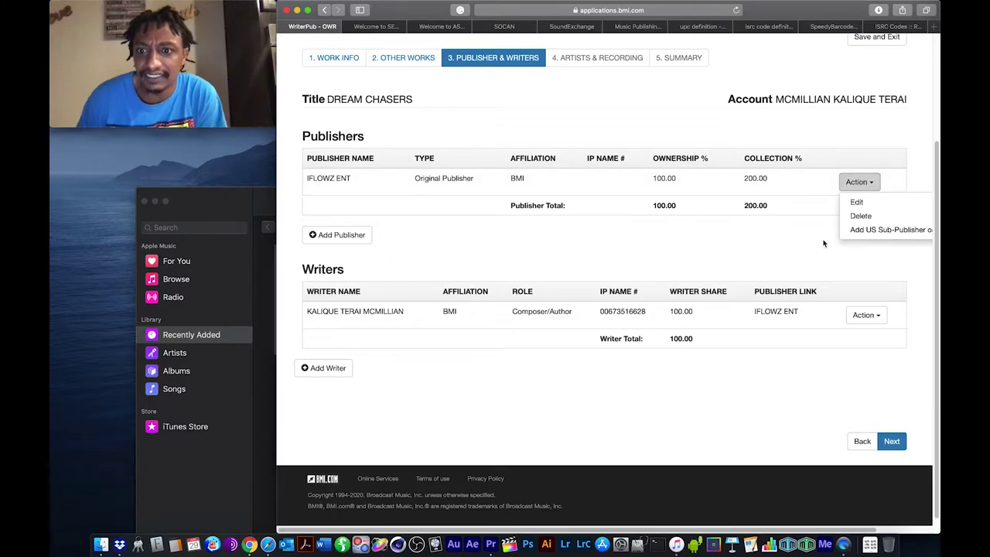
click(857, 201)
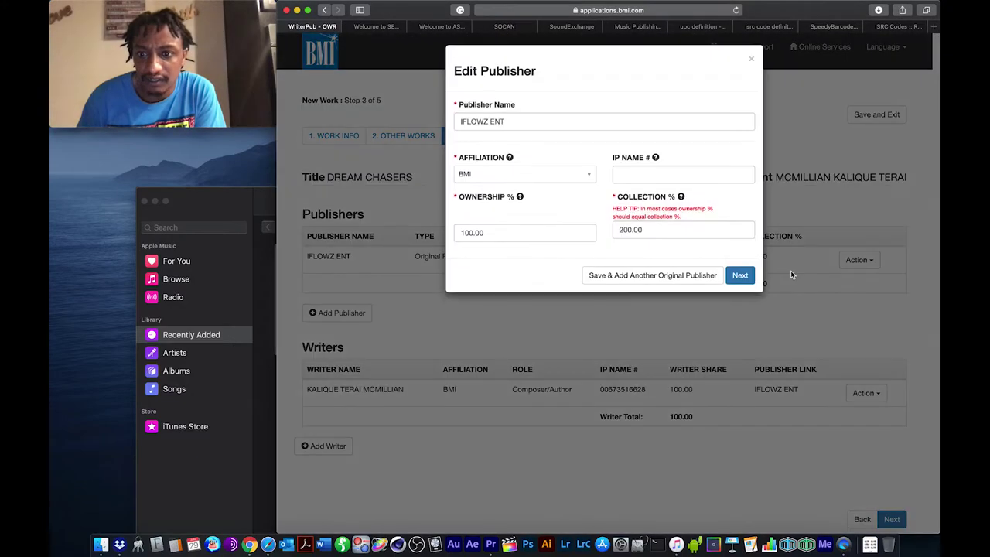
click(628, 235)
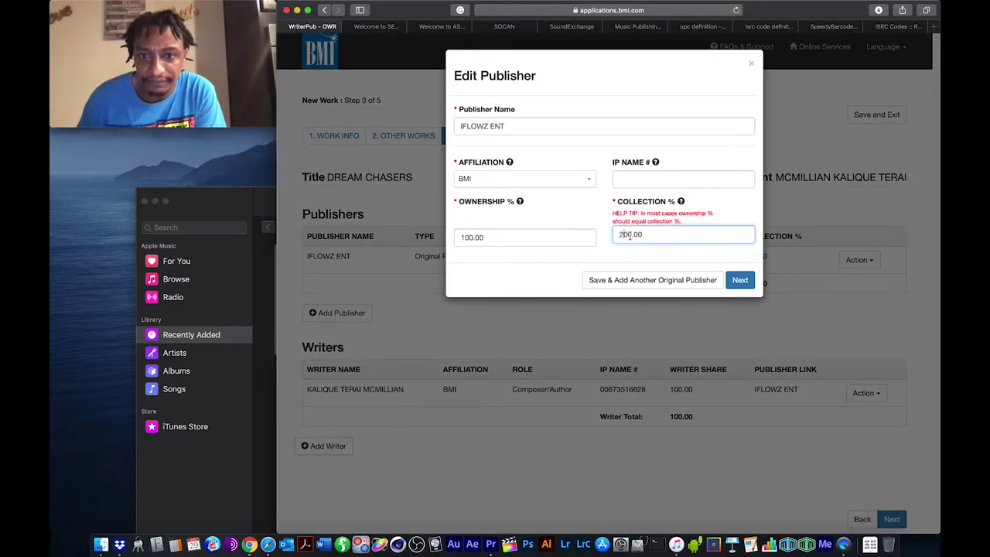
key(BackSpace)
text(1)
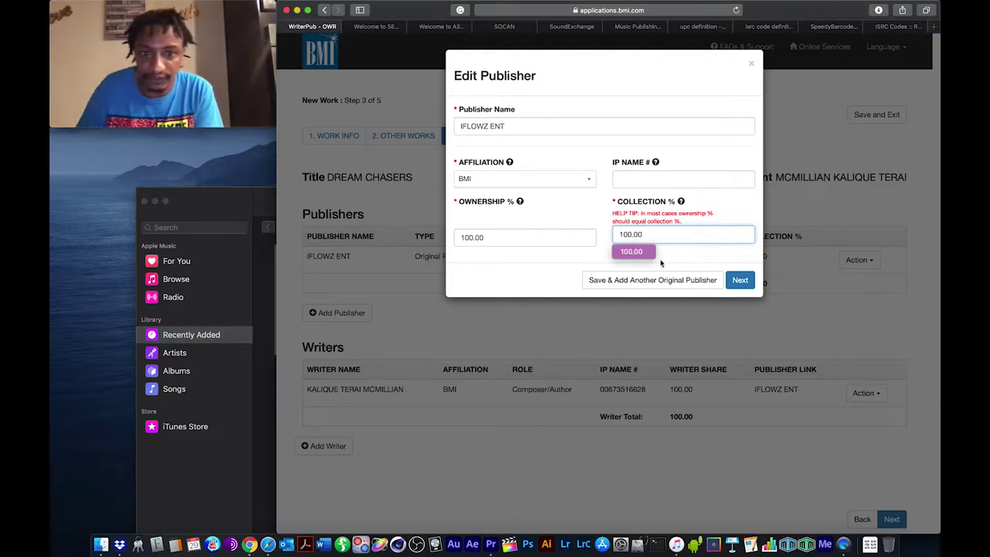
click(744, 279)
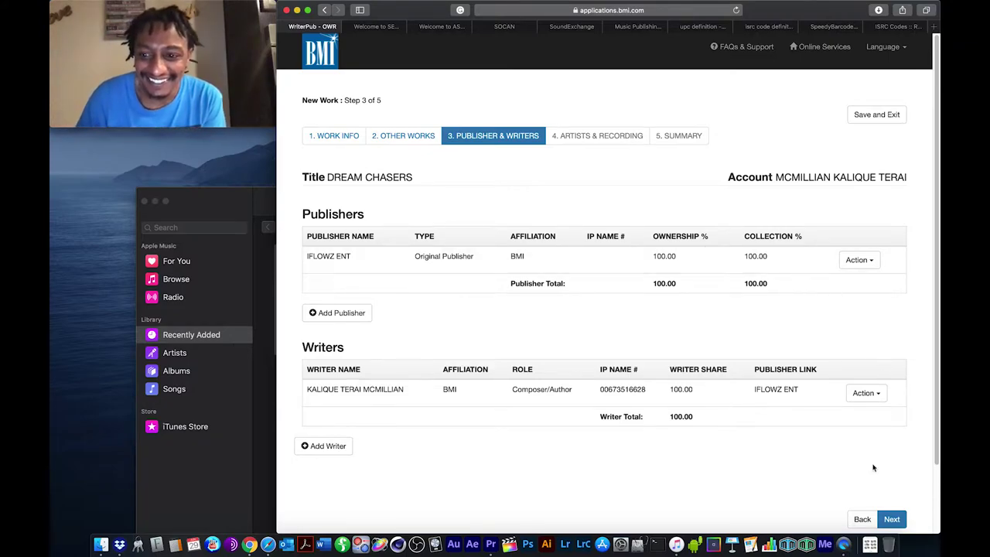
- On step 4, answer Yes to artists, recordings and film/TV/library, then proceed to Add Artist
click(889, 514)
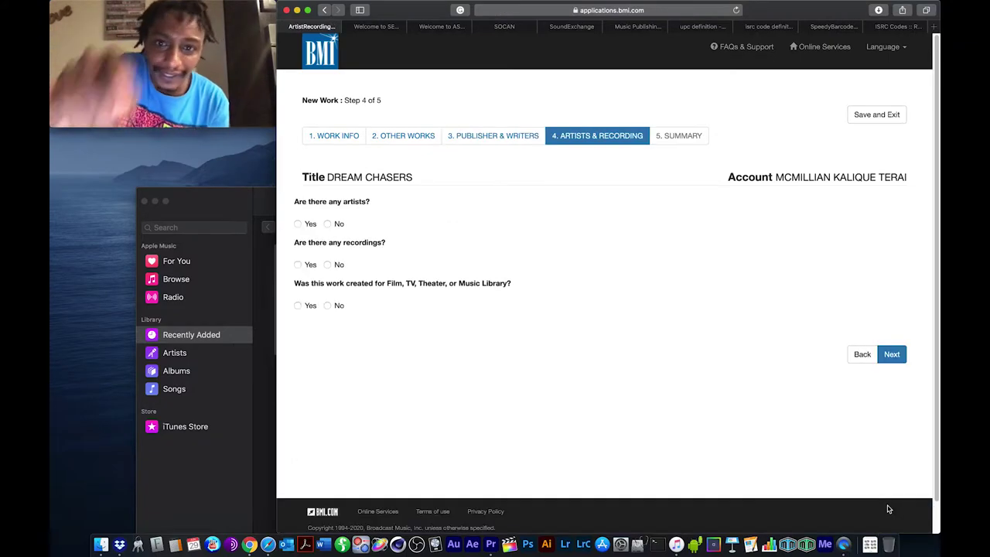
click(307, 224)
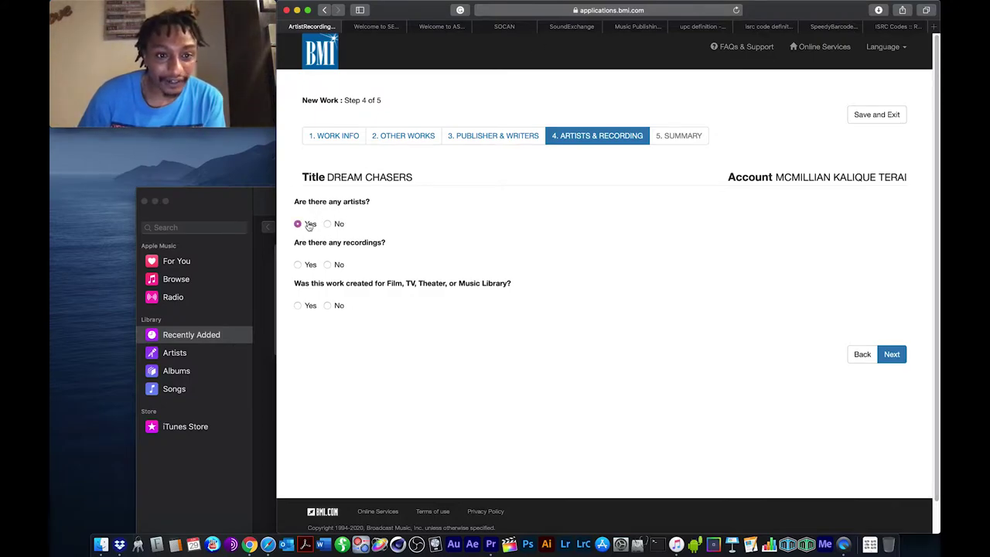
click(307, 265)
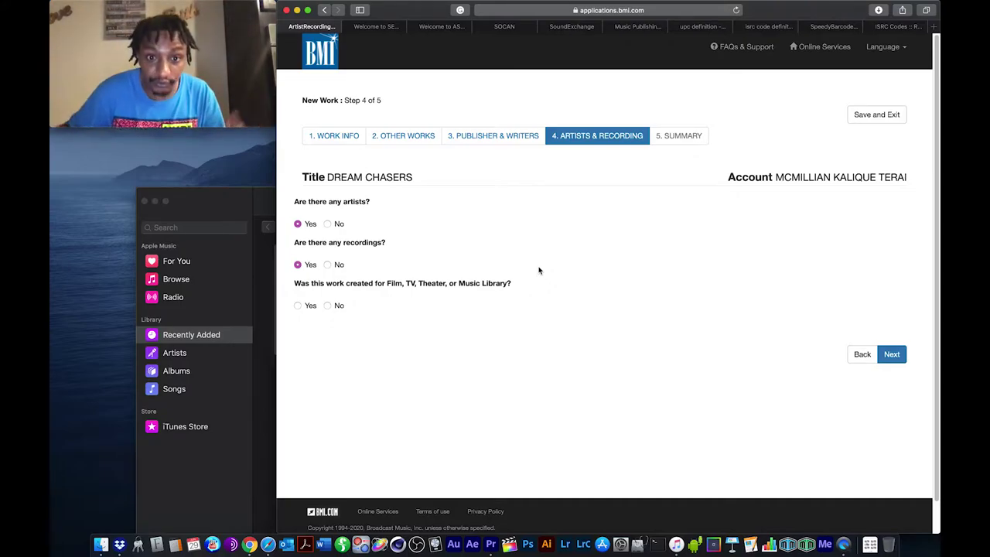
click(298, 307)
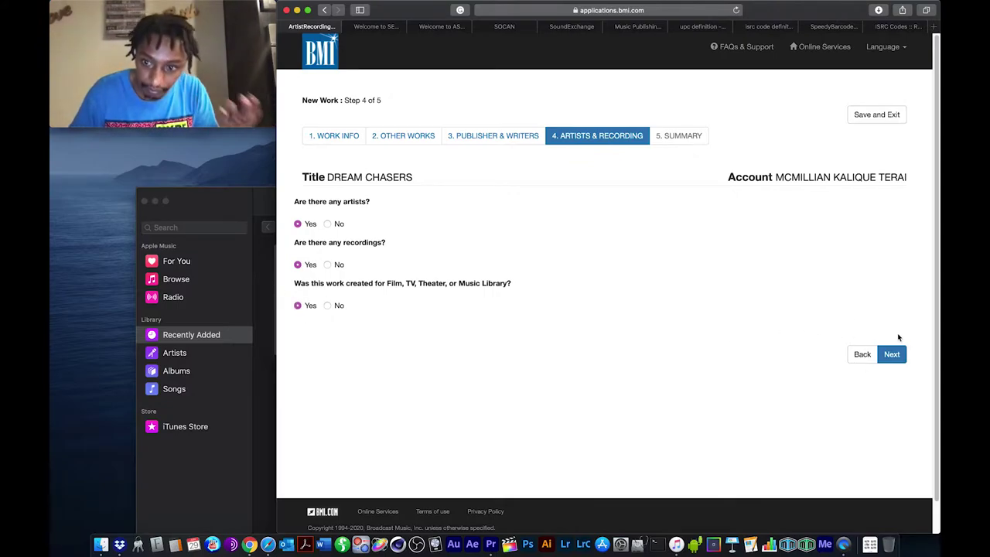
click(899, 354)
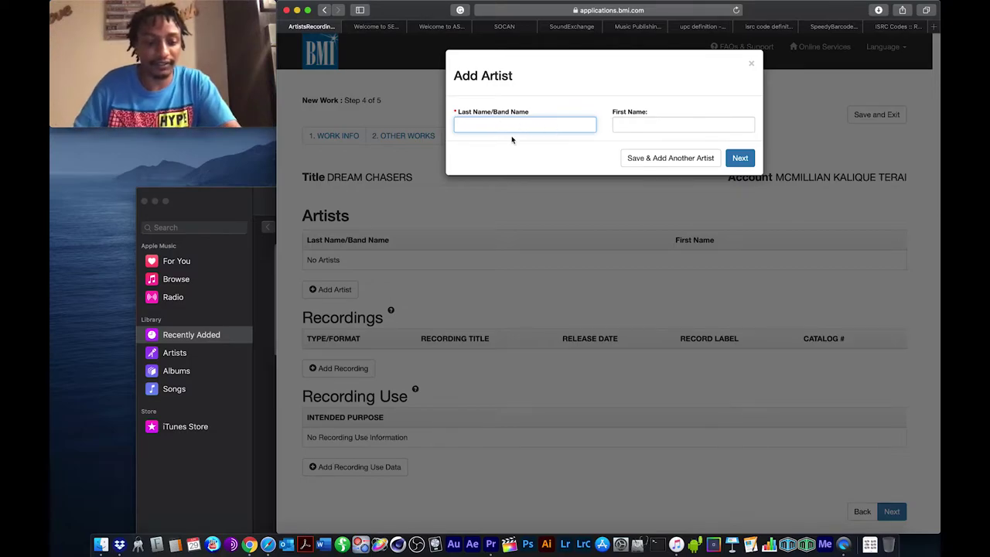
- Save IFLOWZ as an artist with the artist's first name, then begin a recording entry
text(IFLOWZ)
key(Tab)
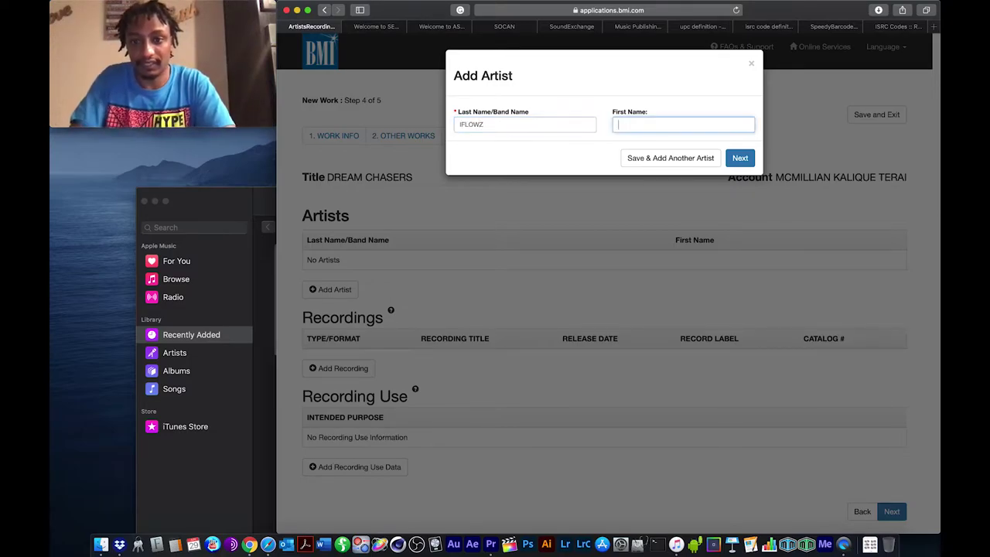
text(KALIQUE)
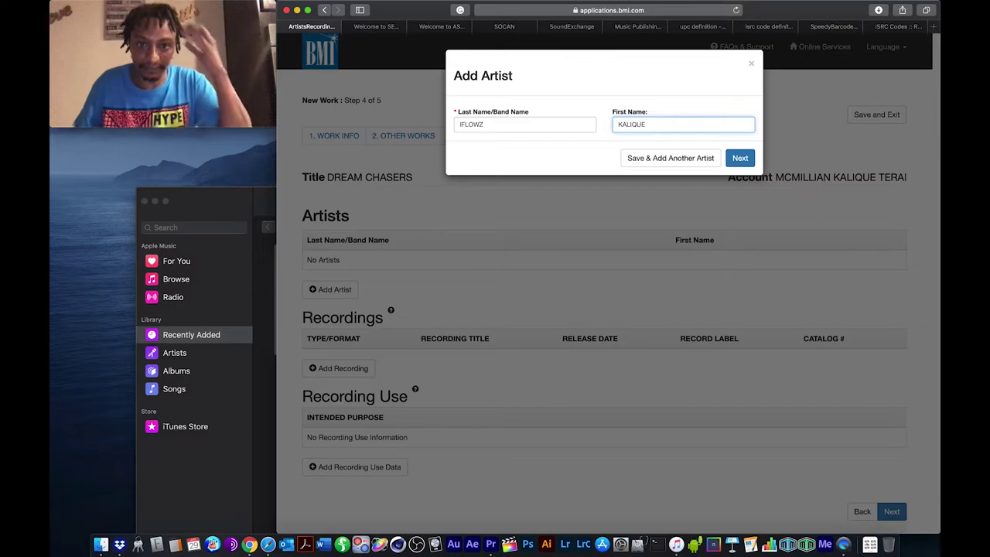
click(741, 160)
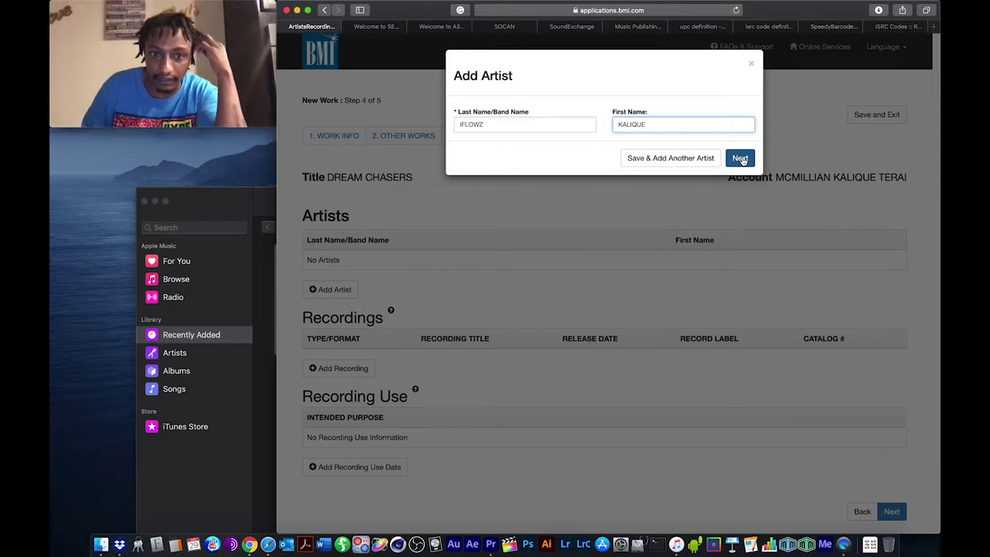
click(740, 160)
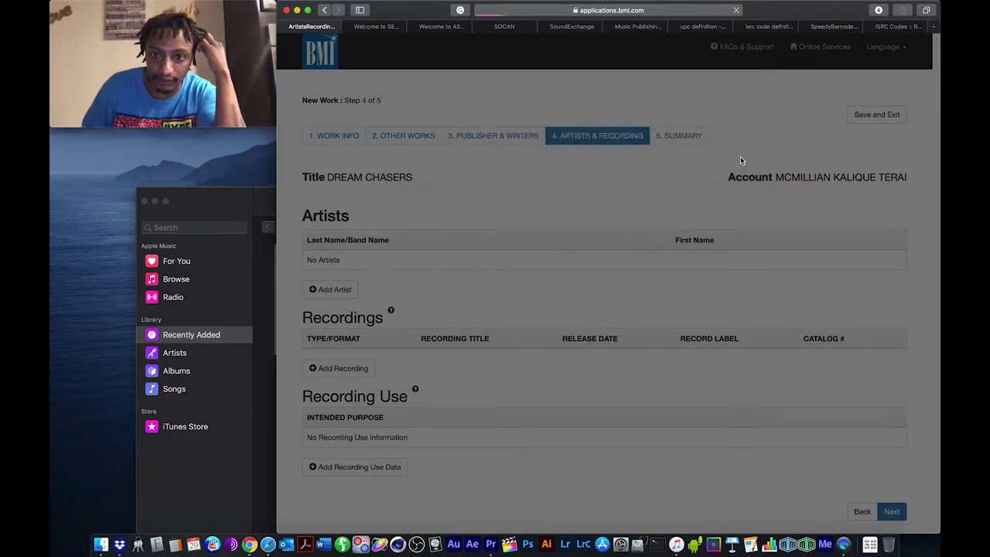
click(531, 127)
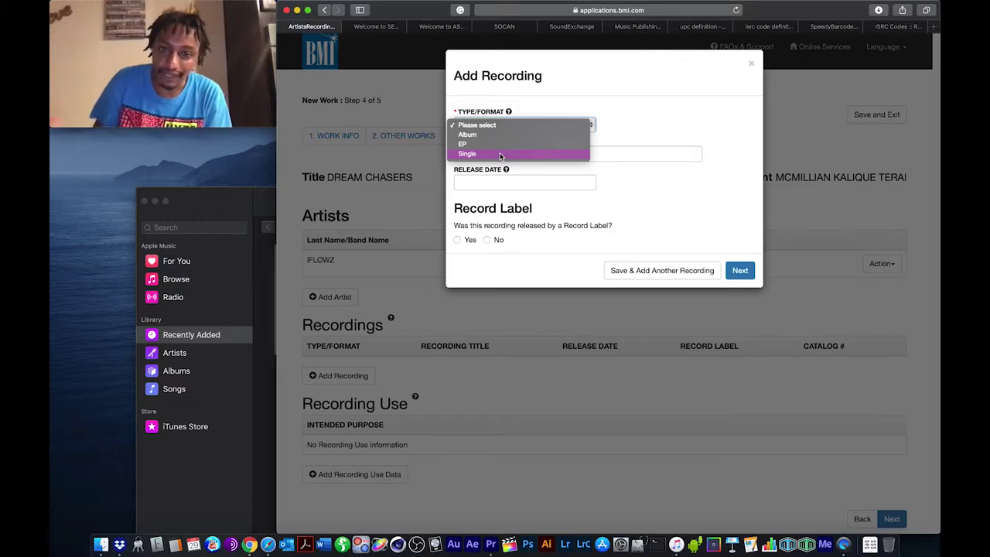
- Set the recording format to Single and title DREAM CHASERS, leaving the release date blank
click(553, 101)
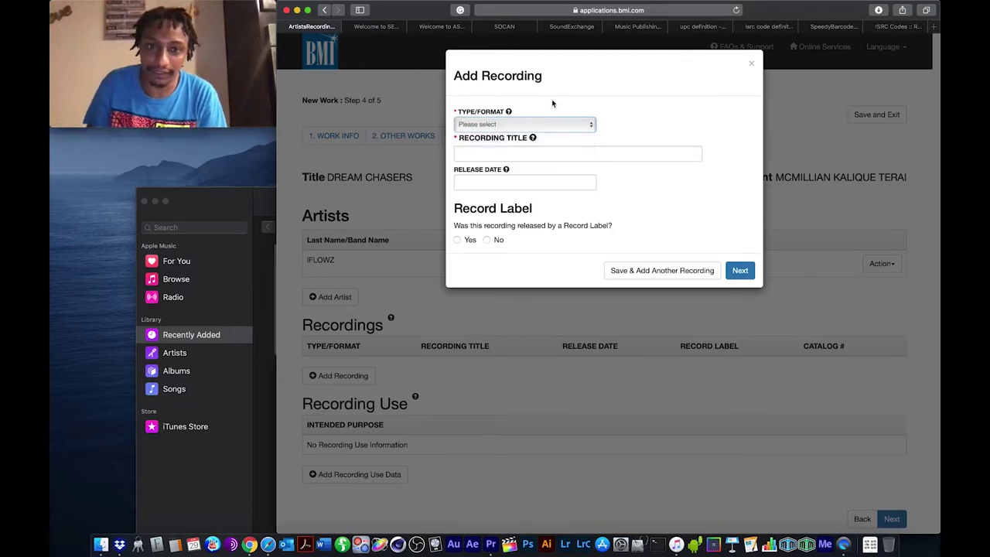
click(534, 124)
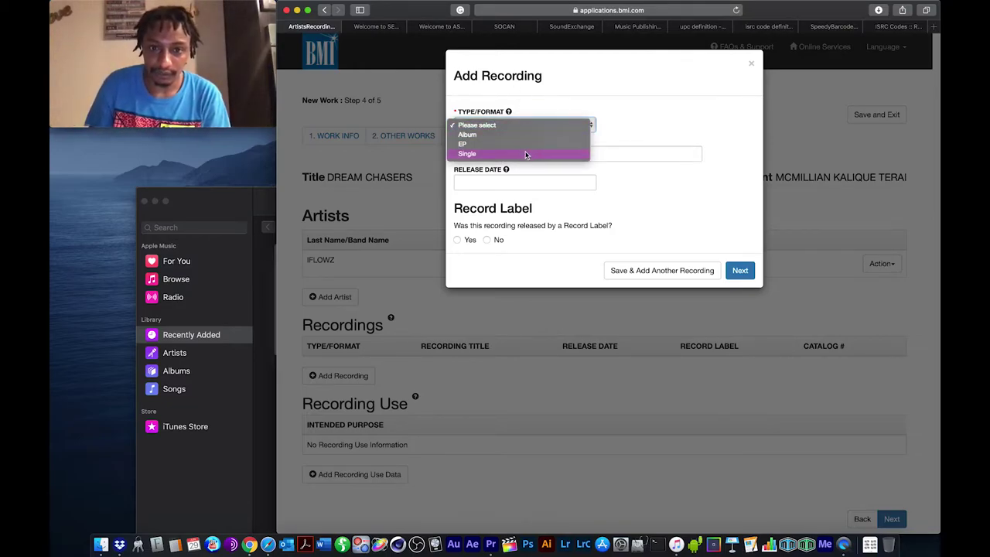
click(529, 156)
click(529, 156)
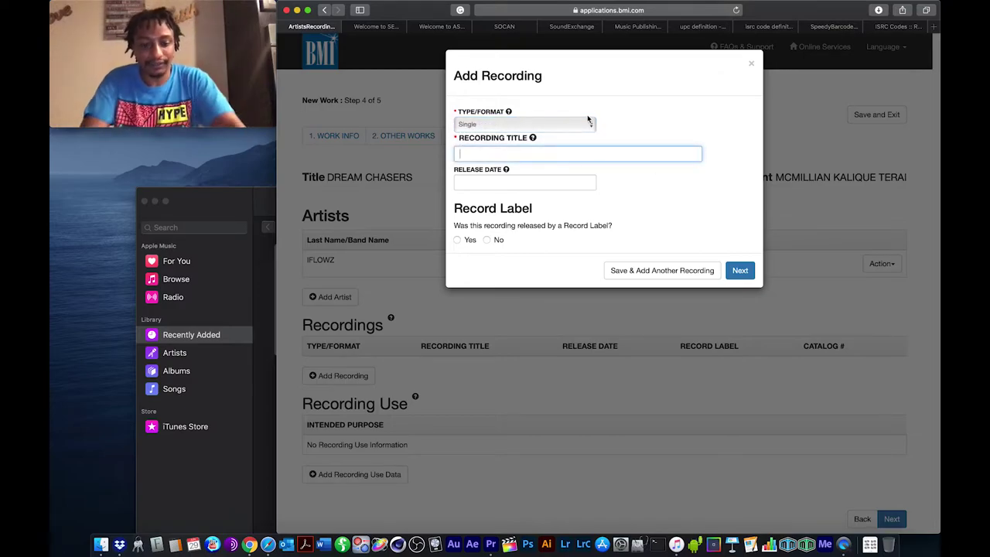
text(DREAM CHAER)
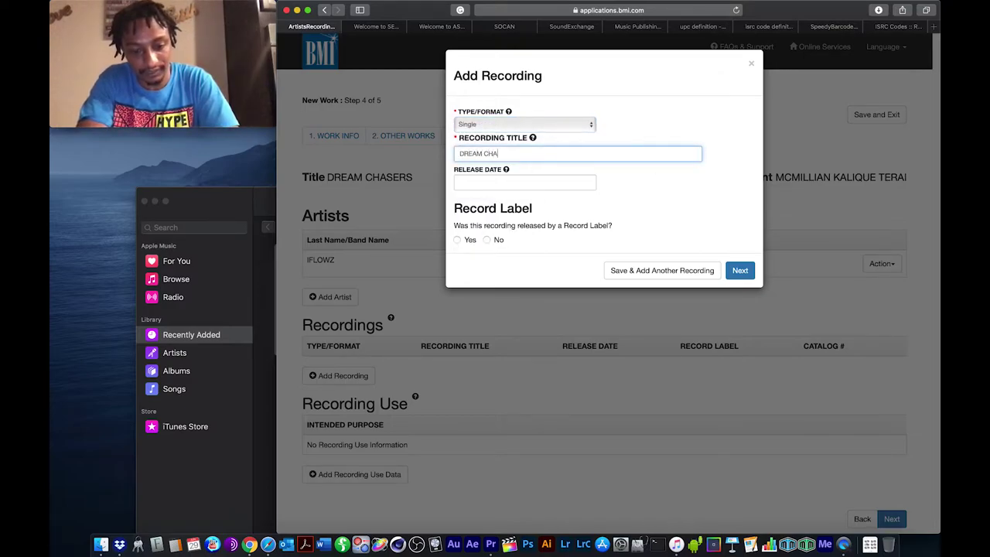
key(BackSpace)
key(BackSpace)
key(BackSpace)
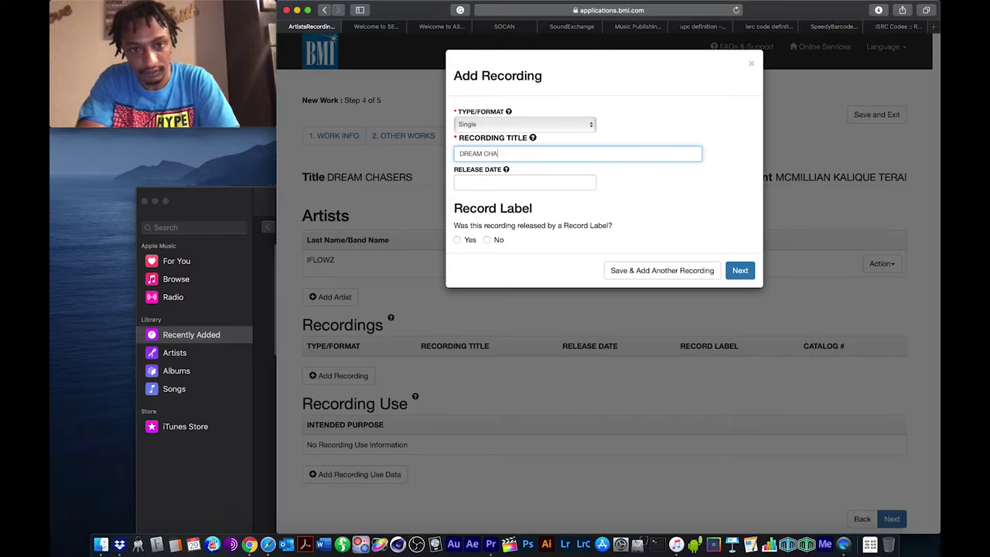
text(ASERS)
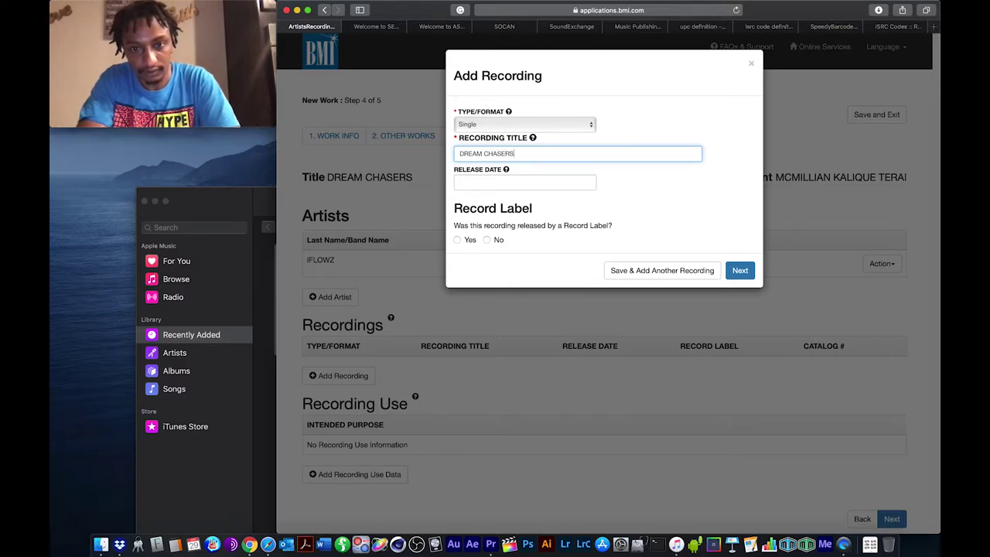
key(Tab)
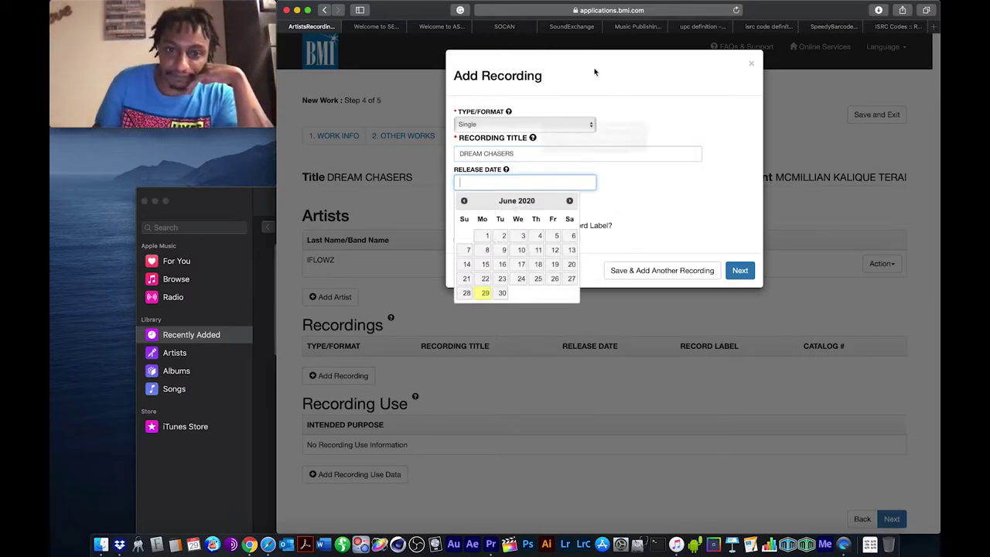
click(502, 292)
triple_click(523, 182)
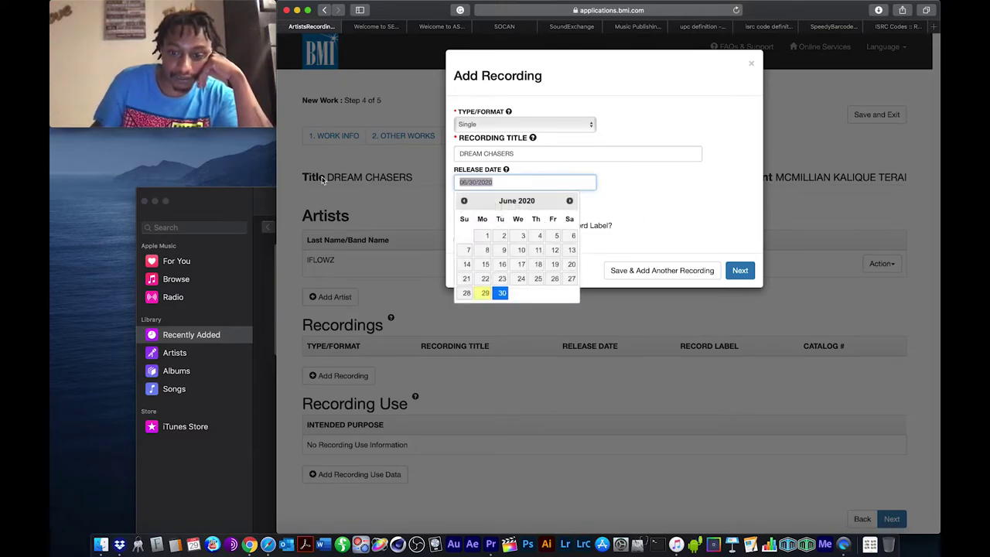
key(BackSpace)
click(677, 183)
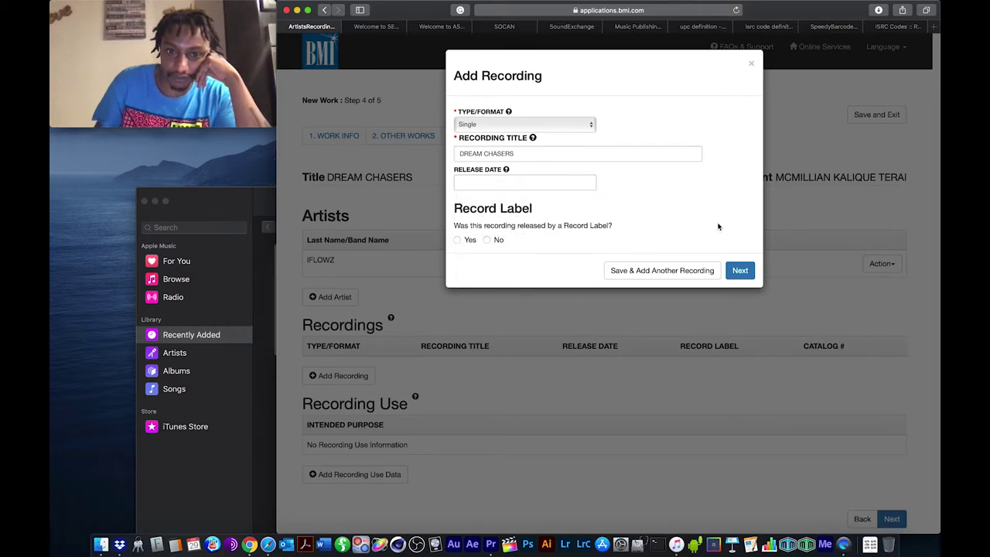
- Mark it label-released with record label IFLOWZ ENT. and catalog # DREAM CHASERS, and save
click(456, 240)
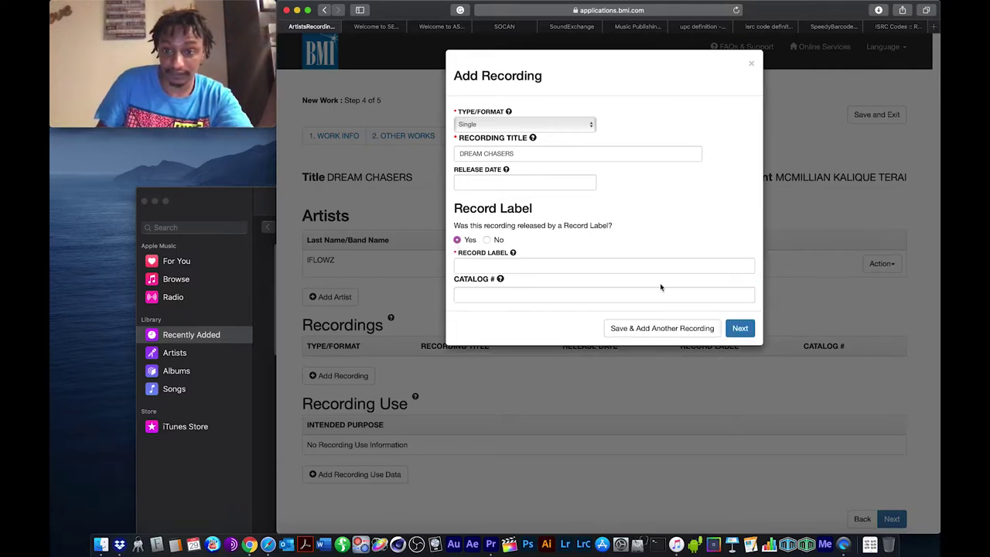
click(556, 265)
text(IFLOWZ )
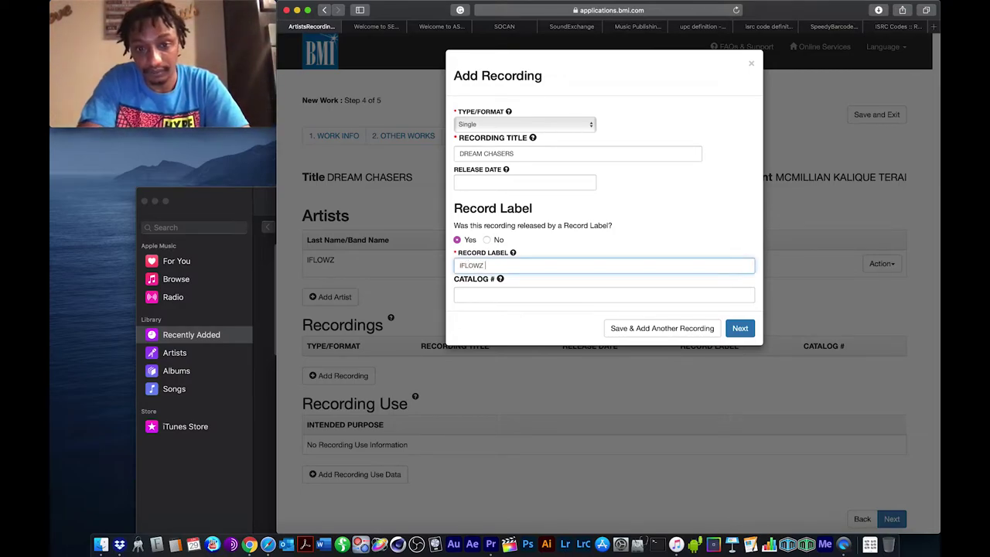
text(ENT.)
key(Tab)
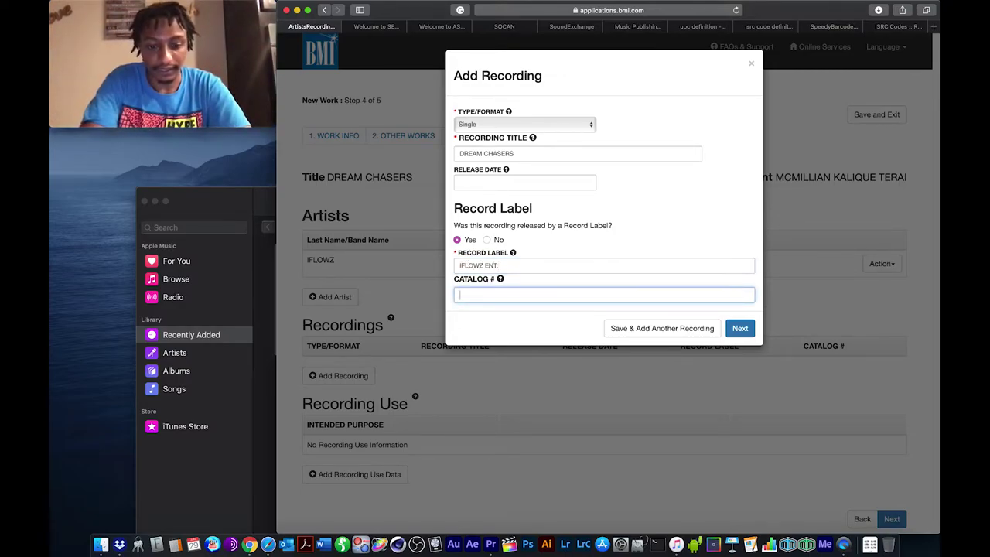
text(DREAM)
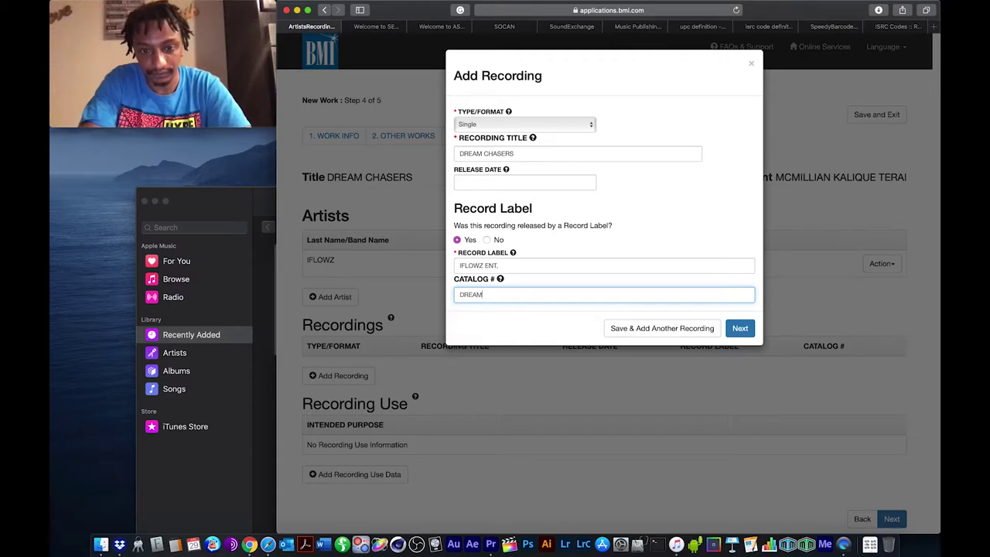
text( CHASERS)
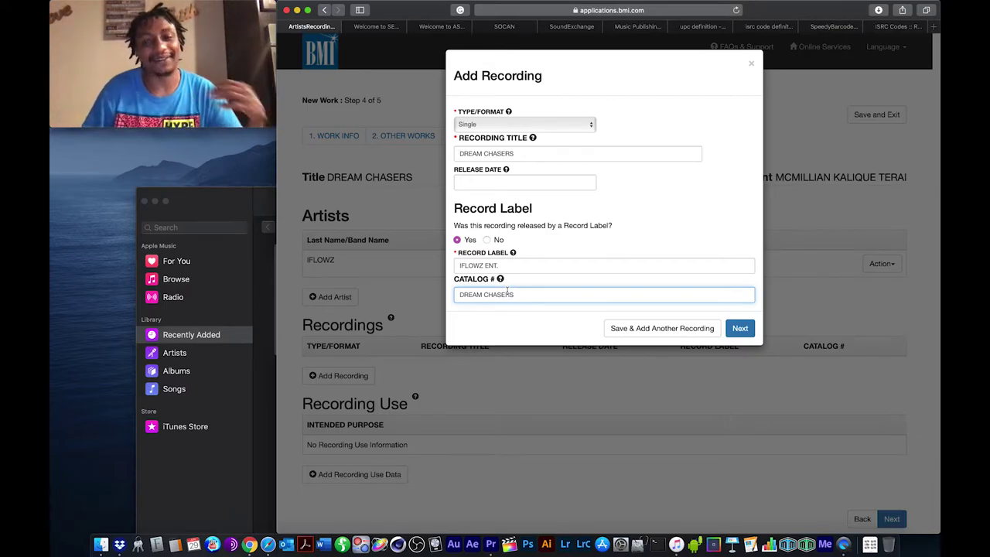
click(737, 329)
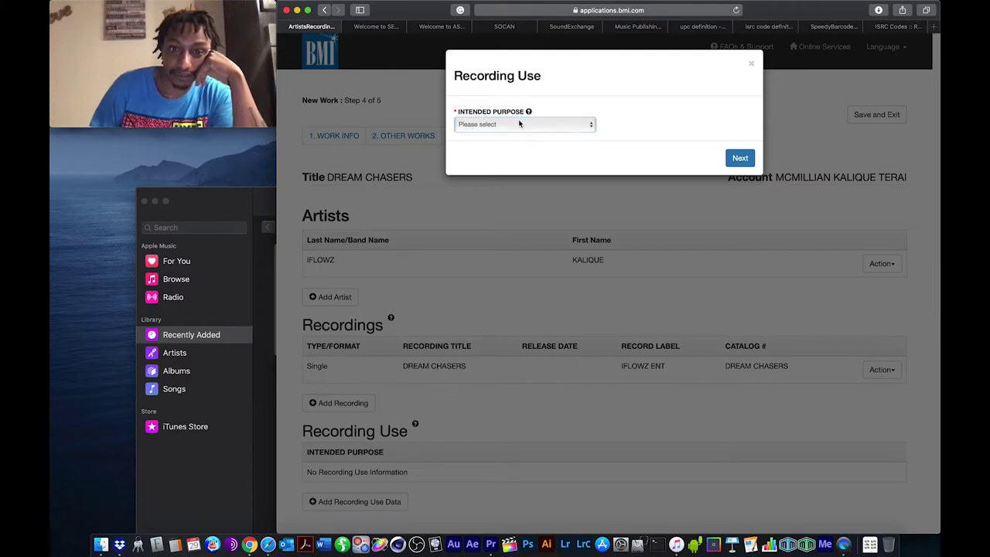
- Compare the Commercial Jingle, Library, Theater and Film purposes, finally choosing Library
click(520, 124)
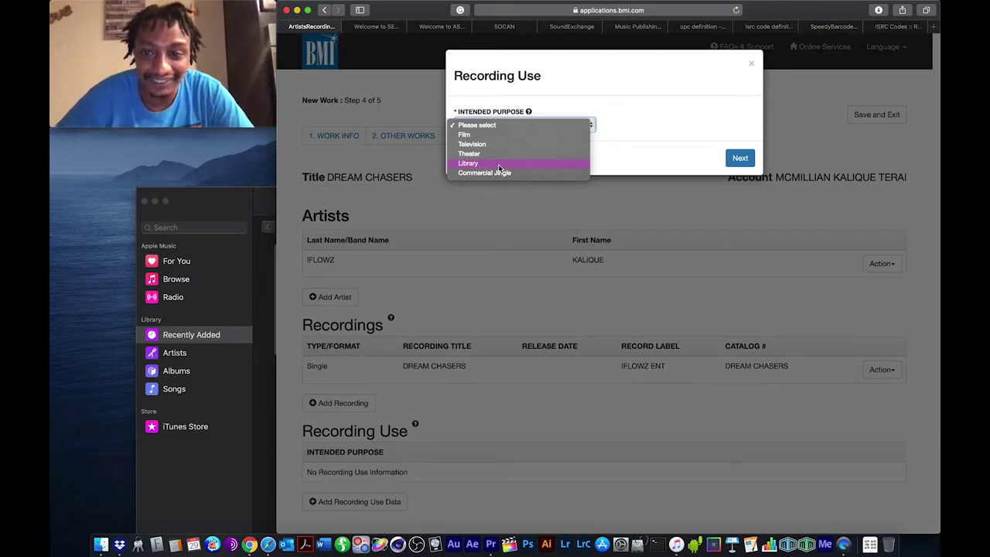
click(501, 173)
click(530, 128)
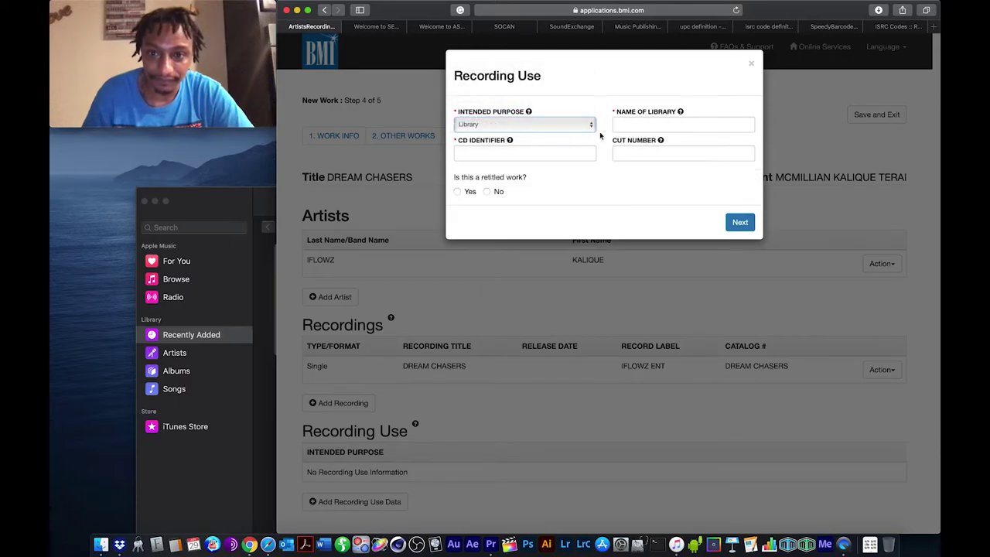
click(507, 128)
click(512, 124)
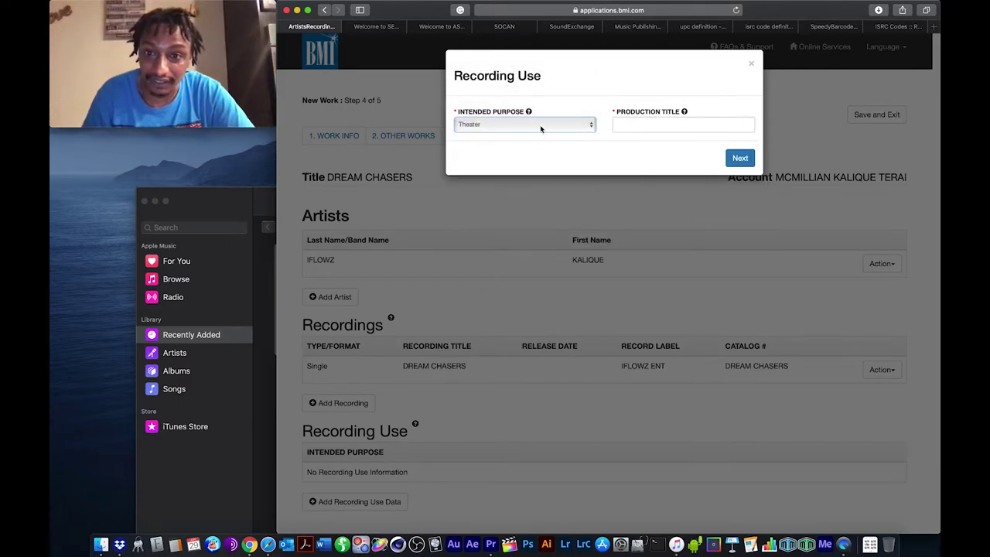
click(539, 125)
click(464, 106)
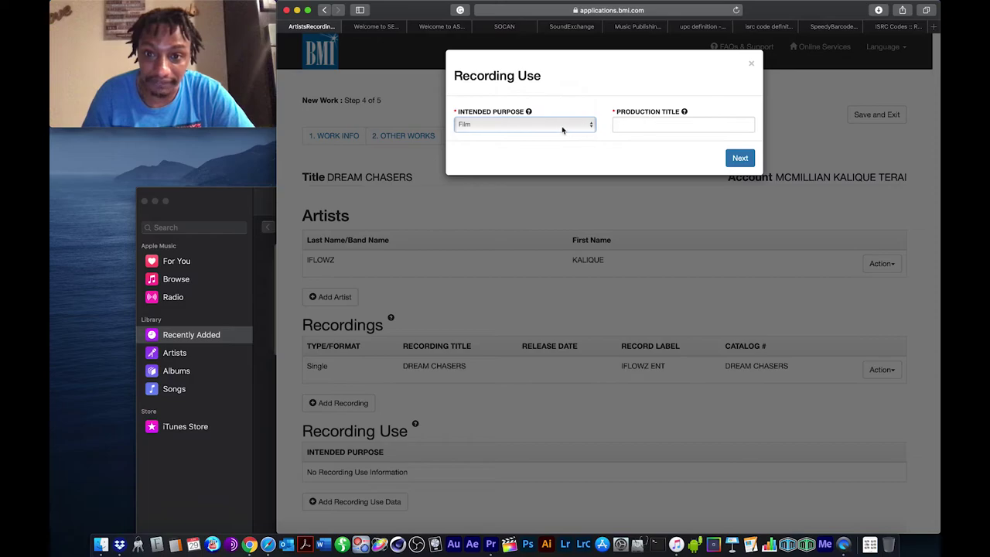
click(537, 123)
click(530, 144)
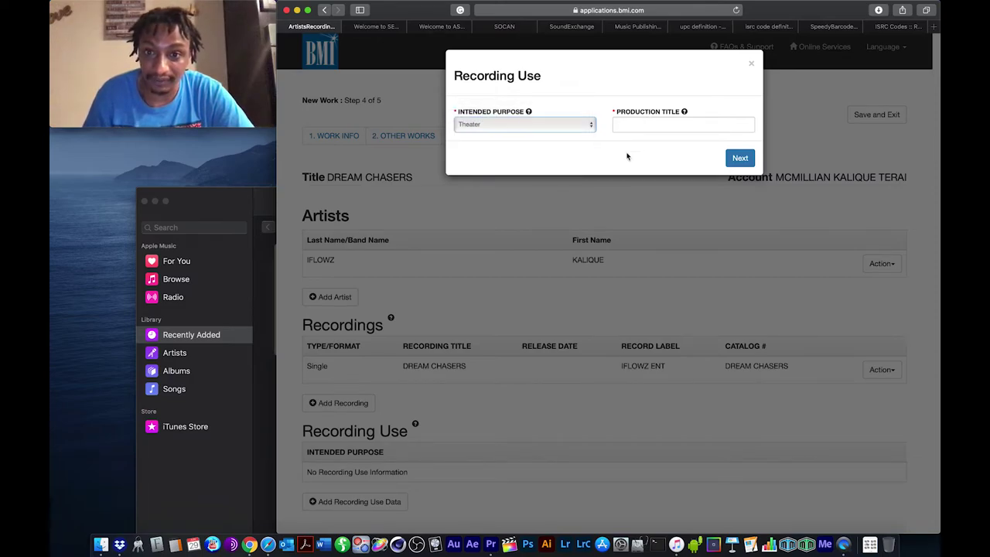
click(499, 130)
click(499, 137)
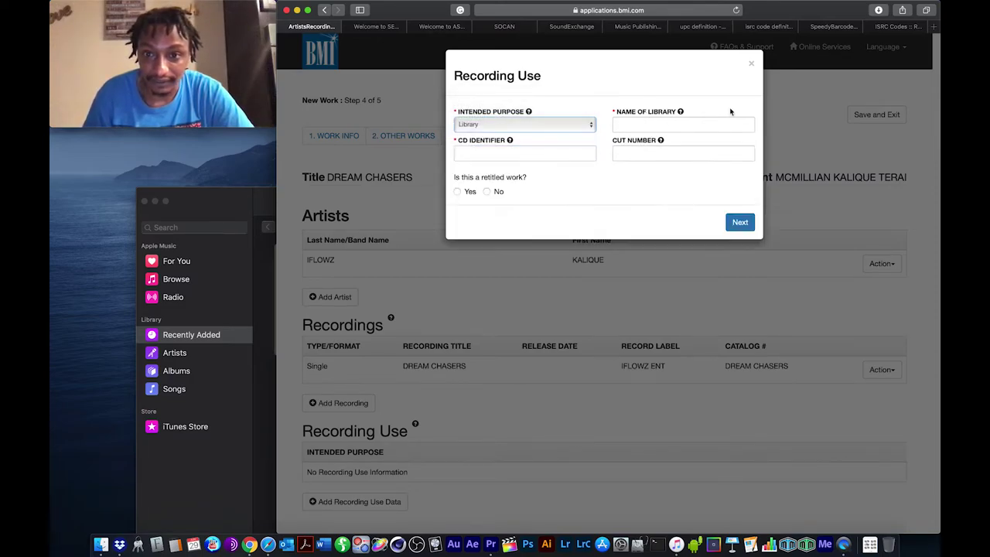
- Mark the work as not retitled and attempt to save the Library use
click(642, 127)
mouse_move(680, 113)
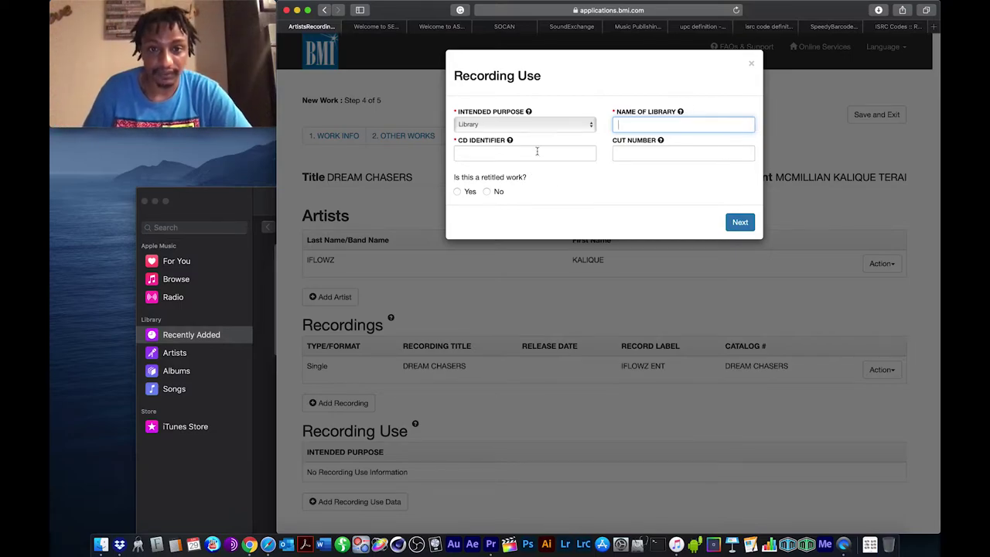
mouse_move(511, 141)
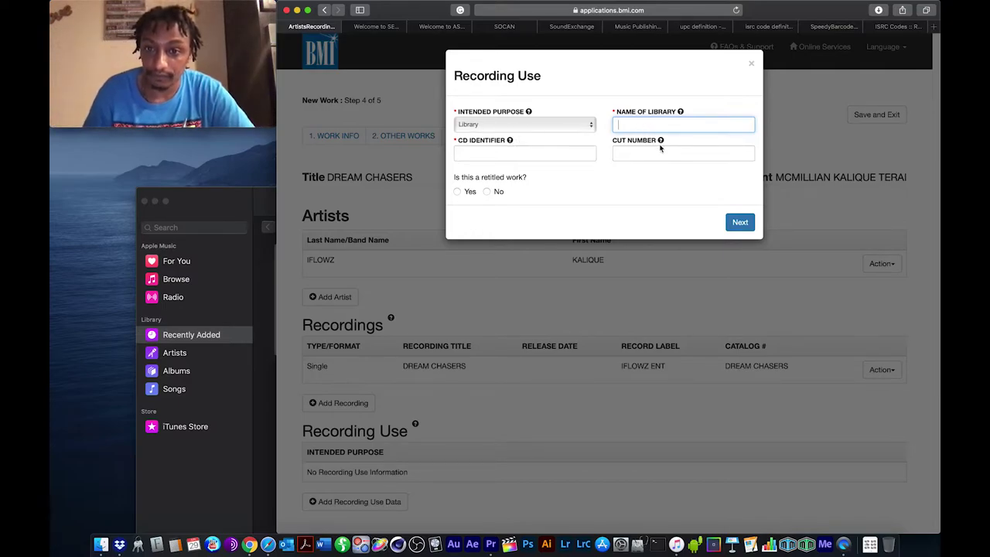
mouse_move(662, 142)
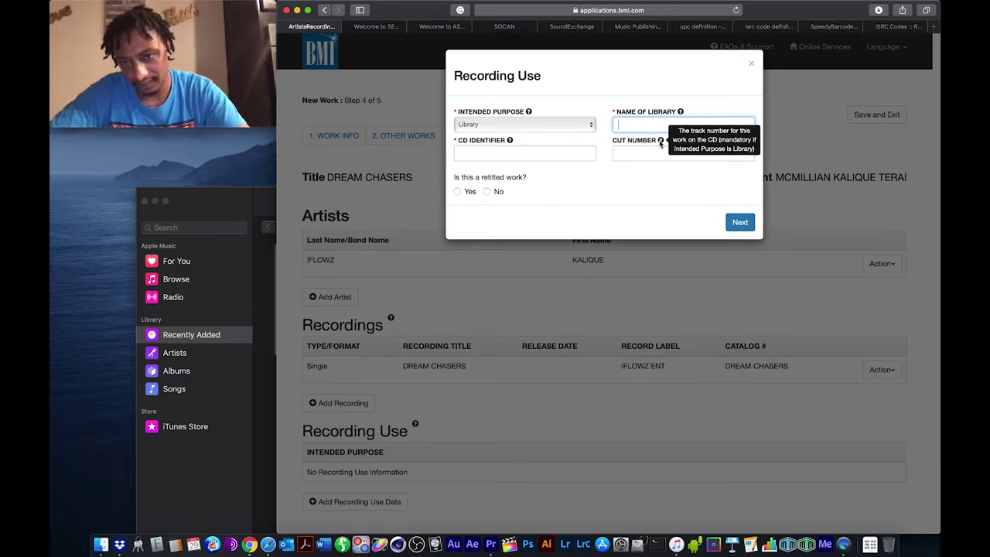
click(493, 194)
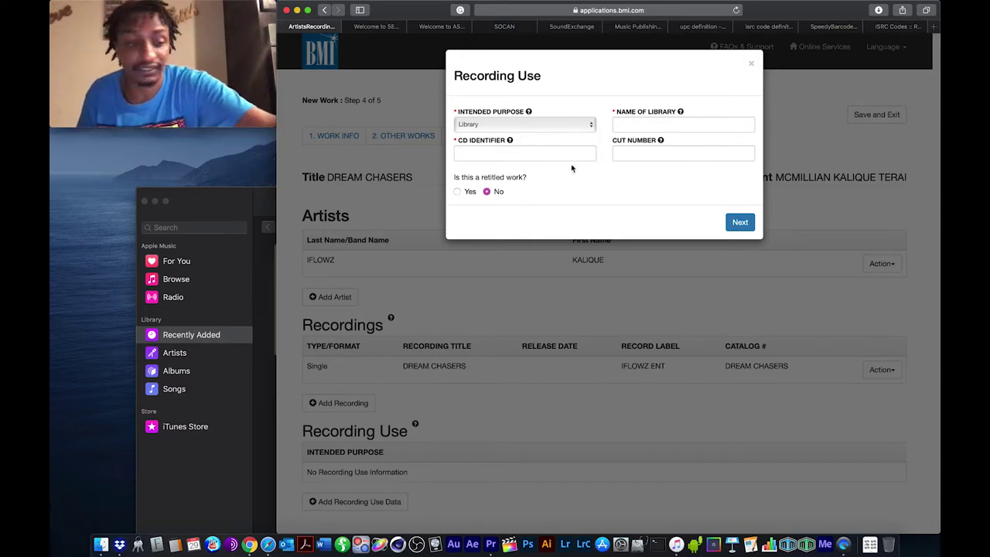
click(740, 222)
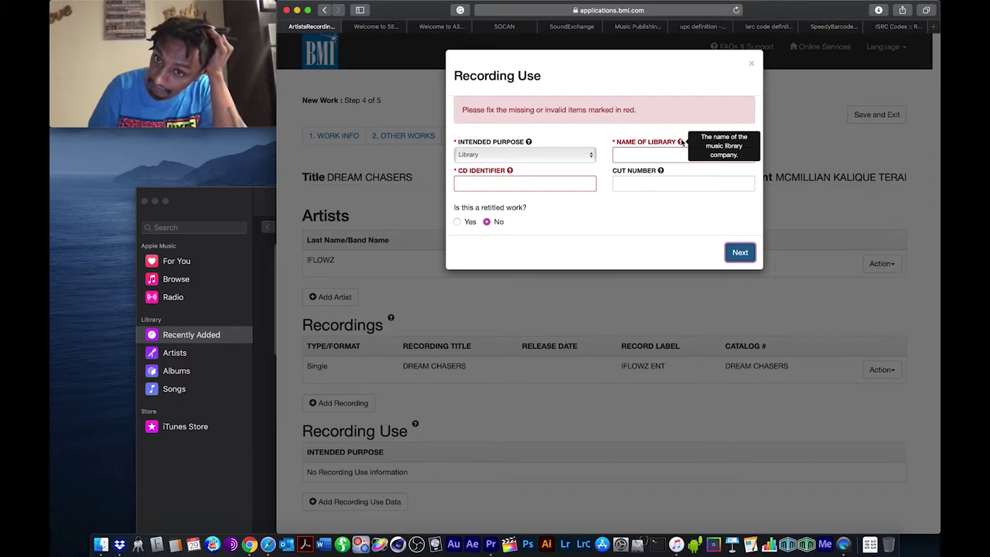
- Fill in library IFLOWZ ENT., CD identifier IRAP EP and cut number 3, then save
click(665, 155)
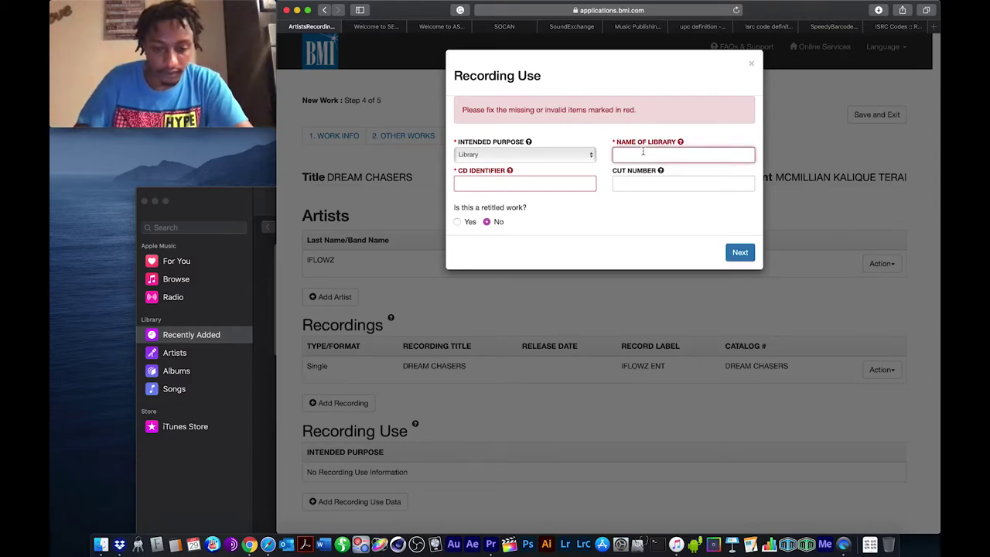
text(IFLWOZ)
key(BackSpace)
key(BackSpace)
key(BackSpace)
key(BackSpace)
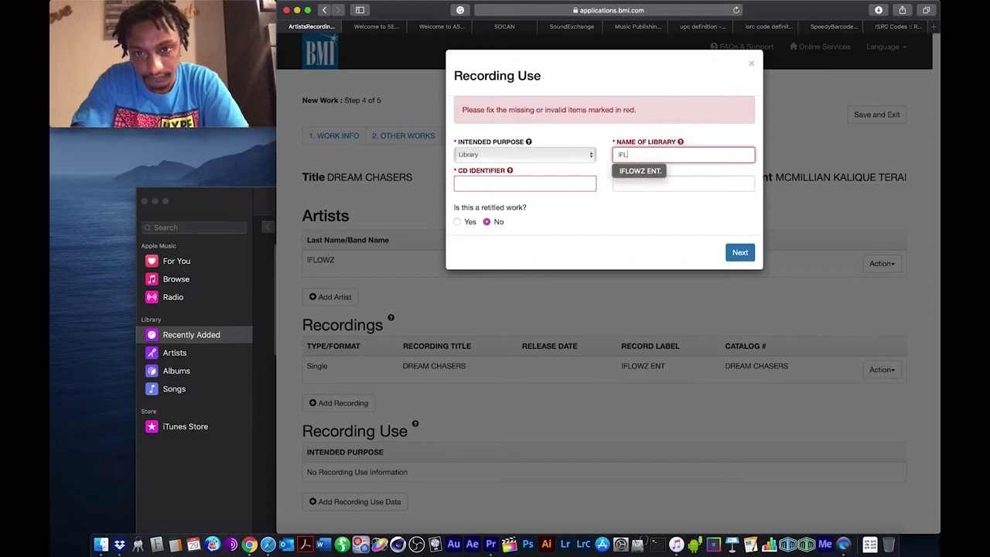
text(OW)
key(Down)
key(Return)
key(Tab)
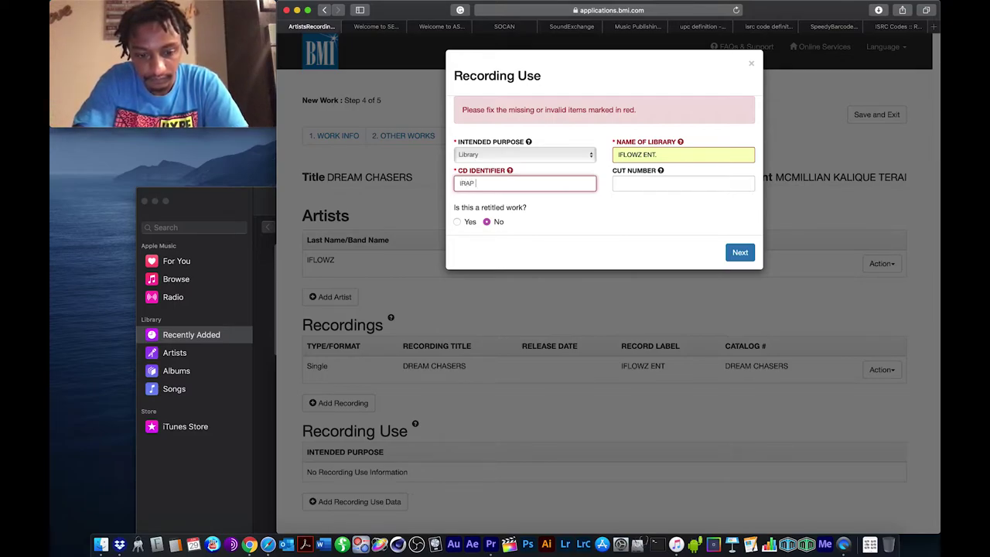
click(683, 184)
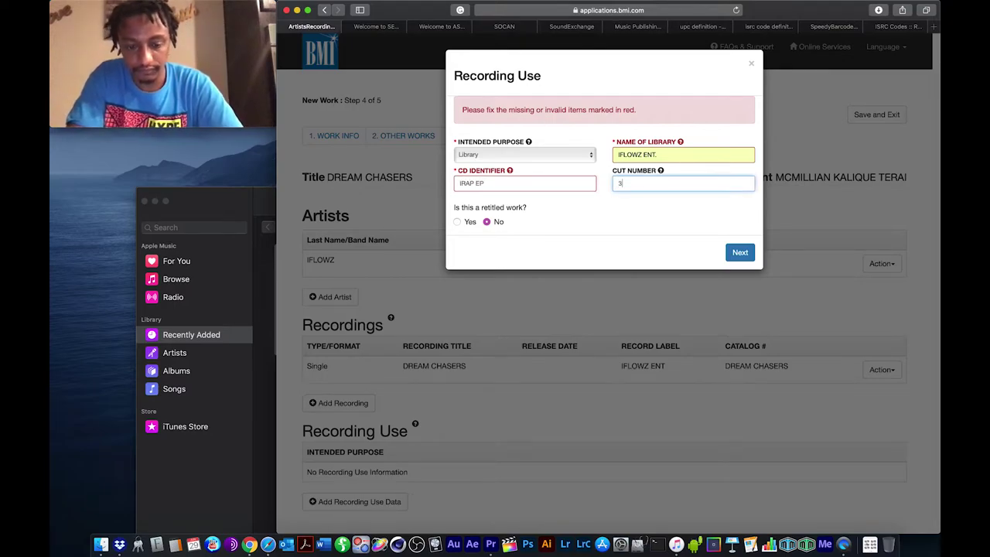
click(740, 252)
- Advance the DREAM CHASERS registration from step 4 to the step 5 Summary
scroll(590, 336, down, 3)
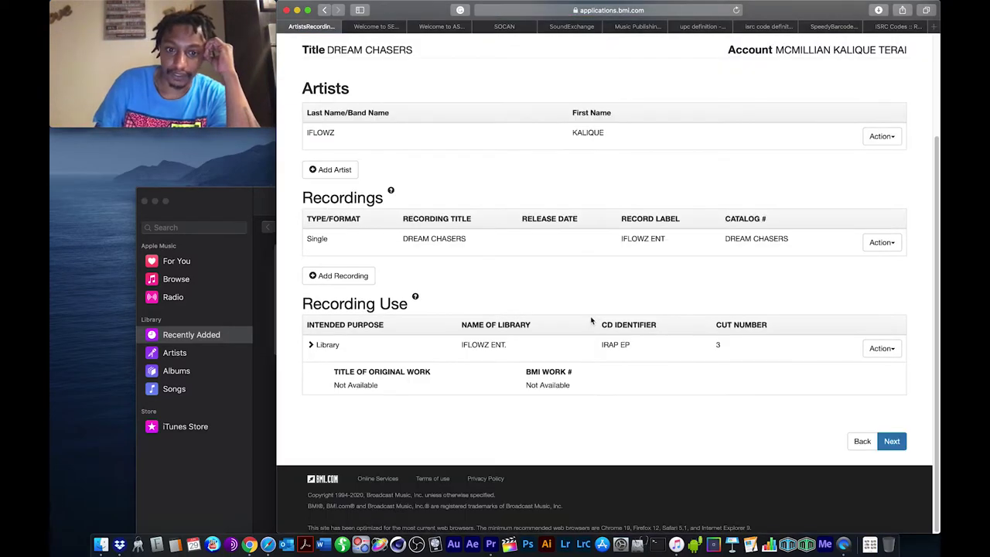
scroll(589, 304, up, 3)
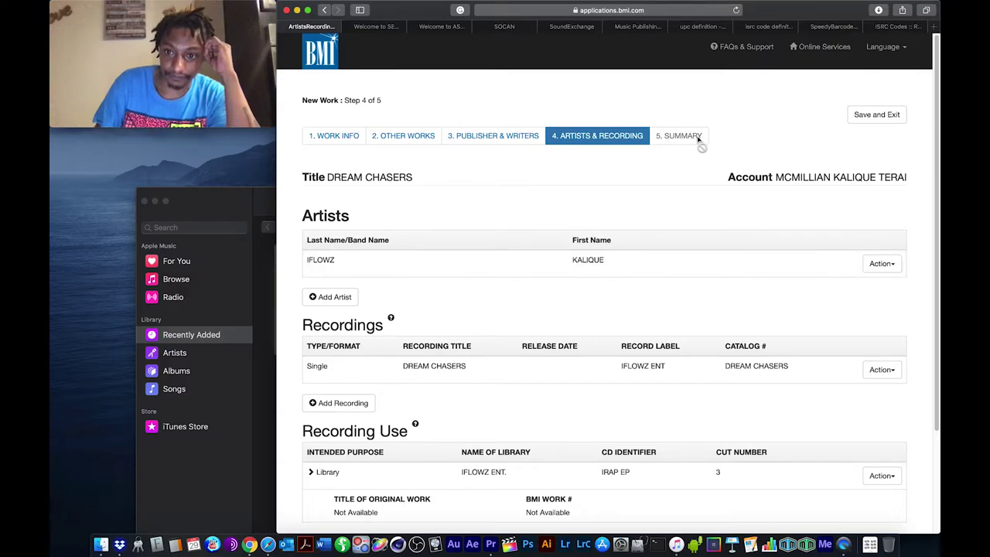
scroll(734, 216, down, 3)
click(896, 442)
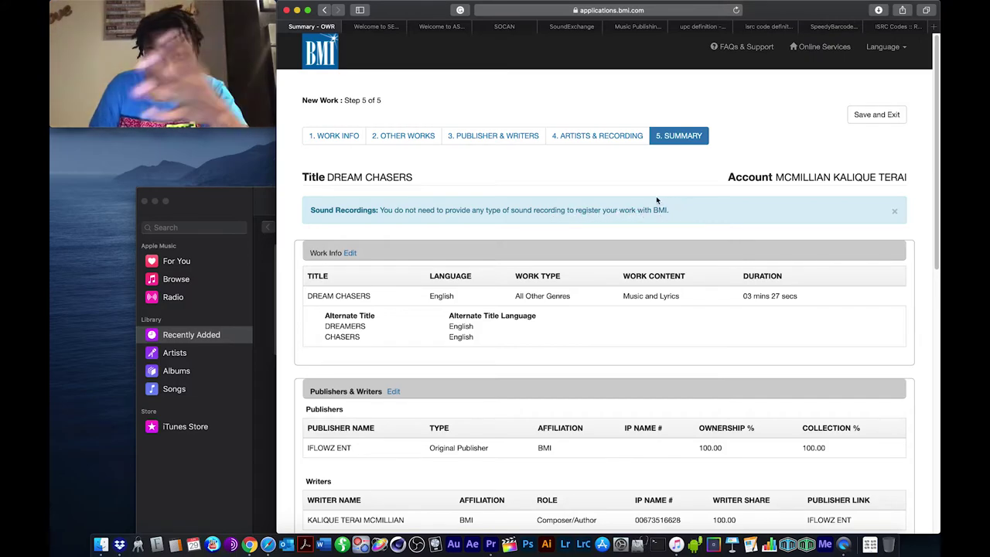
- Scroll through the Summary's work info, publisher, writer, recording and Library use details
scroll(653, 194, down, 2)
scroll(654, 194, down, 4)
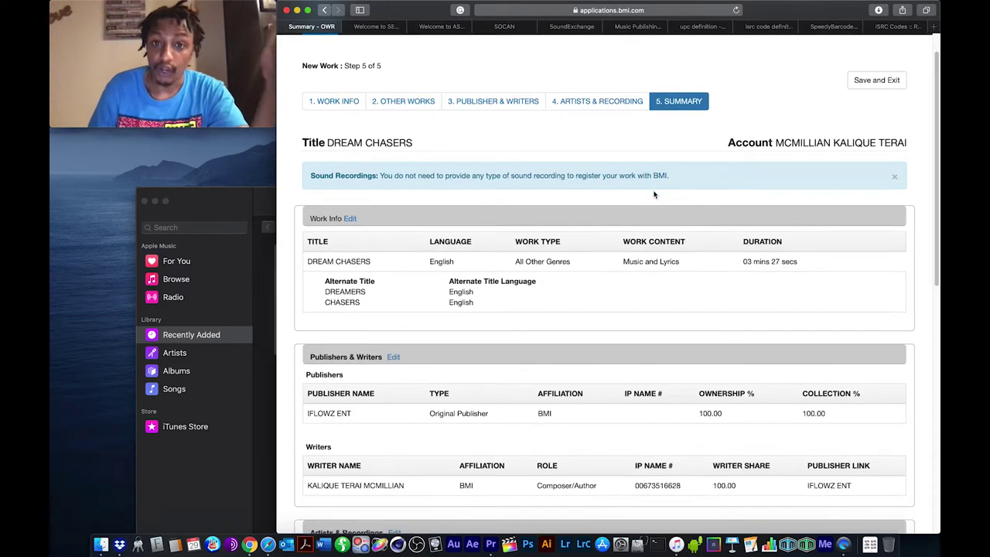
scroll(656, 194, down, 8)
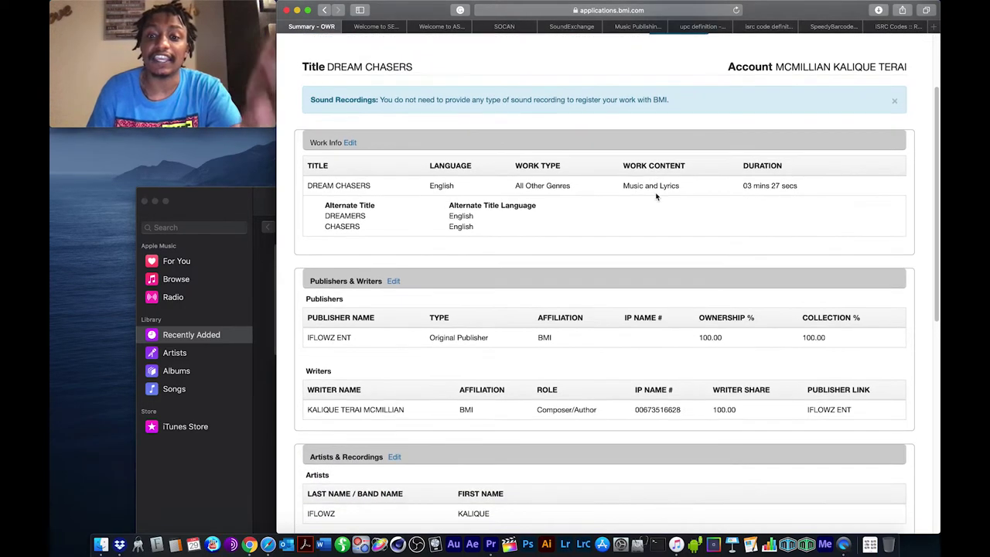
scroll(658, 195, down, 20)
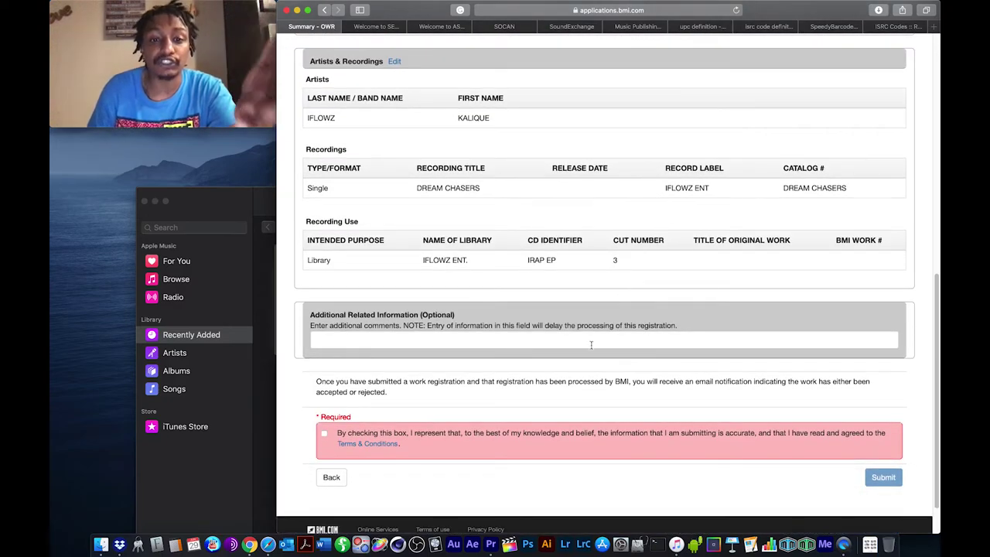
scroll(645, 367, up, 20)
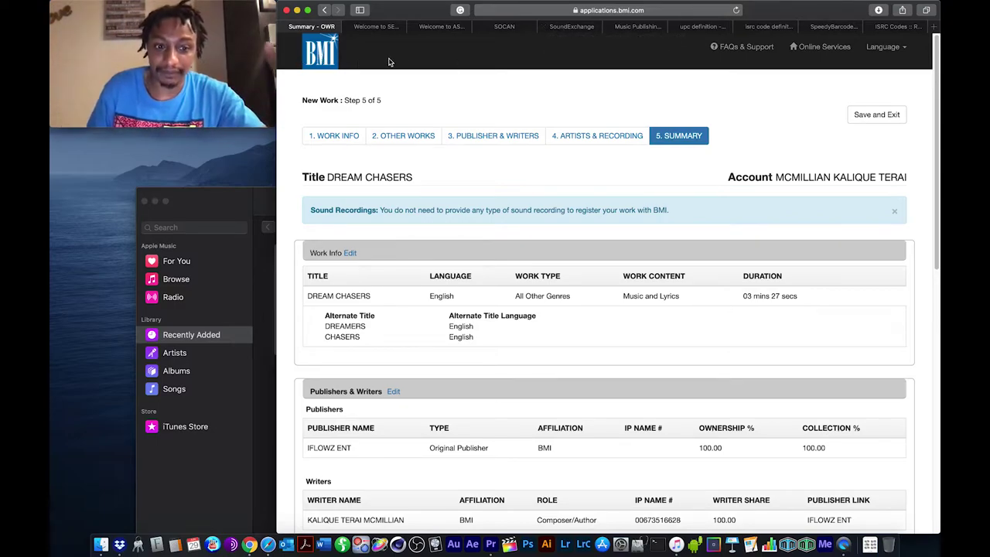
scroll(838, 286, down, 15)
scroll(843, 262, up, 15)
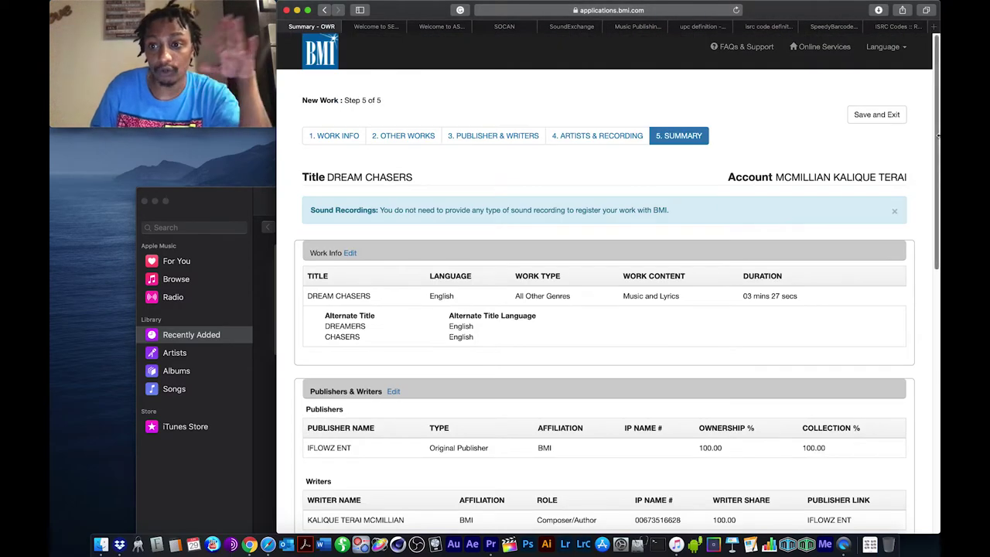
scroll(652, 106, down, 15)
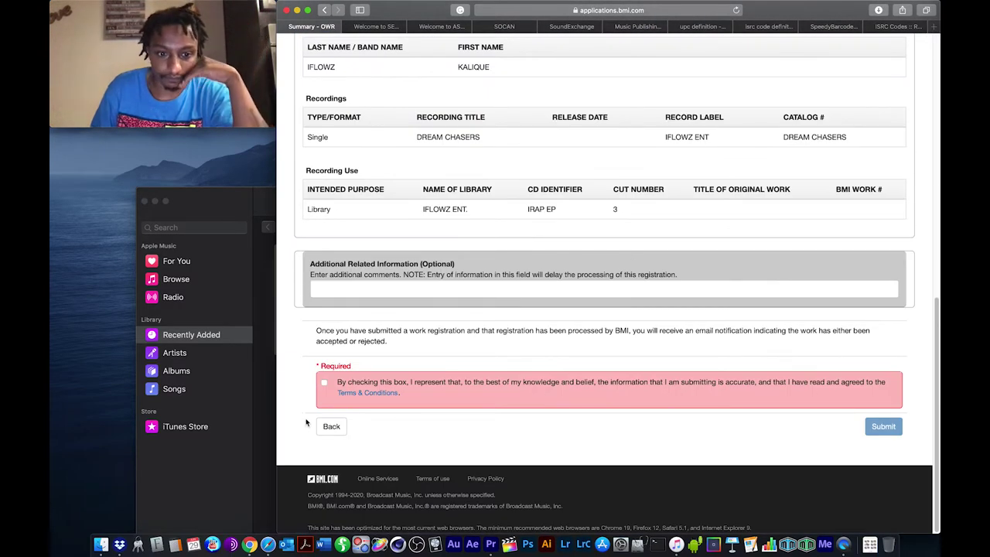
- Step back through the unsubmitted registration and return to the Online Services home
click(331, 426)
scroll(340, 426, down, 5)
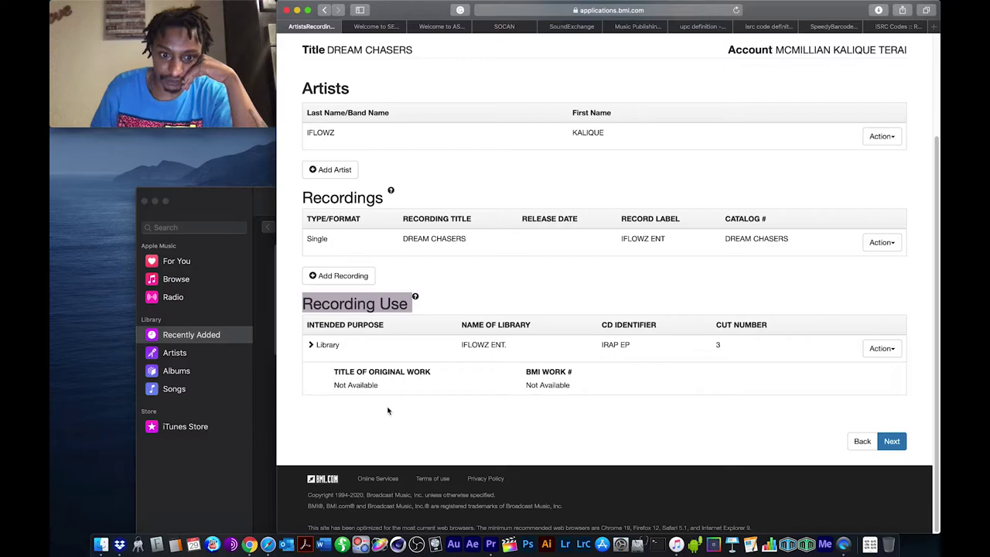
click(859, 441)
scroll(856, 433, up, 1)
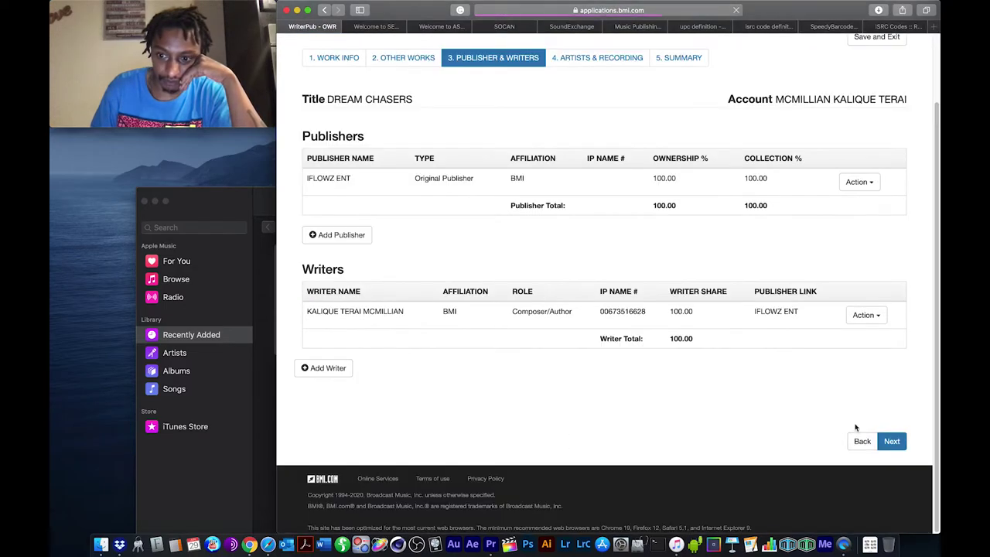
click(862, 519)
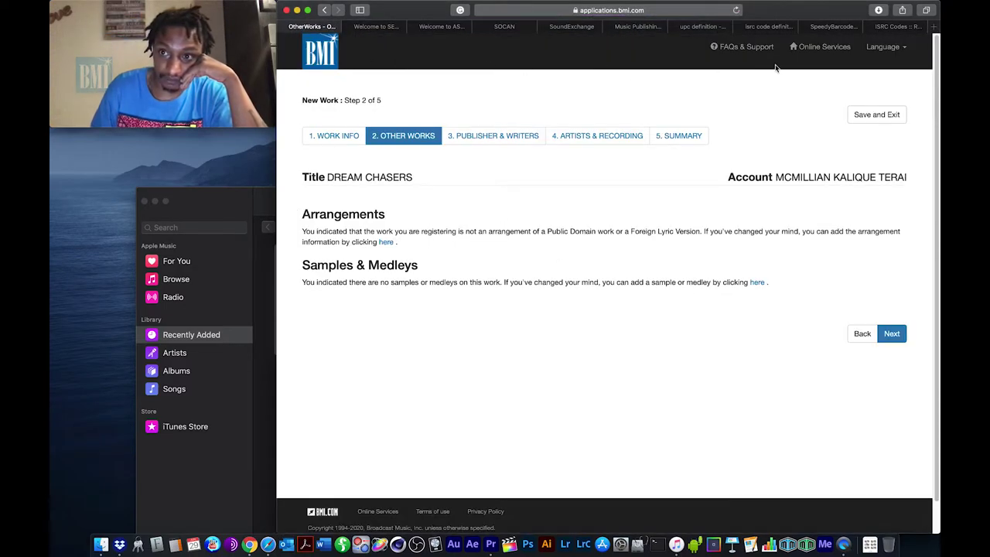
click(820, 47)
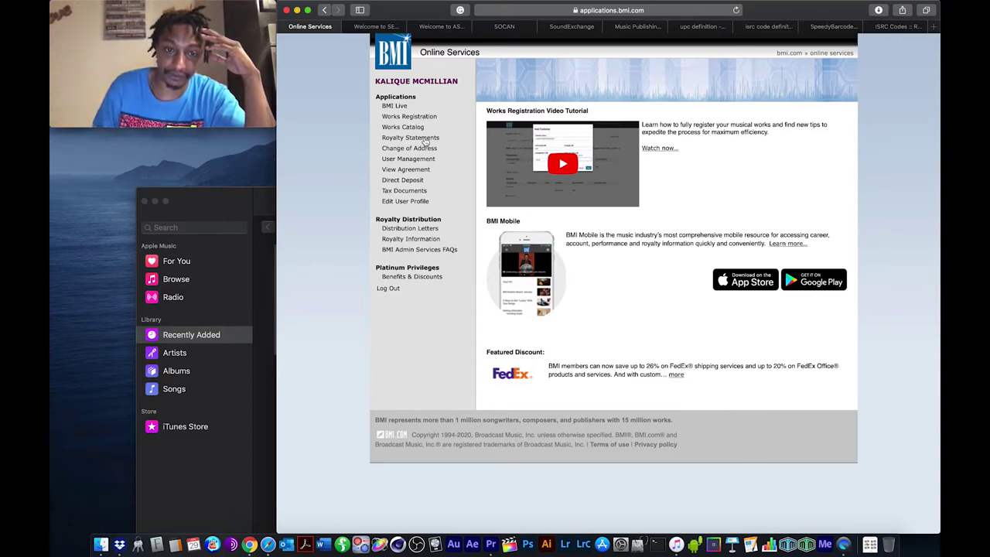
- Open BMI Live in English and look at the second page of performances
click(396, 108)
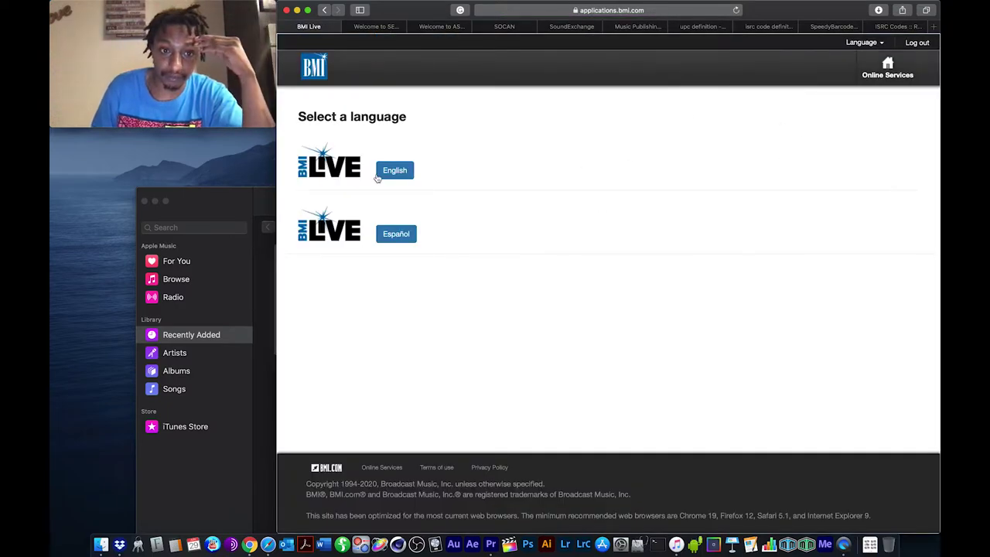
click(381, 175)
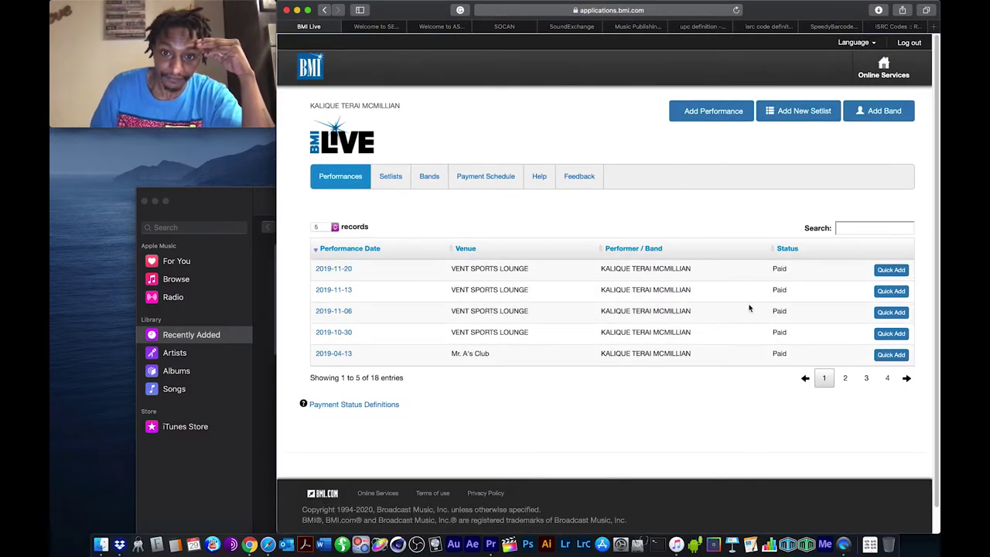
scroll(457, 317, down, 2)
scroll(449, 318, up, 2)
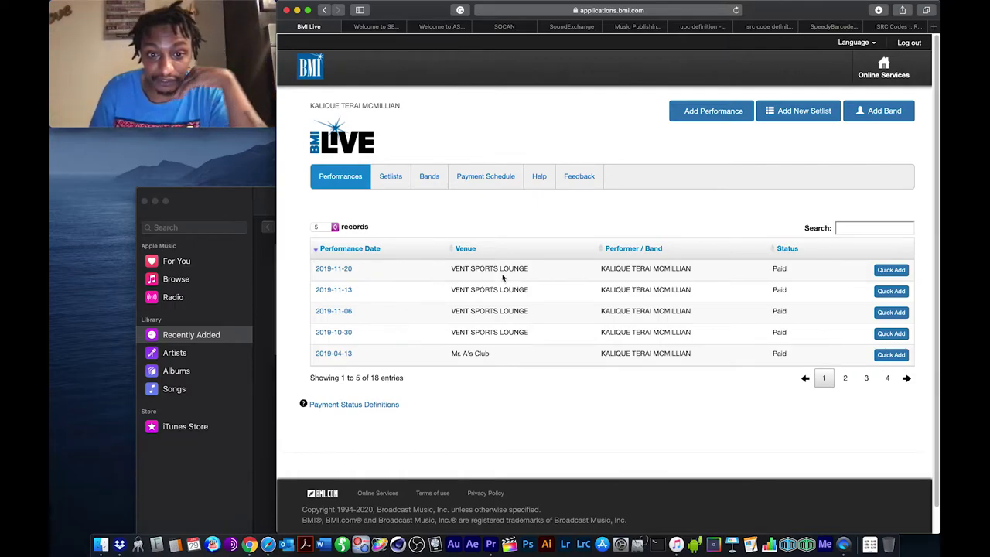
click(844, 378)
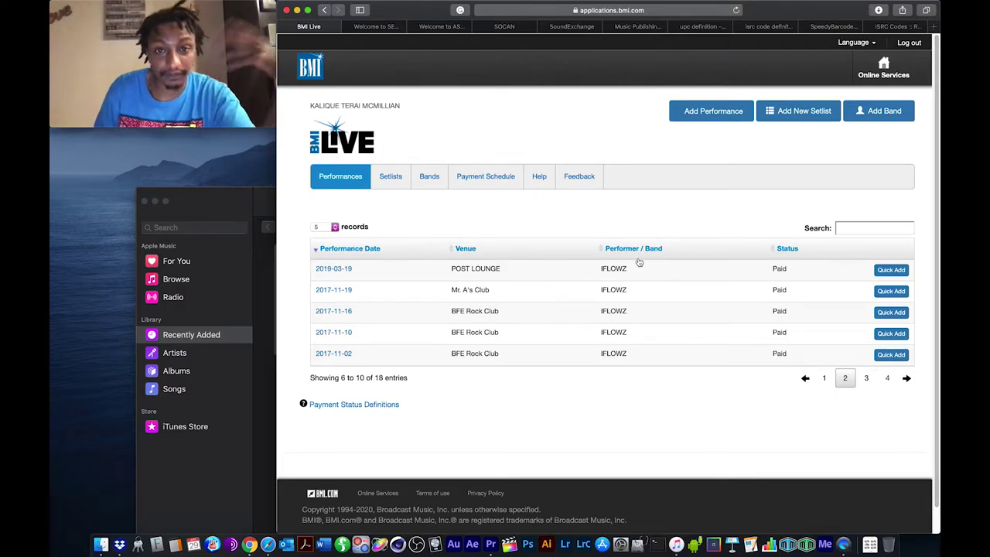
- Show 20 performances per page so all 18 appear on one page
click(321, 228)
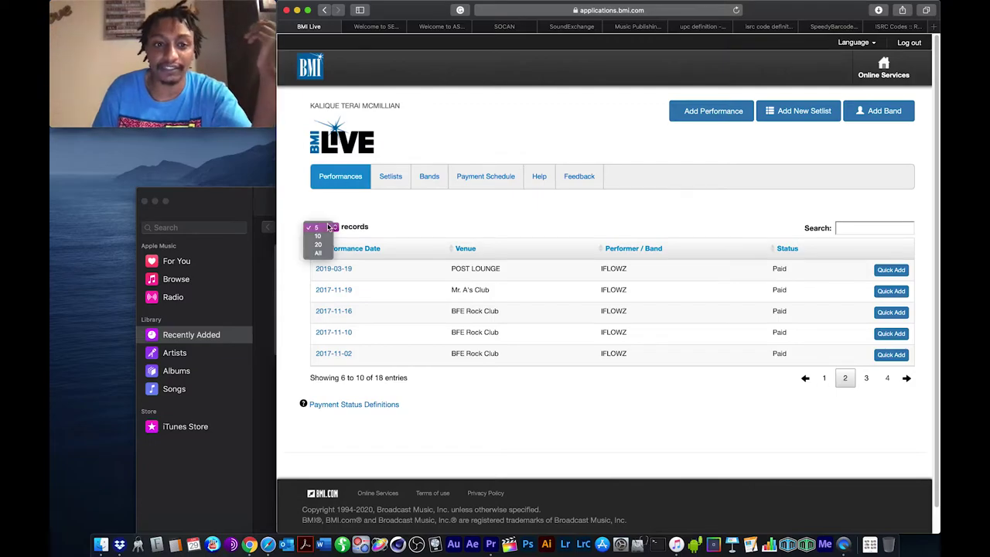
click(327, 245)
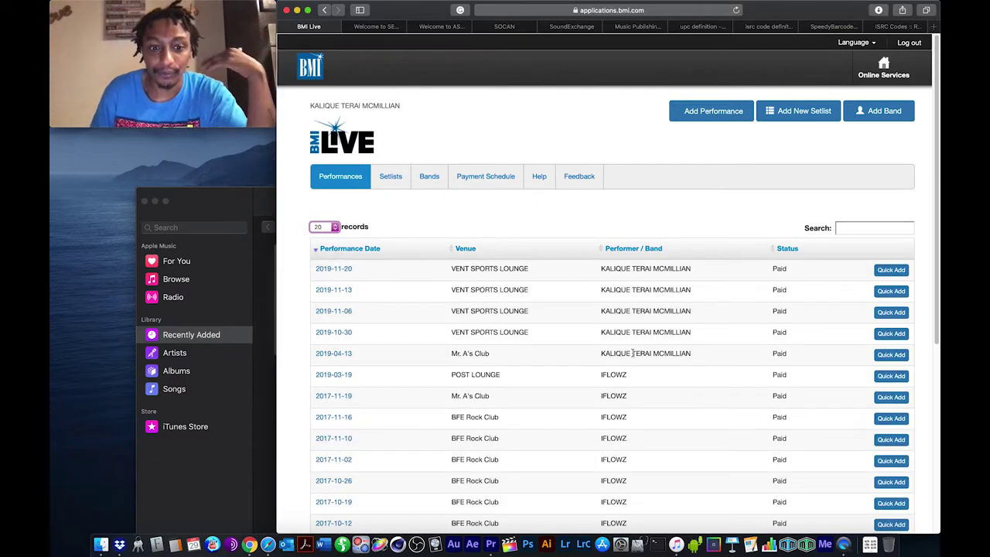
scroll(624, 330, down, 10)
scroll(614, 314, up, 10)
scroll(613, 310, down, 2)
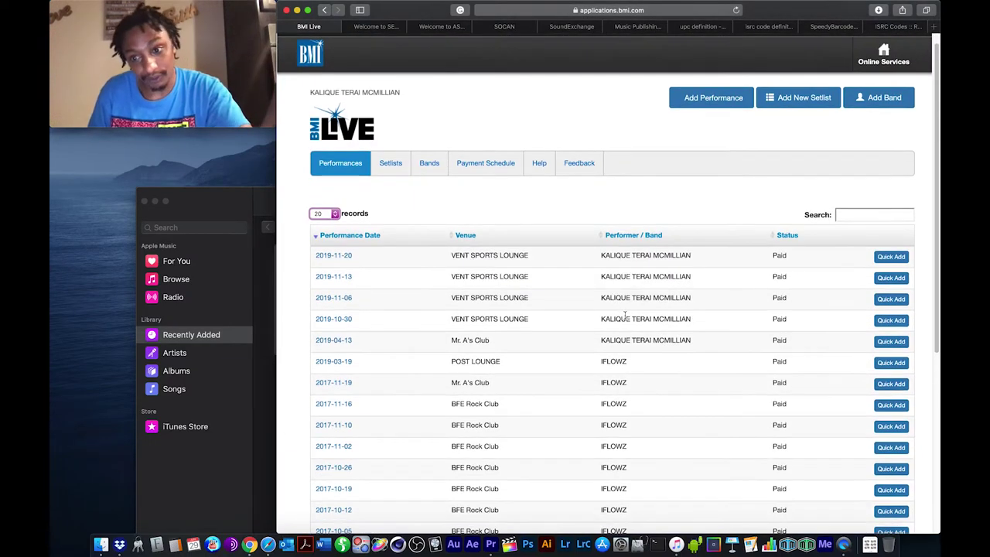
scroll(731, 331, up, 1)
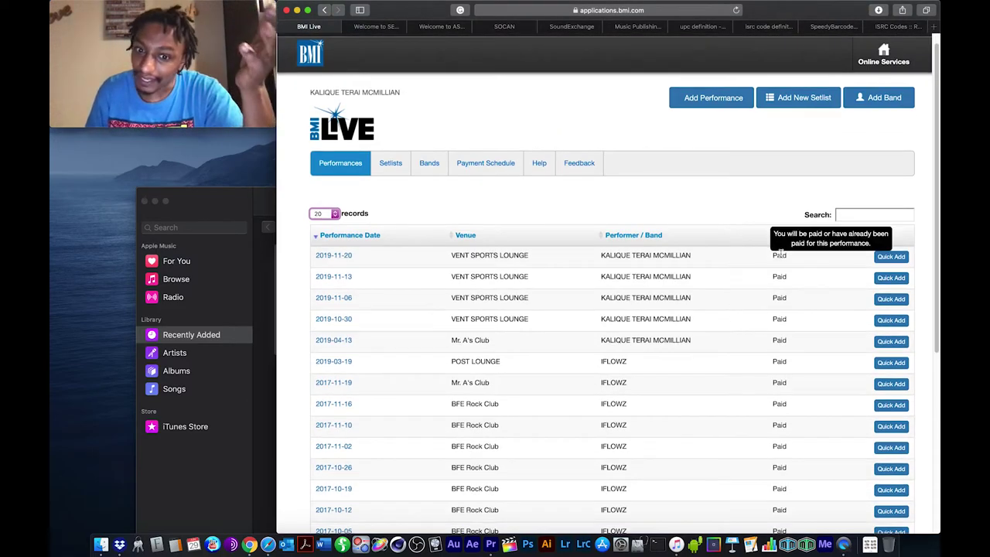
scroll(765, 329, down, 10)
scroll(634, 324, up, 5)
scroll(634, 305, up, 2)
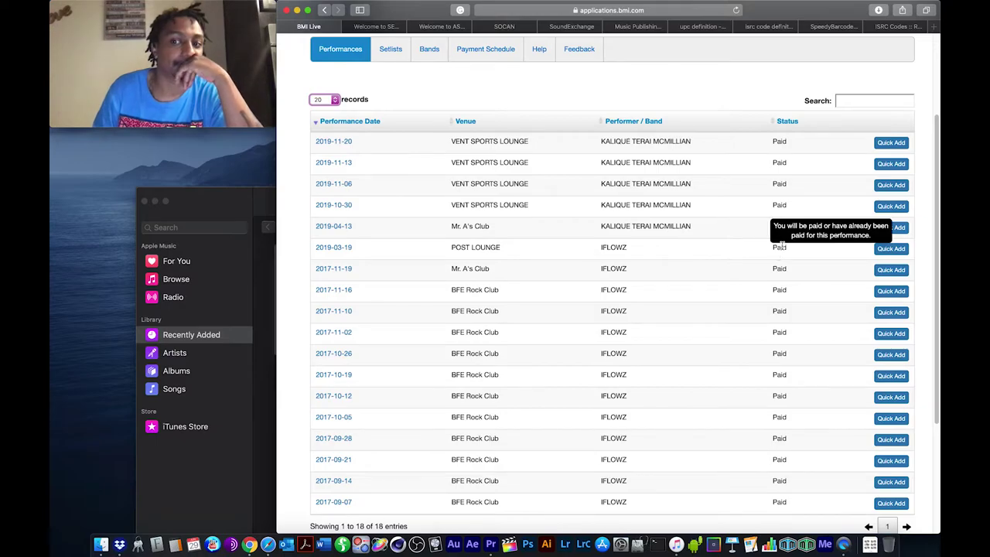
scroll(781, 246, up, 2)
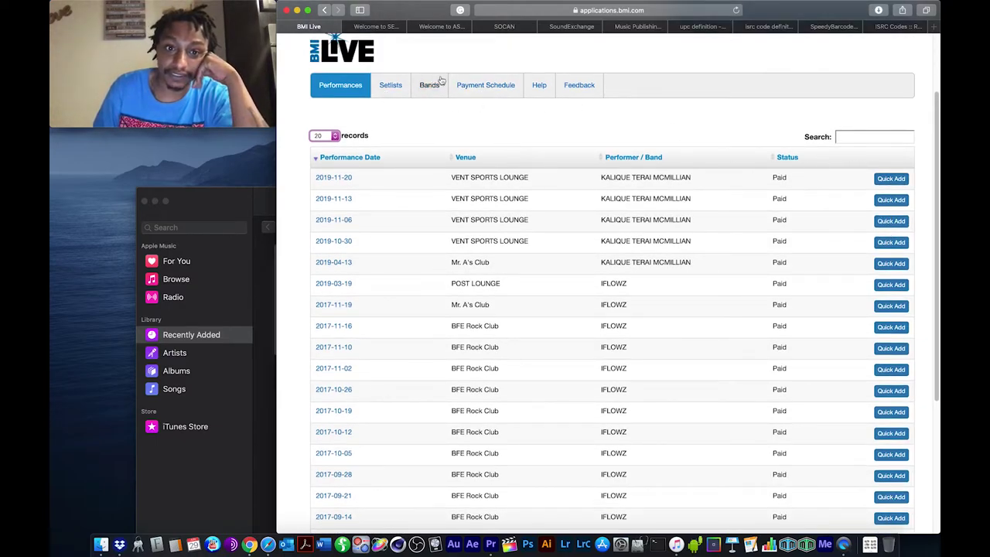
scroll(433, 82, up, 5)
- Expand the 2019 and Go List setlists to view their songs, then show the Bands list with IFLOWZ
click(391, 176)
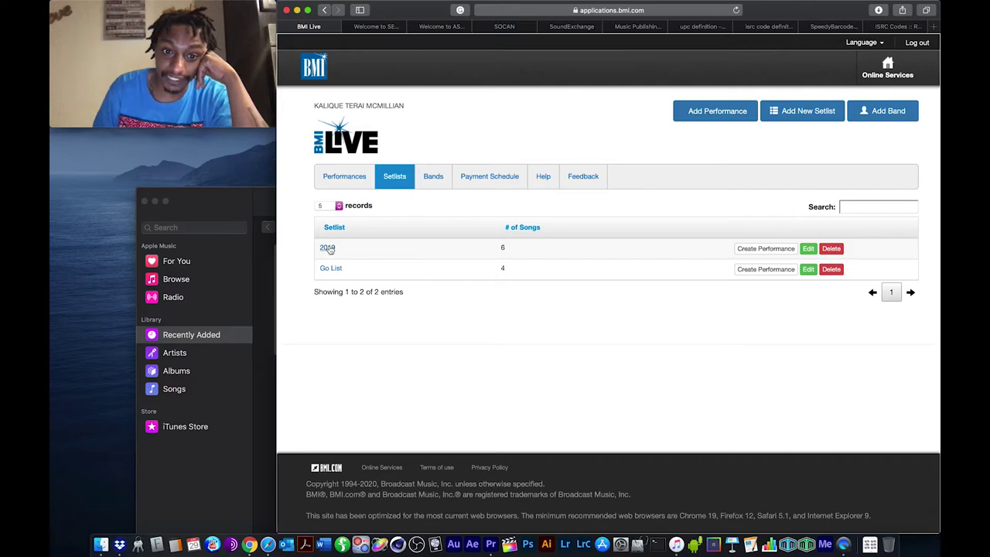
click(328, 248)
click(331, 359)
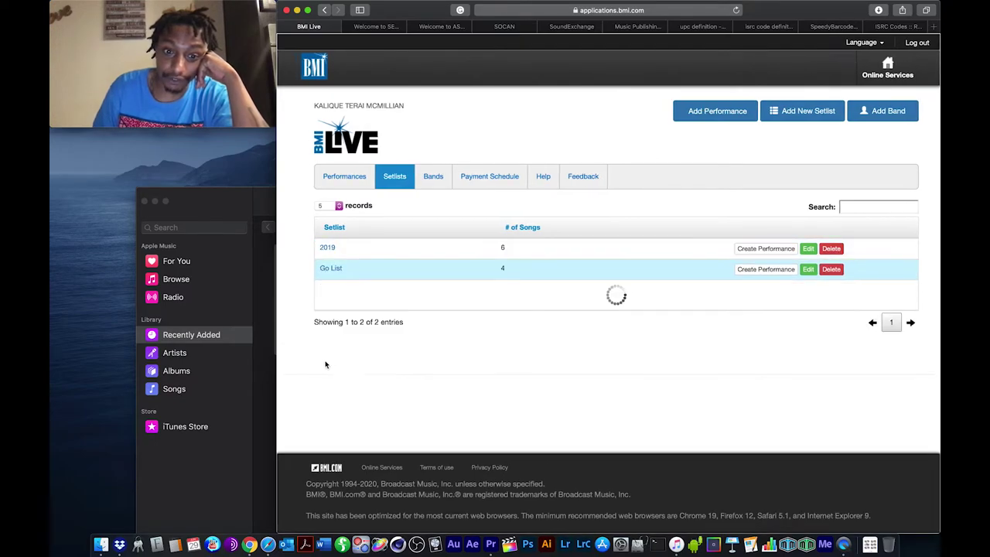
click(338, 268)
click(327, 247)
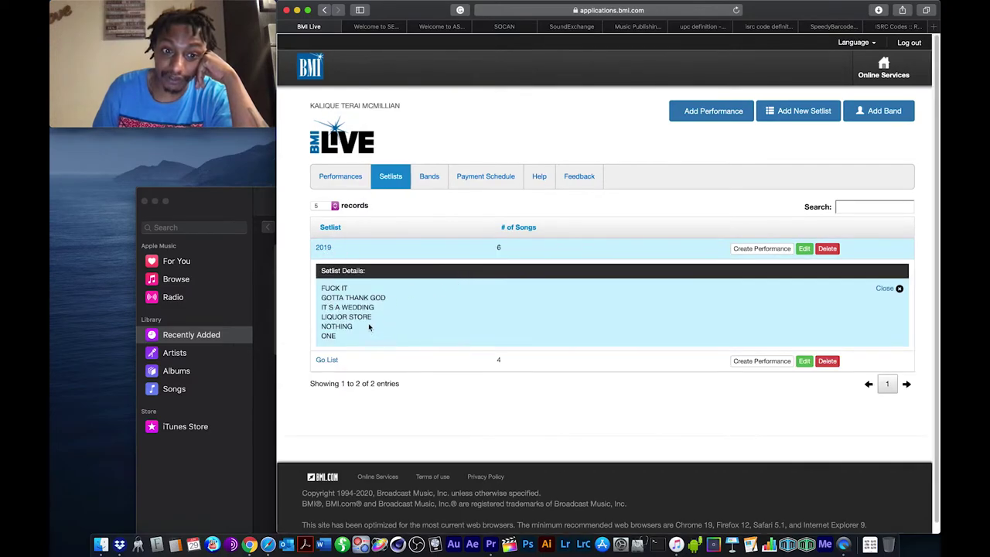
click(429, 176)
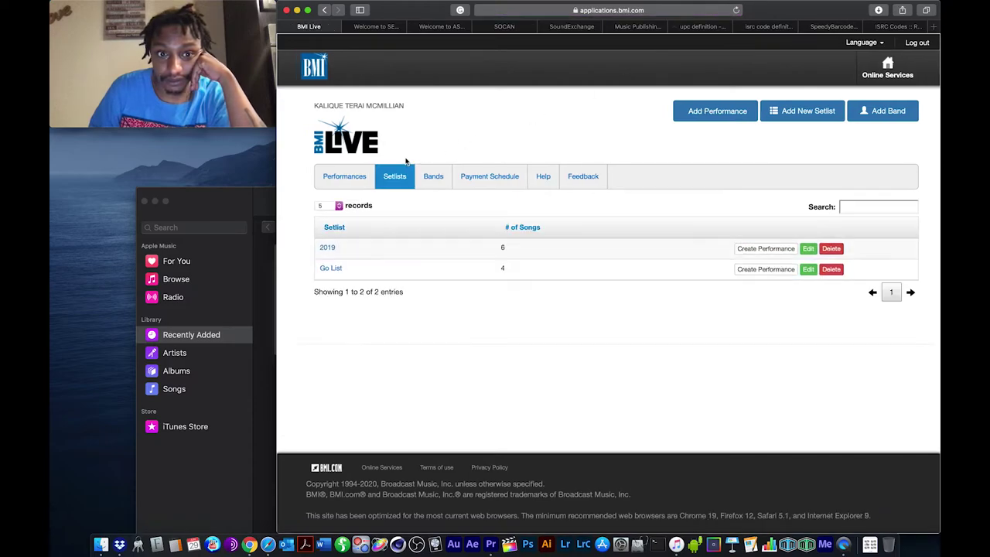
click(427, 179)
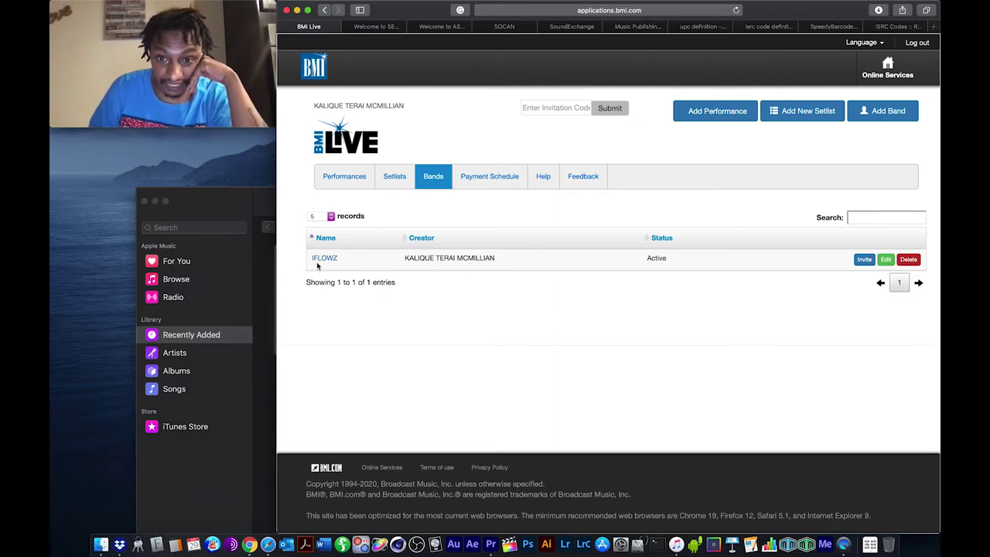
- Show BMI Live's Payment Schedule with four performance periods, entry deadlines and payment months
click(486, 183)
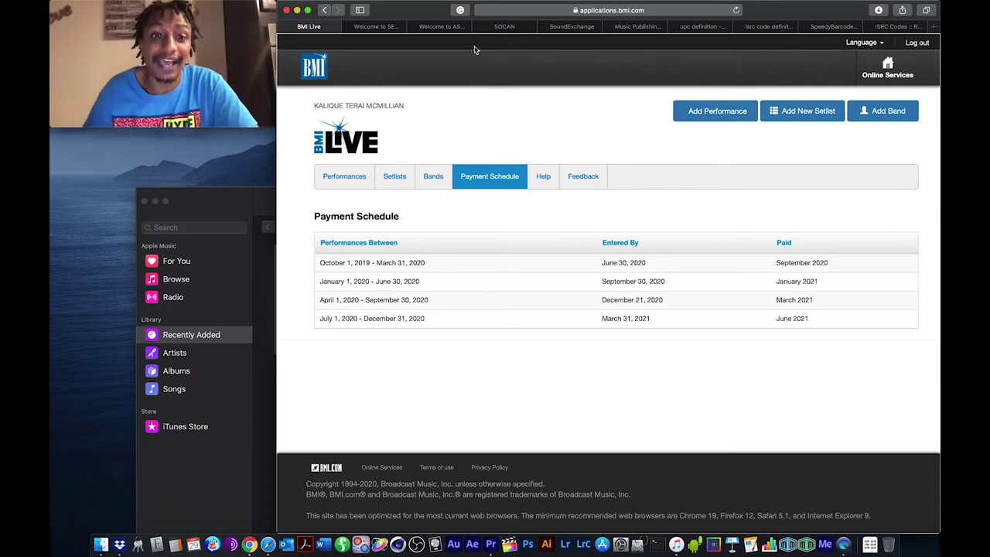
- Revisit the Performances and Payment Schedule tabs, then return to the Online Services home page
right_click(356, 183)
click(325, 183)
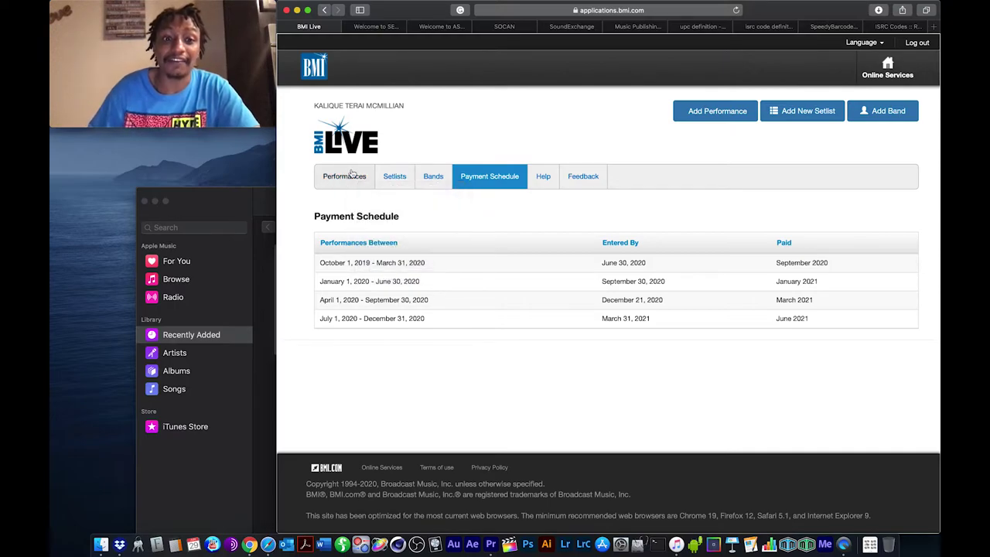
click(351, 174)
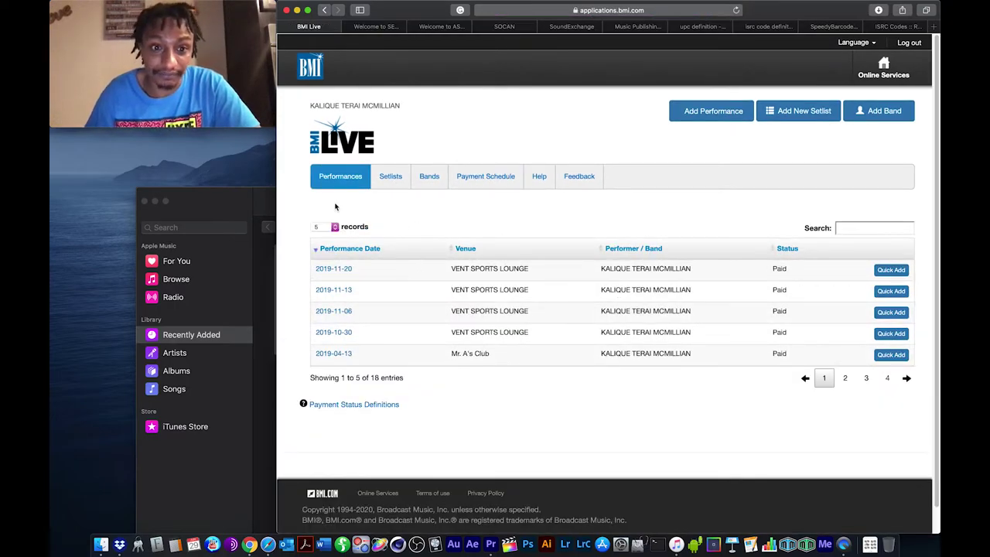
click(511, 183)
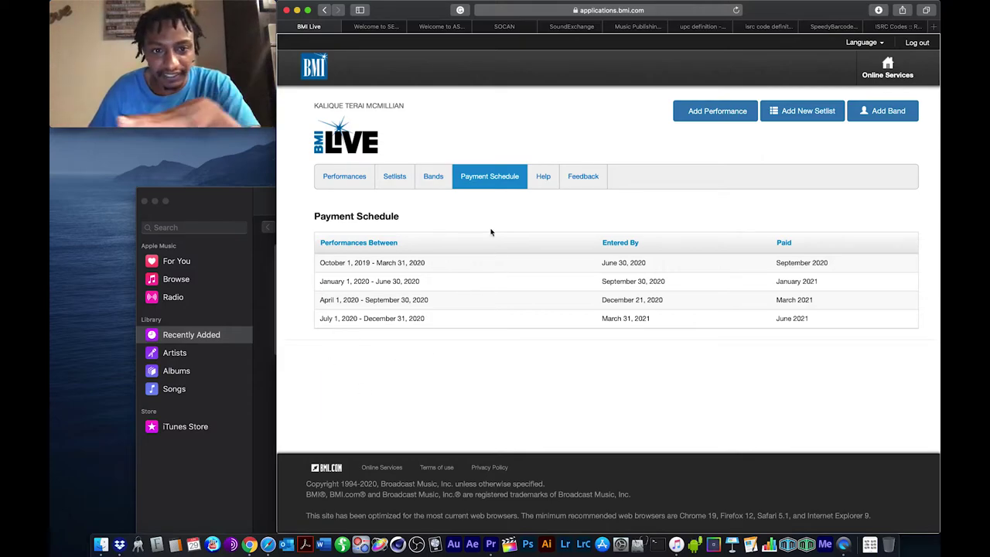
click(342, 184)
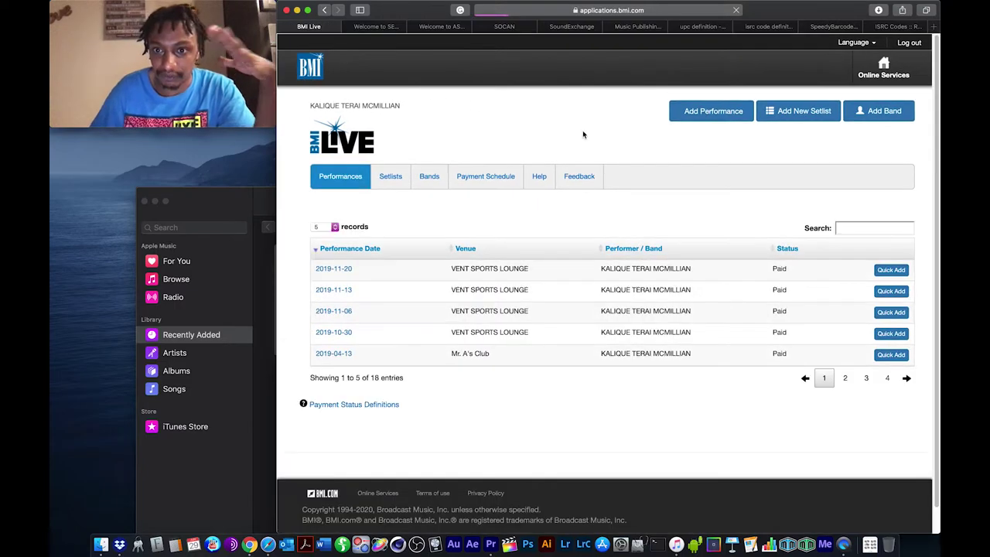
click(889, 75)
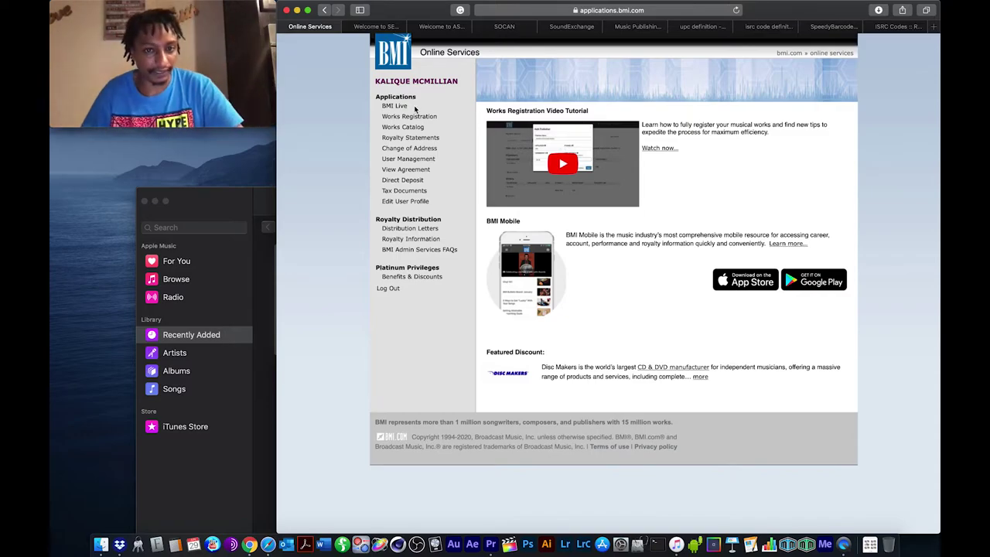
- Go through Works Catalog and the first work's details to the Royalty Statements list, Q3 2017–Q4 2019
click(412, 127)
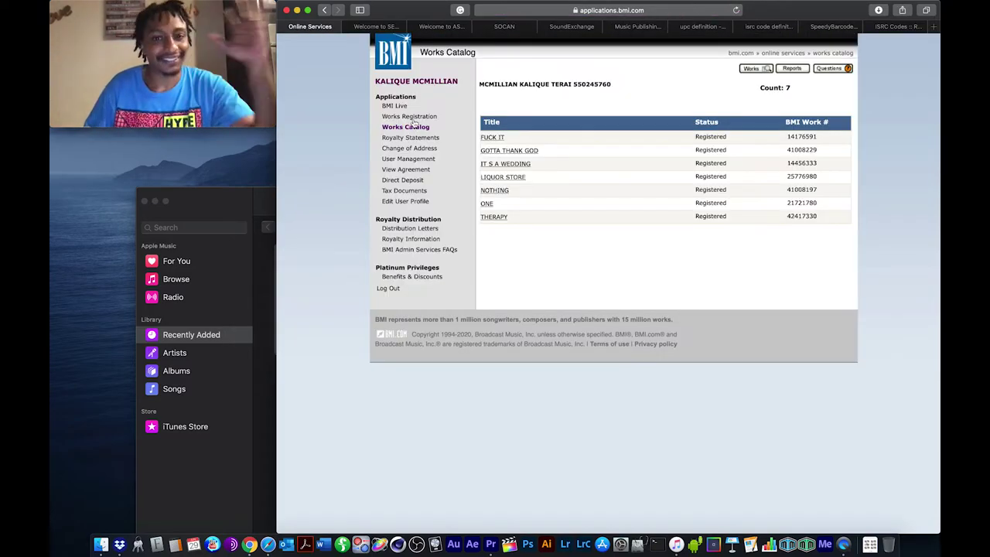
click(494, 137)
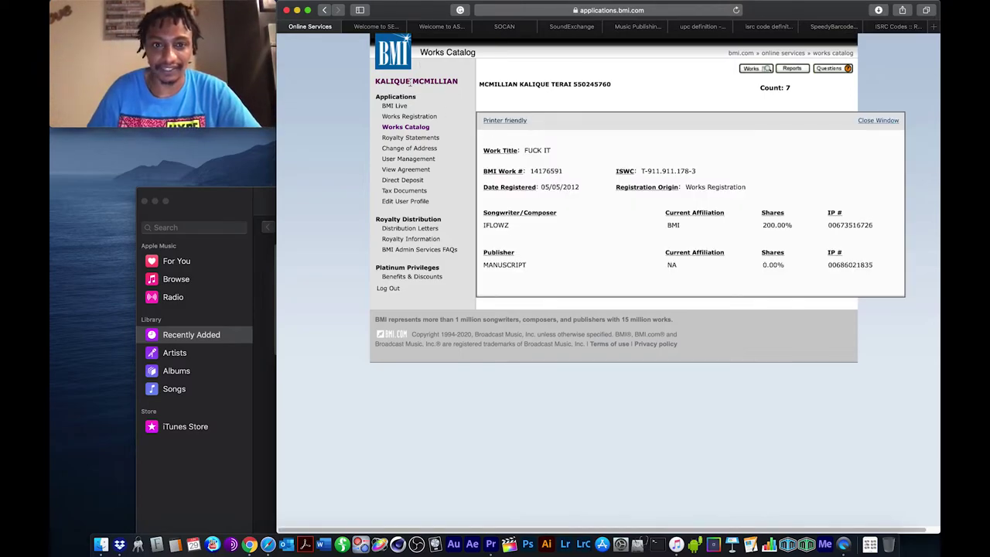
click(402, 138)
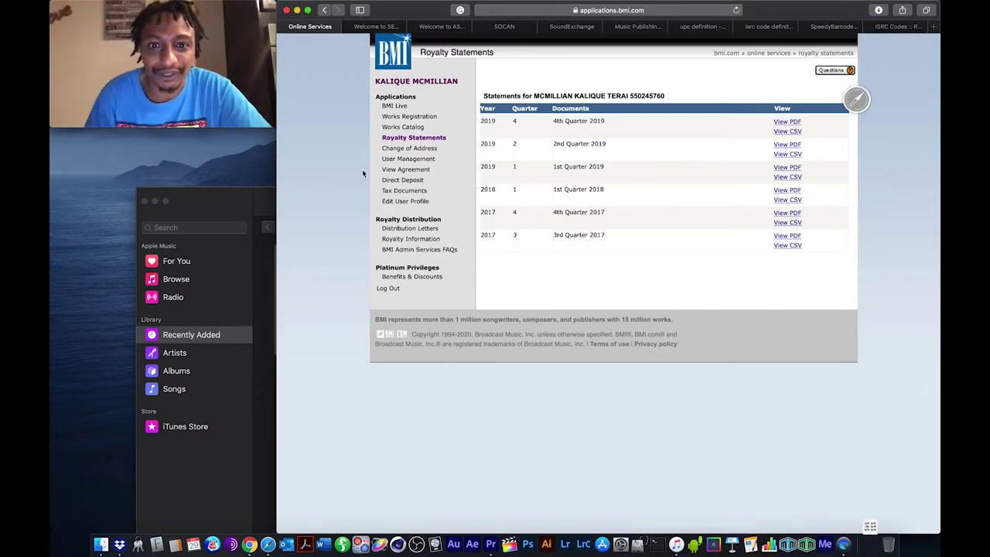
- Open the downloaded 4th Quarter 2019 statement, document.pdf, from the Downloads stack in Acrobat
click(870, 543)
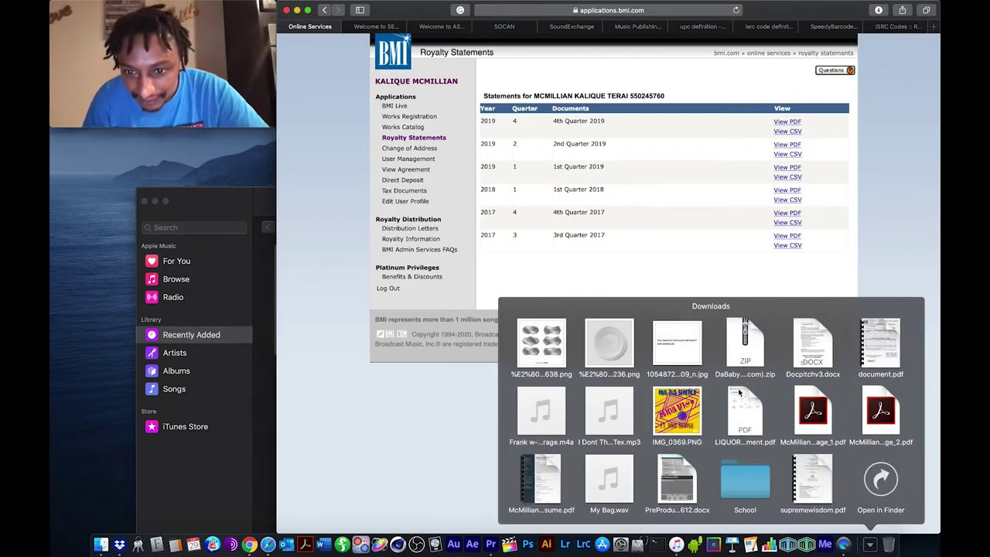
click(868, 349)
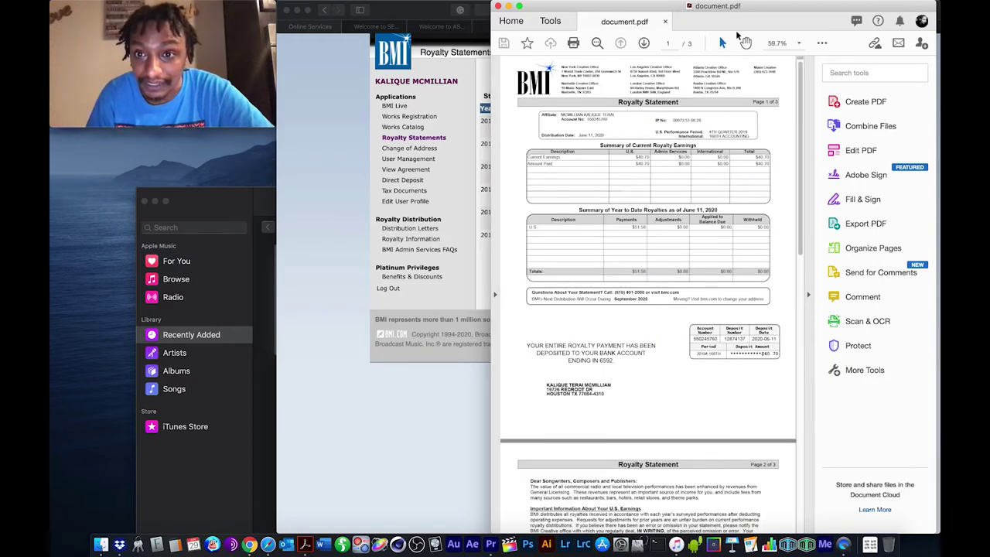
- Review all three pages of the Q4 2019 statement, with its $40.70 BMILIVE total, then close it
drag(781, 17, 312, 10)
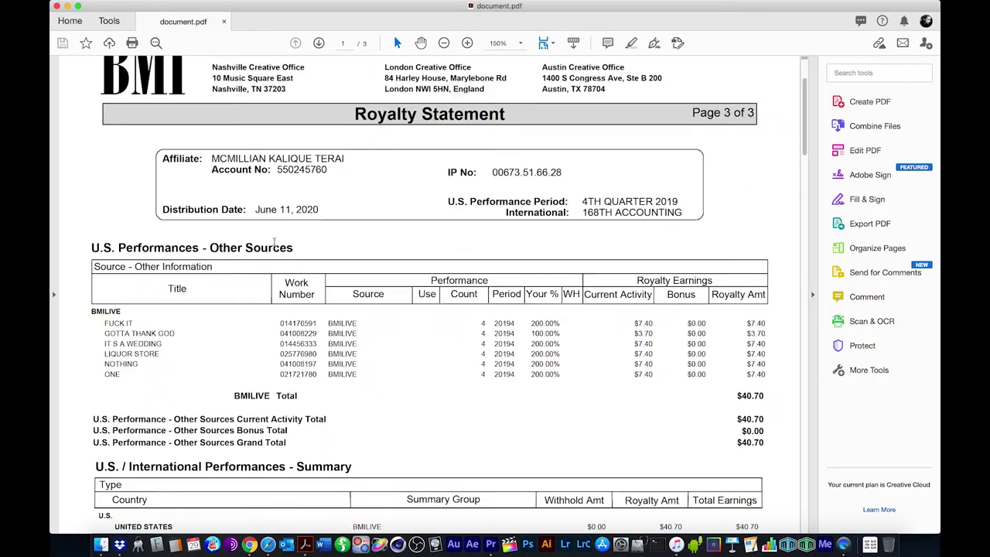
scroll(274, 243, down, 3)
scroll(463, 275, up, 5)
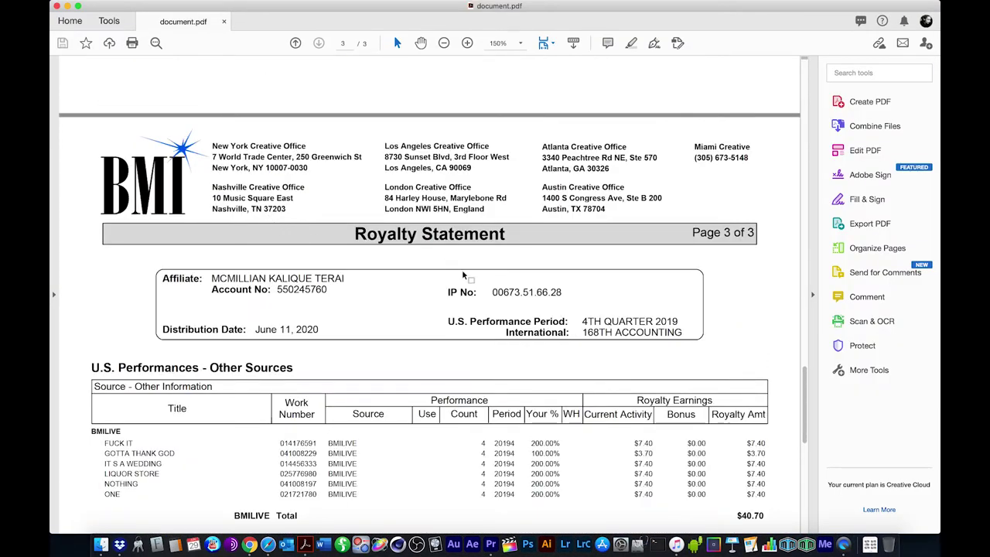
scroll(527, 290, down, 5)
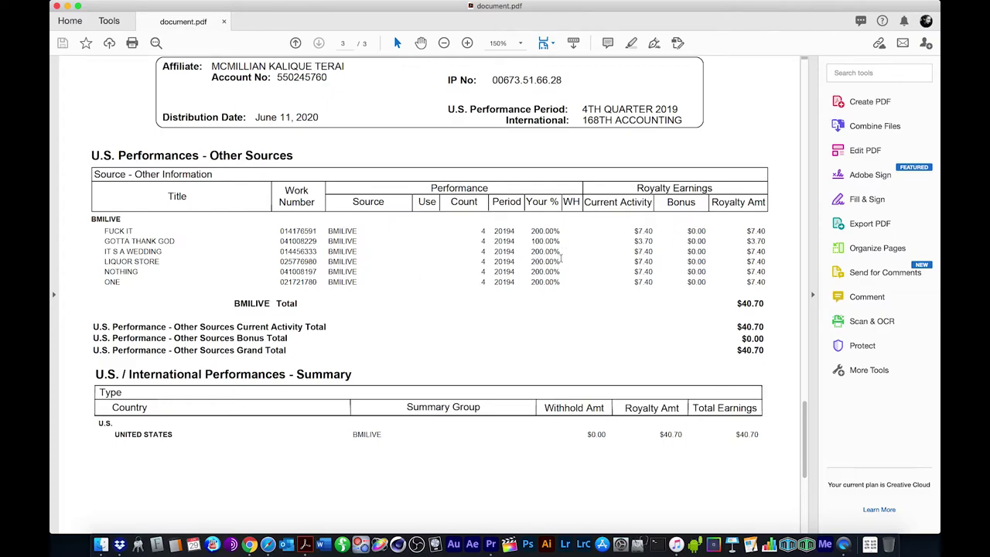
scroll(762, 305, down, 5)
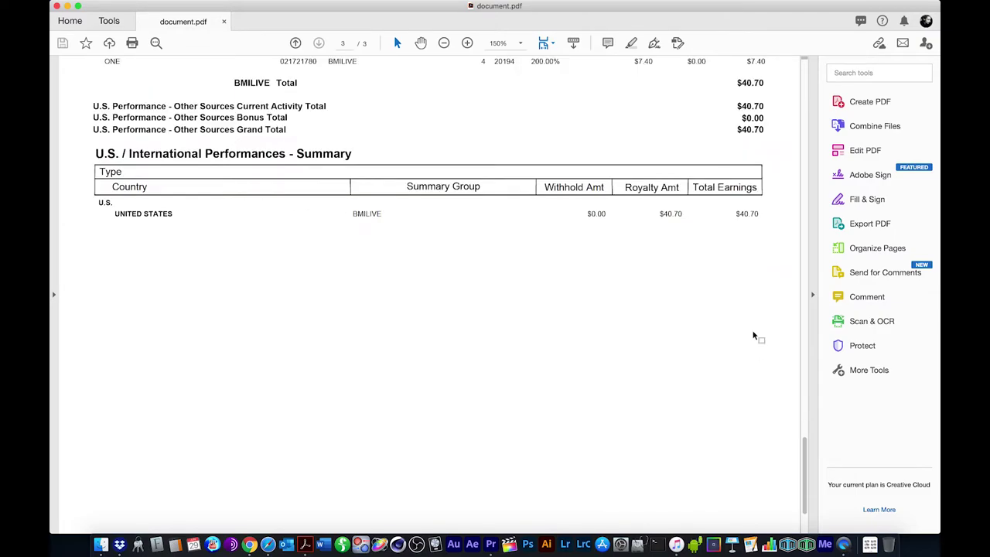
scroll(756, 335, up, 5)
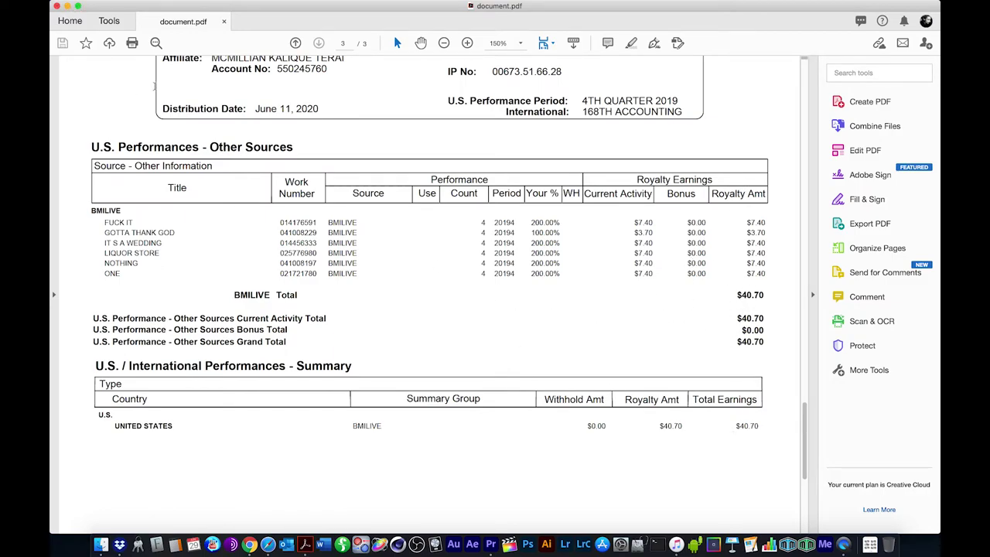
click(56, 6)
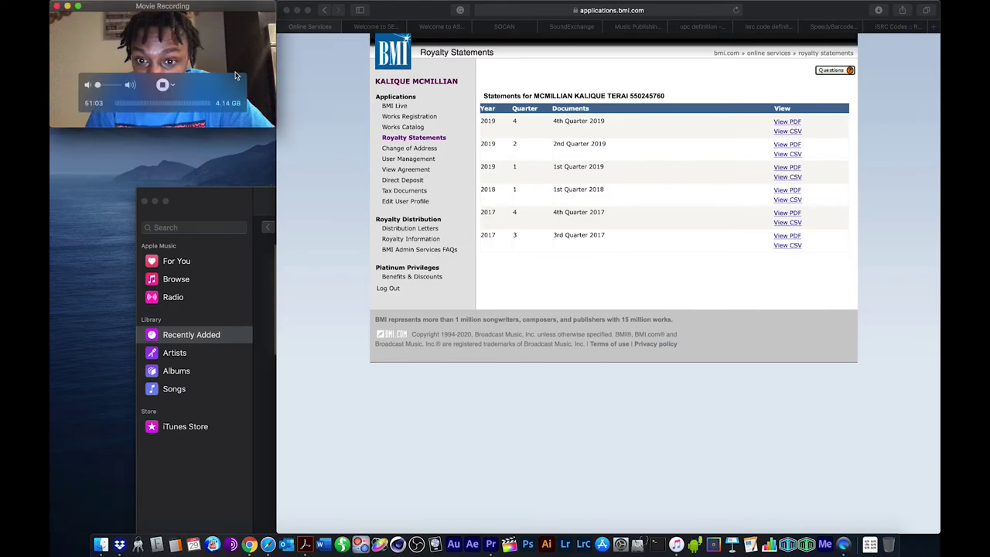
- Stop the current webcam recording, close it and delete the unsaved movie
drag(222, 13, 251, 31)
double_click(252, 31)
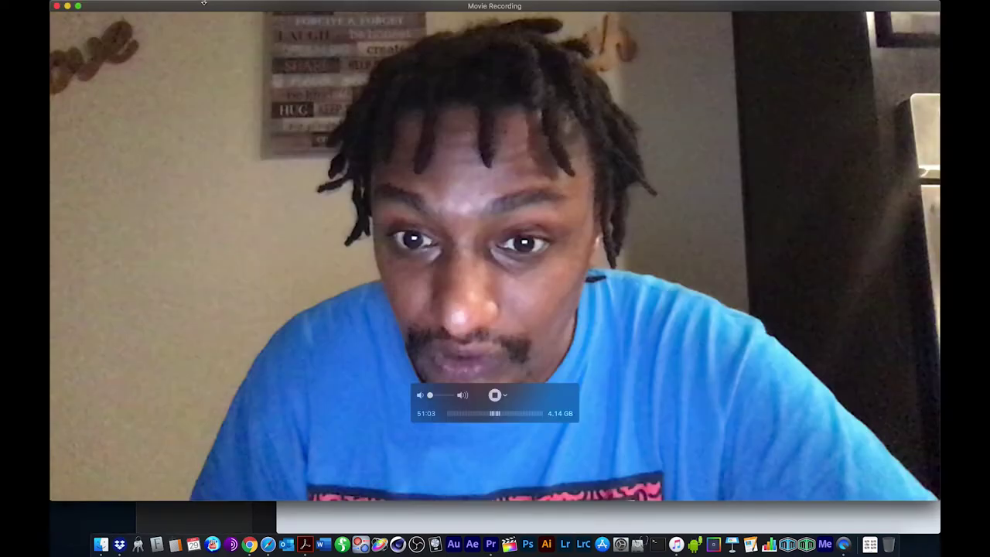
mouse_move(263, 7)
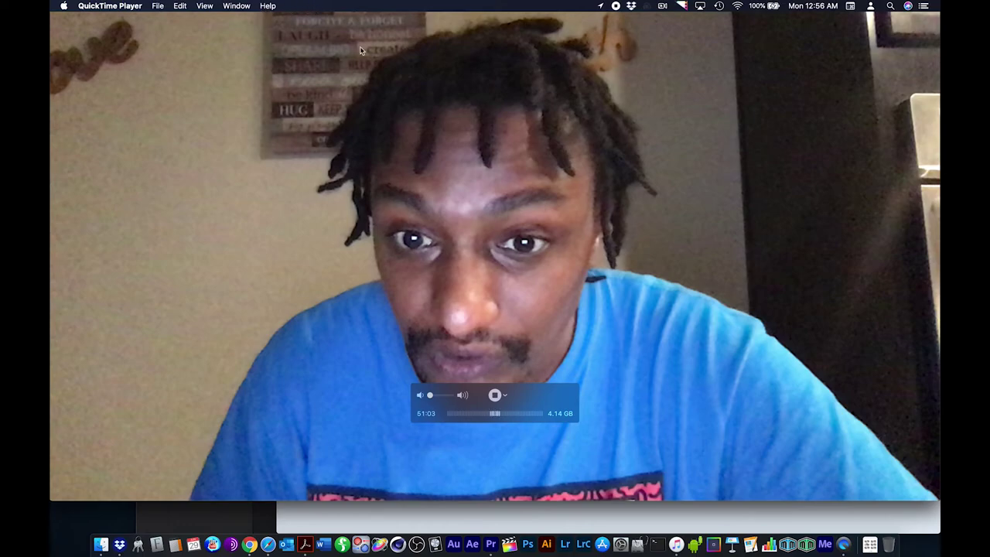
double_click(358, 13)
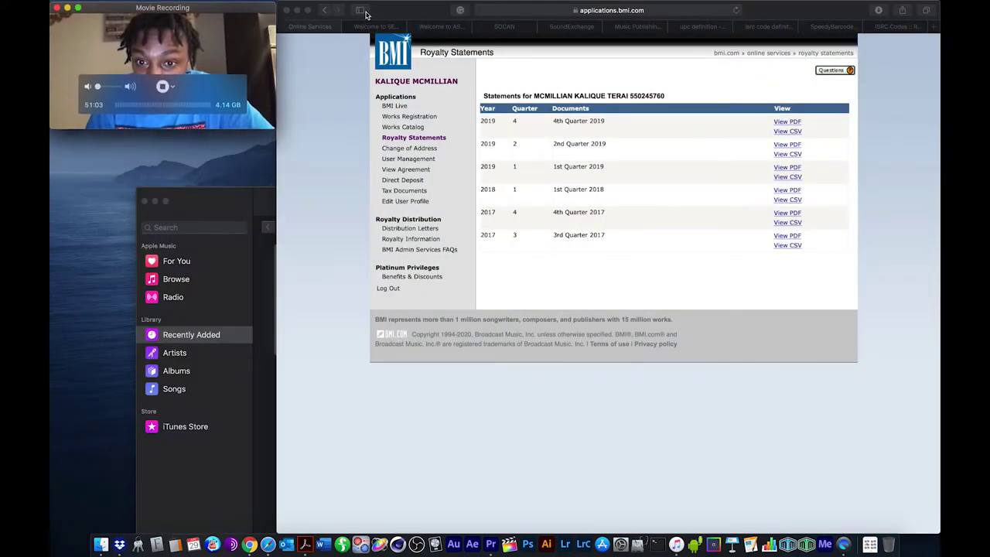
click(163, 87)
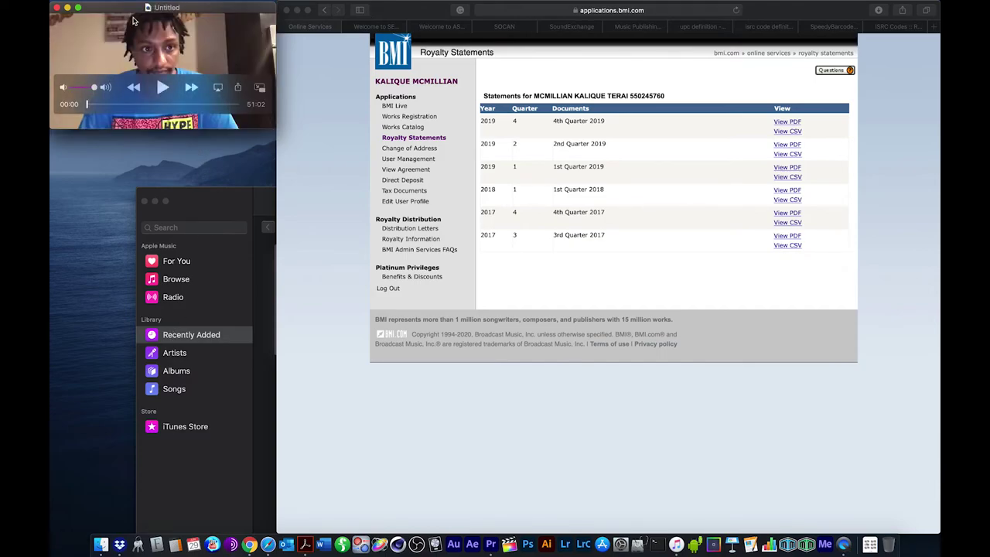
mouse_move(87, 4)
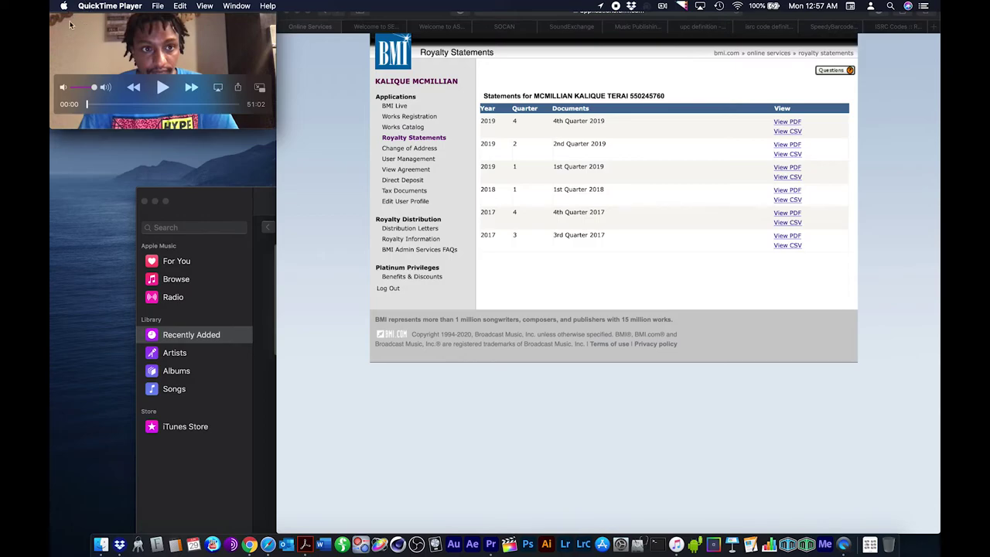
click(57, 9)
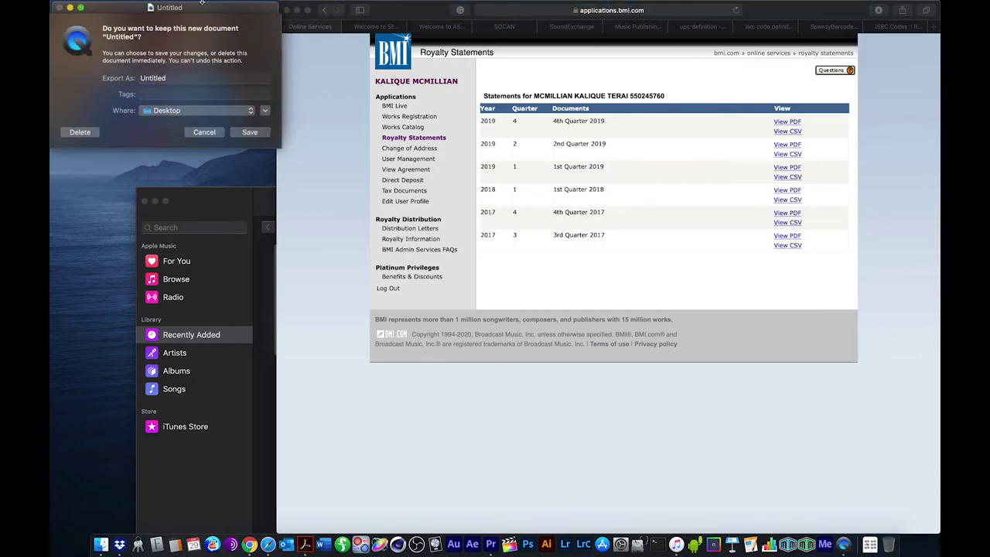
click(81, 132)
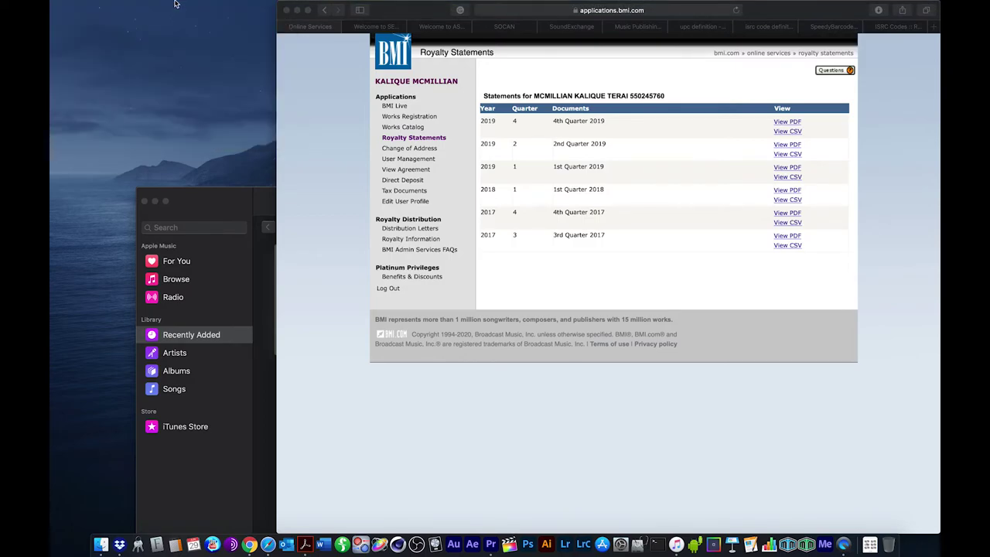
- Start a new QuickTime movie recording and shrink its window to a small size
click(157, 6)
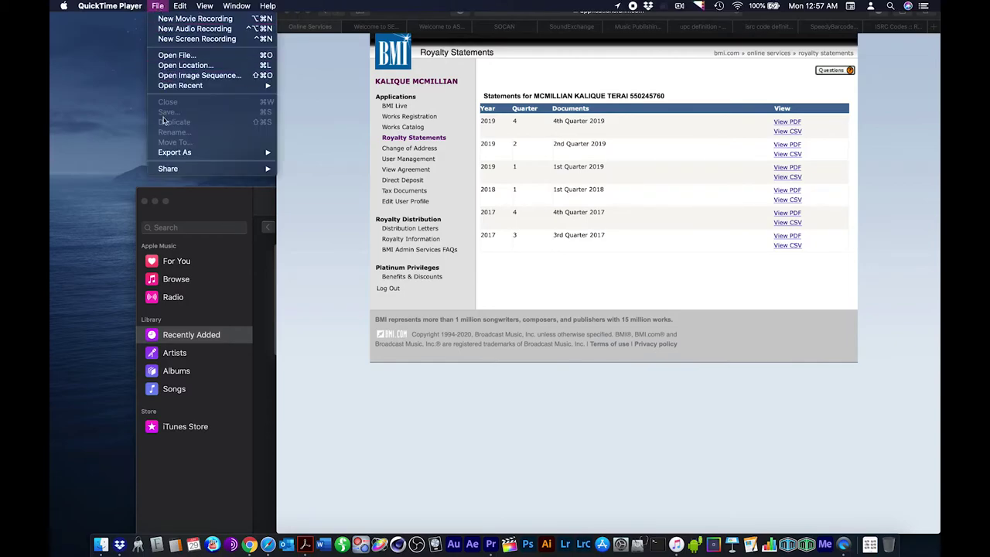
click(195, 18)
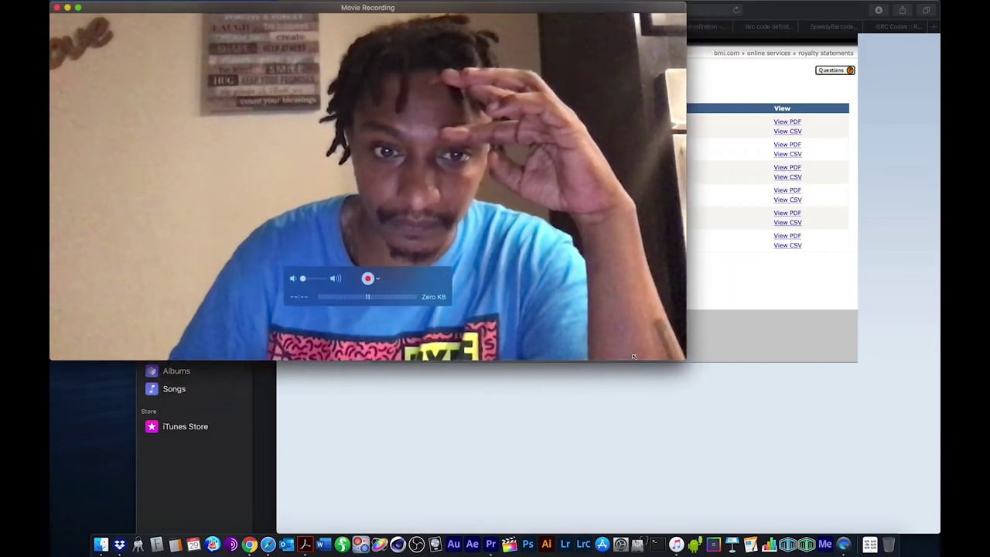
drag(633, 356, 267, 222)
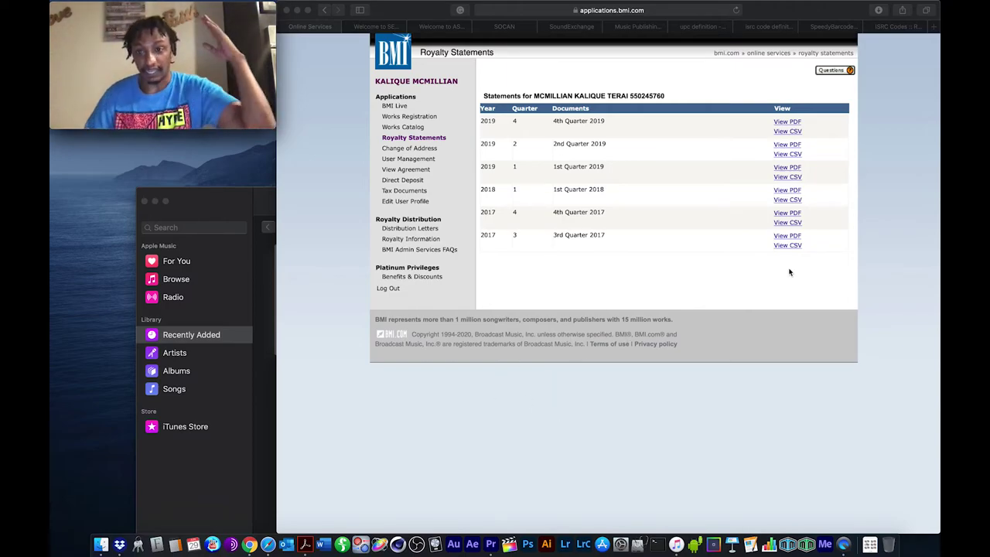
- Download the 3rd Quarter 2017 statement and look through a downloaded statement PDF
click(796, 237)
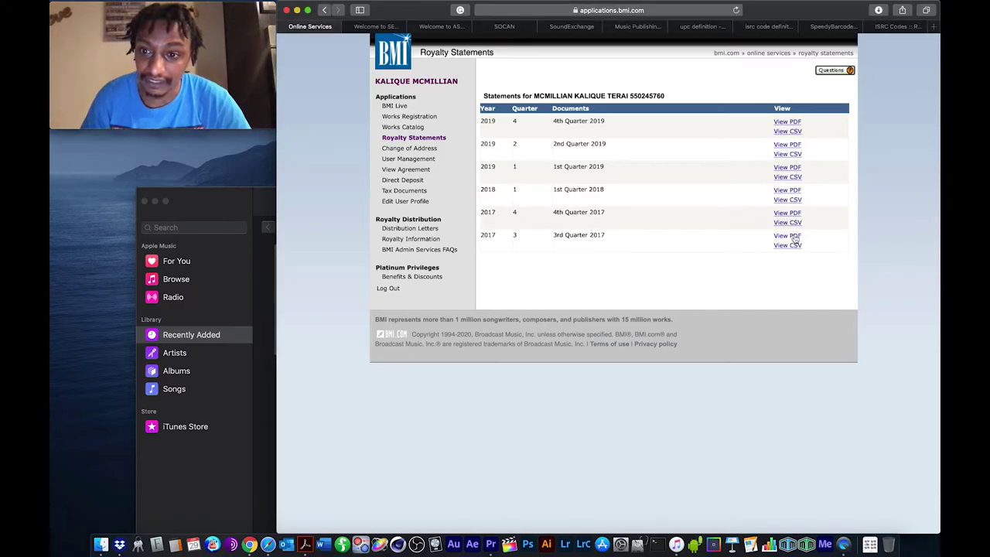
click(872, 541)
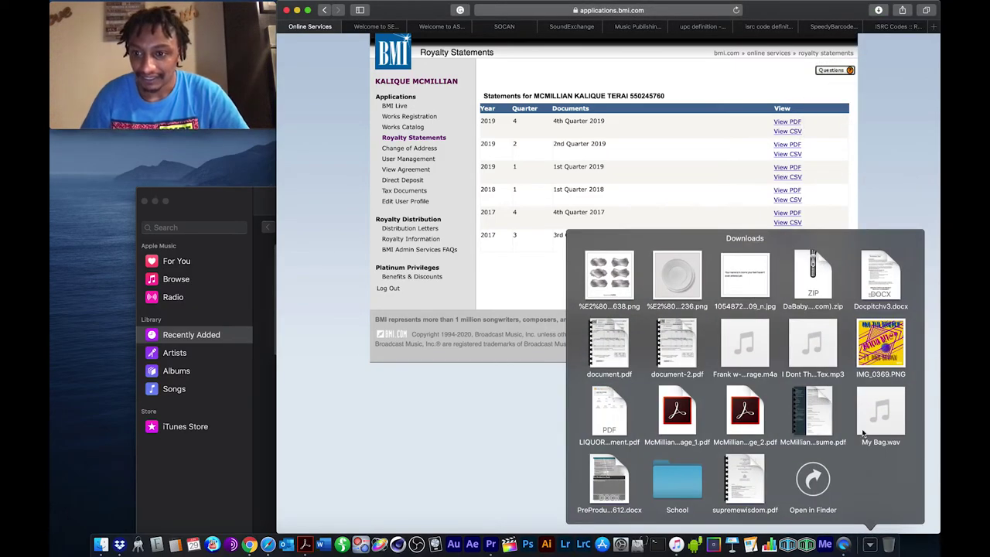
click(617, 340)
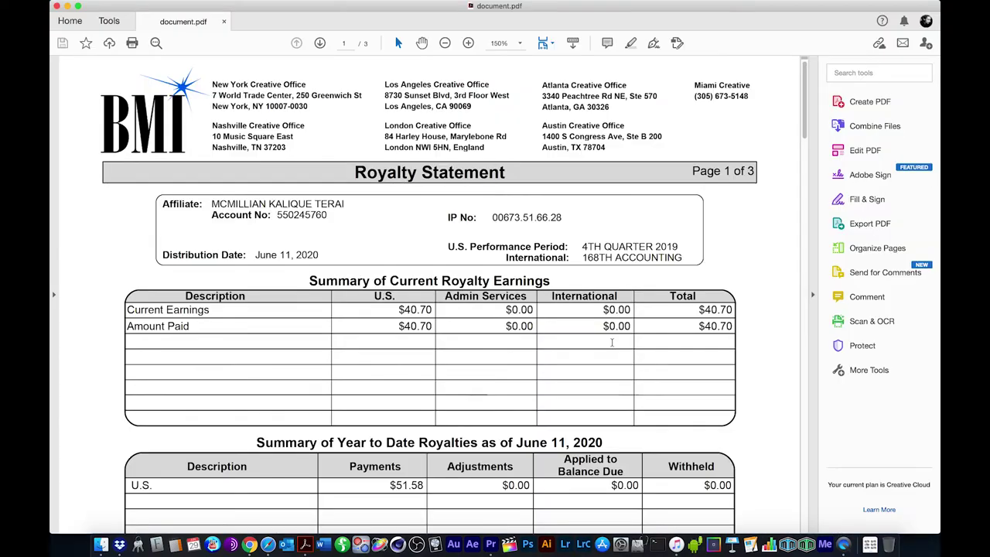
scroll(611, 275, down, 20)
scroll(611, 275, up, 20)
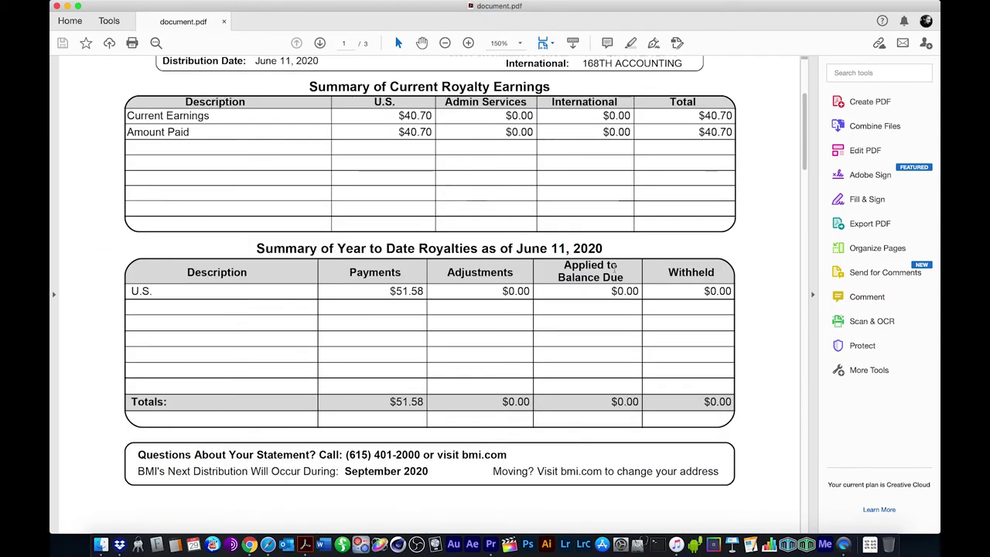
scroll(614, 271, down, 5)
scroll(619, 269, up, 5)
scroll(620, 271, up, 3)
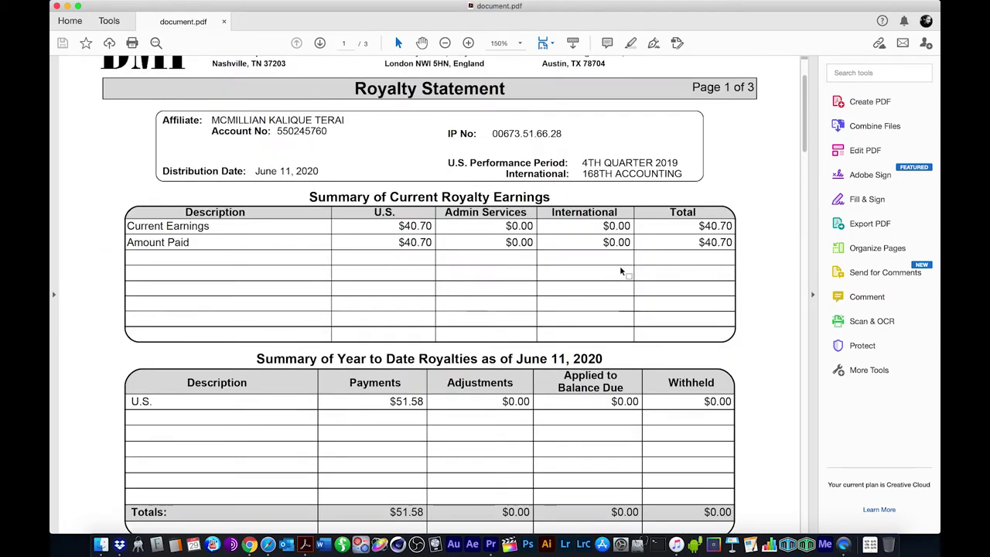
scroll(621, 270, down, 12)
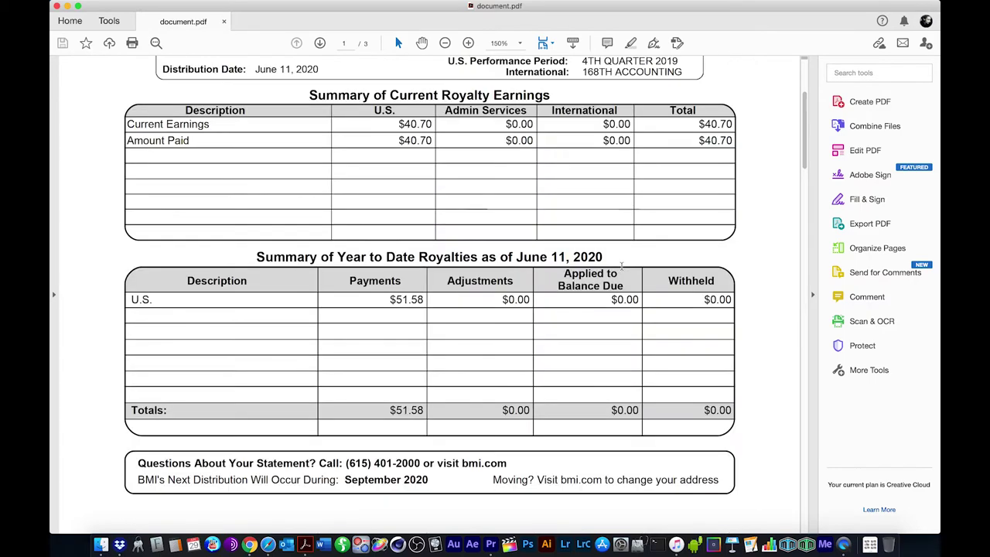
scroll(623, 264, up, 14)
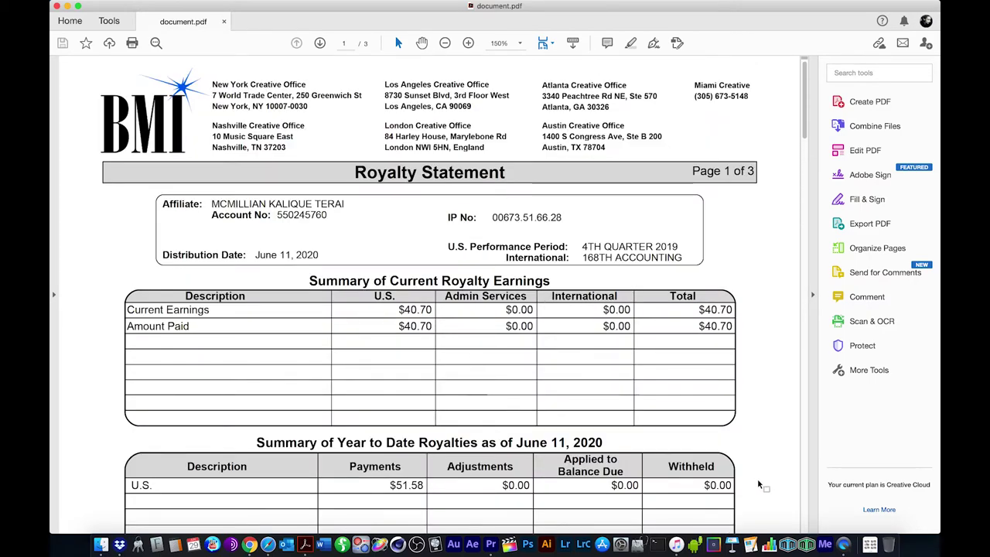
- Reopen document.pdf, the Q4 2019 statement, from Downloads and bring up the downloads grid again
click(866, 537)
click(663, 361)
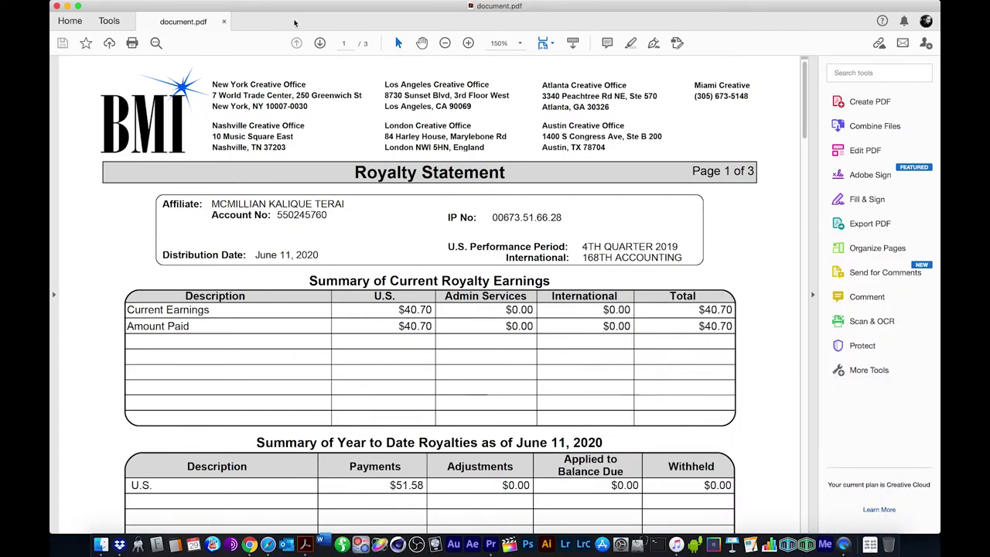
click(871, 546)
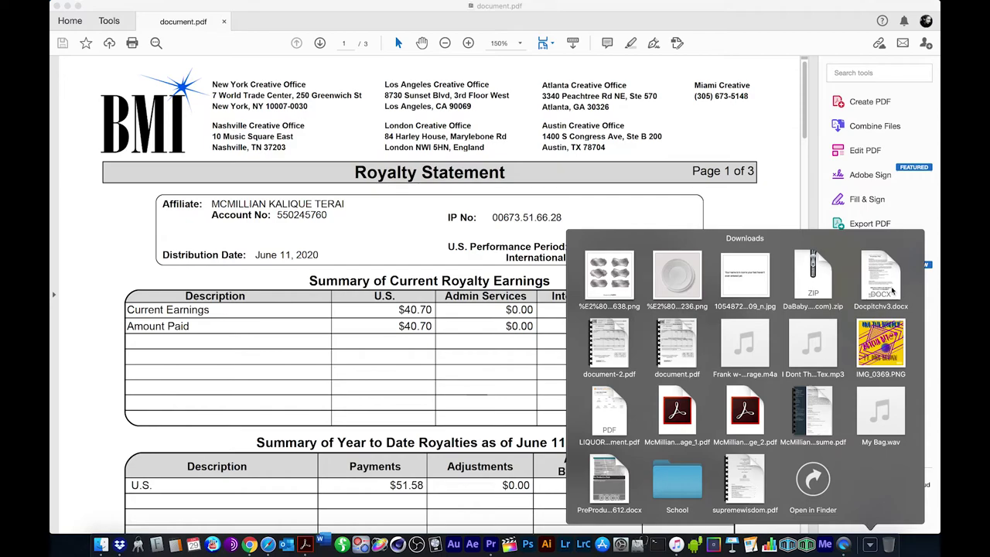
click(675, 345)
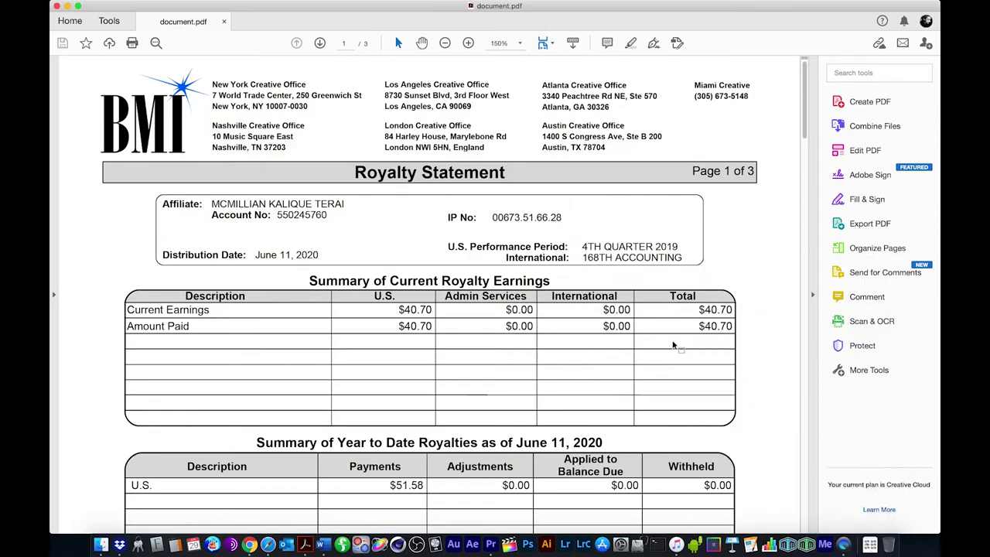
click(871, 546)
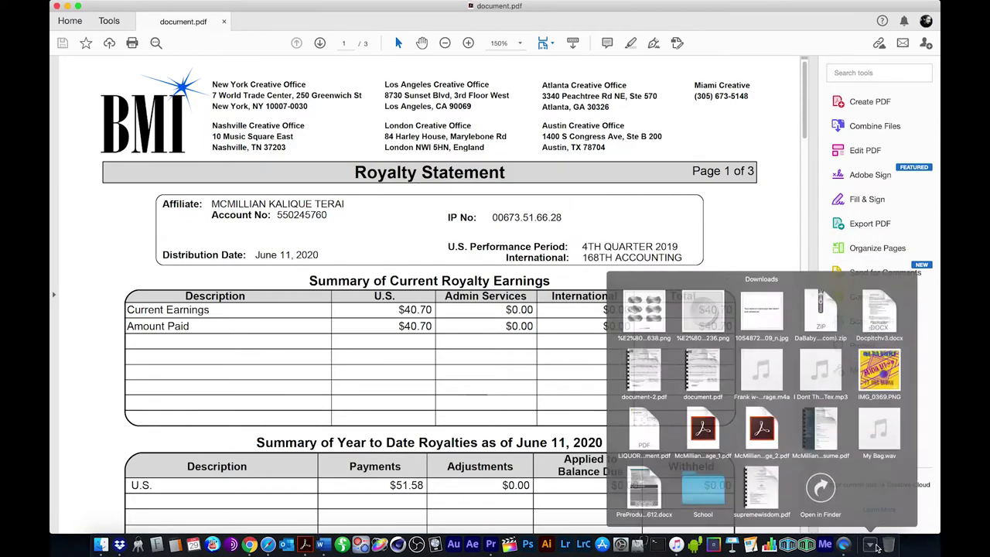
- Review document-2.pdf, the 3rd Quarter 2017 statement with $43.54 earnings, then minimize Acrobat
click(602, 340)
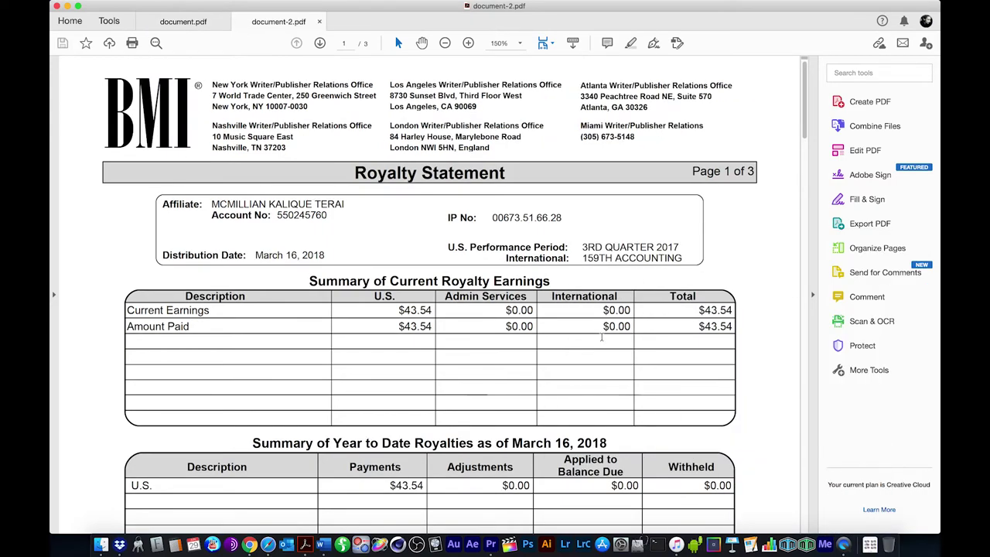
scroll(700, 381, down, 10)
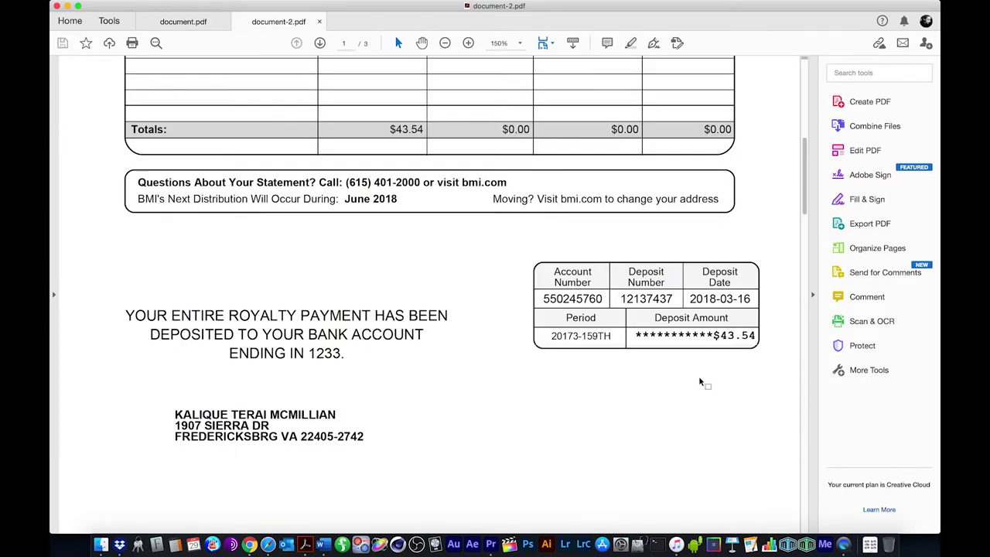
scroll(696, 311, up, 5)
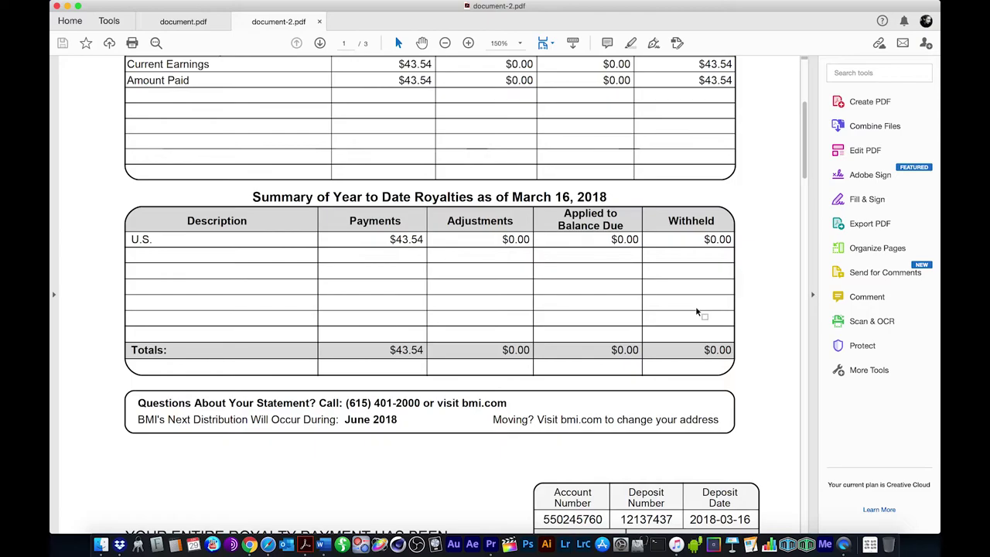
scroll(696, 311, up, 6)
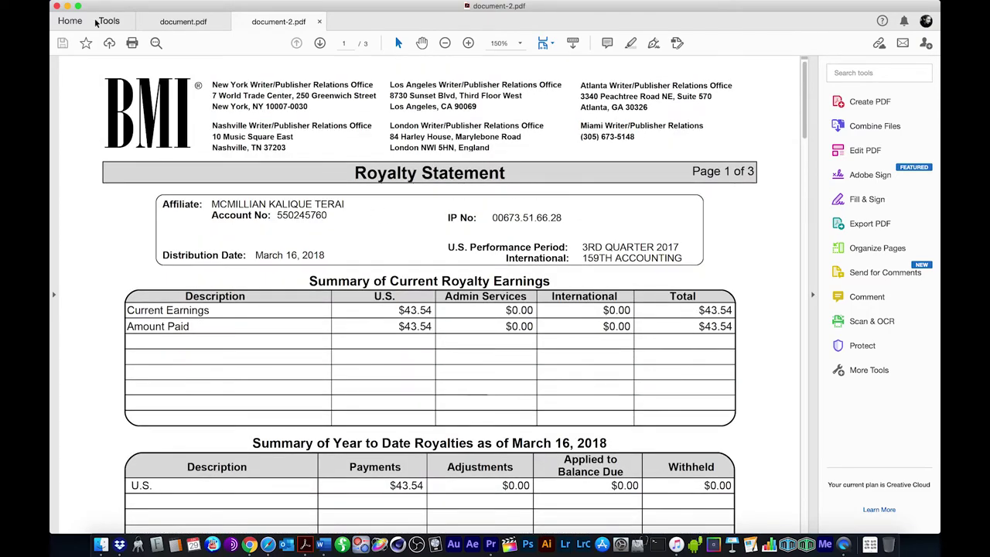
click(68, 6)
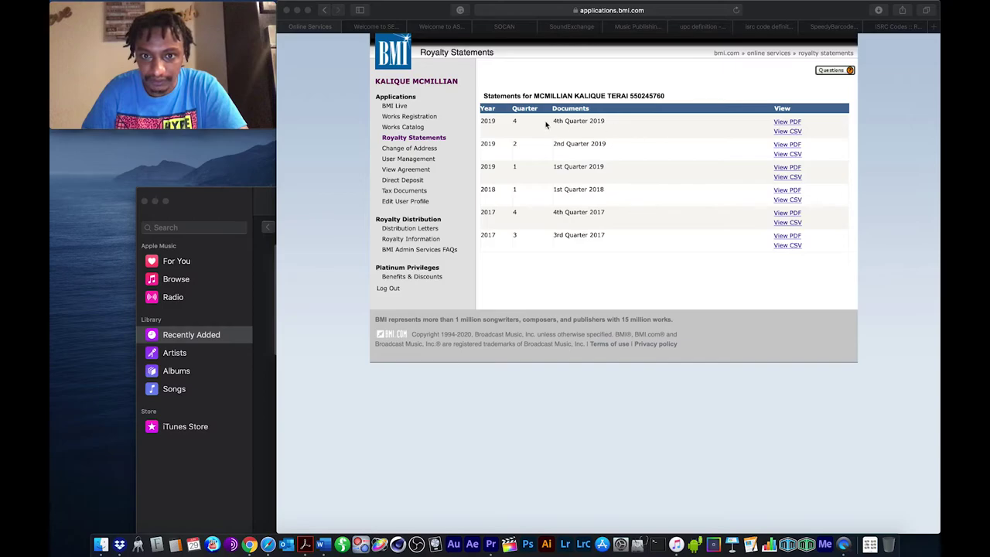
- Bring the BMI statements page forward and reopen document.pdf to its $40.70 total earnings
click(788, 145)
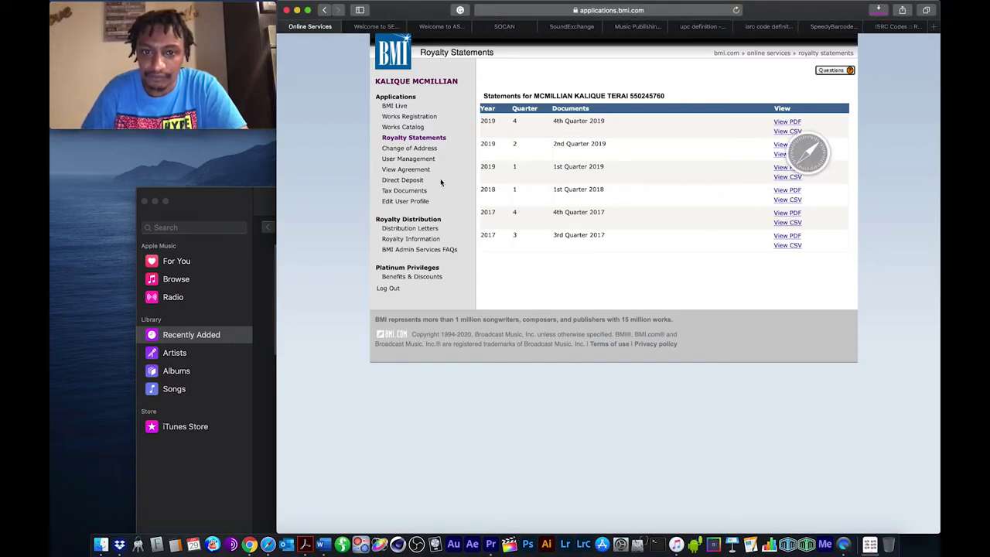
click(870, 543)
click(764, 345)
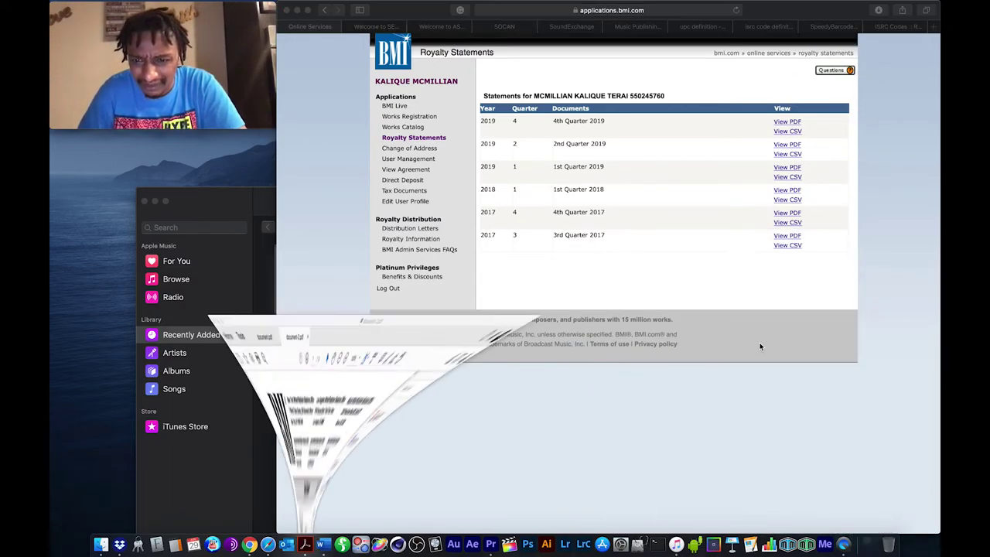
scroll(512, 215, down, 15)
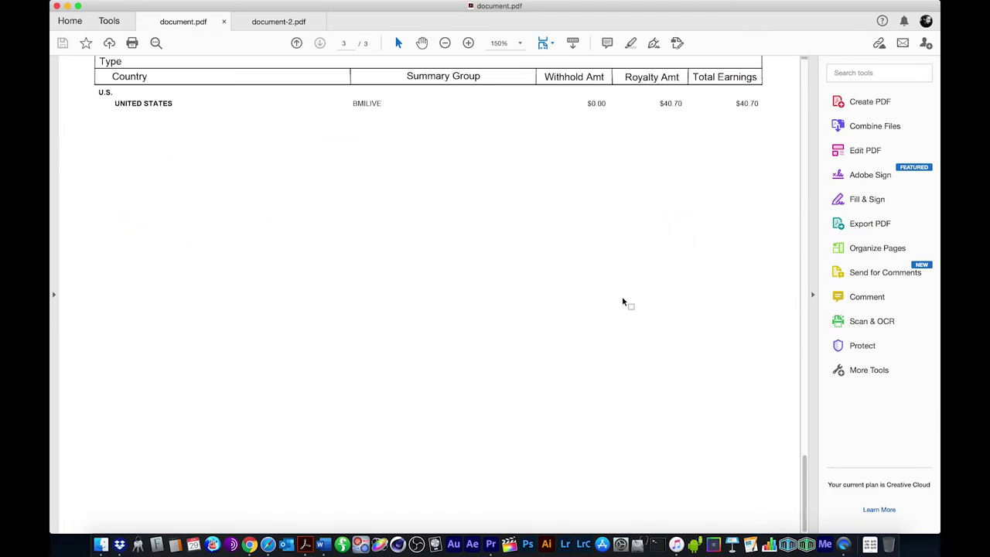
- Open document-3.pdf and review its $5.91 current earnings and $140.21 year-to-date totals
scroll(625, 303, up, 15)
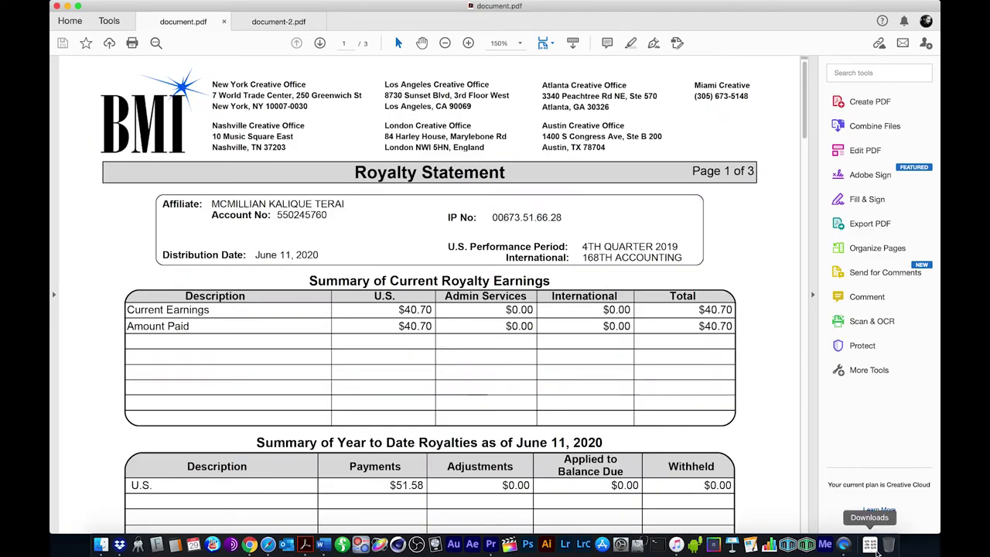
click(870, 545)
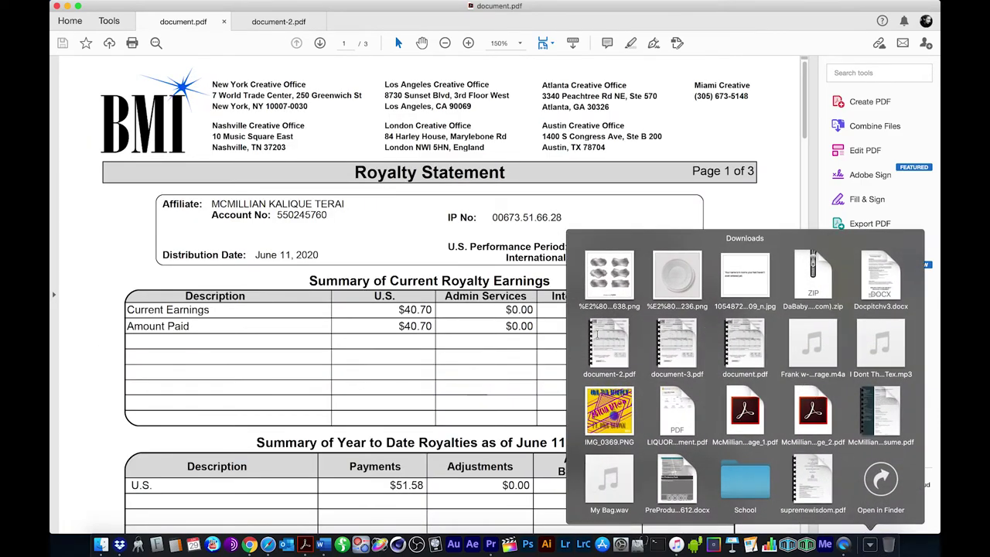
click(674, 345)
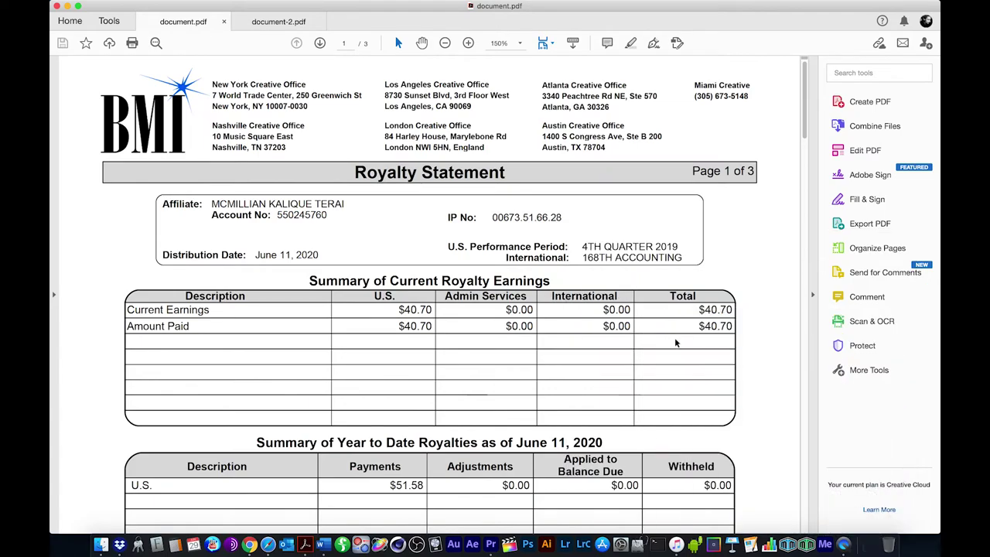
scroll(685, 339, down, 10)
scroll(687, 335, up, 10)
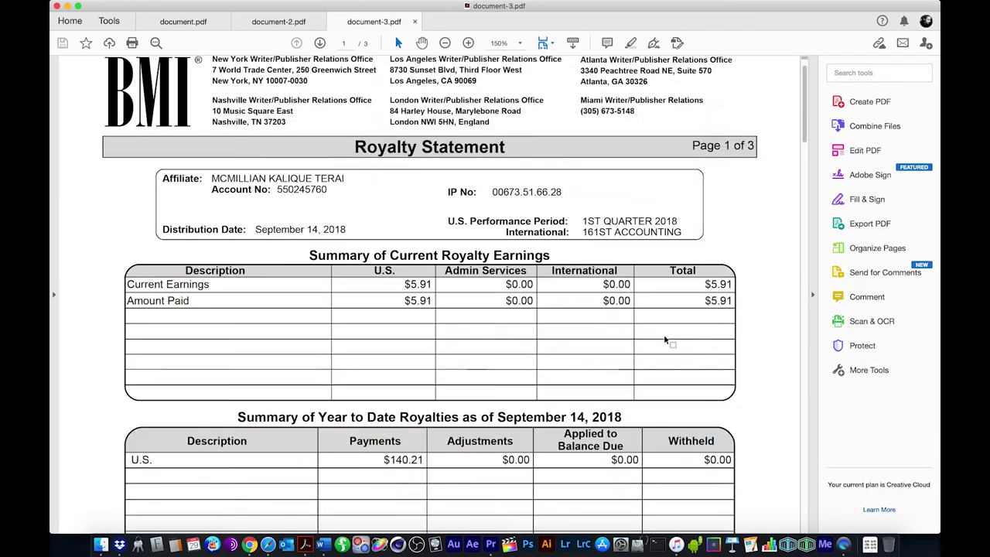
scroll(663, 341, down, 5)
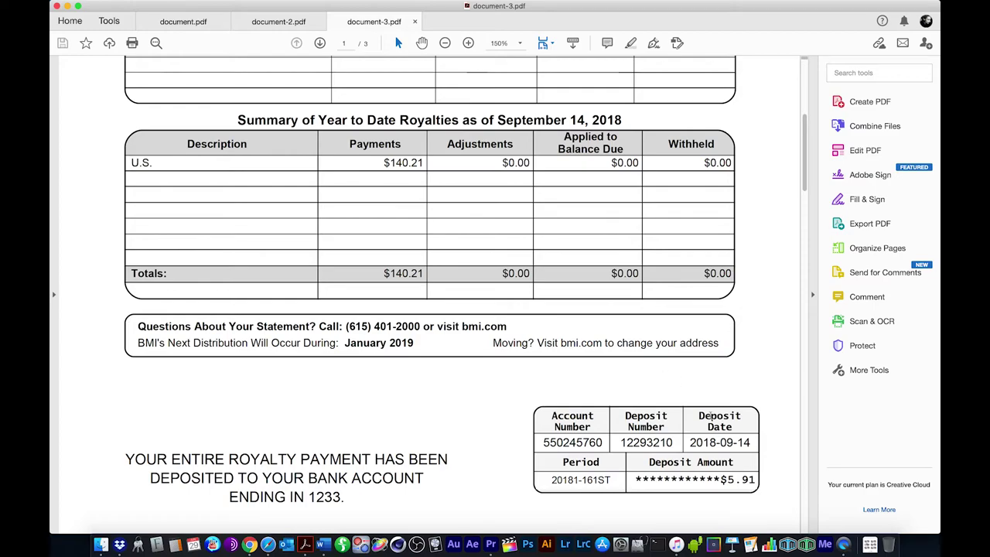
scroll(712, 404, up, 5)
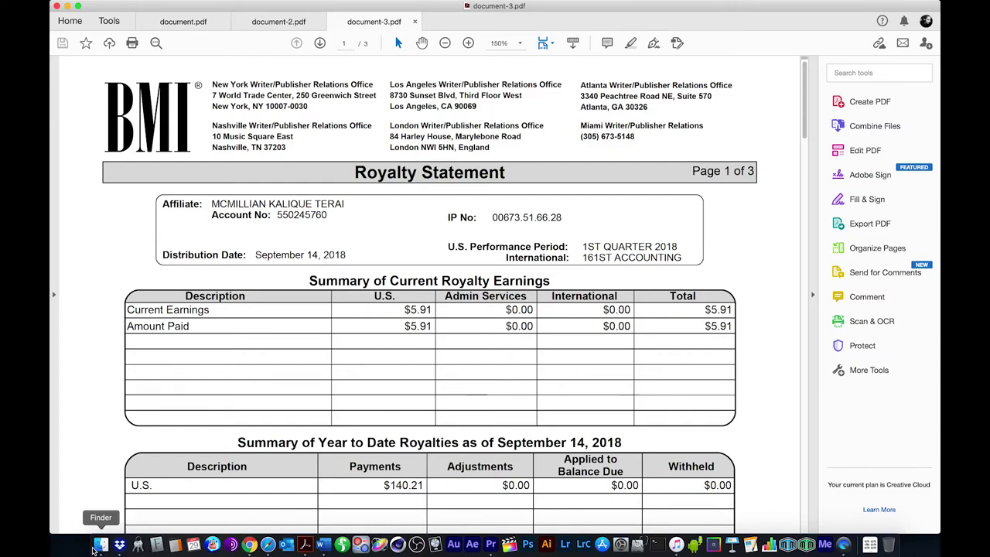
- Open and close a Desktop Finder window, minimize Chrome's Facebook window, and exit Acrobat full screen
click(100, 544)
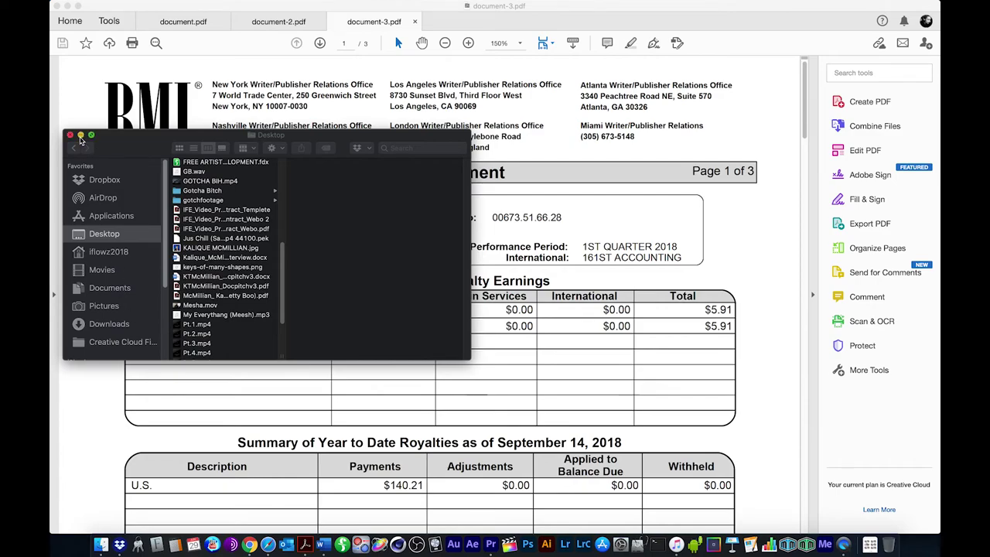
click(71, 136)
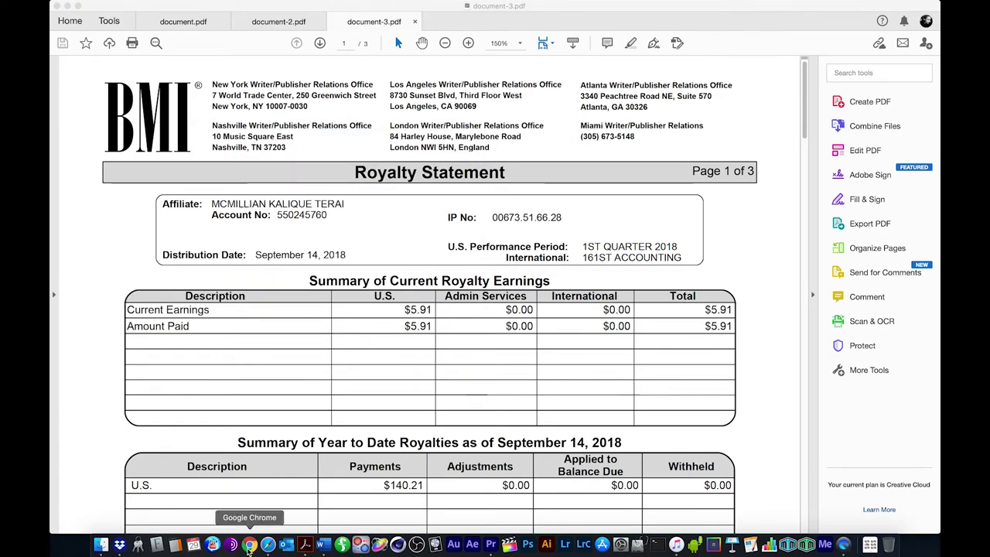
click(250, 545)
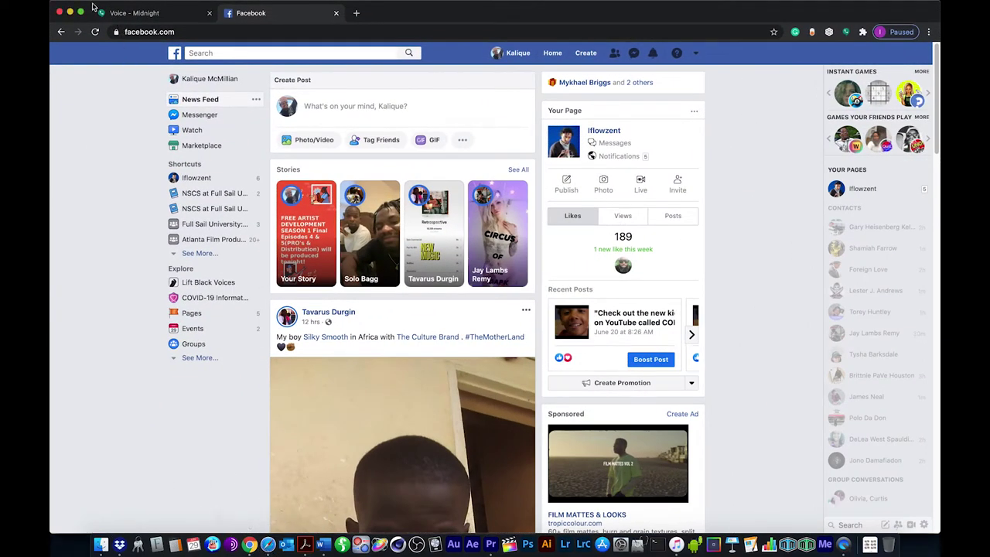
click(71, 13)
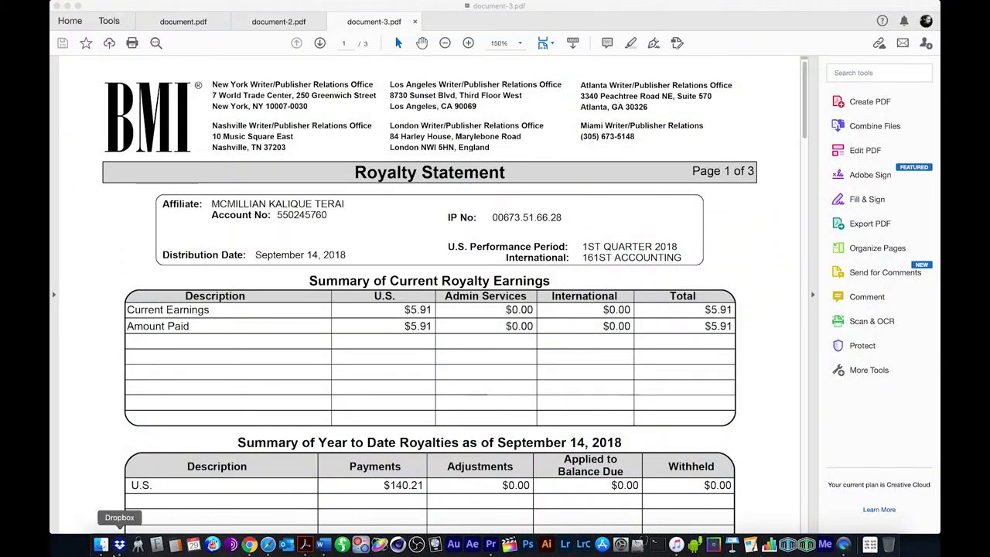
key(ctrl+super+f)
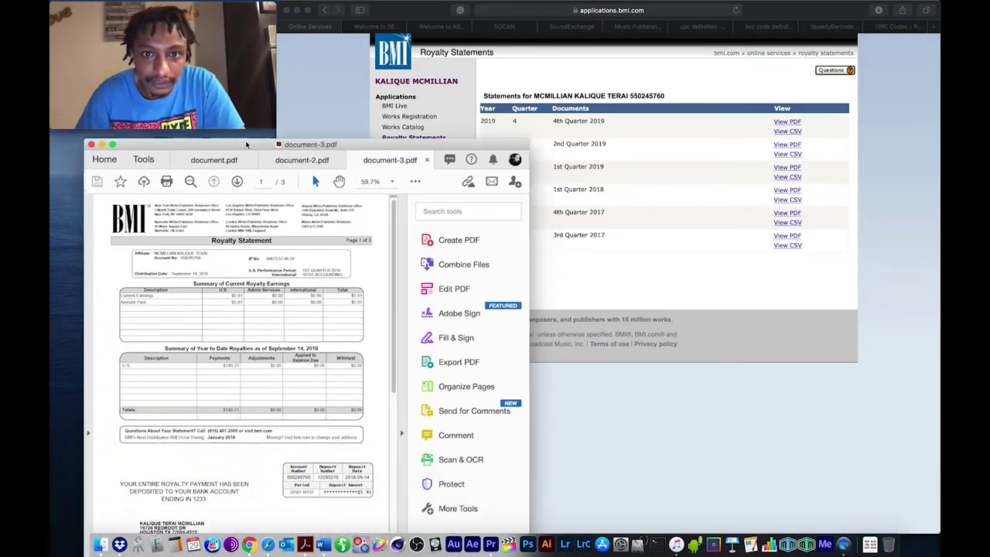
- Download the 1st and 2nd Quarter 2019 statements and open them as document-4 and document-5
click(699, 119)
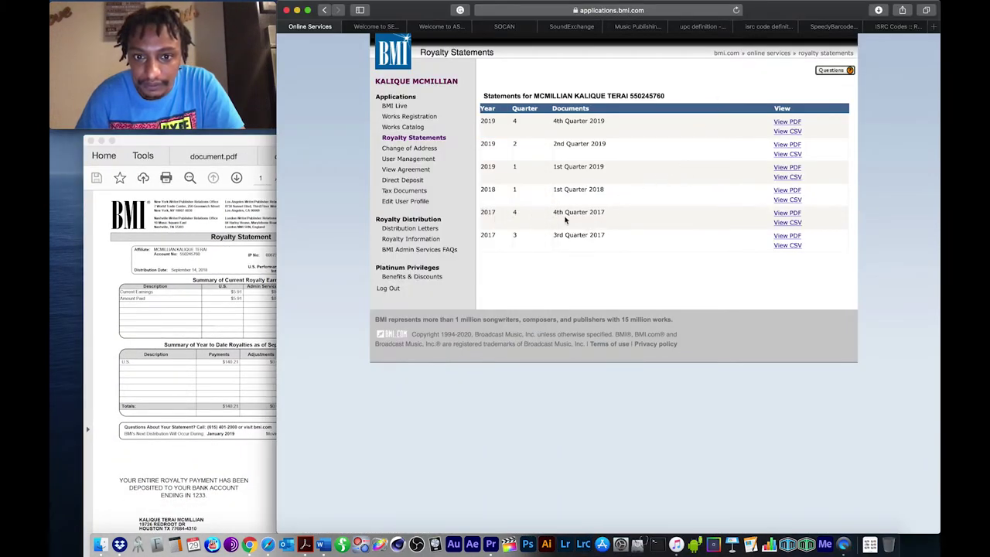
click(788, 172)
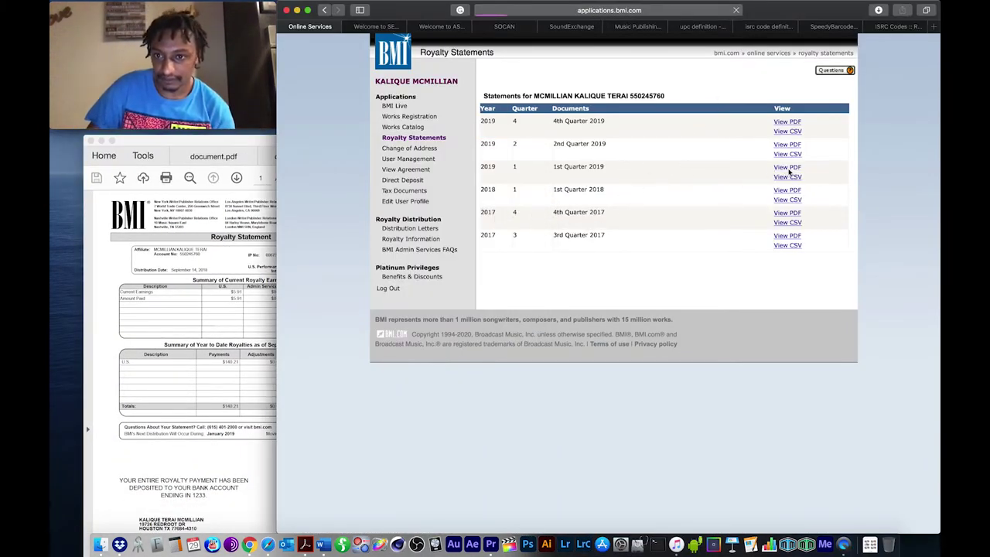
click(869, 544)
click(605, 345)
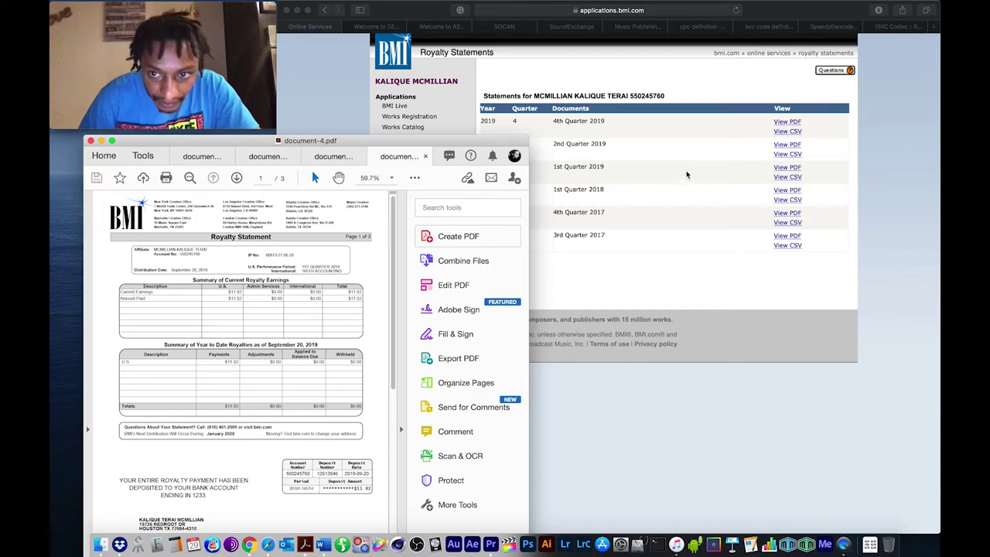
click(786, 144)
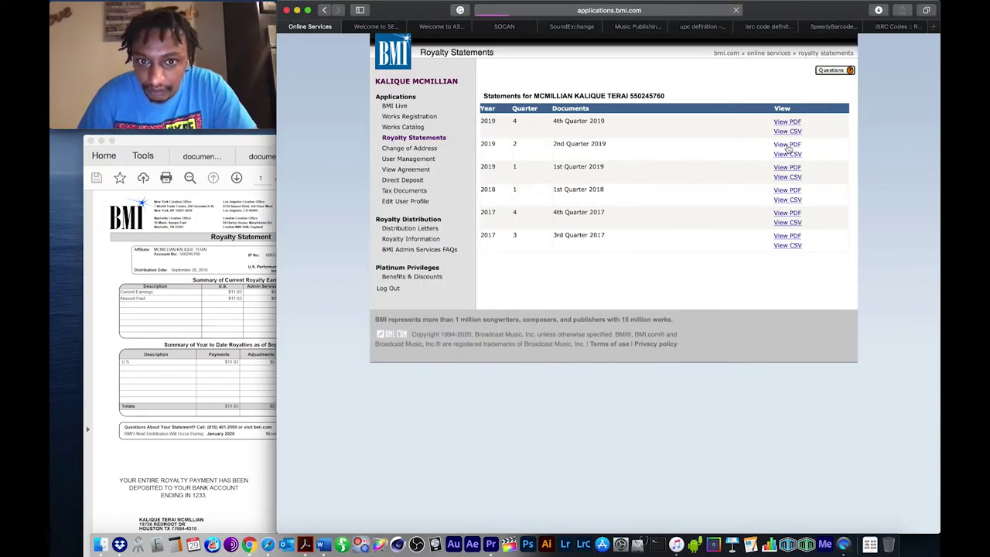
click(870, 544)
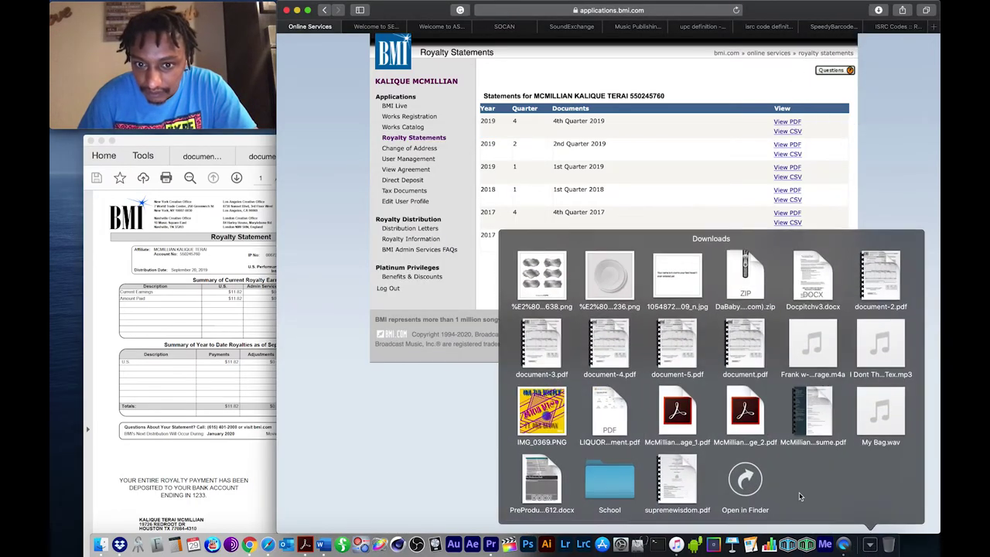
click(679, 350)
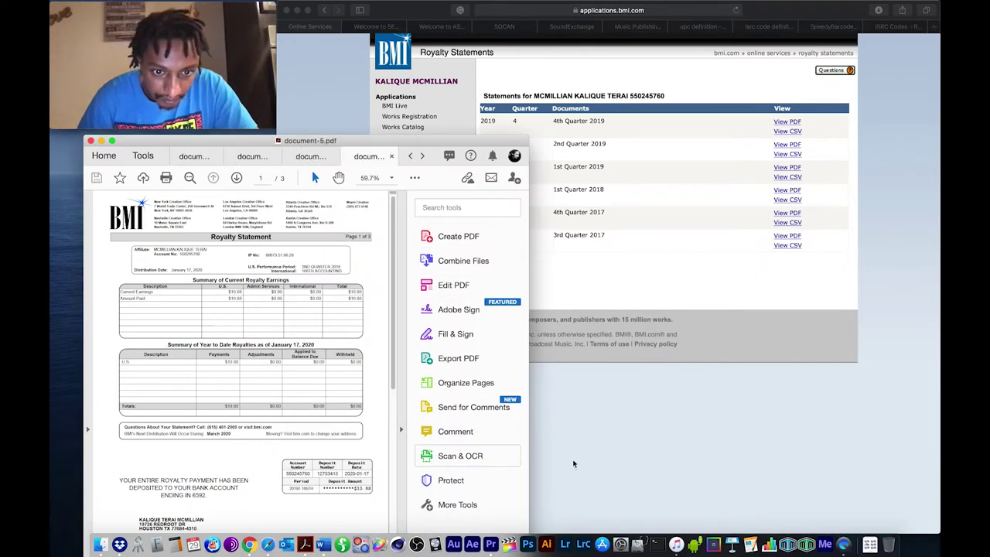
- Open document-6.pdf in Acrobat and move its window up and to the right
click(870, 544)
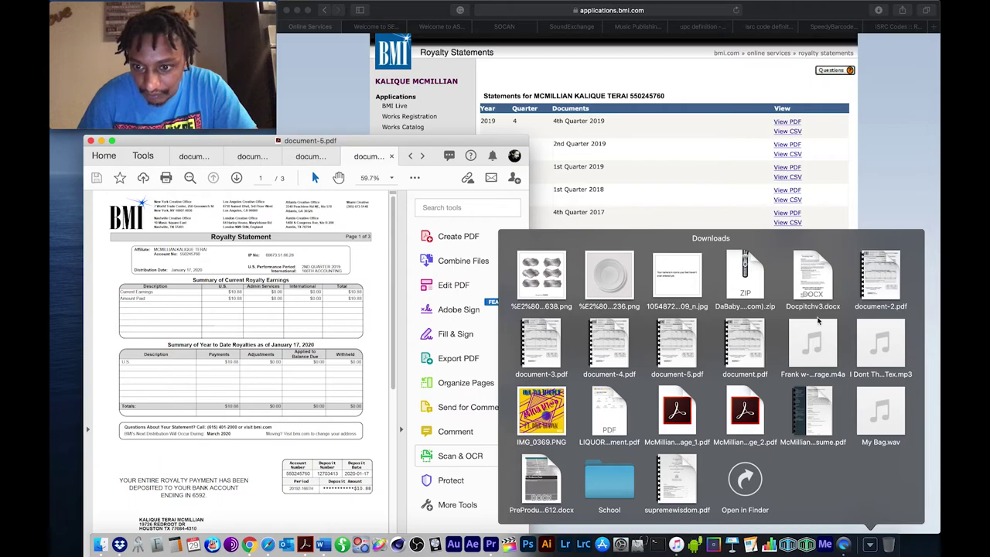
click(666, 233)
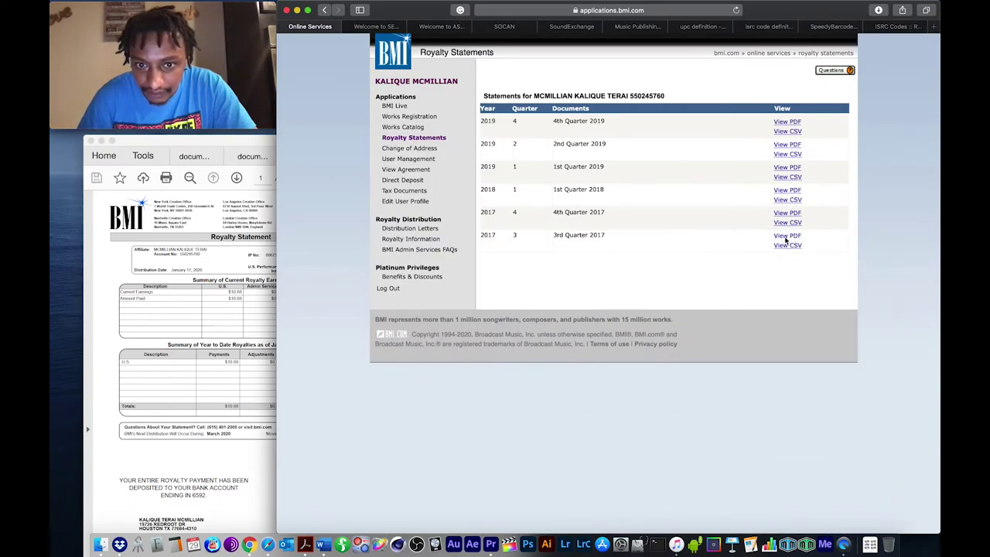
click(870, 545)
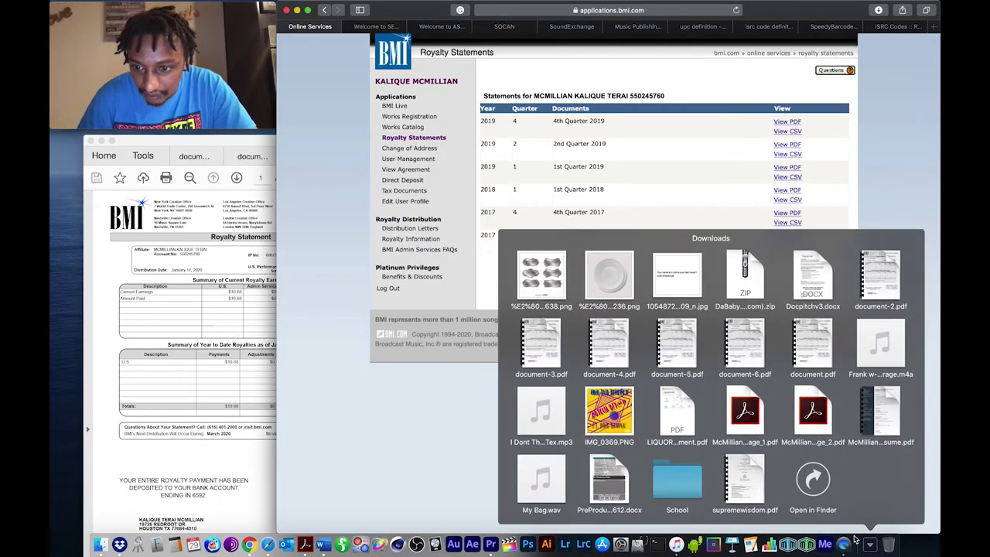
click(745, 345)
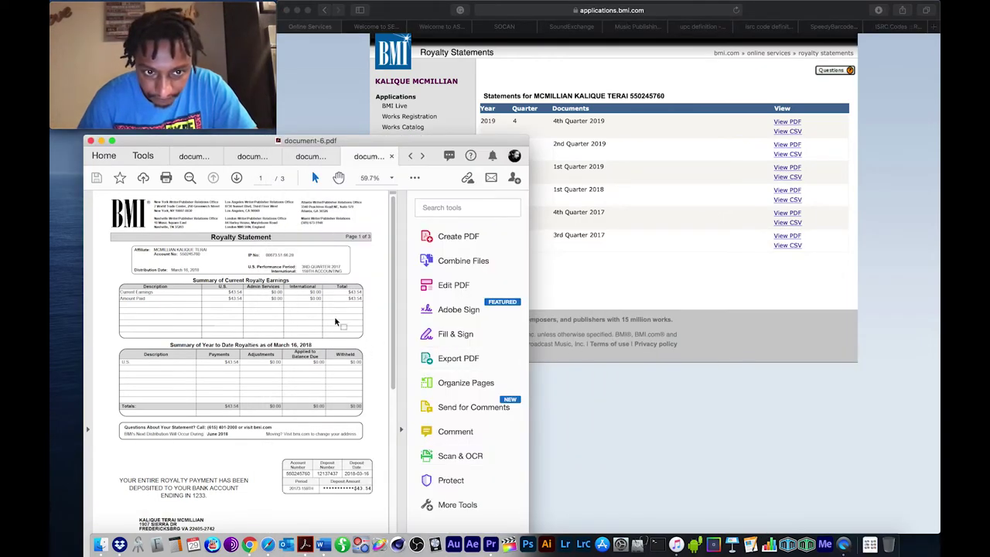
drag(392, 142, 438, 95)
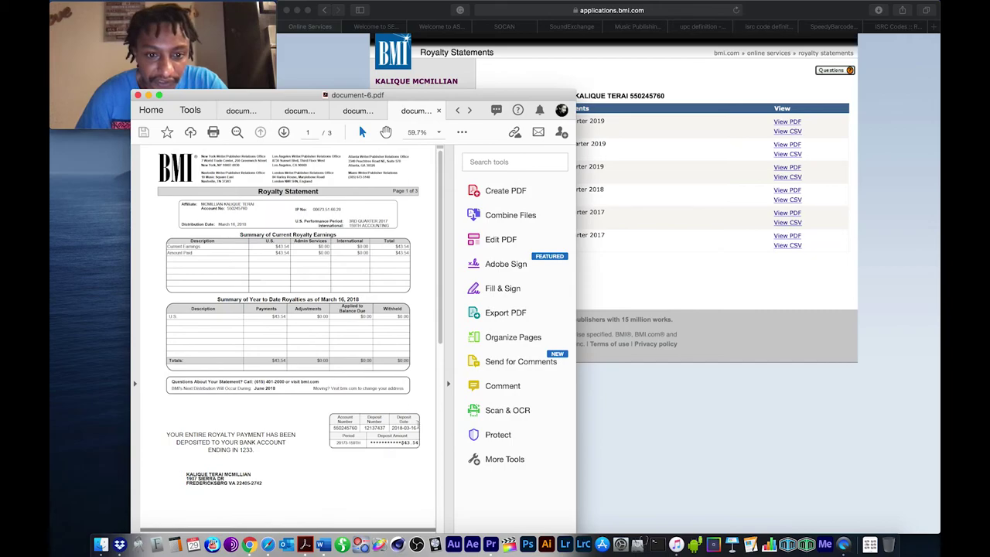
- Download the 2nd Quarter 2019 statement again and open it as document-7.pdf
click(871, 546)
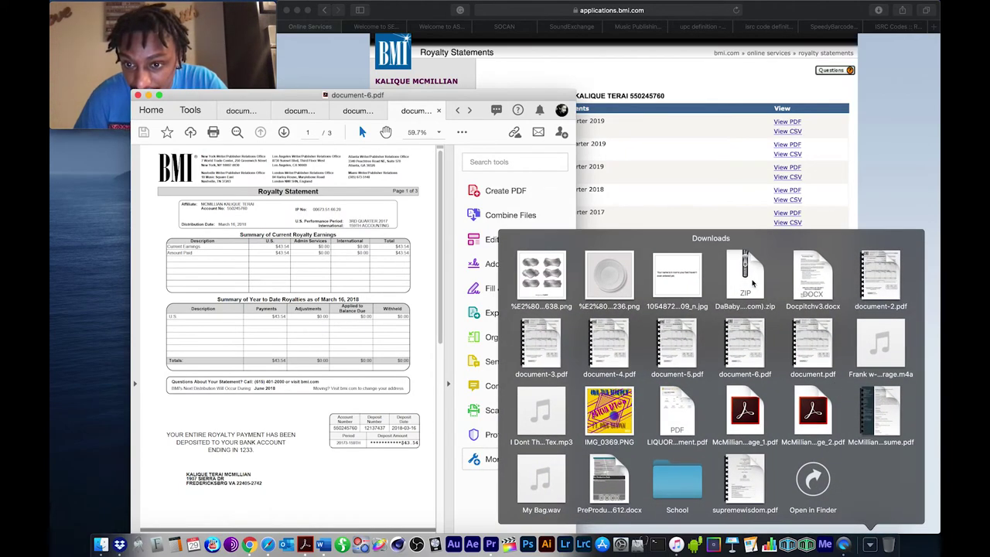
click(676, 175)
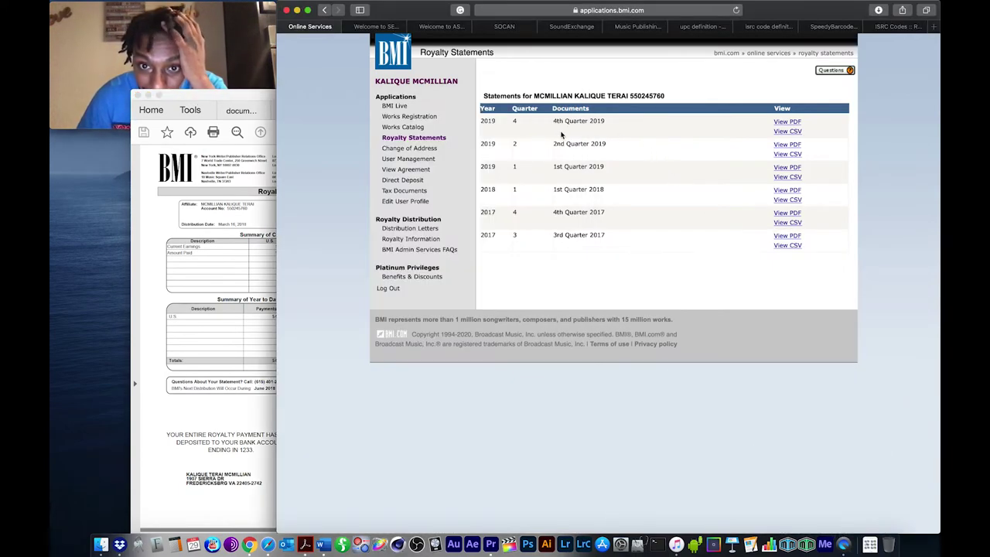
click(784, 145)
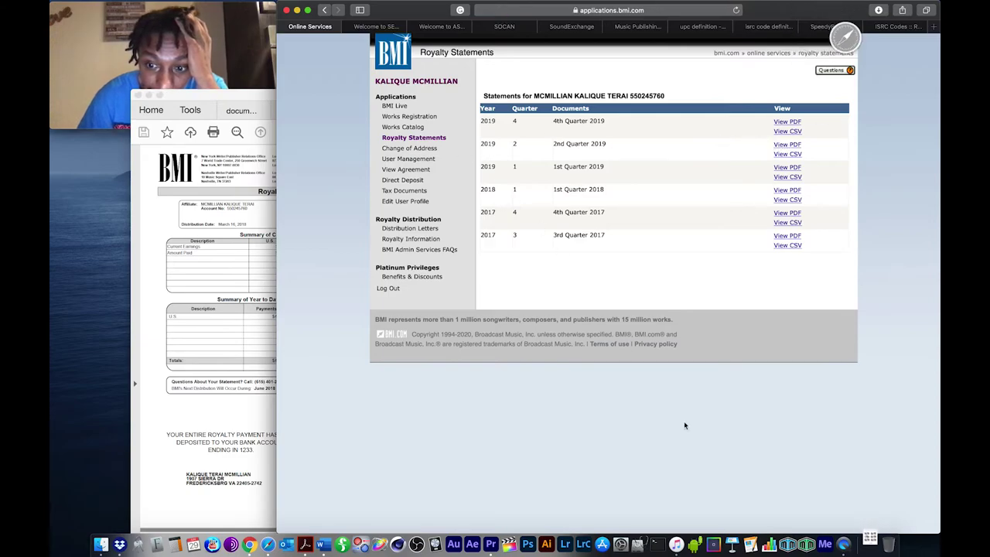
click(871, 545)
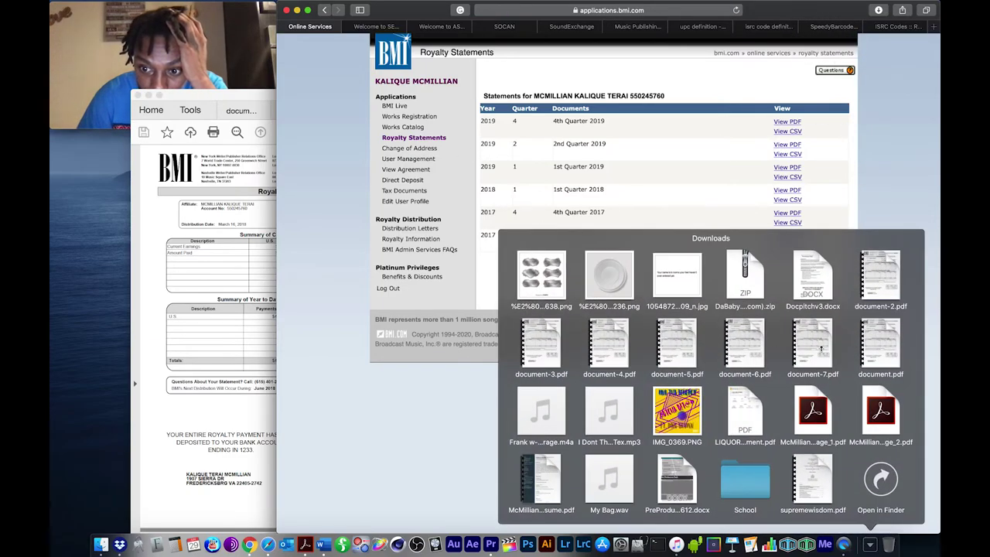
click(821, 348)
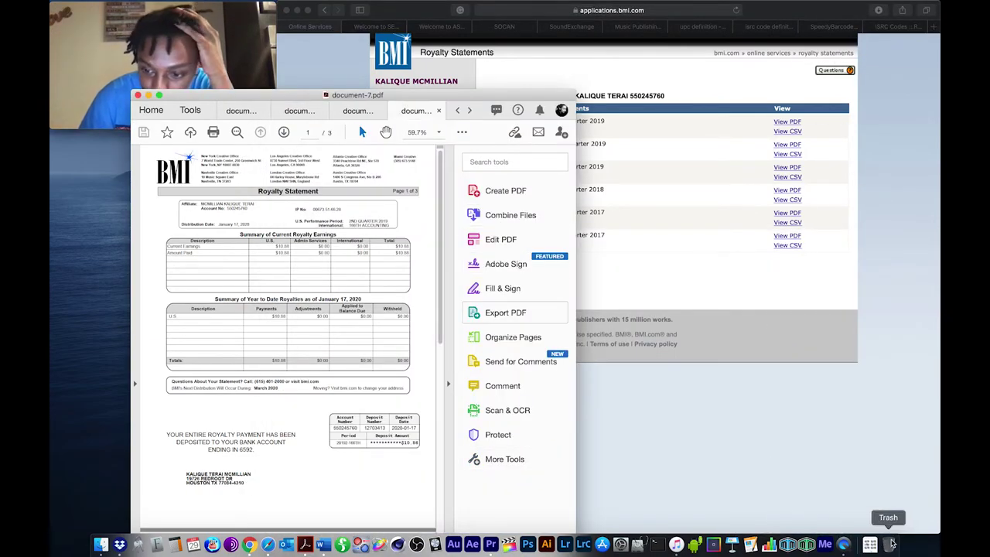
- Close the document.pdf through document-7.pdf tabs in Acrobat, leaving its Home screen
click(261, 113)
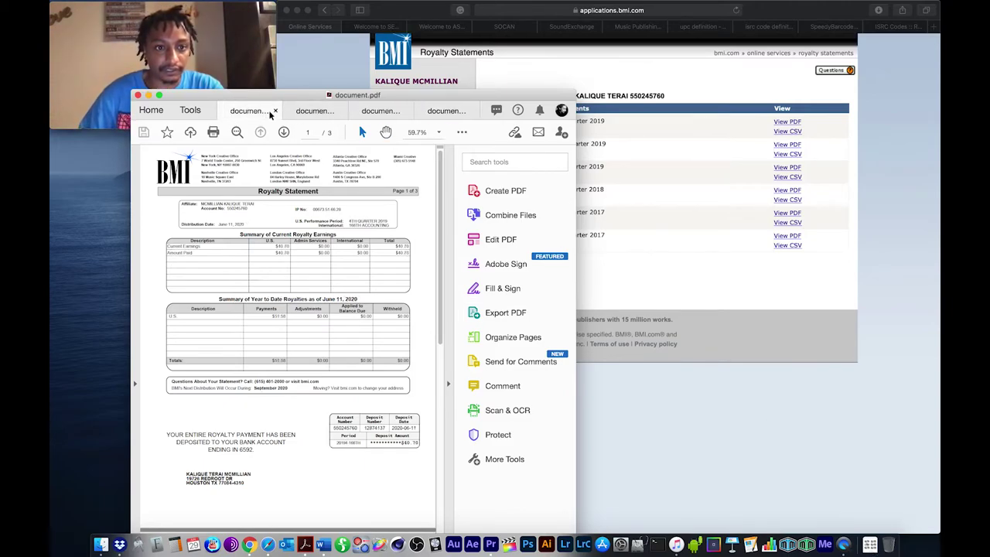
click(274, 111)
click(299, 110)
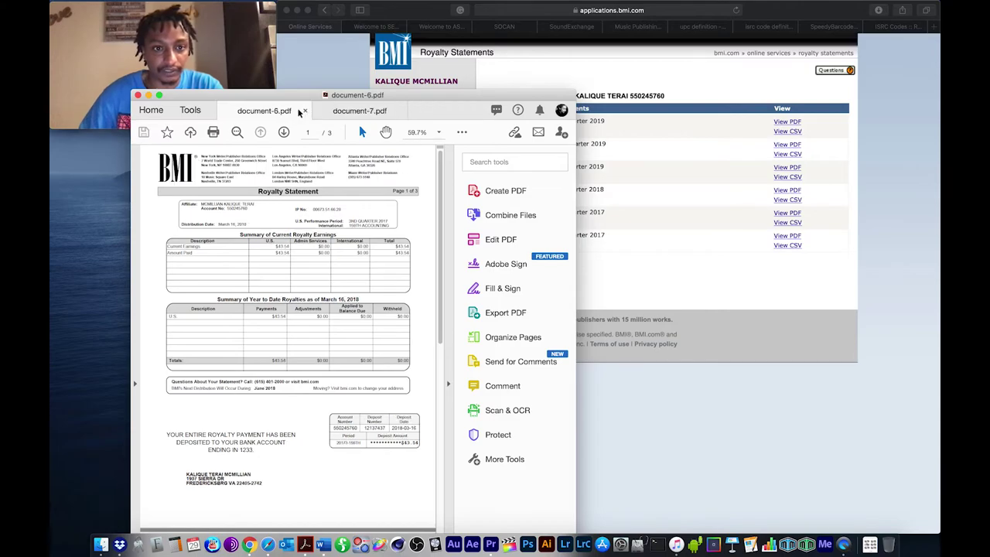
click(303, 111)
click(306, 110)
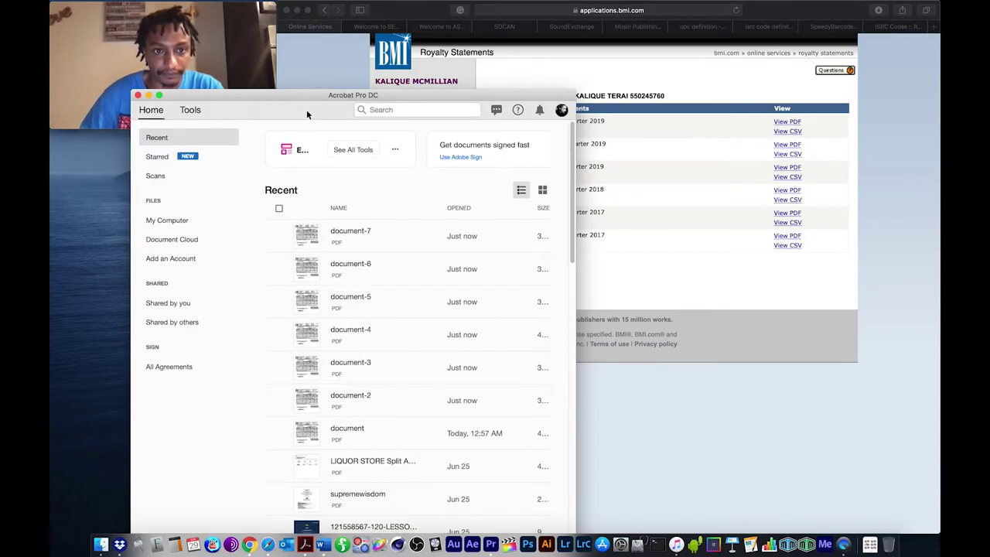
click(870, 545)
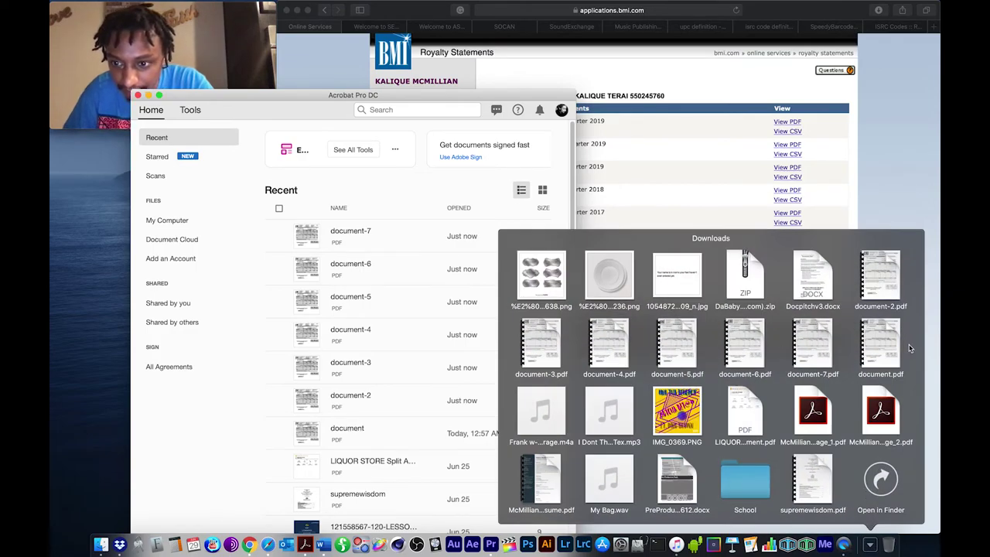
- Delete document-2.pdf through document-7.pdf from Downloads and return to the BMI statements page
drag(910, 348, 882, 551)
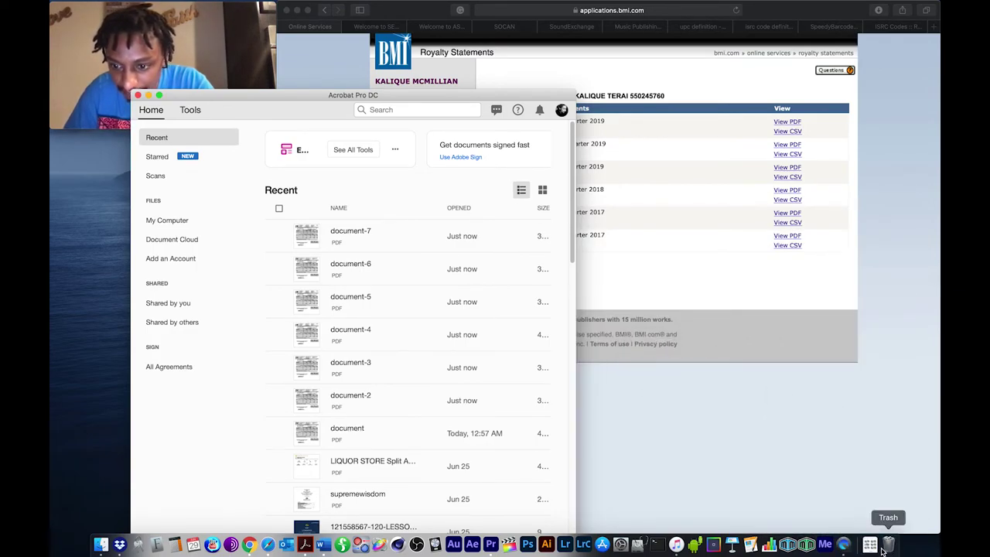
click(870, 544)
click(813, 478)
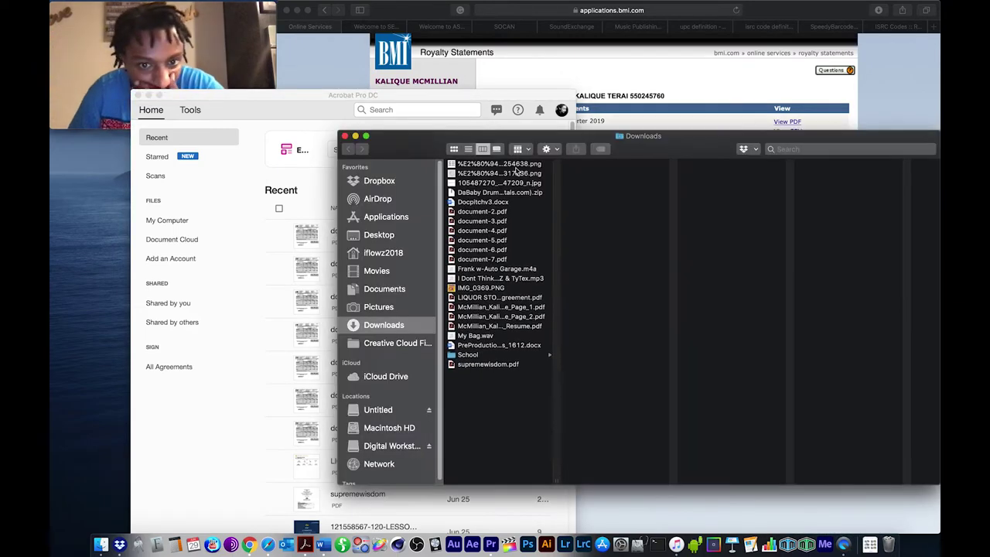
click(480, 212)
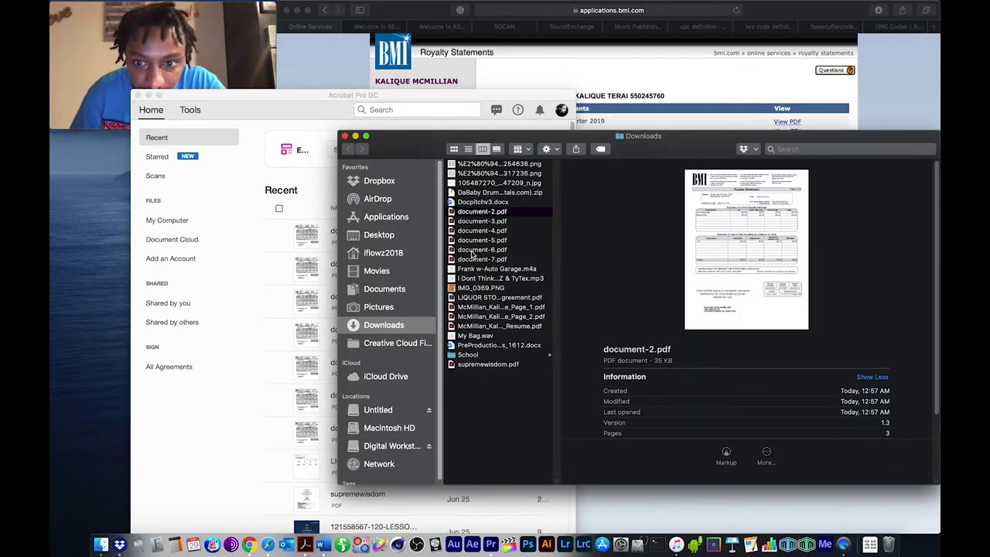
shift+click(472, 260)
key(super+BackSpace)
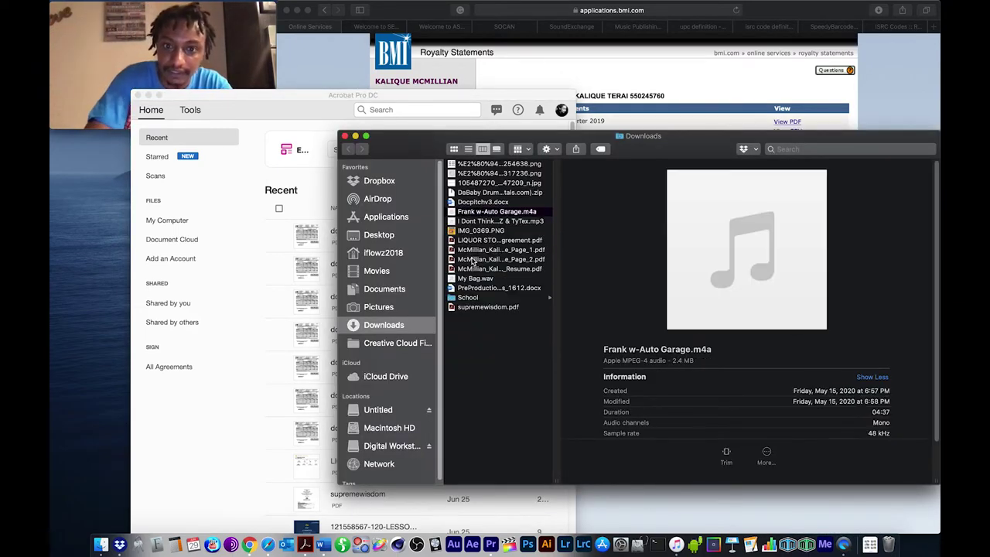
click(741, 83)
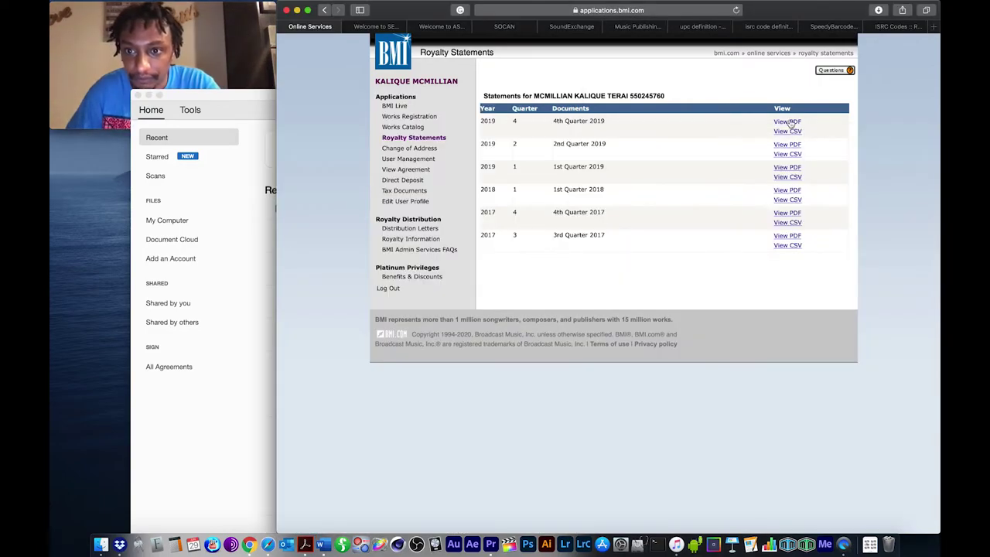
- Download the 4th, 2nd and 1st Quarter 2019, 1st Quarter 2018, and 4th and 3rd Quarter 2017 PDFs
click(788, 123)
click(787, 144)
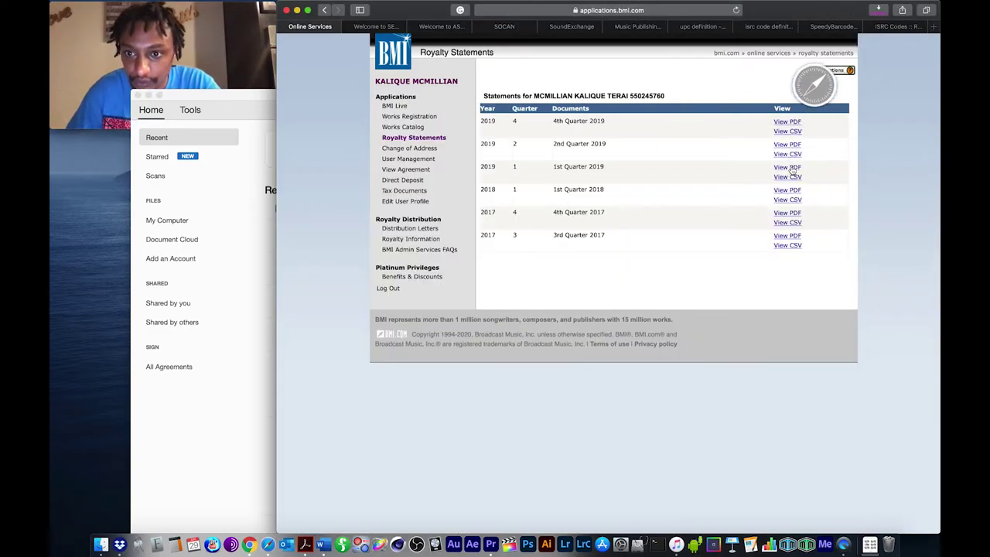
click(788, 168)
click(788, 190)
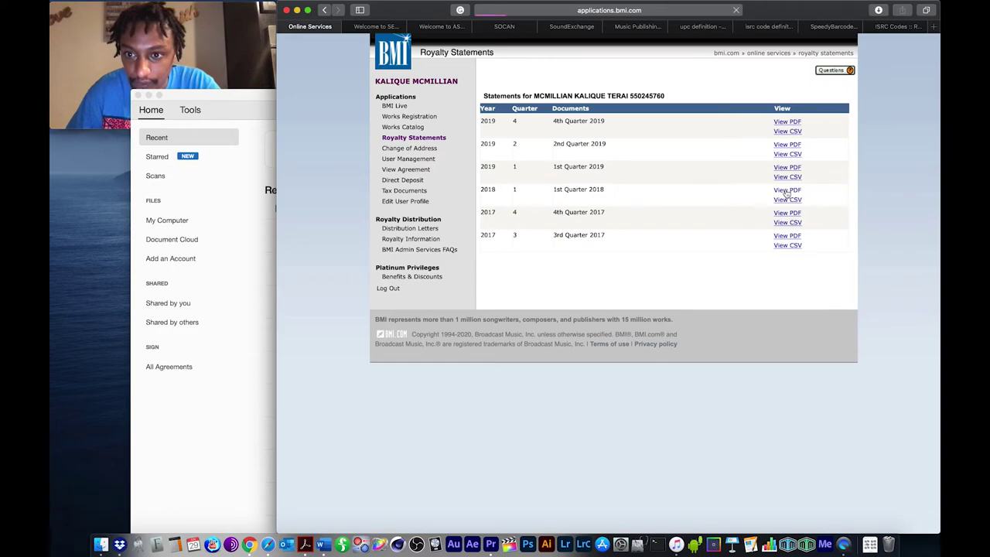
click(787, 213)
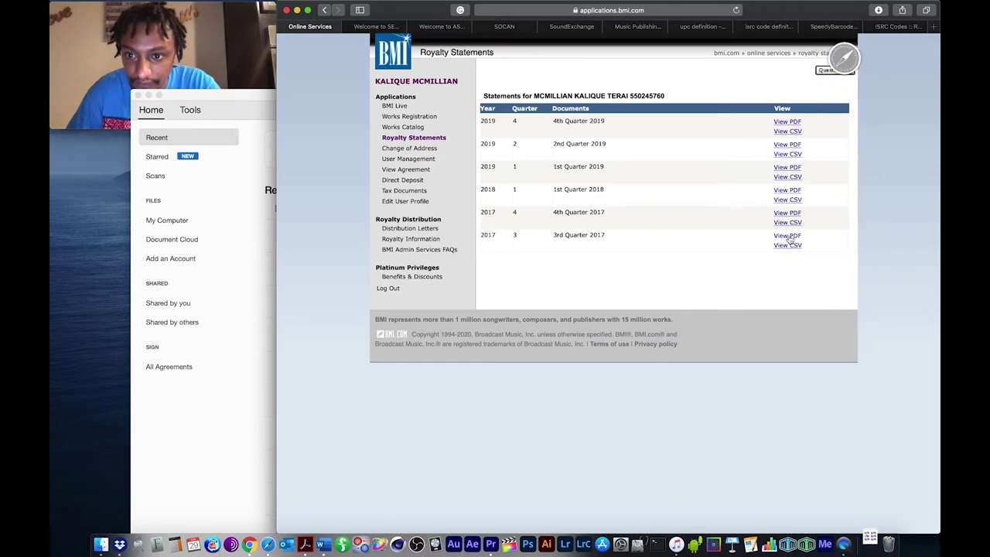
click(788, 236)
- Open the redownloaded document-2.pdf through document-6.pdf and the June 2020 statement in Acrobat
click(870, 543)
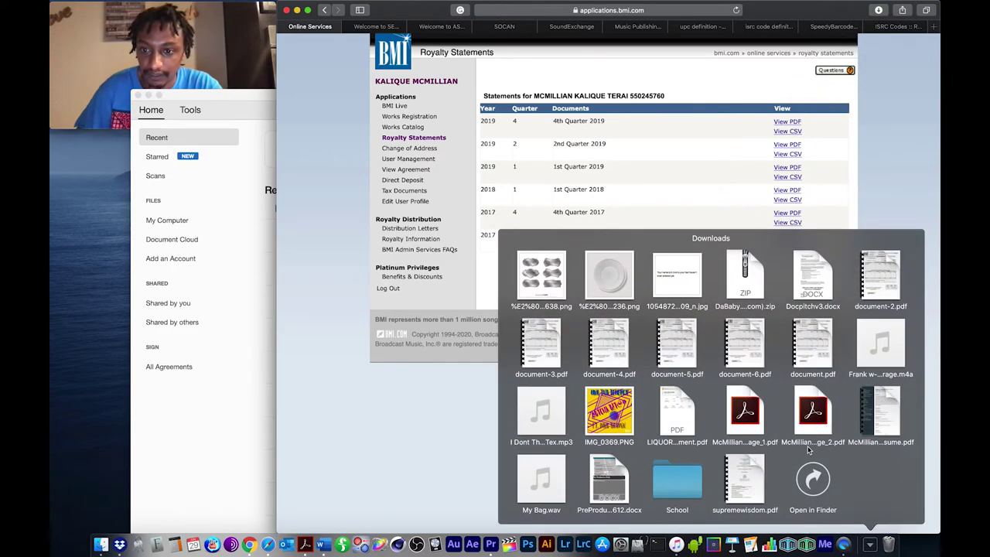
click(869, 268)
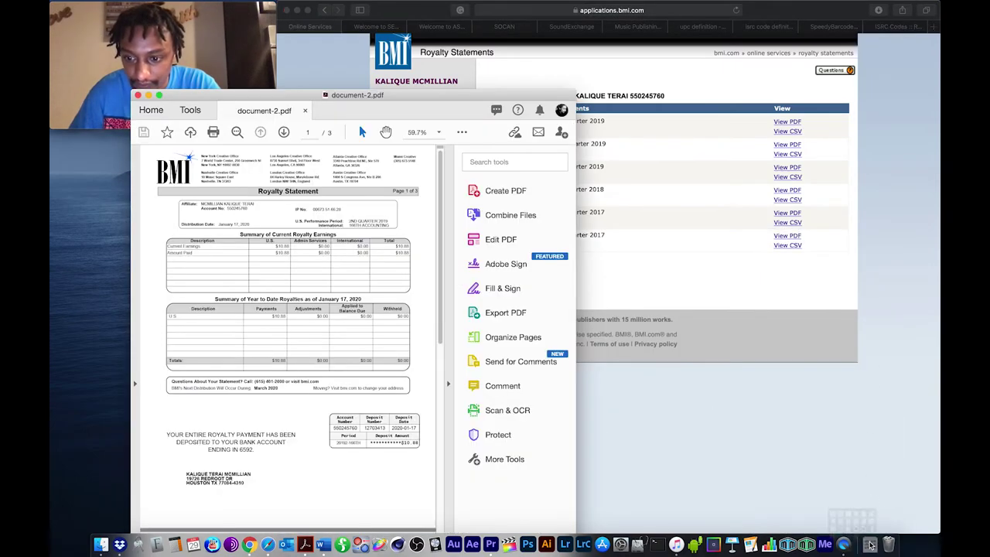
click(869, 543)
click(554, 355)
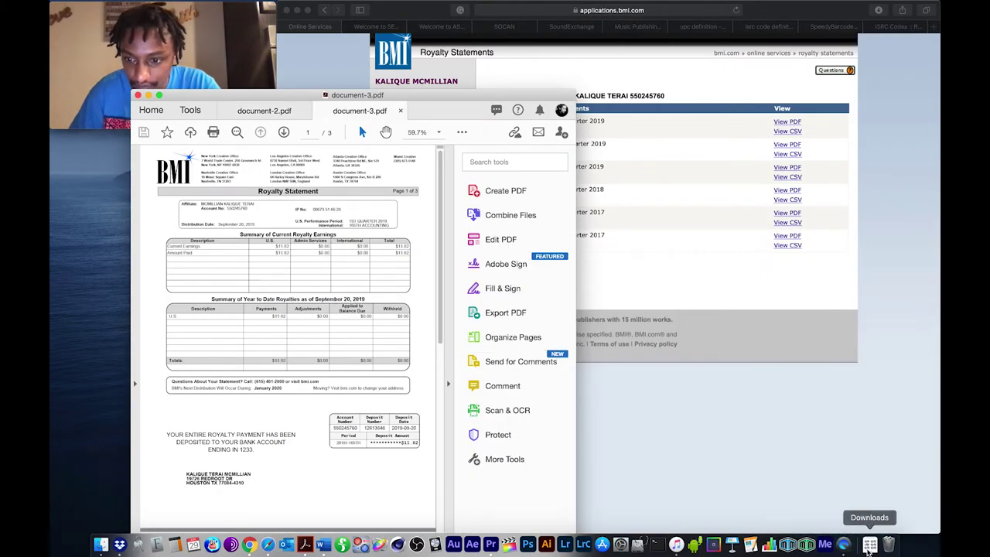
click(869, 543)
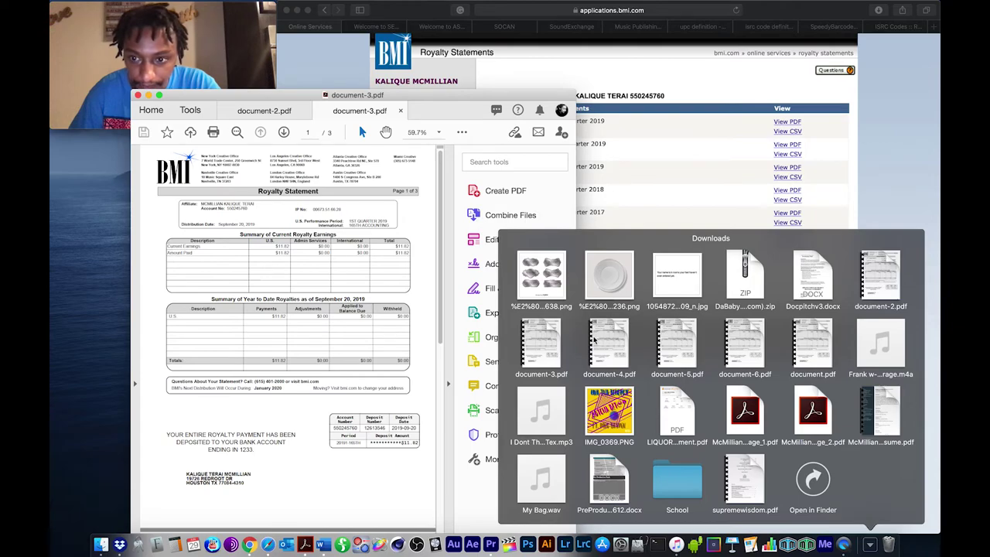
click(610, 344)
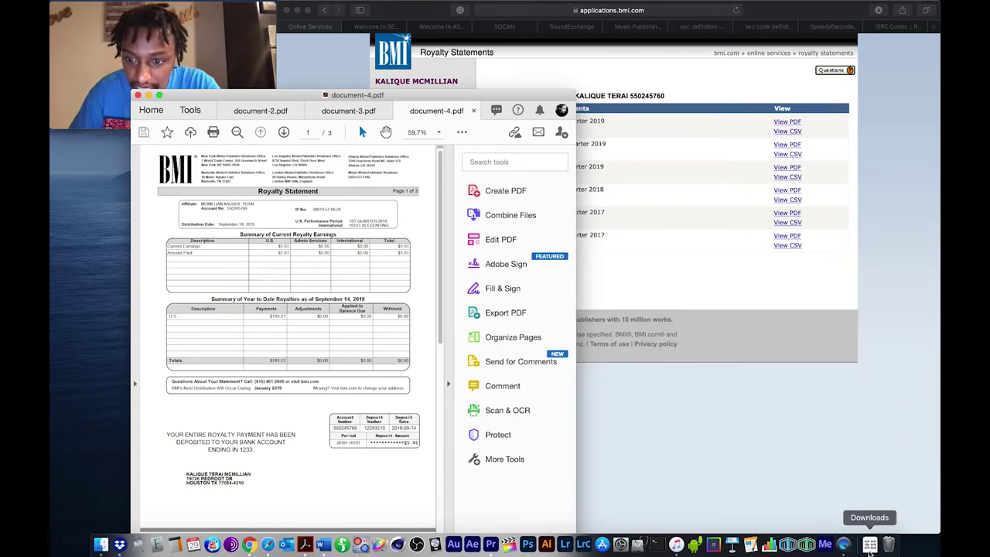
click(869, 544)
click(682, 357)
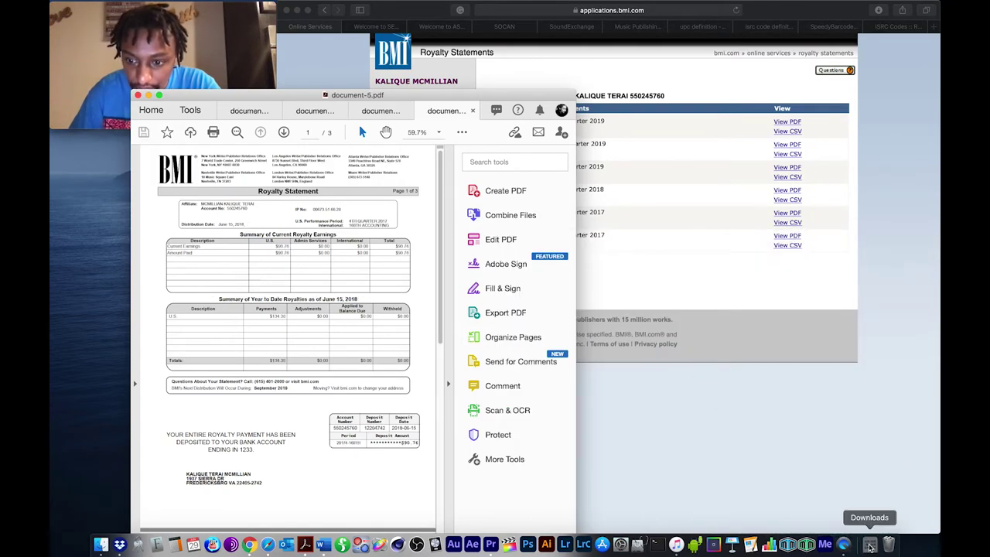
click(869, 544)
click(761, 352)
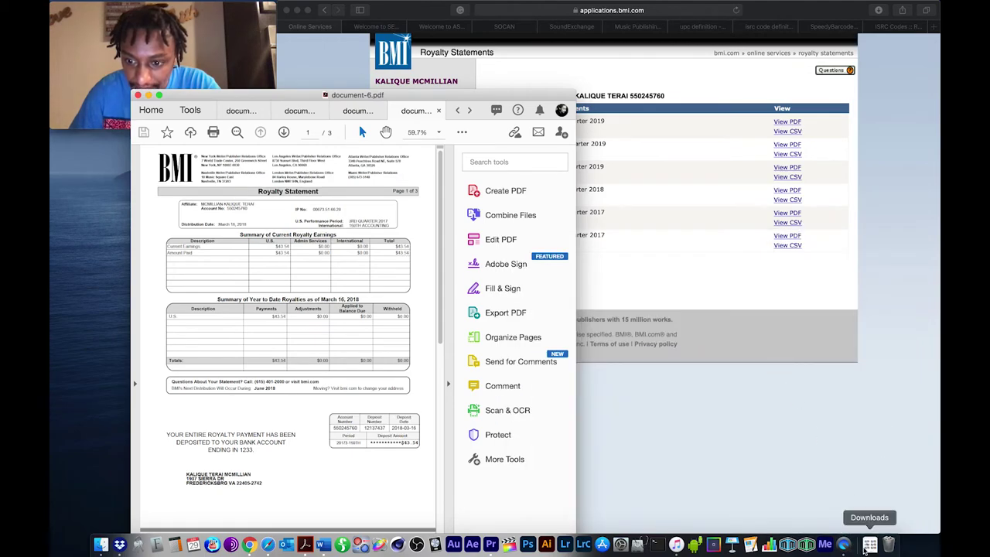
click(869, 544)
click(811, 351)
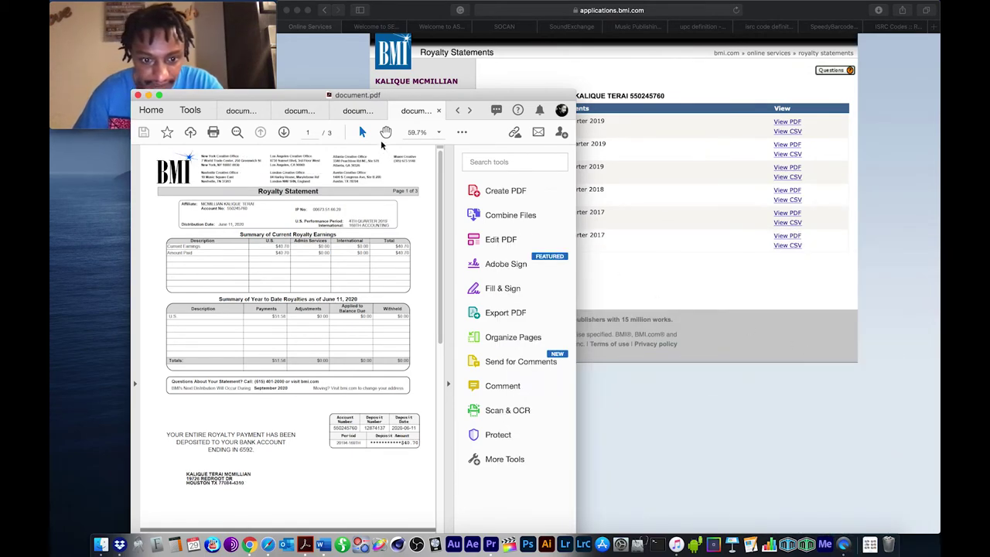
- Flip through the statement tabs, then close the January 2020, September 2019 and September 2018 statements
click(294, 111)
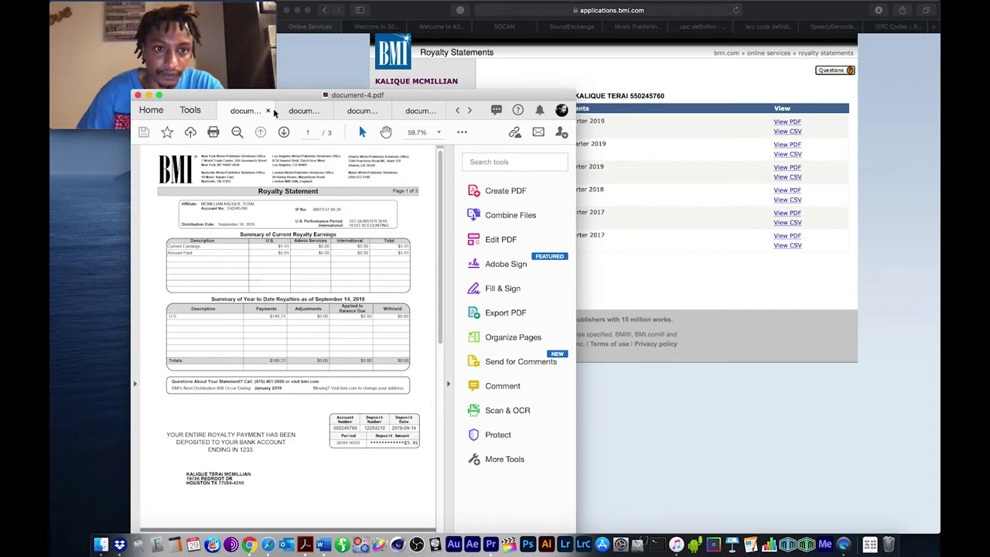
click(359, 111)
click(420, 110)
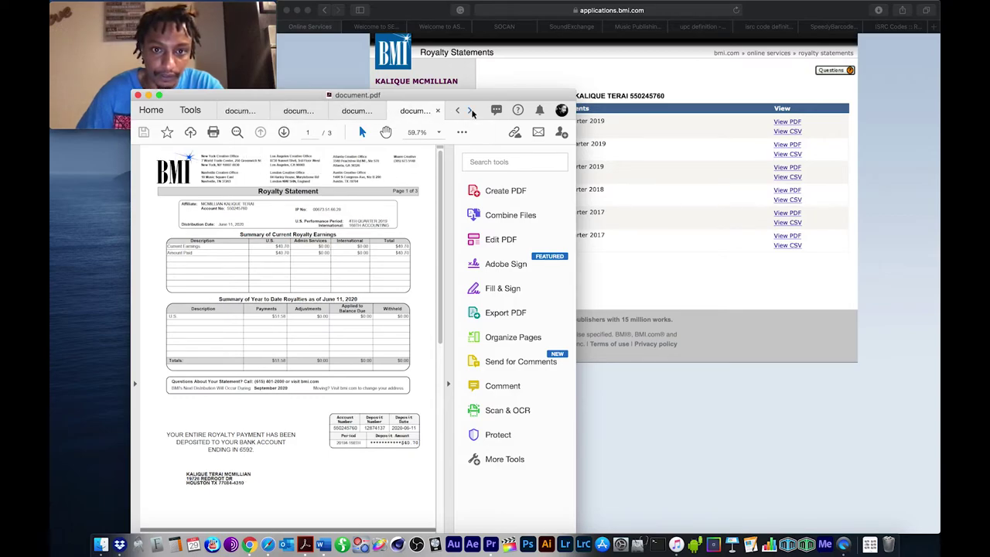
click(457, 112)
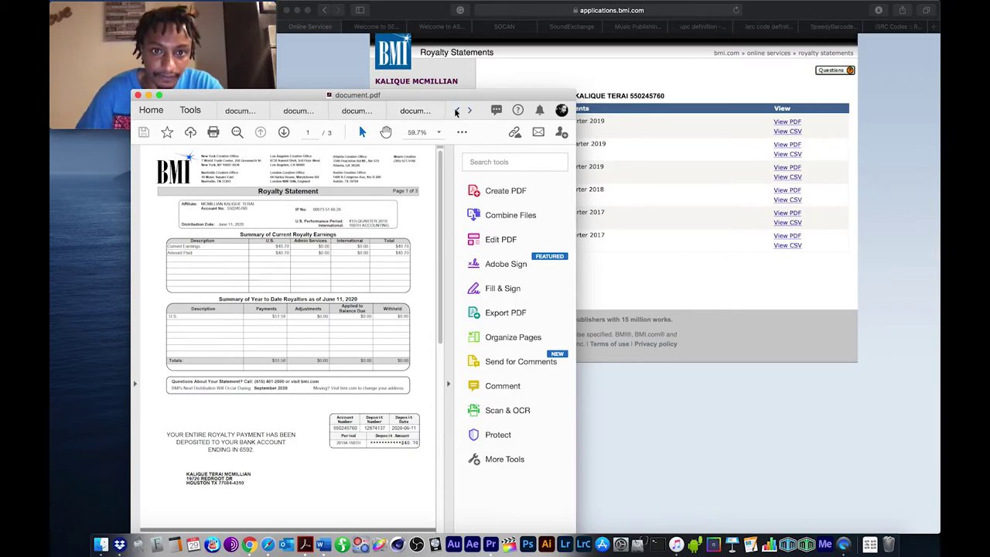
click(457, 112)
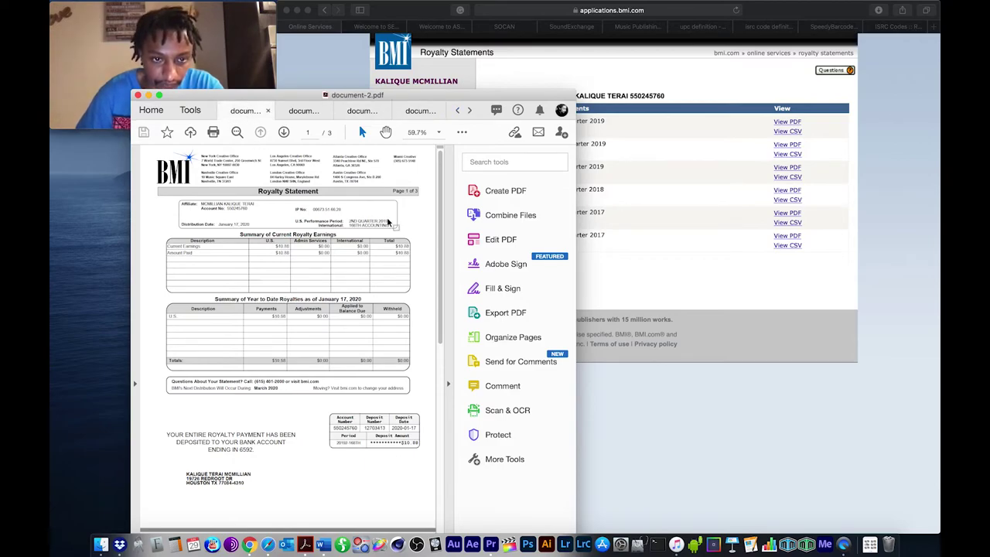
click(268, 111)
click(268, 111)
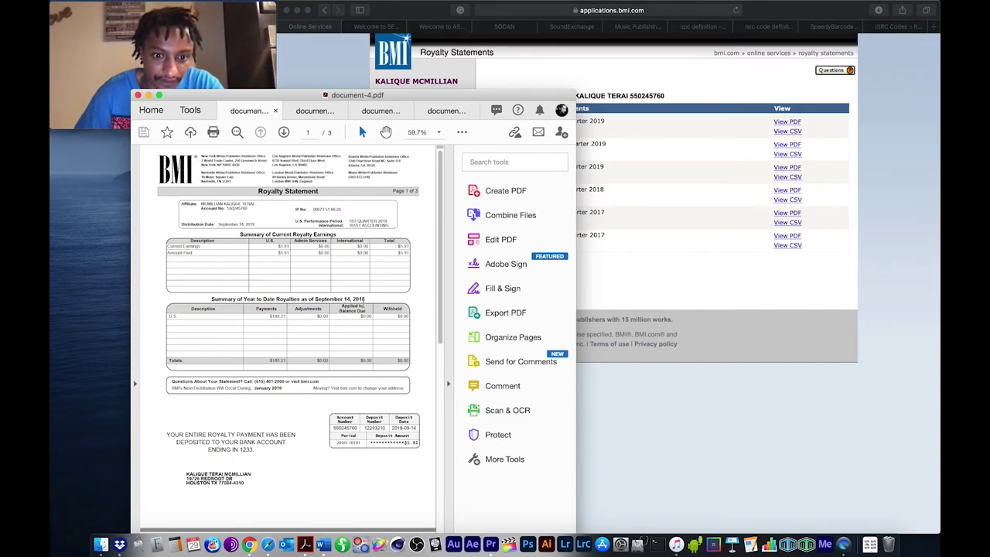
click(275, 112)
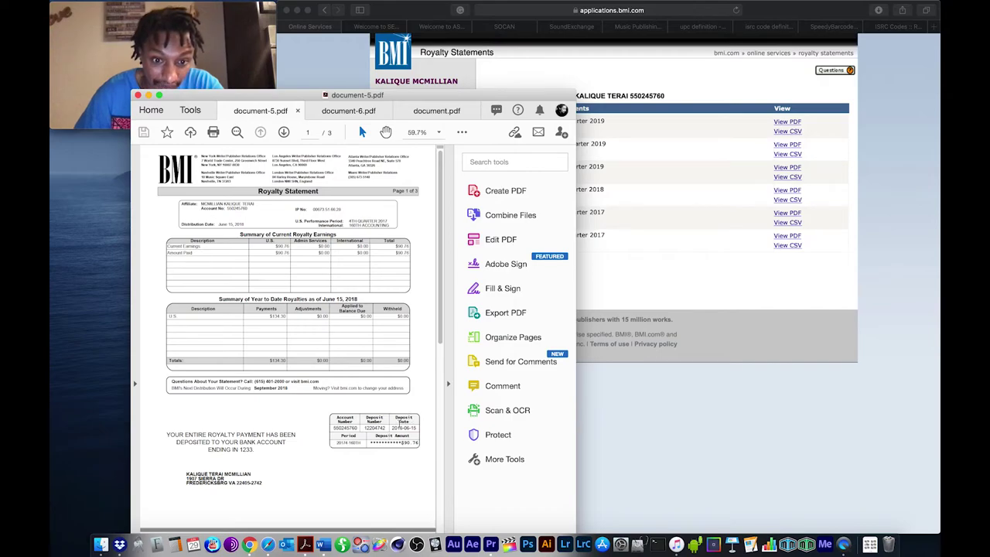
- Read the June 2018 statement's earnings and year-to-date tables up close, then close document-5.pdf
scroll(395, 434, up, 3)
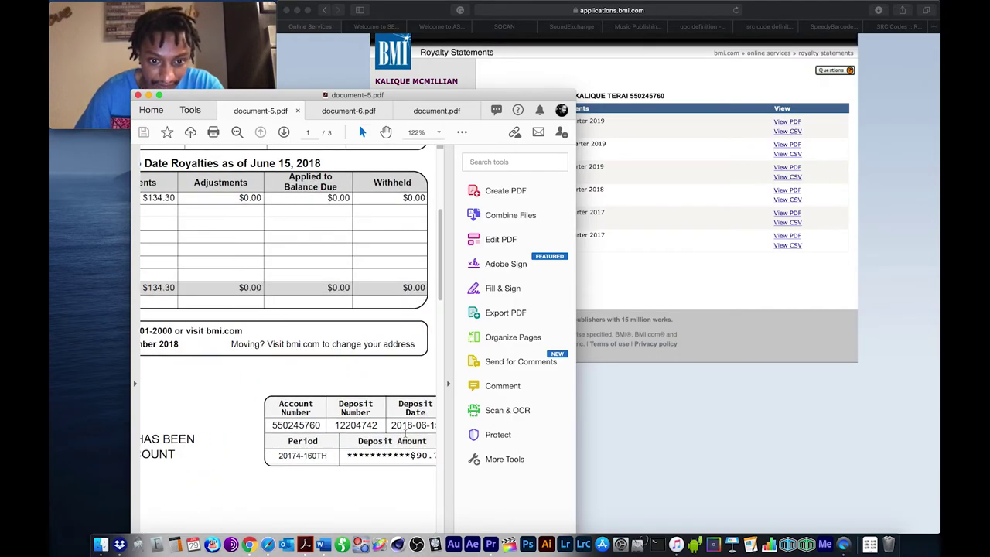
scroll(312, 297, down, 2)
scroll(312, 298, right, 1)
scroll(312, 297, up, 5)
scroll(324, 286, left, 1)
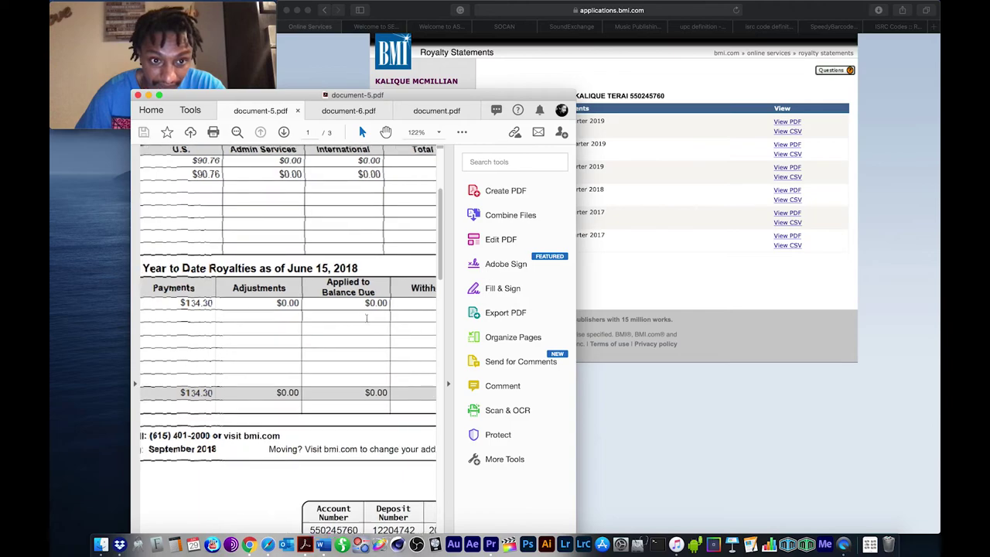
scroll(346, 271, down, 4)
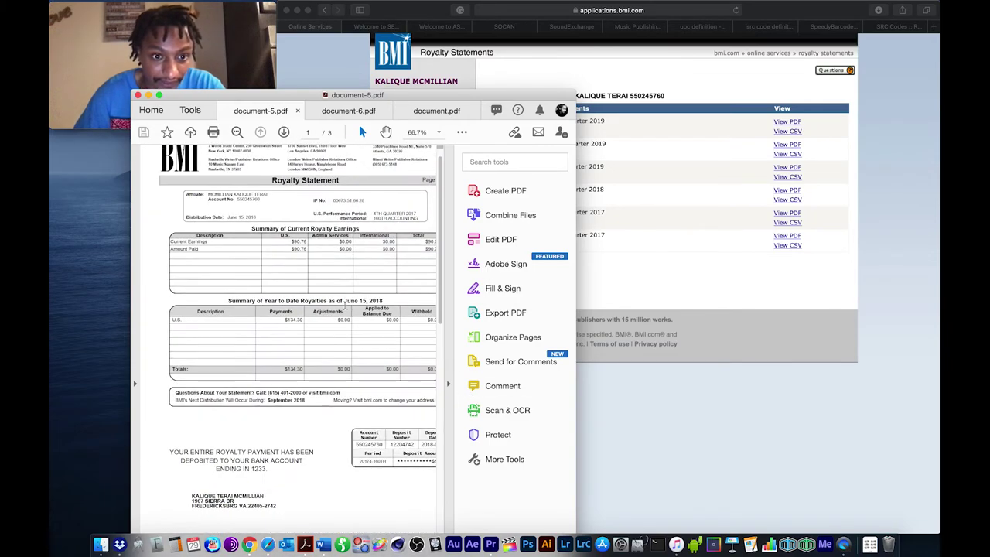
scroll(283, 242, up, 5)
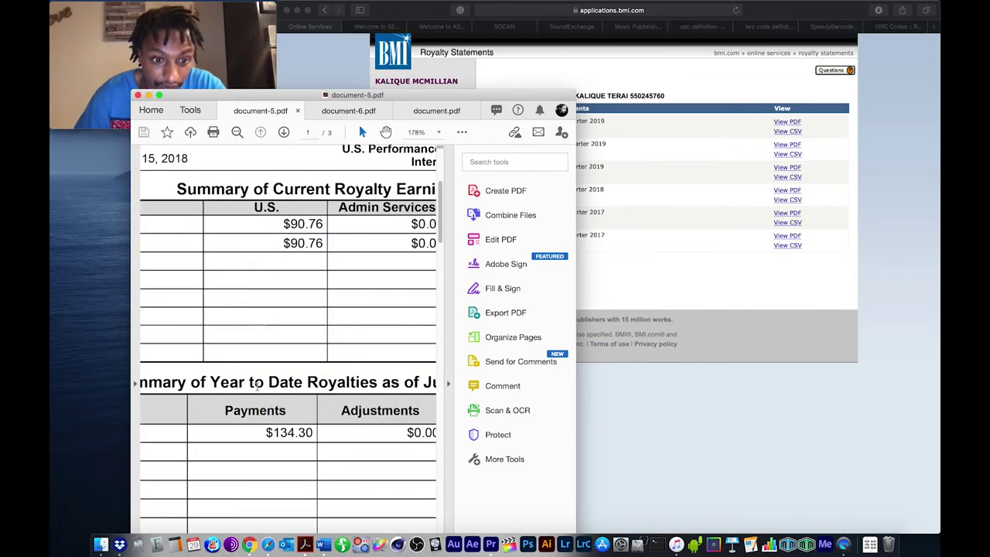
scroll(313, 403, down, 4)
scroll(313, 402, left, 1)
scroll(313, 402, down, 3)
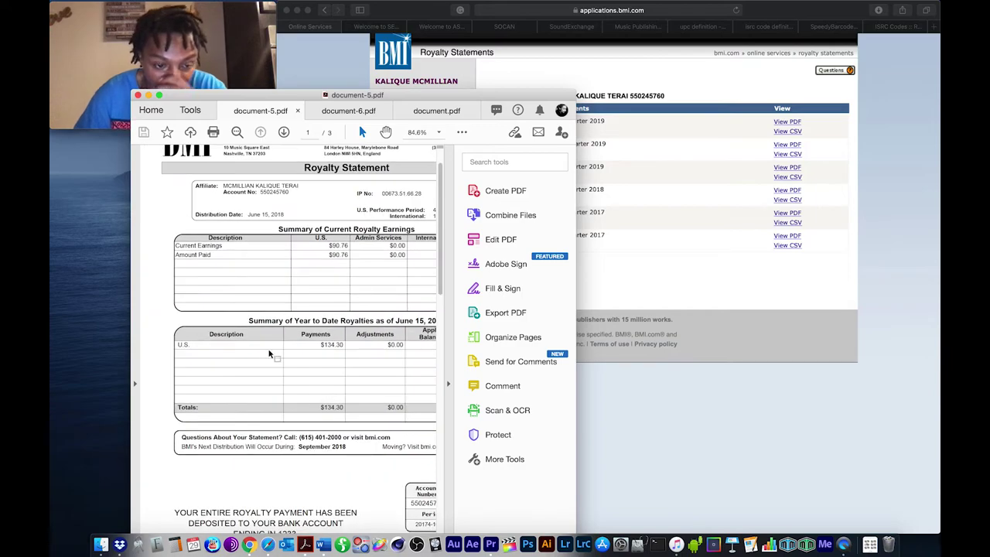
scroll(269, 354, up, 2)
scroll(269, 354, up, 3)
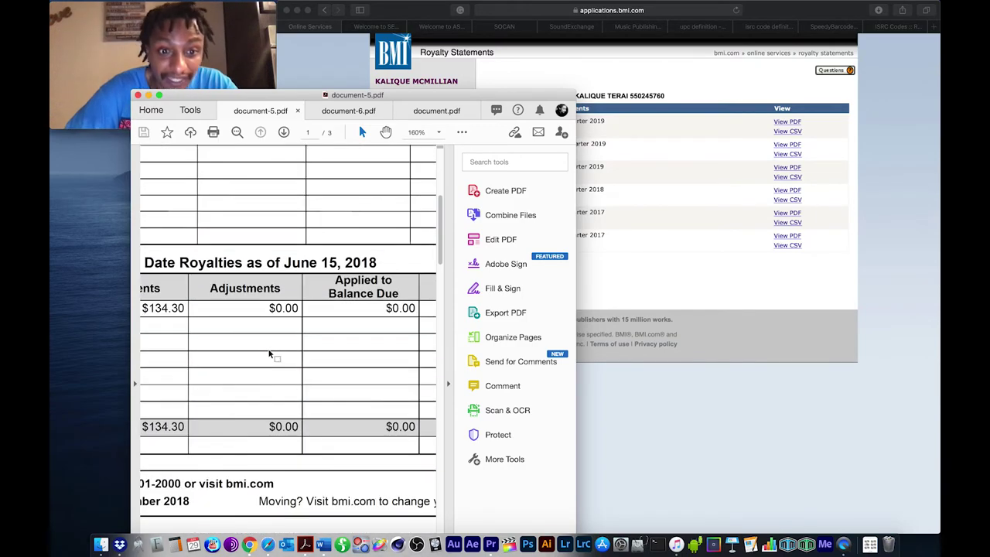
scroll(270, 354, up, 6)
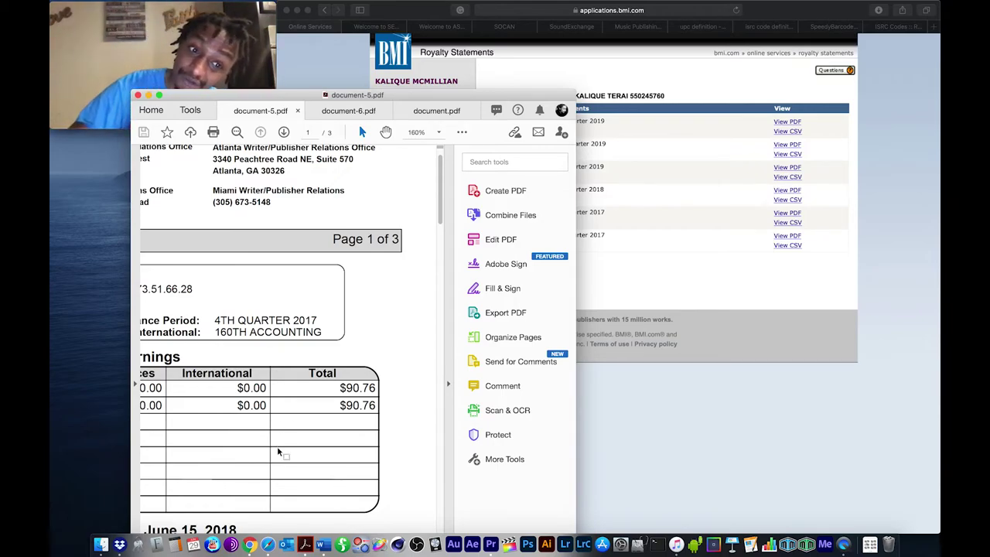
scroll(314, 385, down, 3)
scroll(297, 412, down, 3)
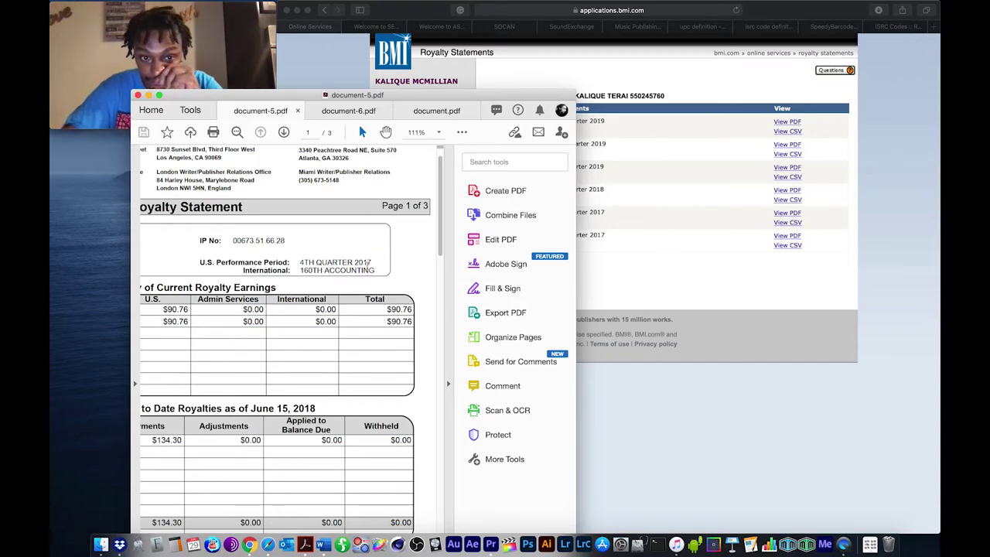
scroll(343, 256, down, 3)
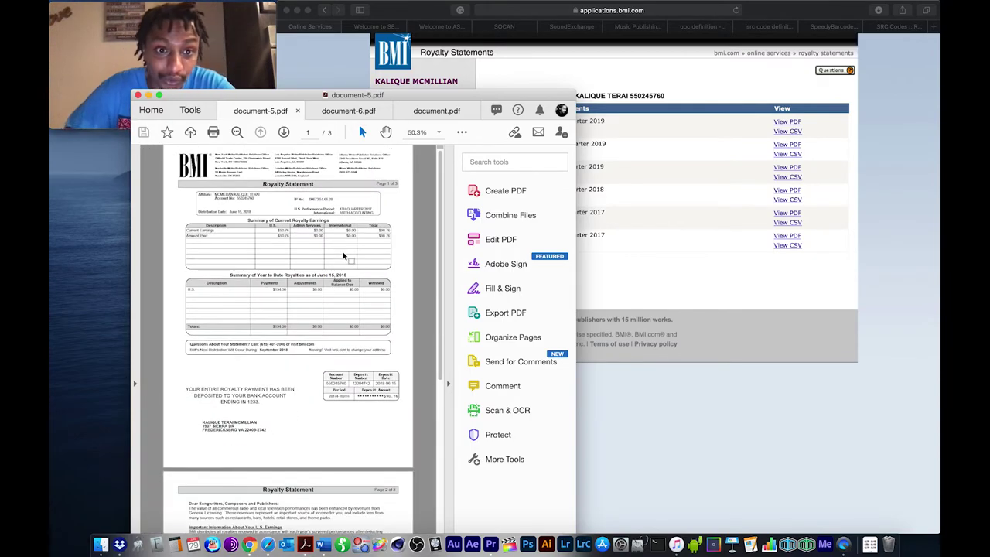
click(298, 112)
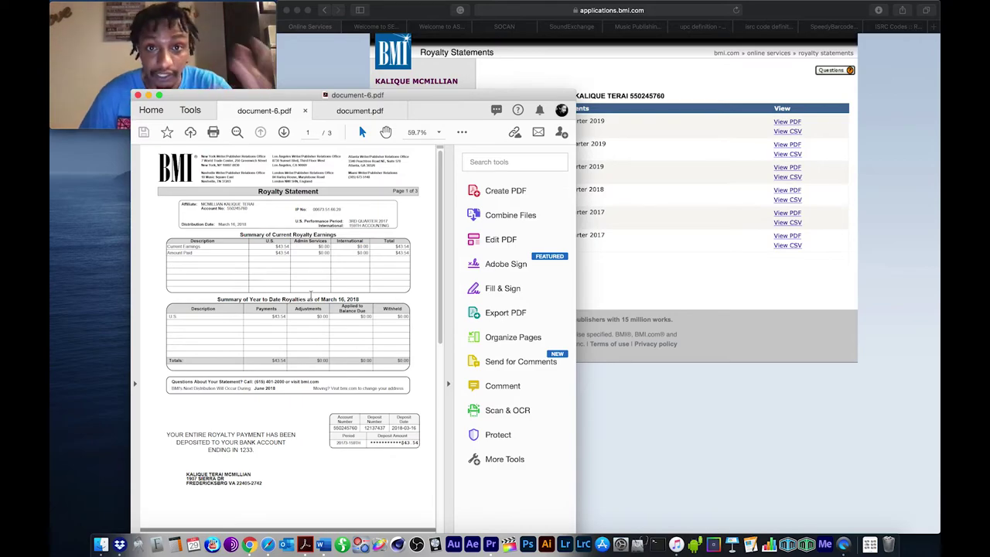
- Close document-6.pdf and document.pdf, quit Acrobat, and bring the BMI Royalty Statements page forward
click(305, 110)
click(304, 111)
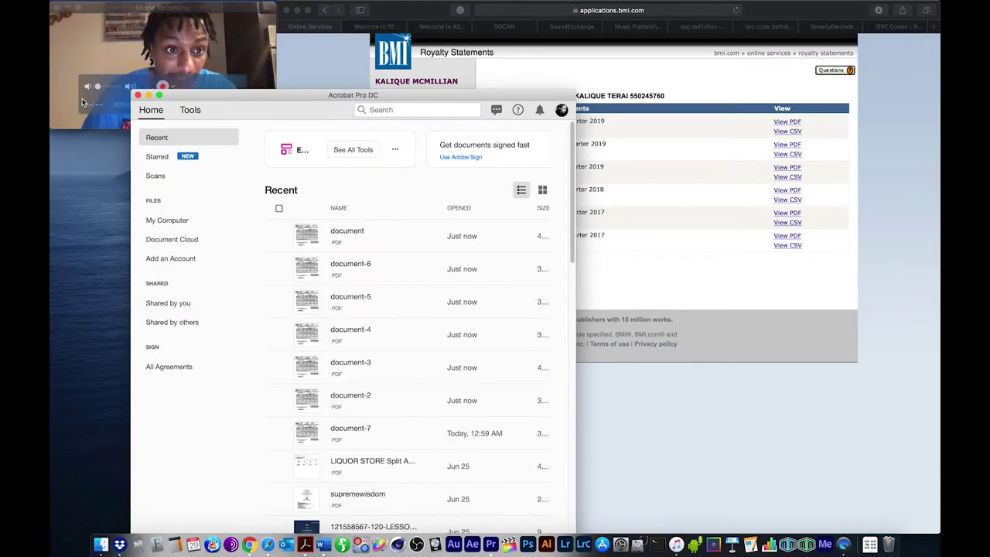
key(super+q)
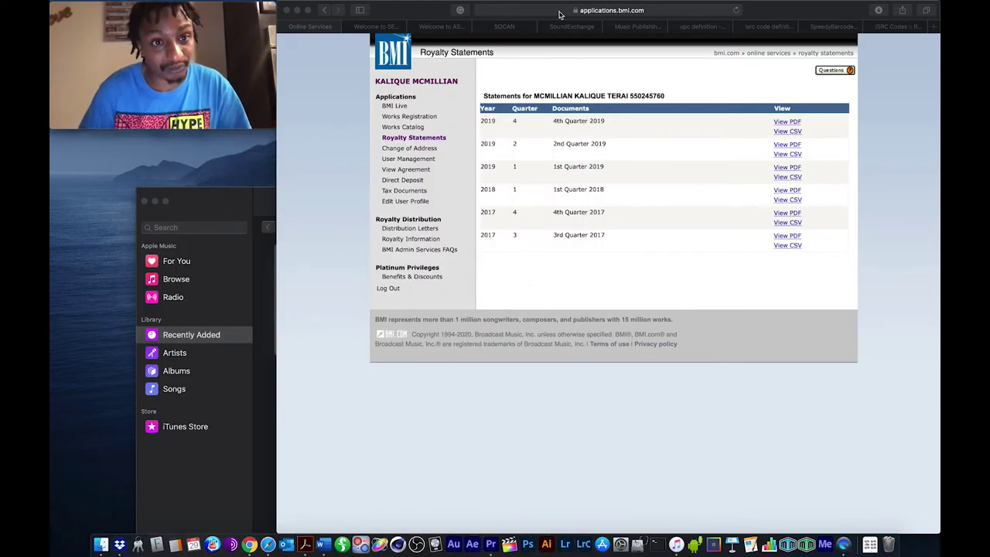
click(514, 175)
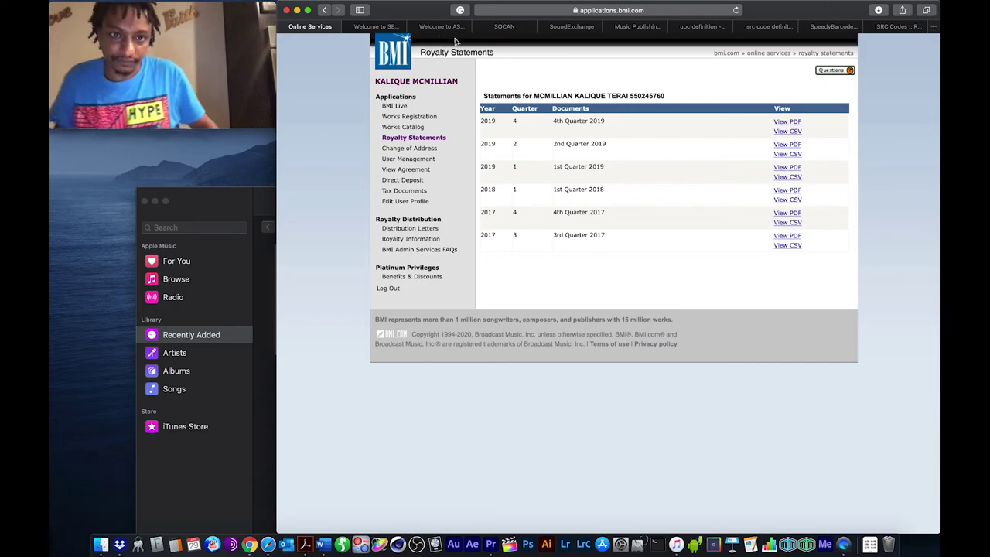
- Close the BMI Online Services, SESAC, ASCAP and SOCAN tabs in Safari
click(282, 27)
click(282, 27)
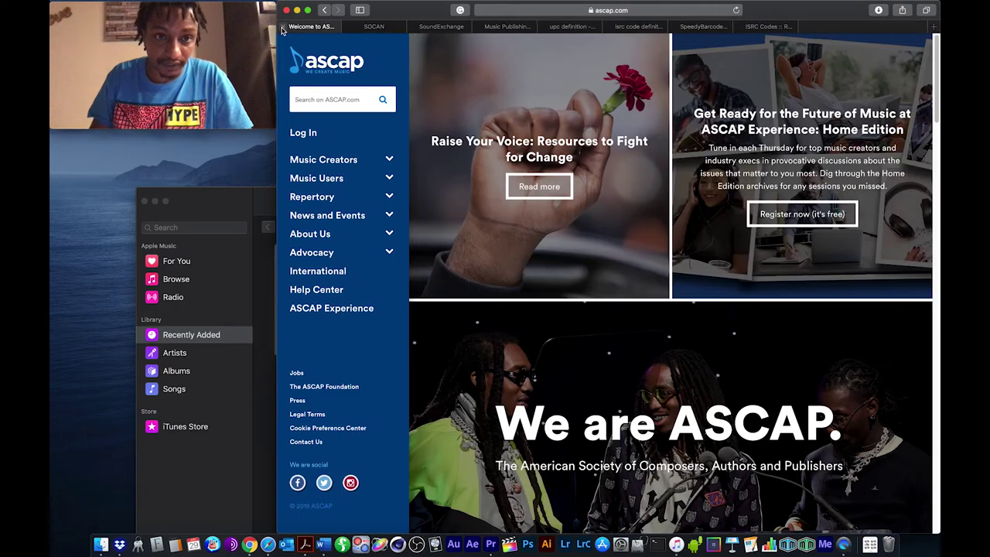
click(282, 28)
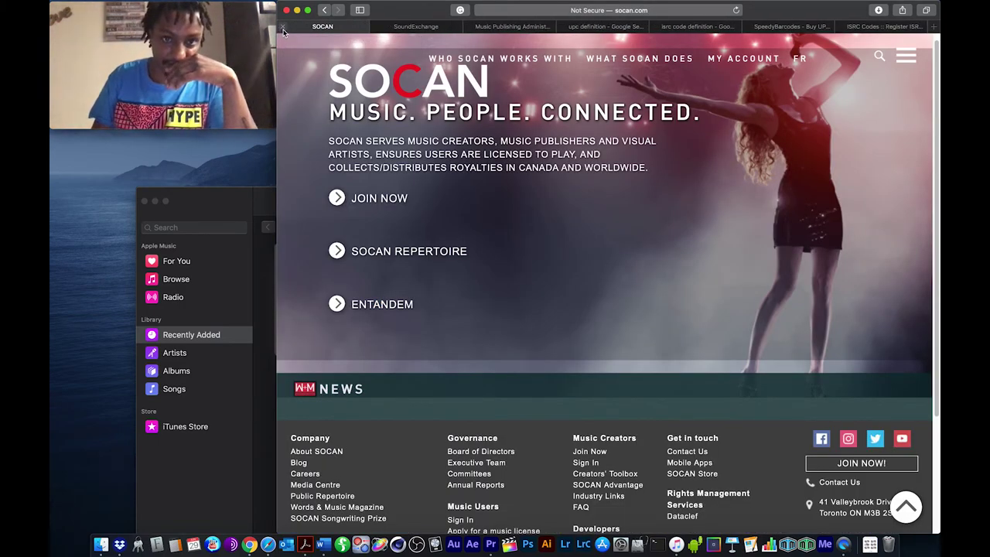
click(283, 27)
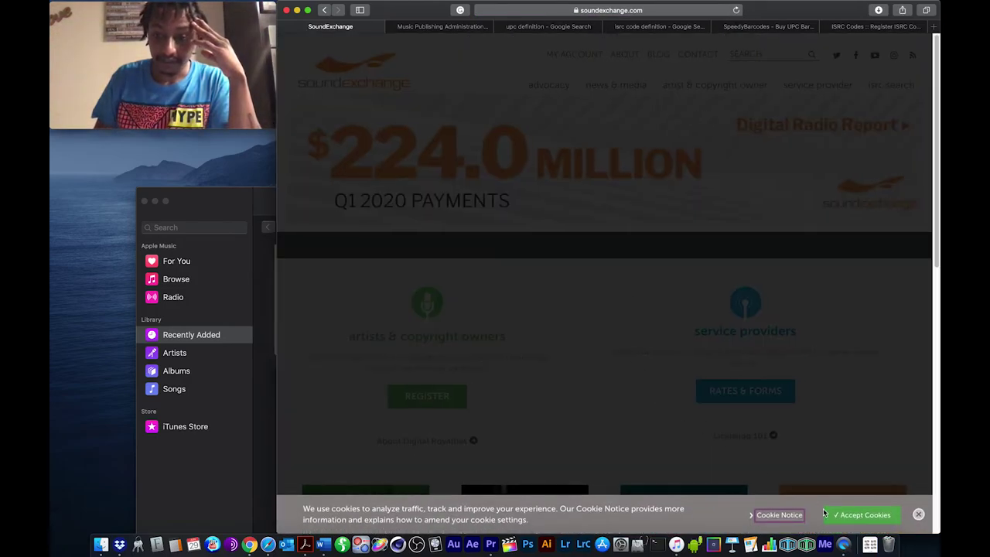
- Accept the cookie notice on the SoundExchange home page
click(861, 516)
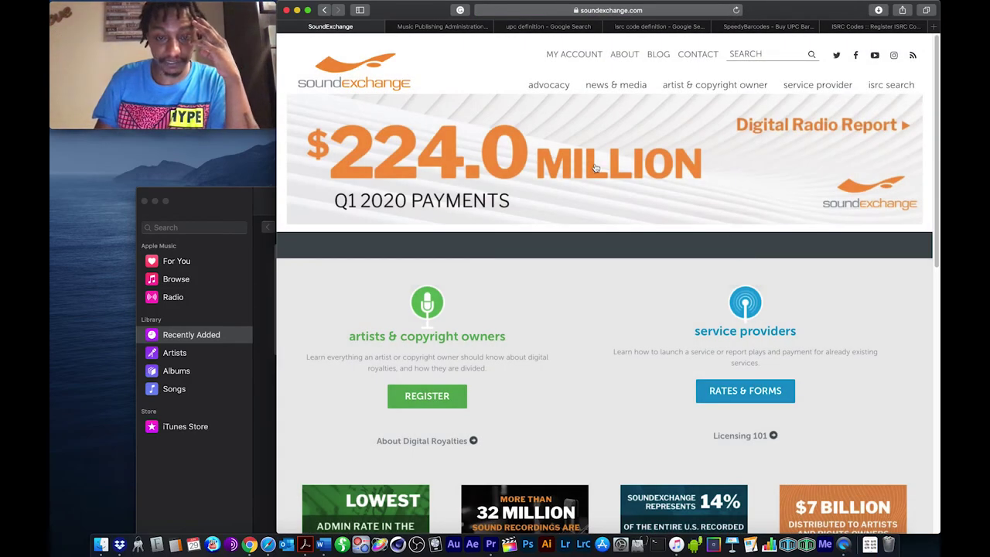
scroll(624, 207, down, 1)
scroll(478, 227, up, 1)
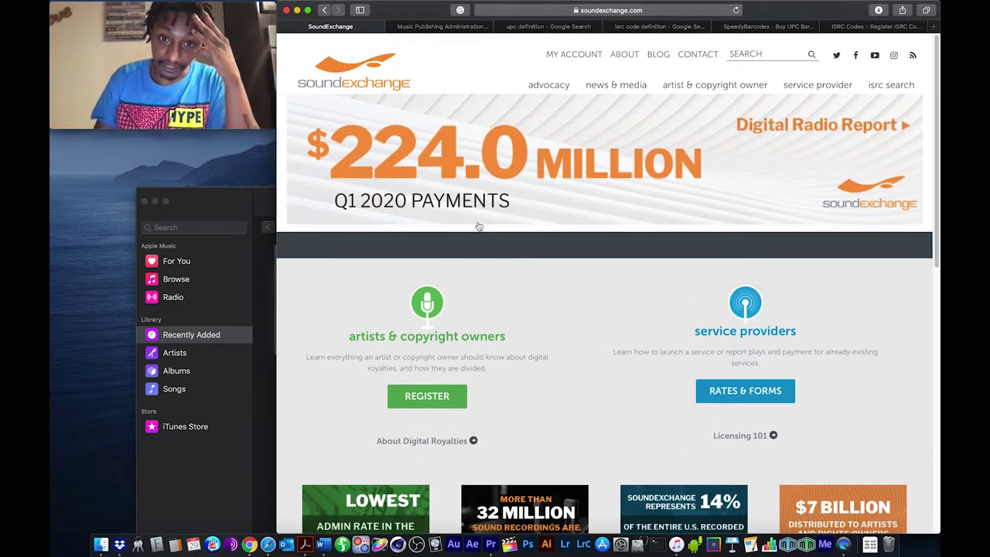
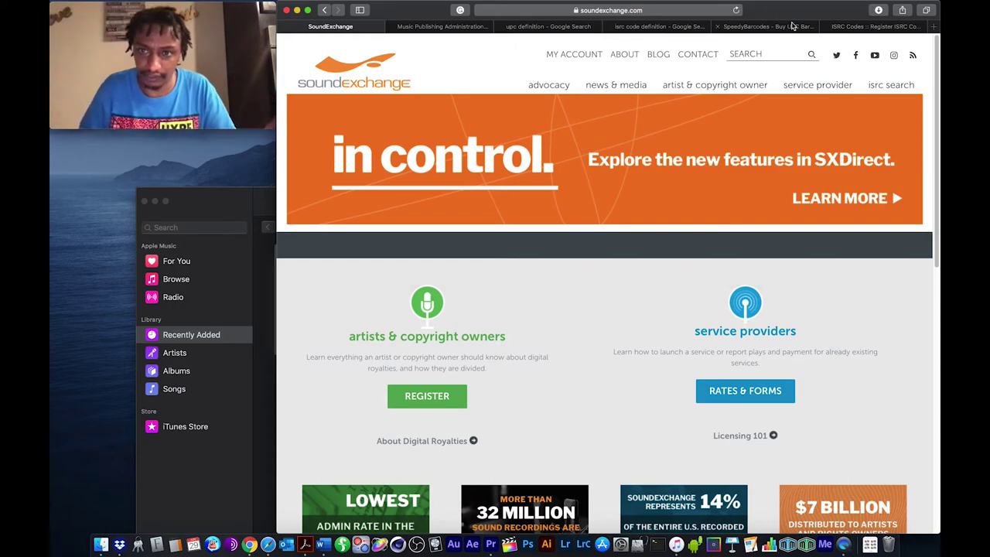
- Show the 'upc definition' Google results, briefly opening and dismissing the barcode image's context menu
click(545, 27)
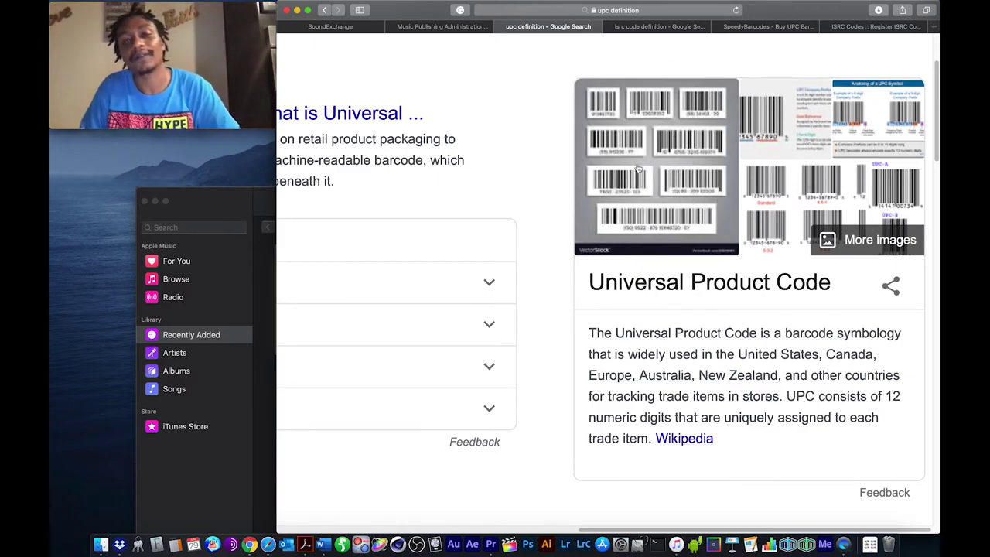
right_click(683, 189)
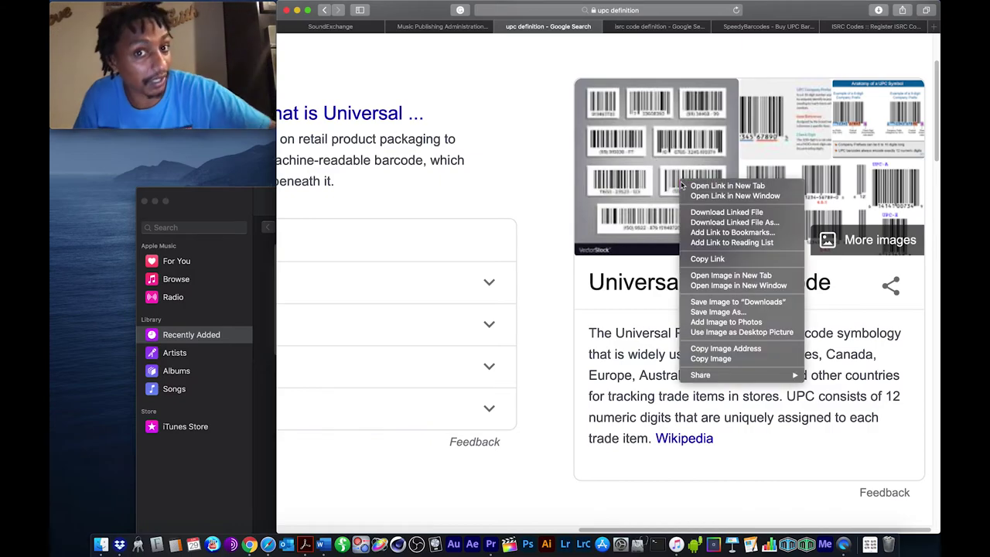
click(533, 141)
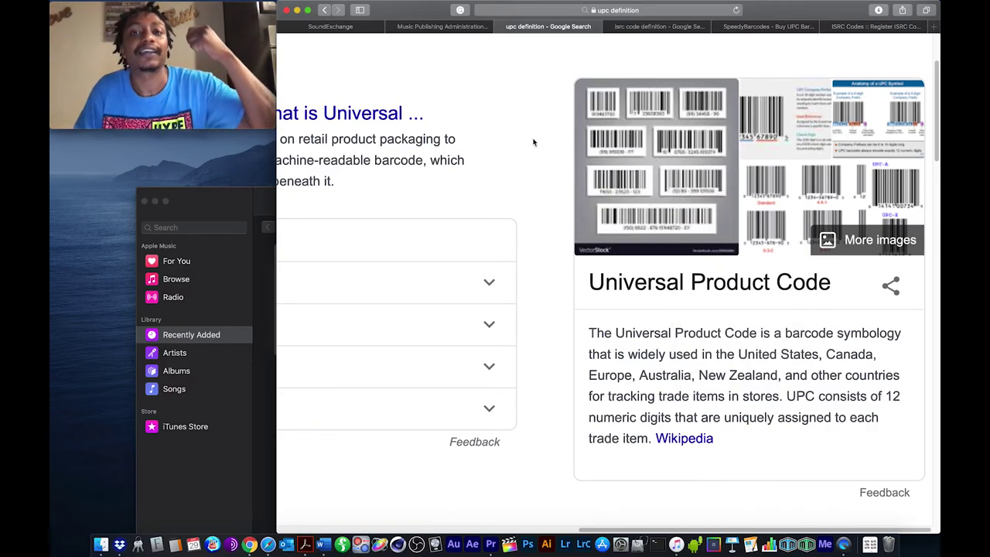
- Look at the 'isrc code definition' results, then close it and the 'upc definition' tab
click(650, 27)
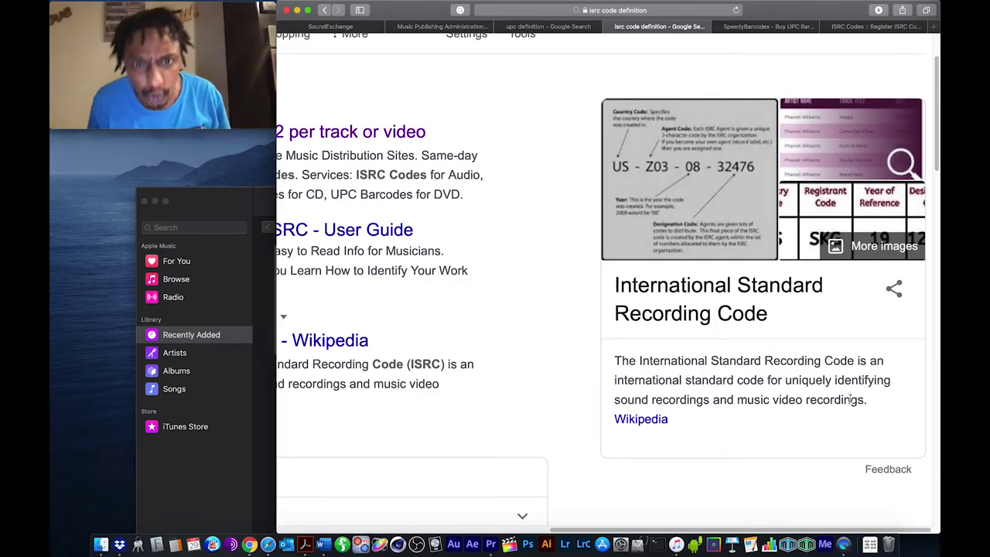
scroll(777, 238, up, 1)
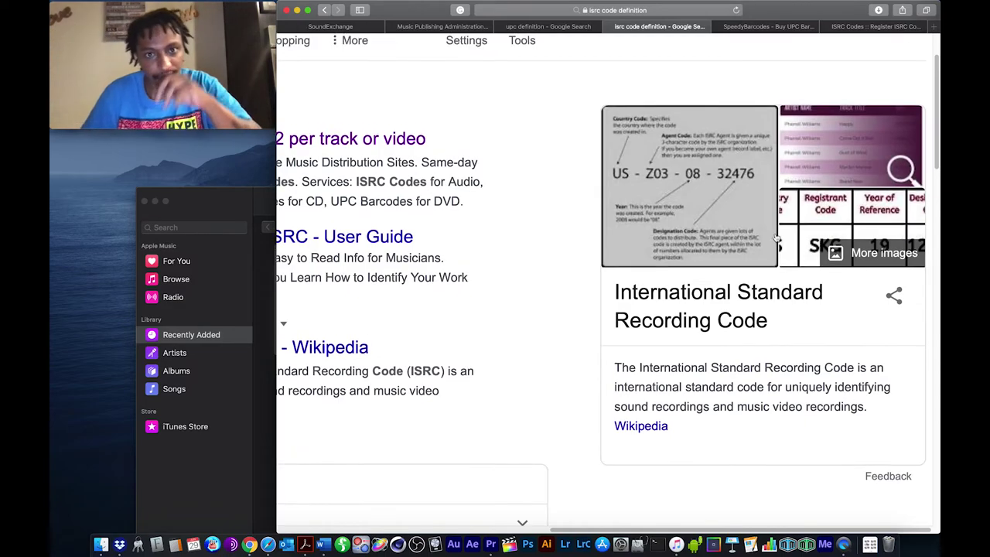
click(501, 27)
click(500, 27)
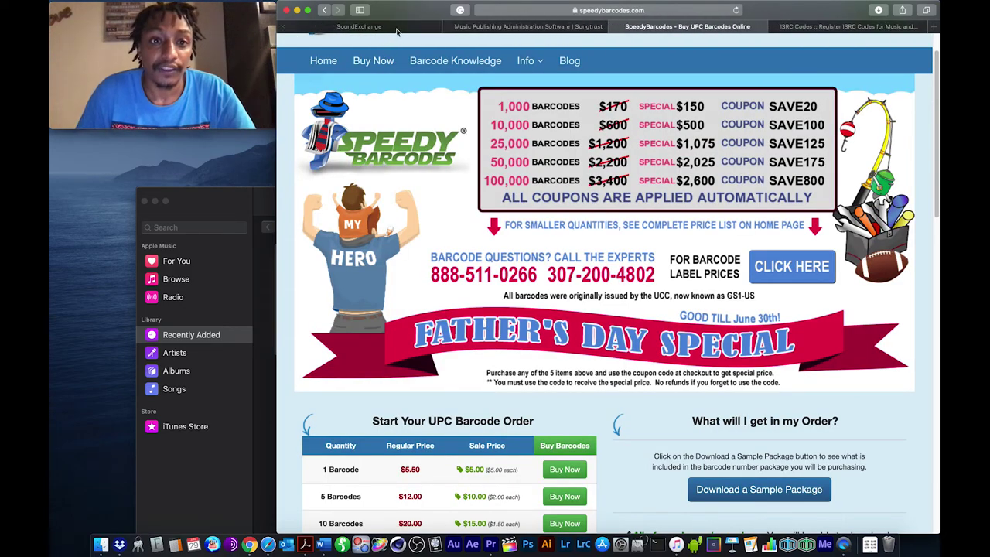
- Compare SoundExchange and Songtrust, scroll and reload the Songtrust homepage, then return to SoundExchange
click(398, 30)
click(510, 26)
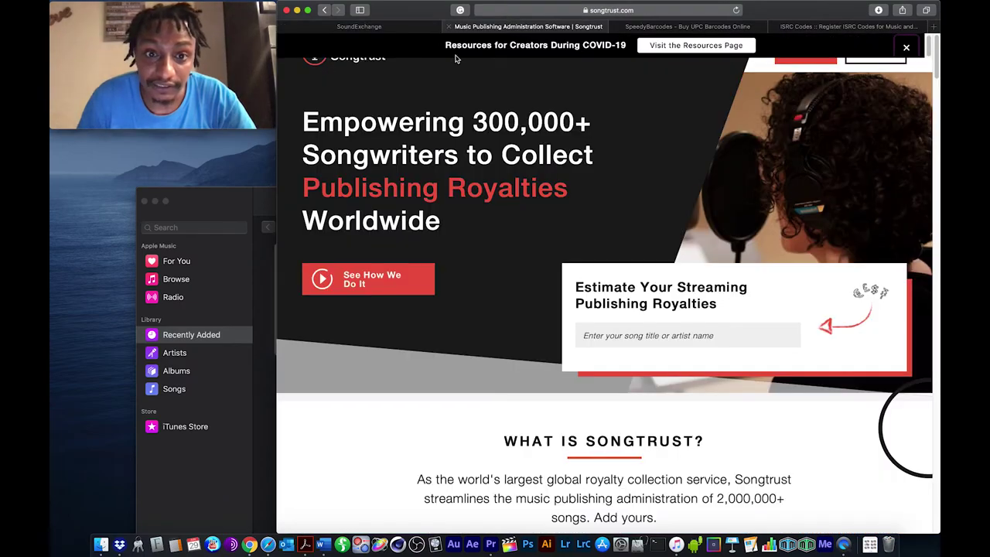
scroll(461, 322, down, 3)
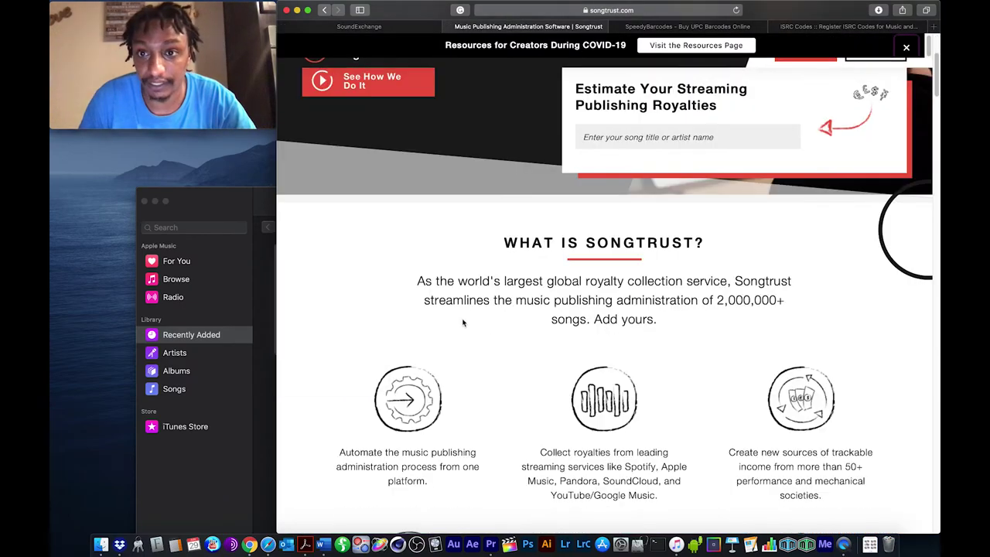
scroll(472, 278, up, 3)
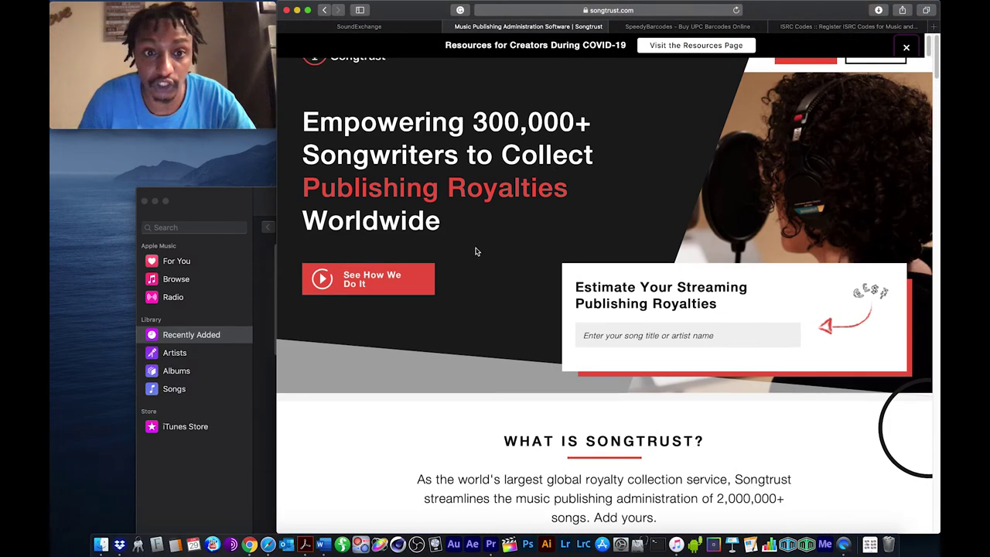
click(385, 28)
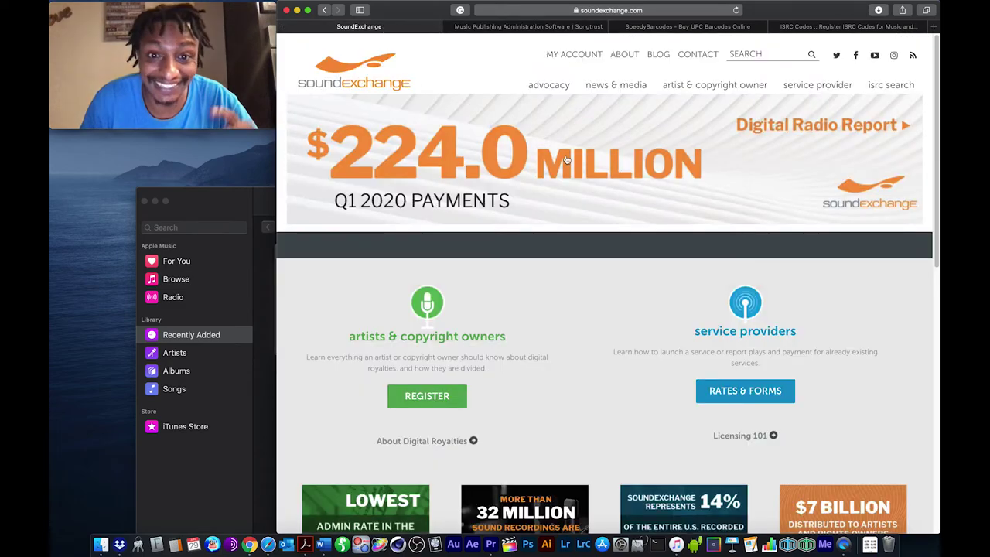
click(529, 29)
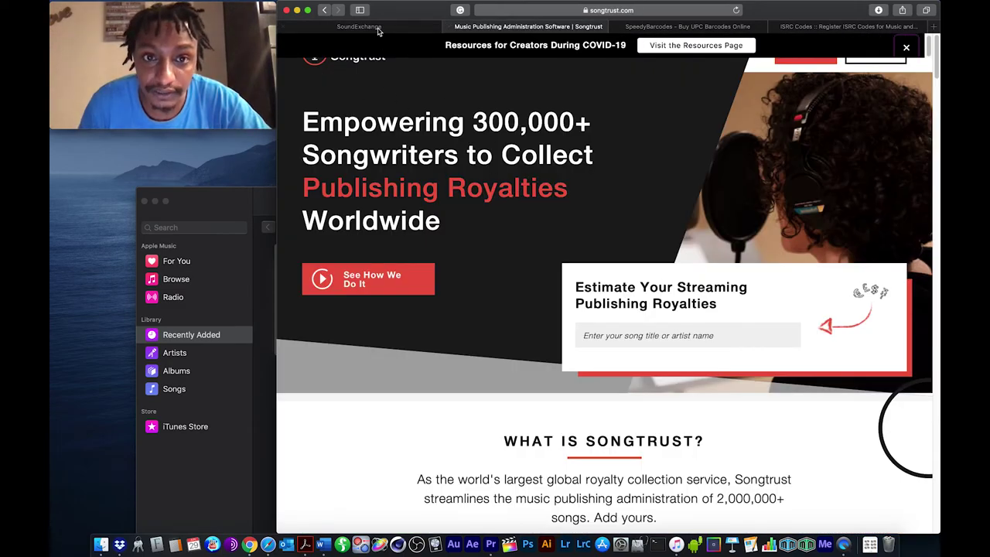
click(733, 11)
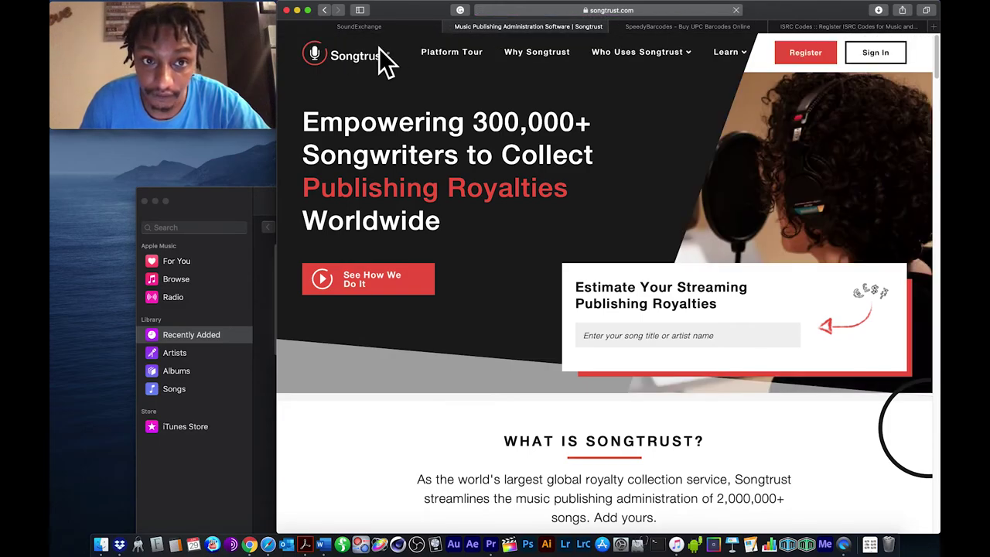
click(346, 27)
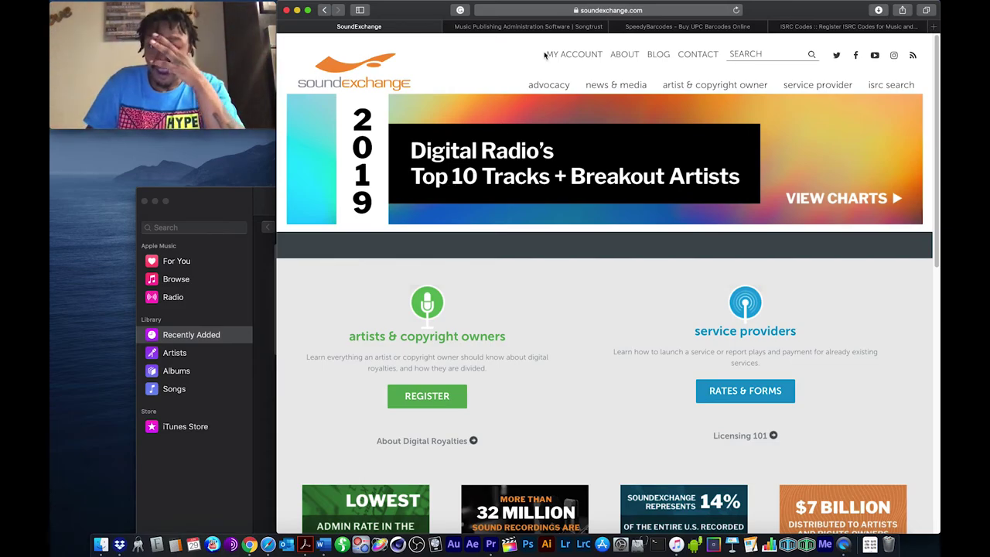
- Return to the Songtrust homepage and close its COVID-19 resources banner
click(533, 26)
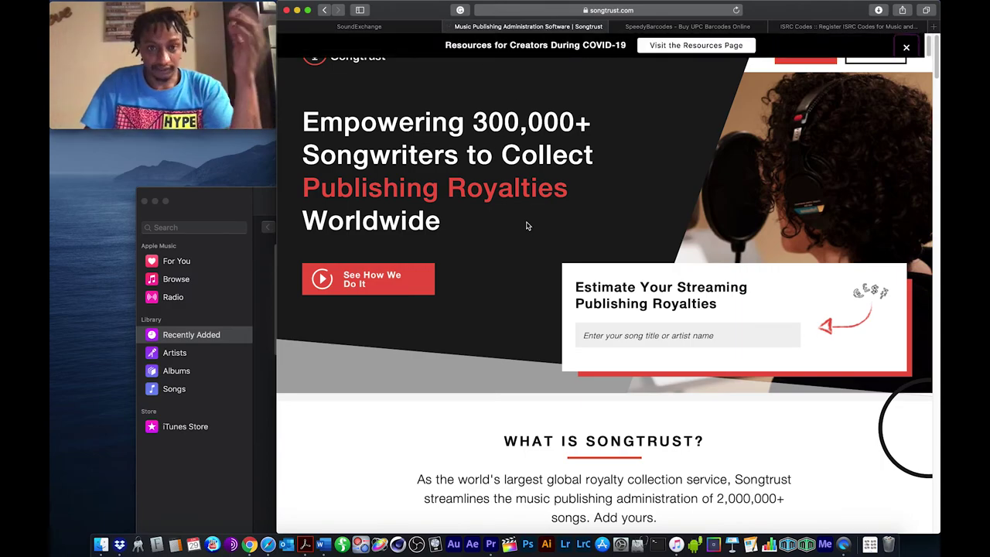
click(906, 47)
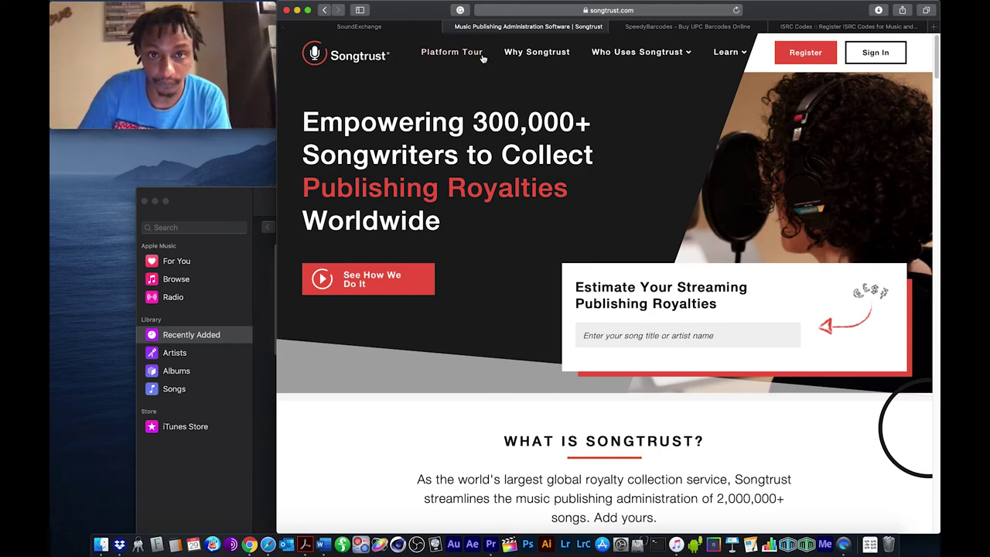
- Close the SoundExchange and Songtrust tabs
click(403, 29)
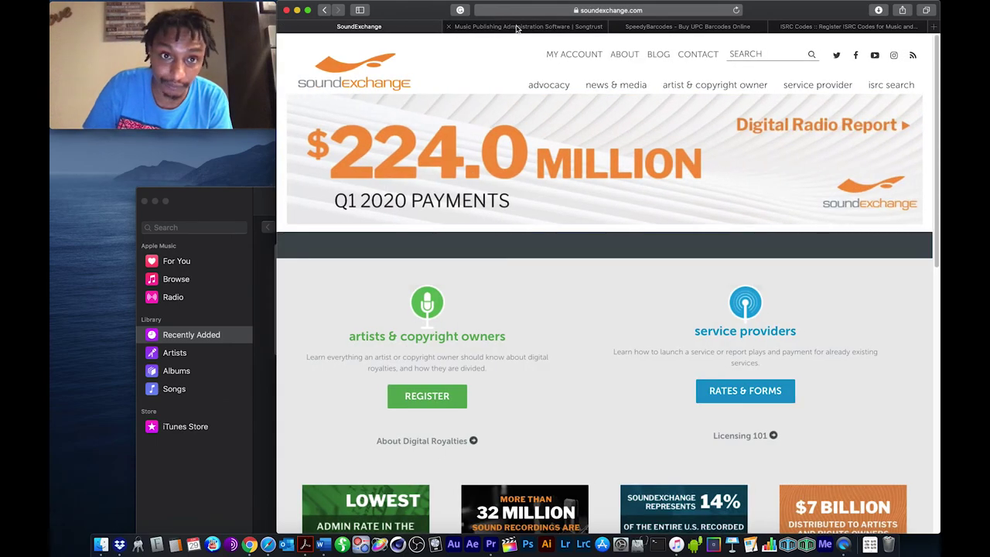
click(484, 29)
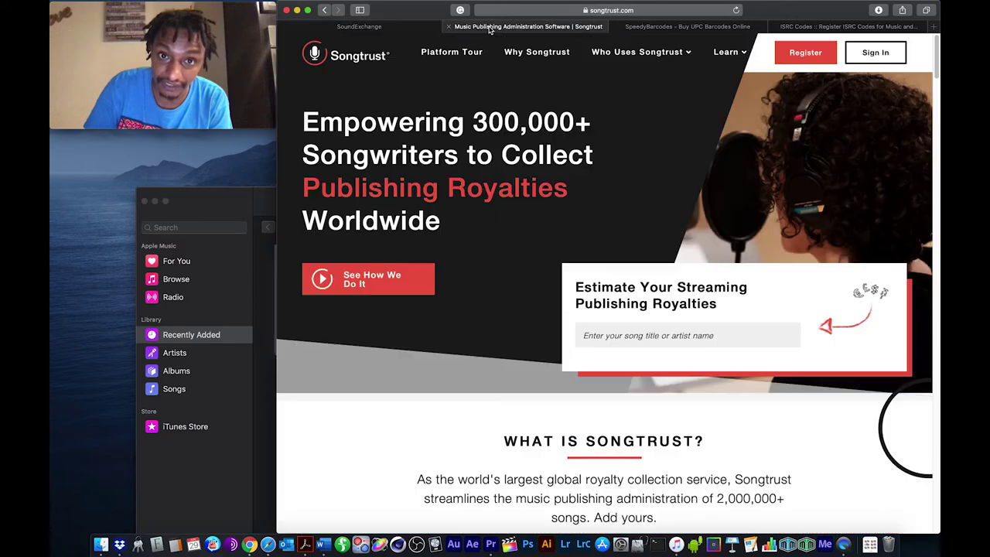
click(284, 28)
click(284, 29)
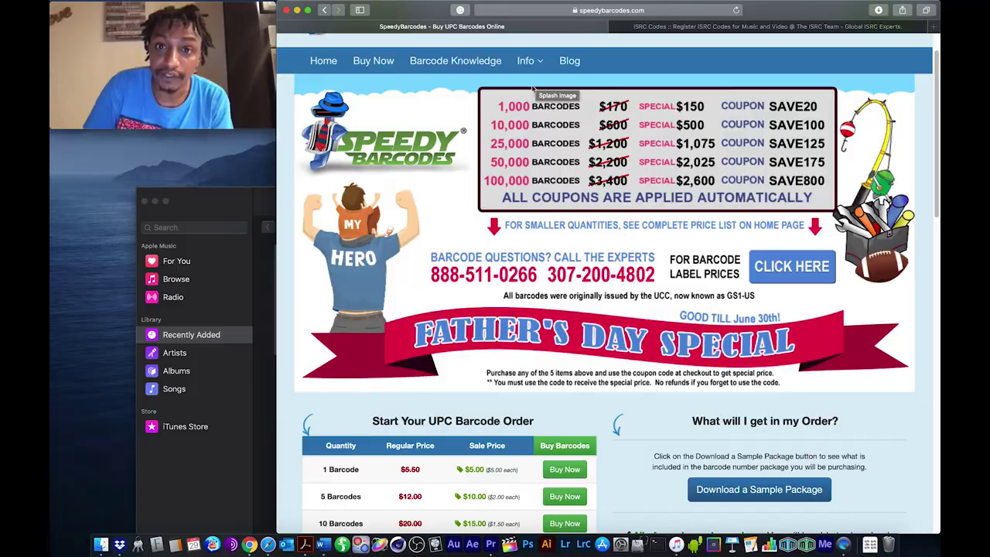
- Glance at the ISRC Codes FAQ, then go back to the SpeedyBarcodes pricing page
click(691, 31)
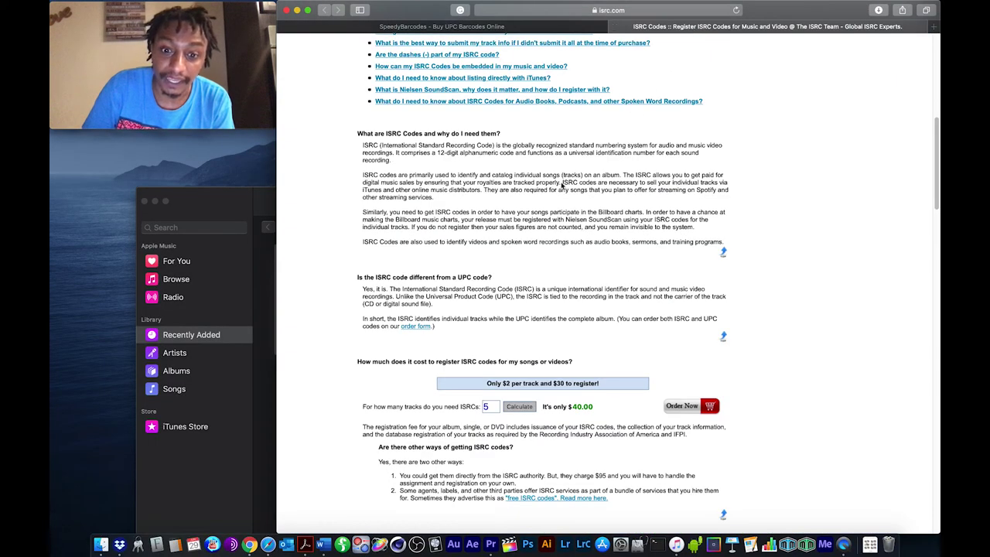
scroll(553, 172, up, 5)
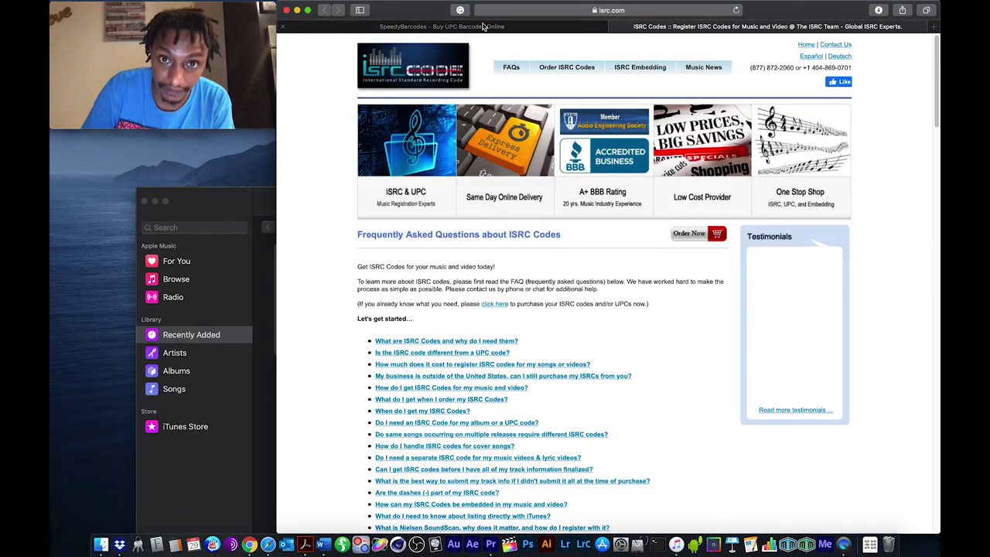
click(484, 27)
- Scroll through SpeedyBarcodes' UPC price table, starting at 1 barcode for $5.00
scroll(611, 255, down, 5)
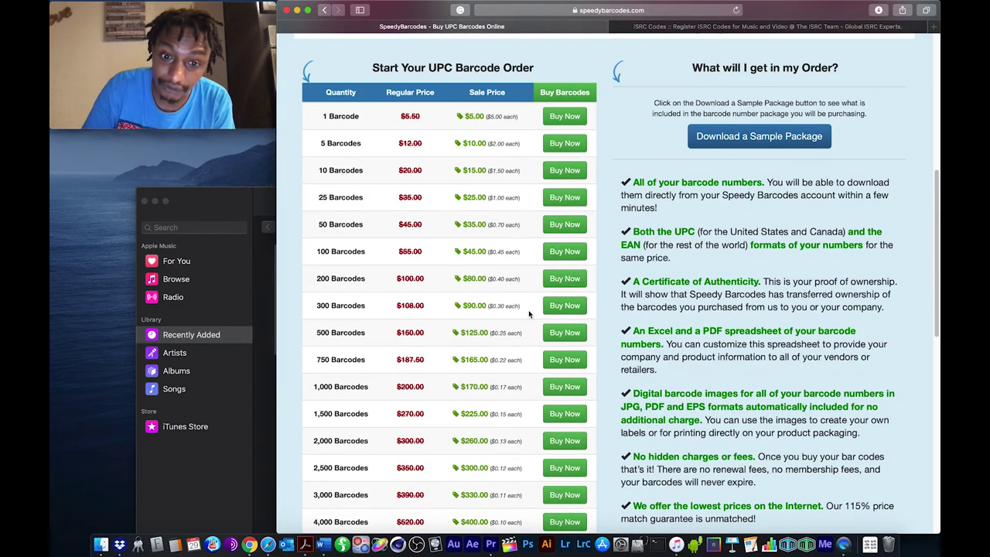
scroll(618, 262, up, 5)
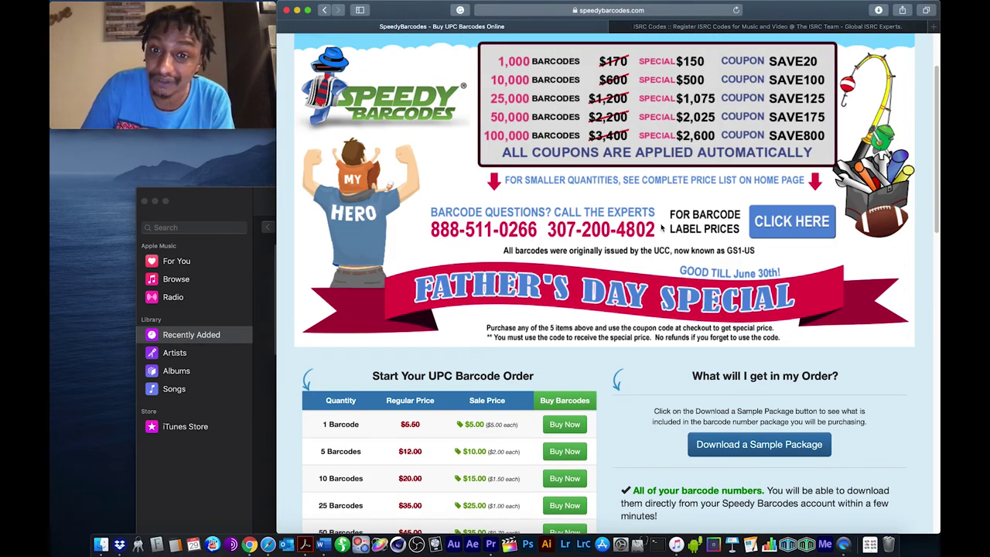
scroll(662, 228, up, 3)
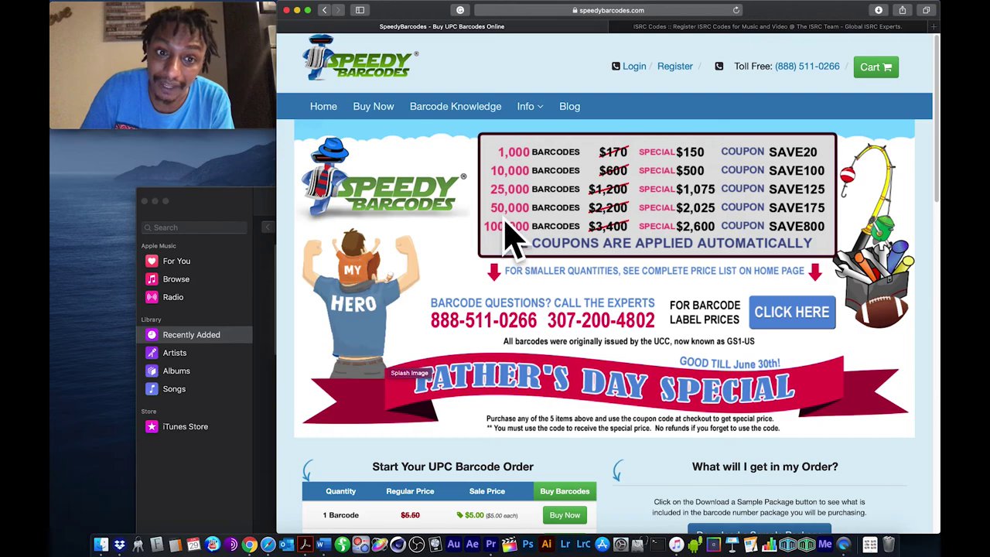
scroll(464, 371, down, 1)
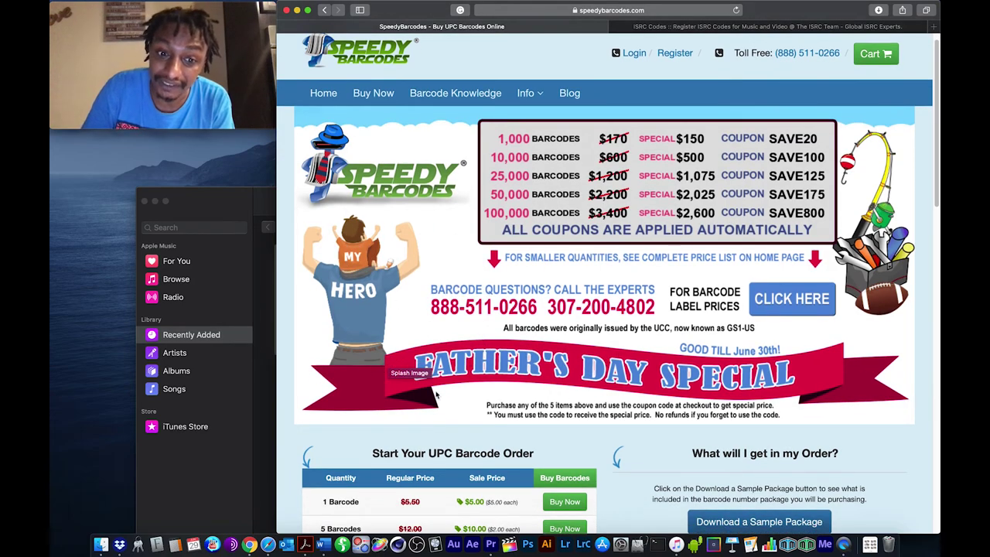
scroll(436, 395, down, 5)
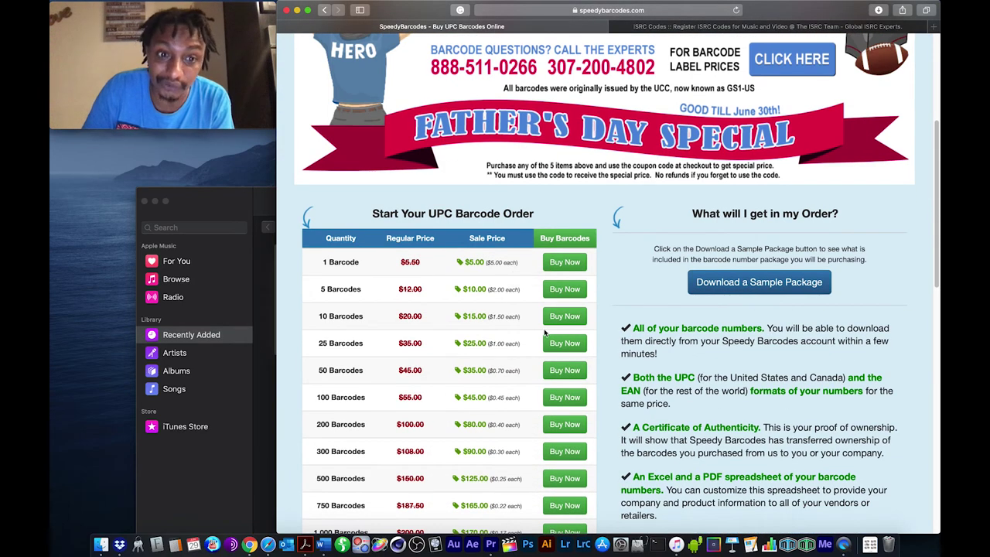
scroll(407, 267, down, 2)
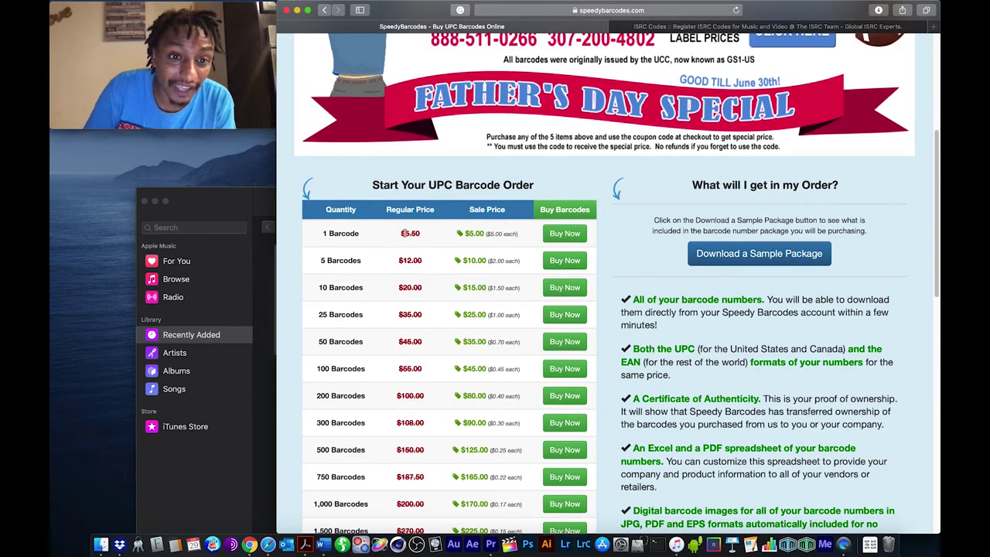
scroll(409, 246, down, 3)
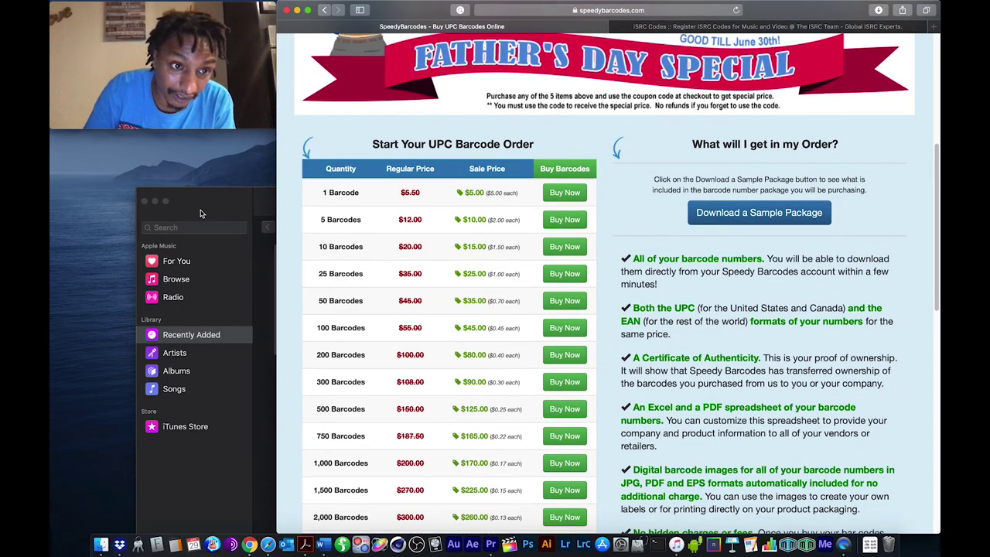
- Close the Music app window and keep reviewing the larger bulk barcode quantities
click(144, 202)
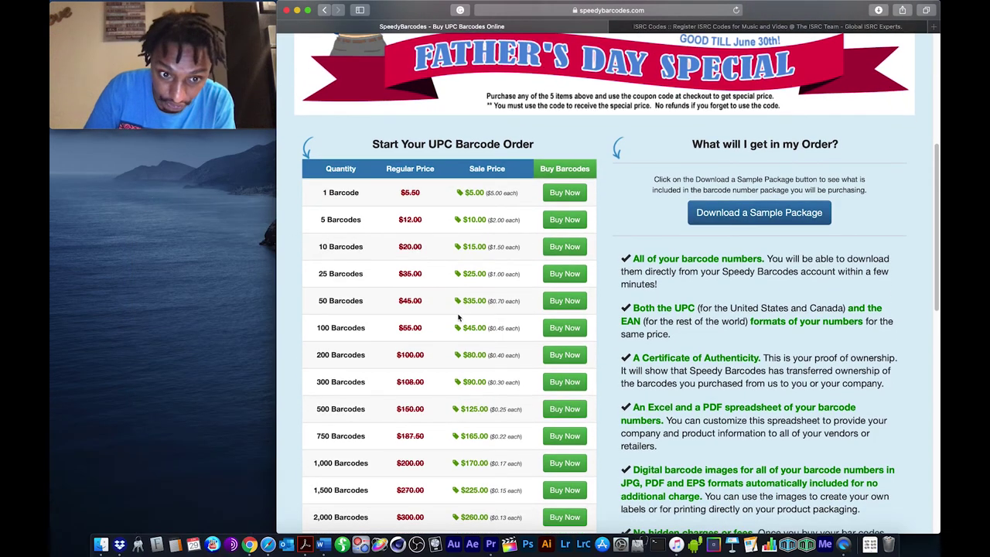
scroll(417, 315, down, 2)
scroll(371, 294, down, 15)
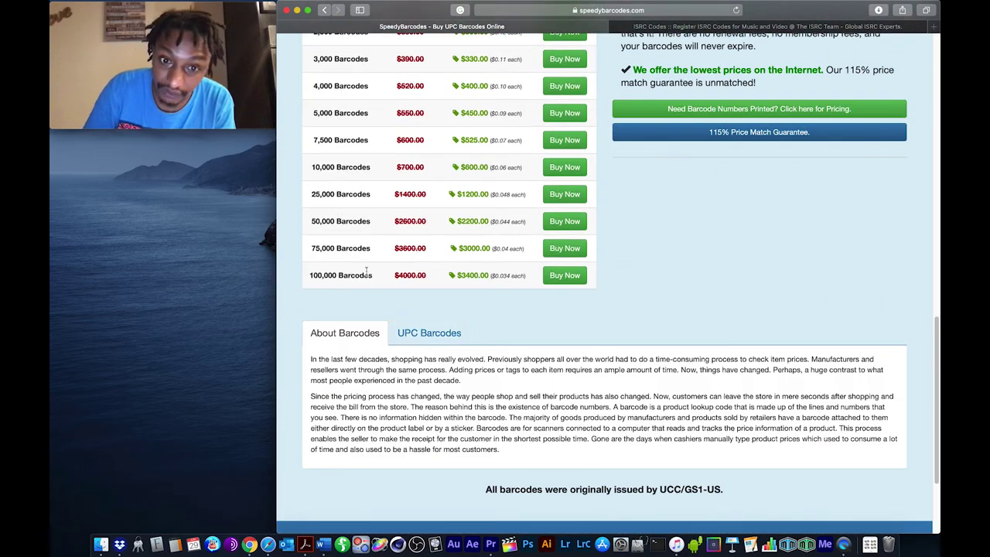
scroll(510, 255, up, 2)
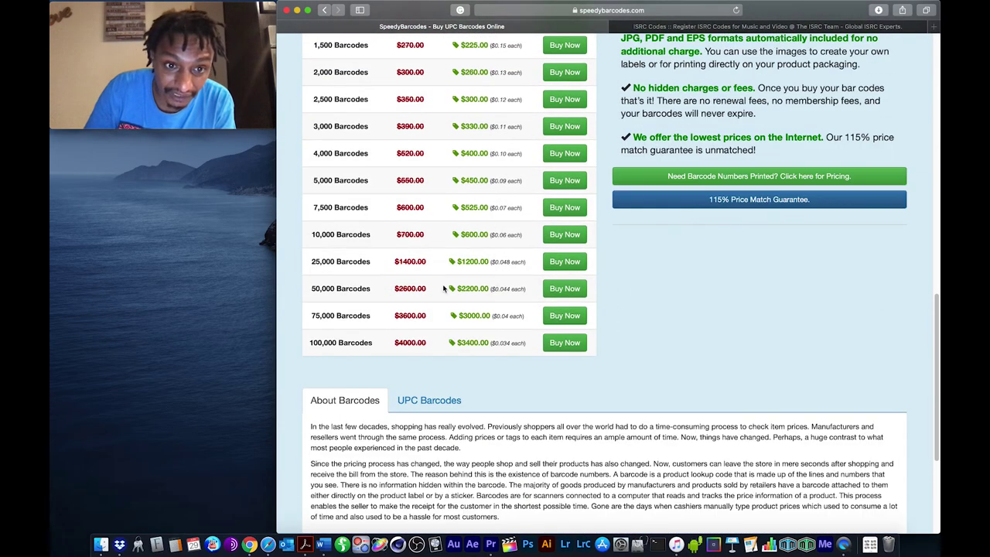
scroll(515, 227, up, 10)
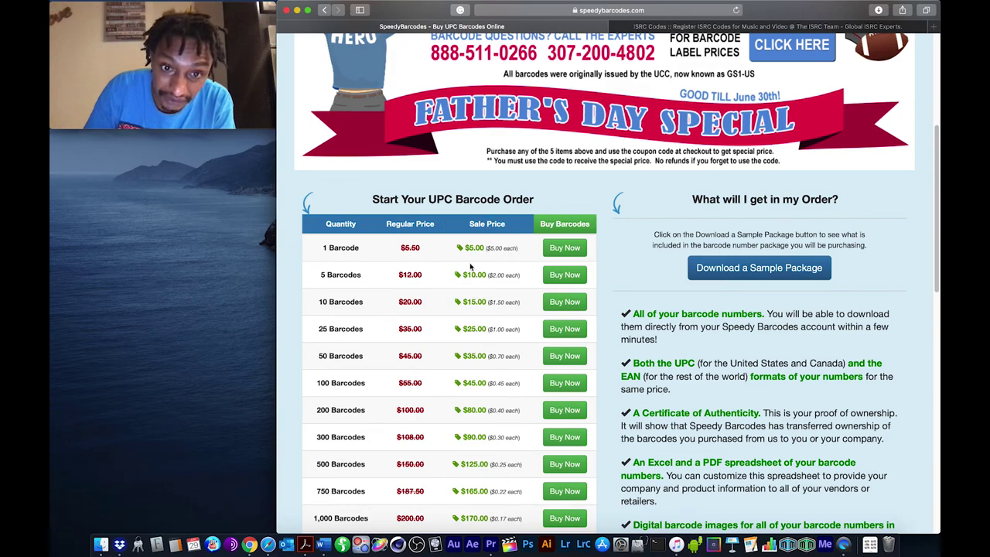
scroll(488, 265, down, 4)
scroll(488, 266, up, 1)
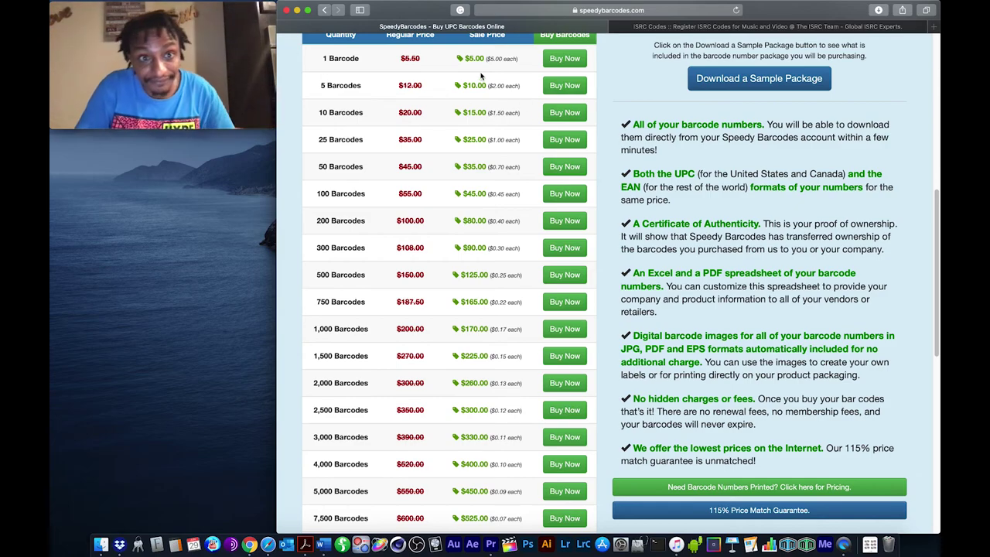
scroll(546, 99, down, 1)
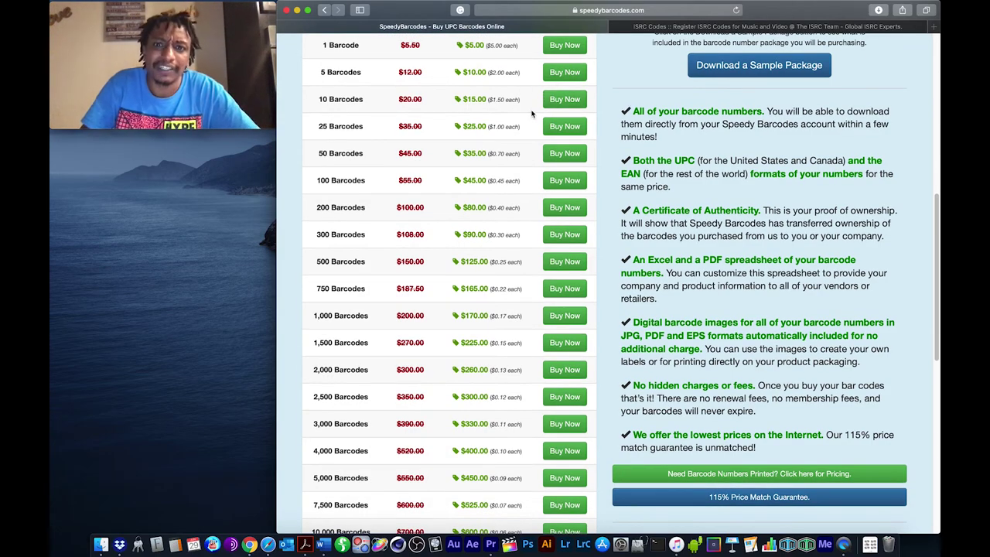
scroll(546, 99, up, 5)
- Scroll the ISRC Codes FAQ to its cost section: $2 per track plus $30, $40.00 for 5
click(671, 27)
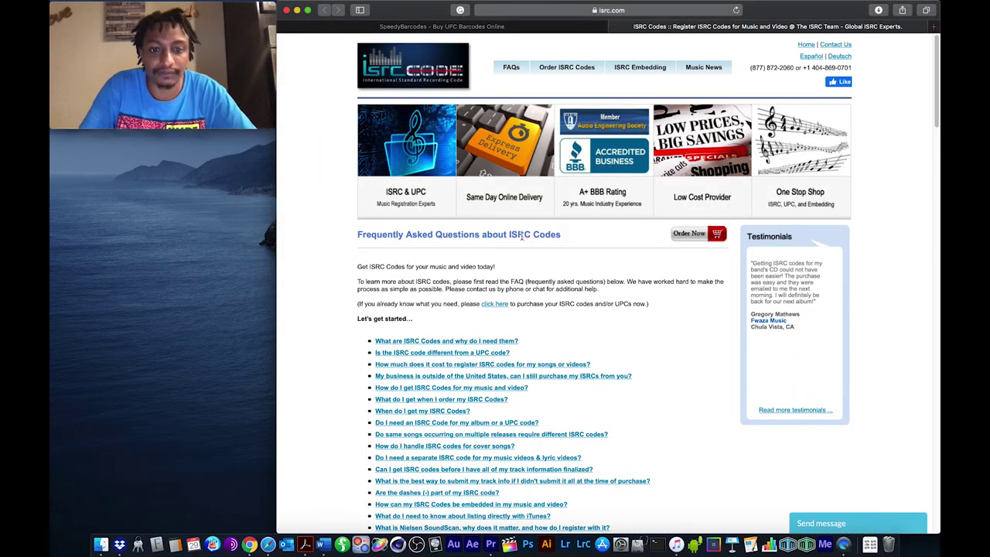
scroll(522, 238, down, 10)
scroll(521, 240, up, 5)
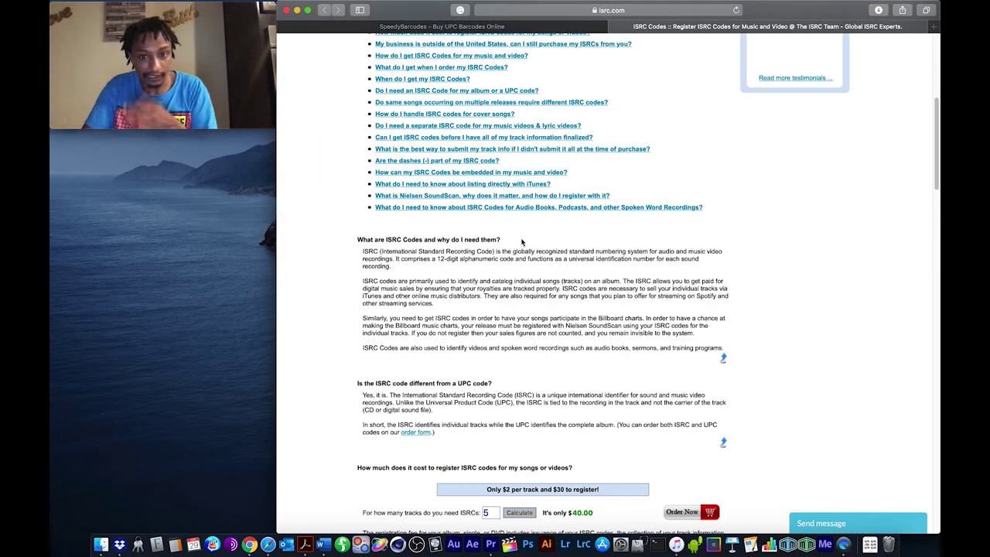
scroll(521, 242, down, 3)
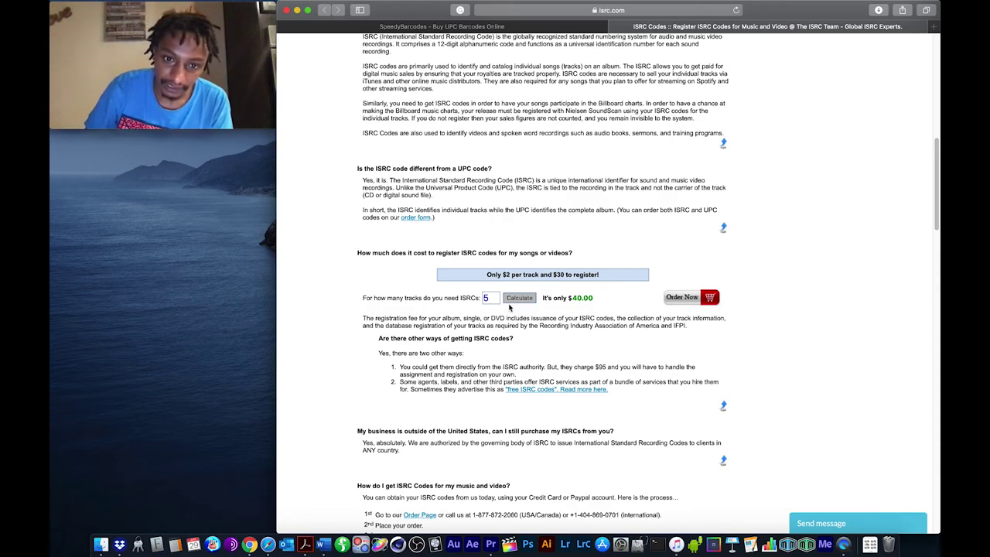
- Replace the track count with 5 and recalculate the ISRC registration price
double_click(486, 298)
key(BackSpace)
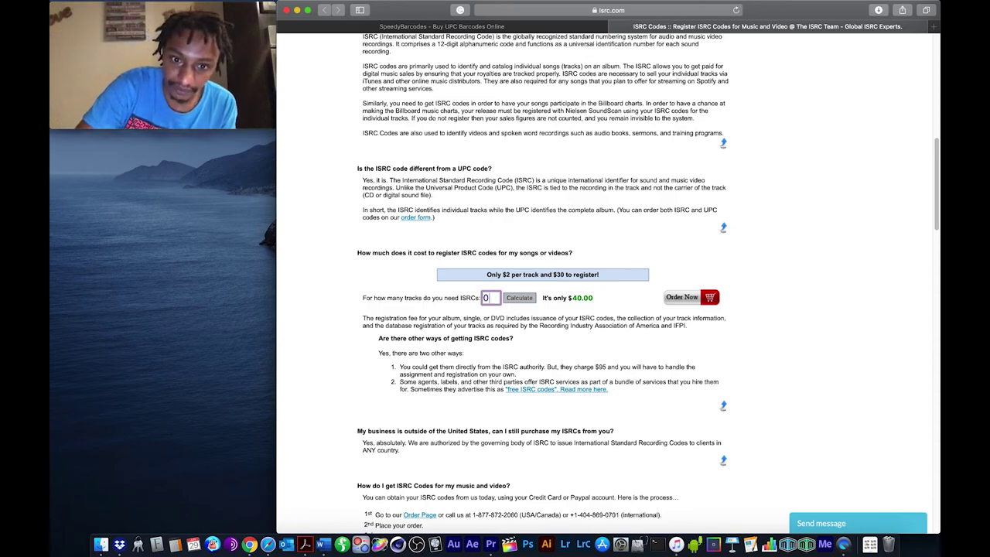
key(Tab)
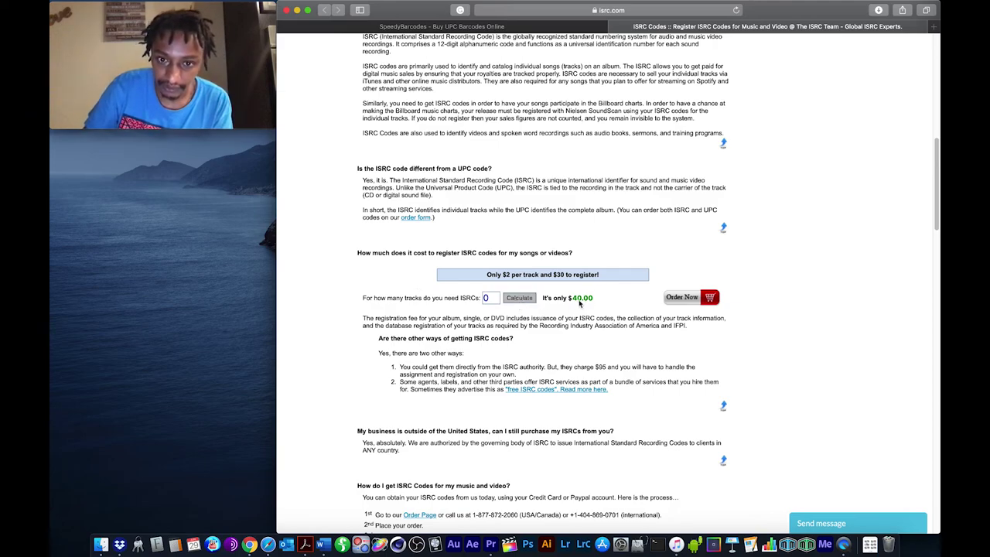
click(495, 297)
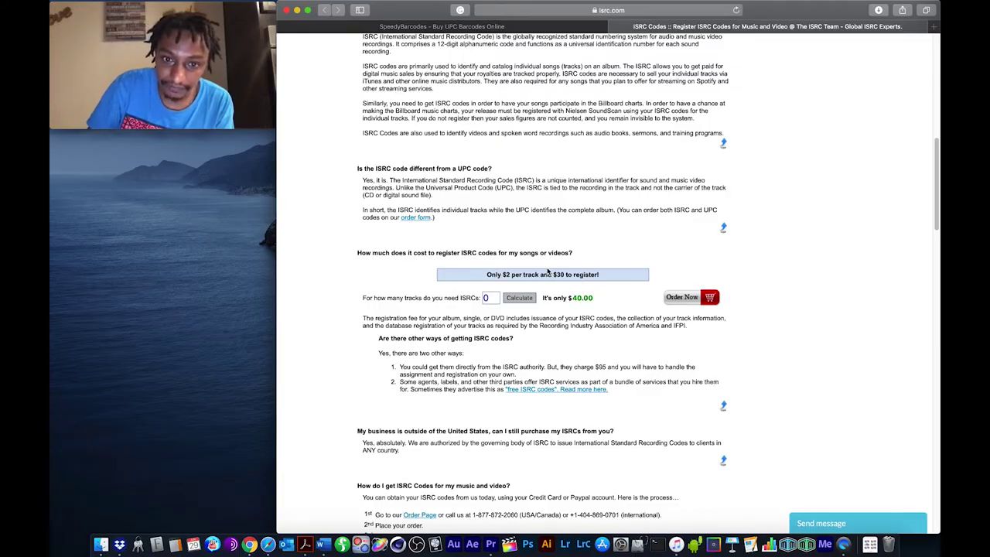
double_click(493, 297)
text(5)
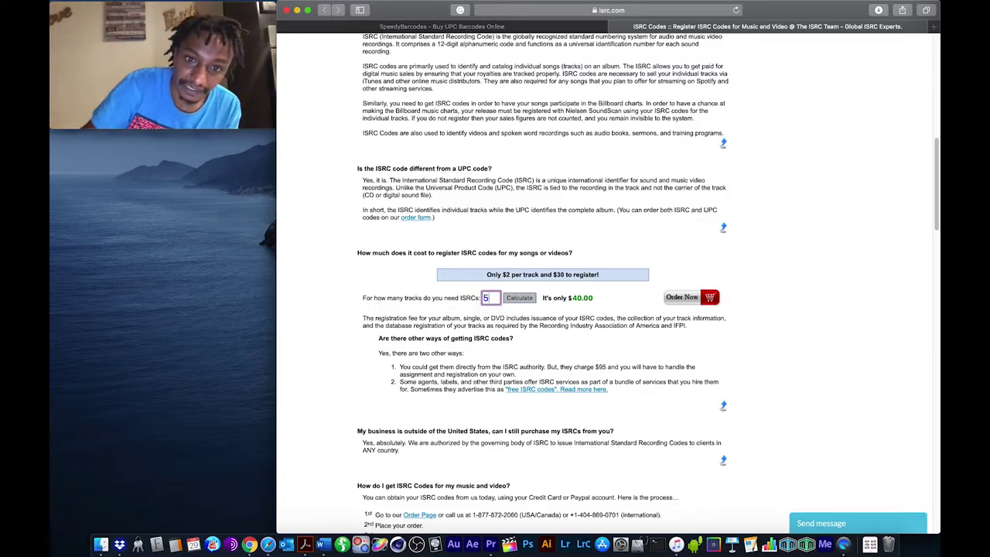
click(512, 299)
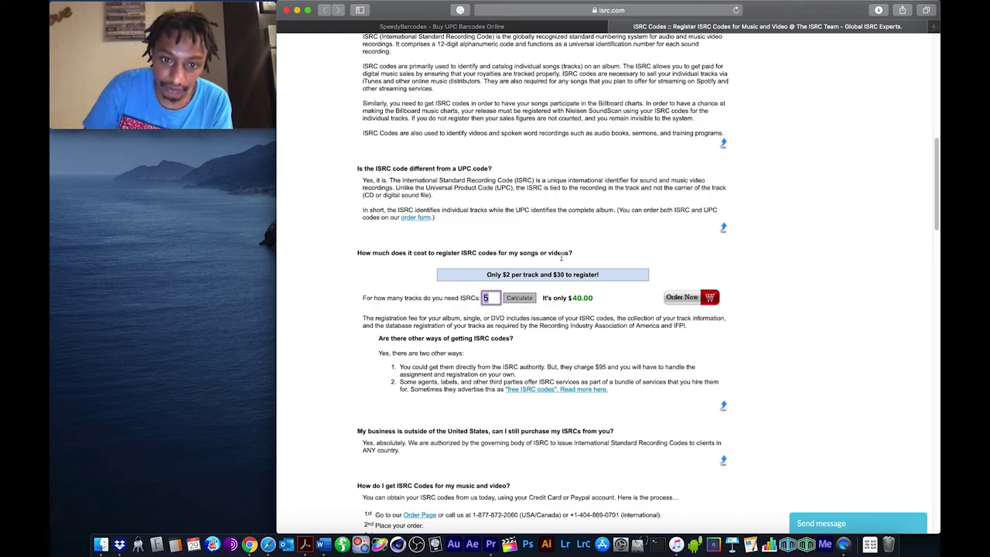
- Calculate the ISRC price for 6 tracks, then for 12 tracks
text(6)
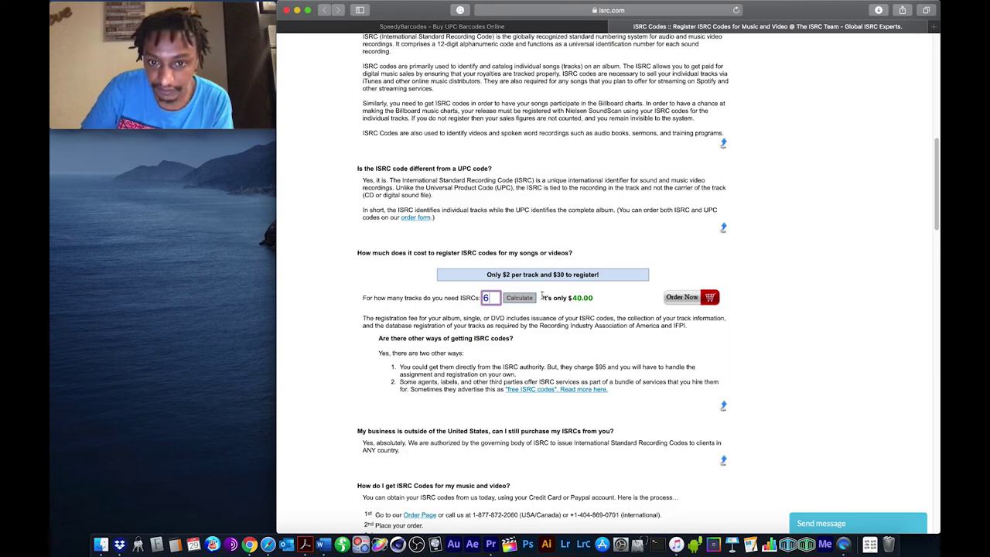
click(527, 302)
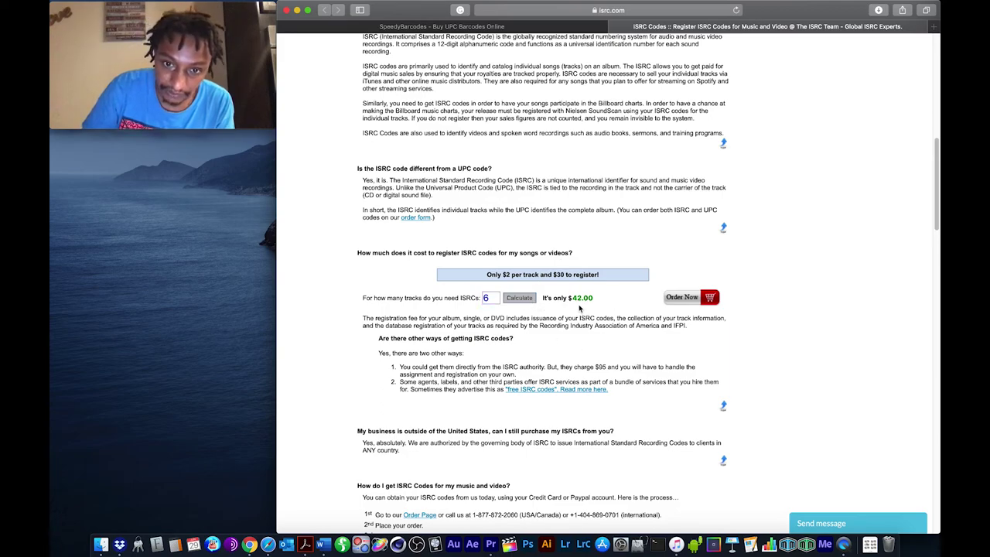
click(497, 299)
text(12)
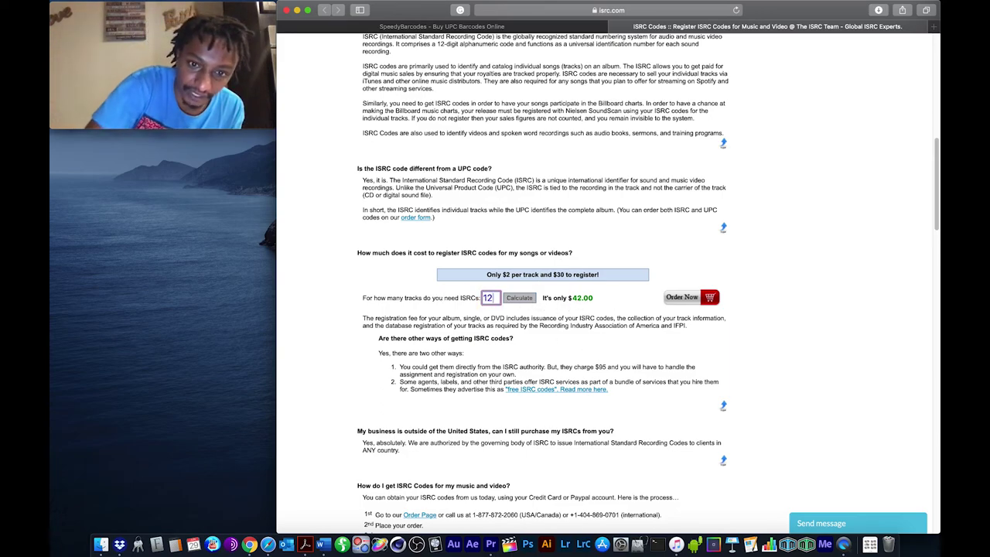
click(519, 298)
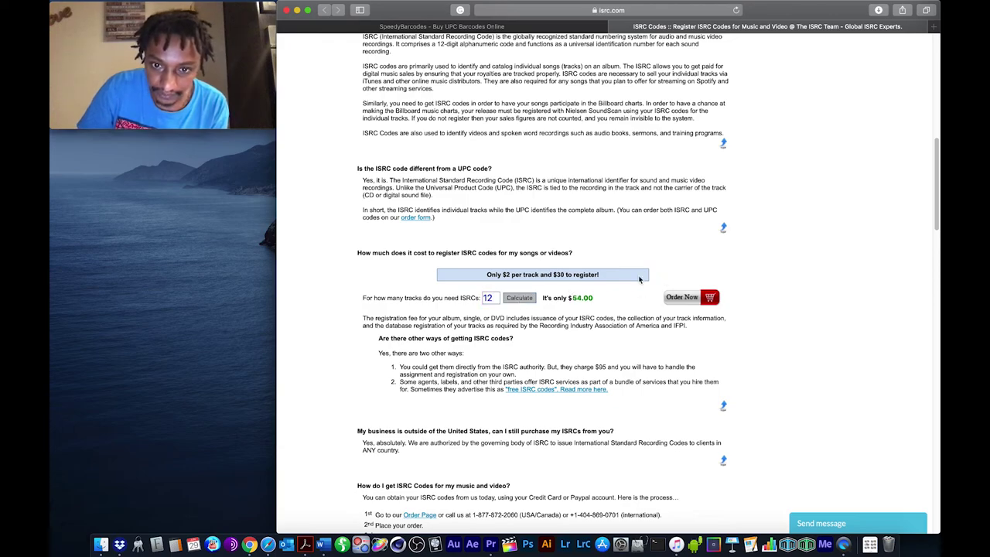
- Calculate the price for 2 tracks, then for 100 tracks, which gives $230.00
click(495, 297)
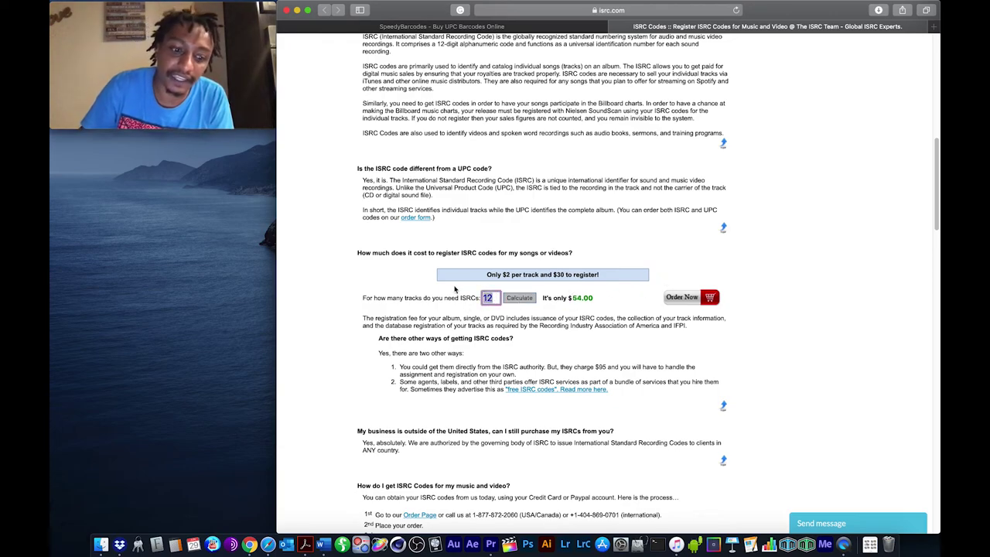
text(1)
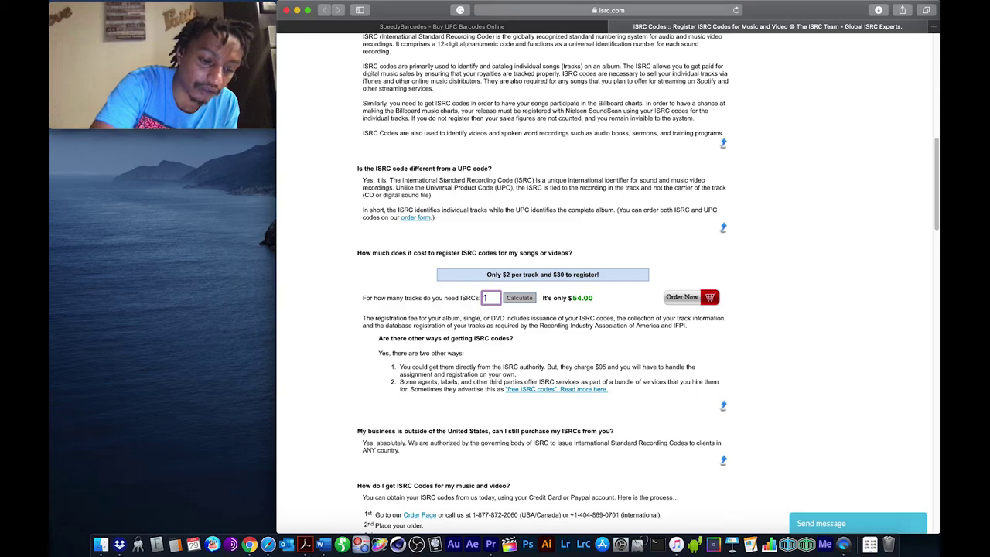
key(BackSpace)
text(2)
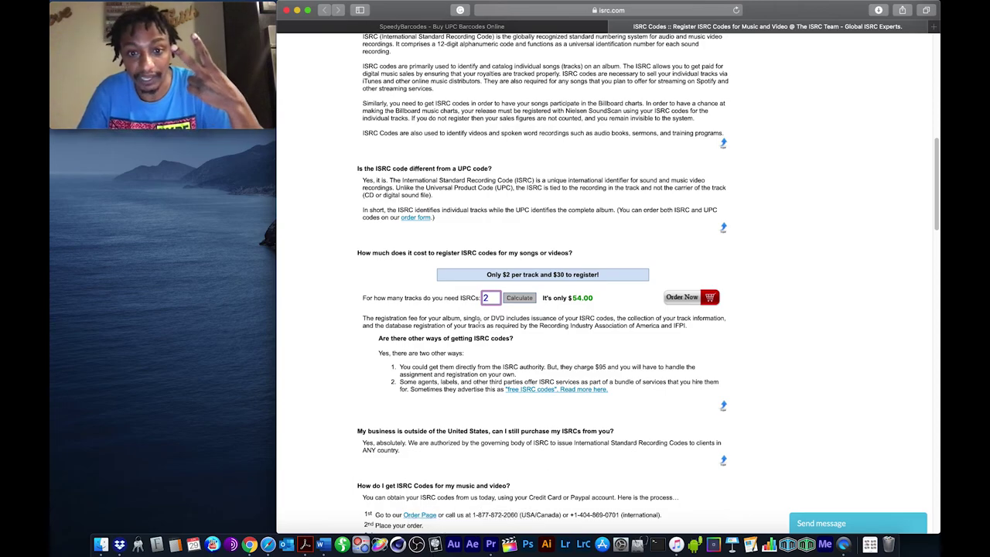
click(512, 300)
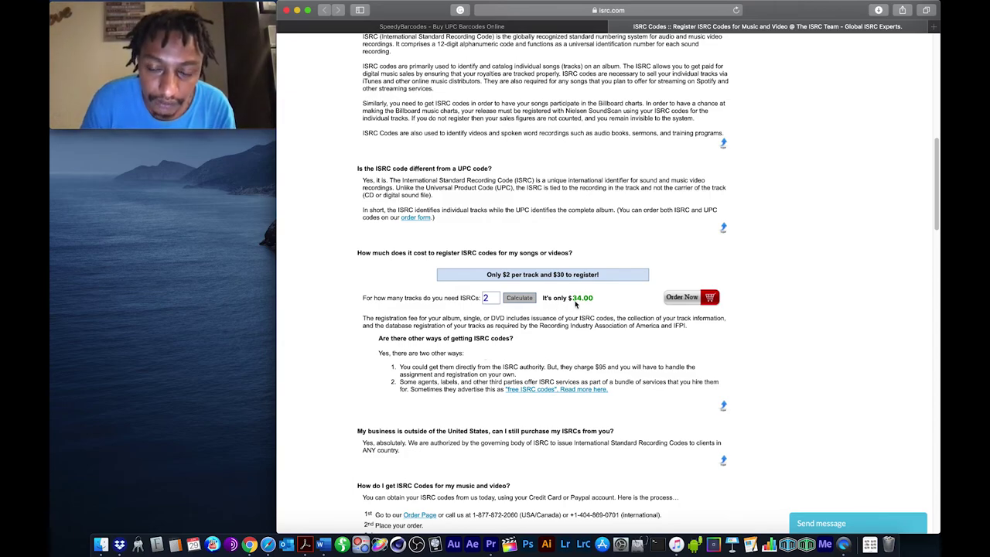
double_click(487, 298)
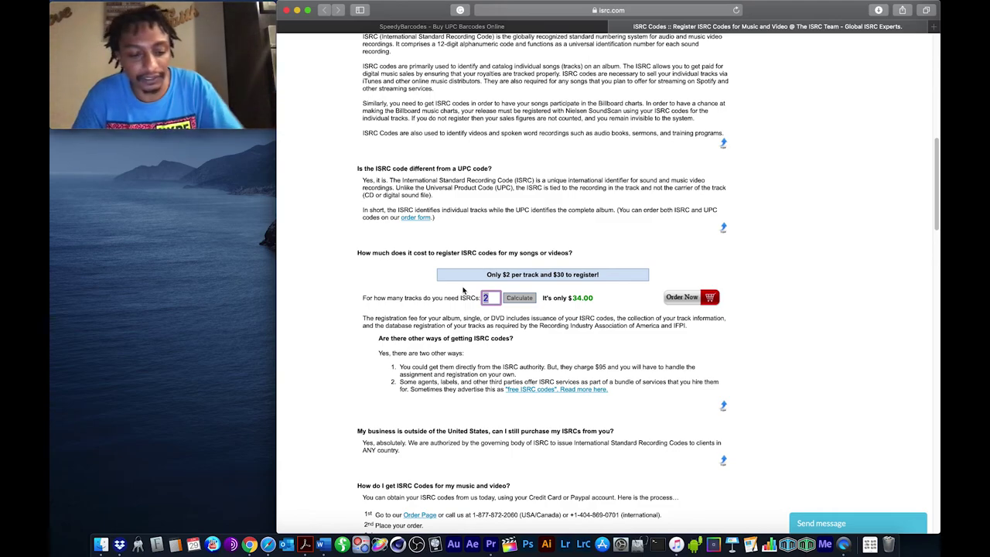
text(100)
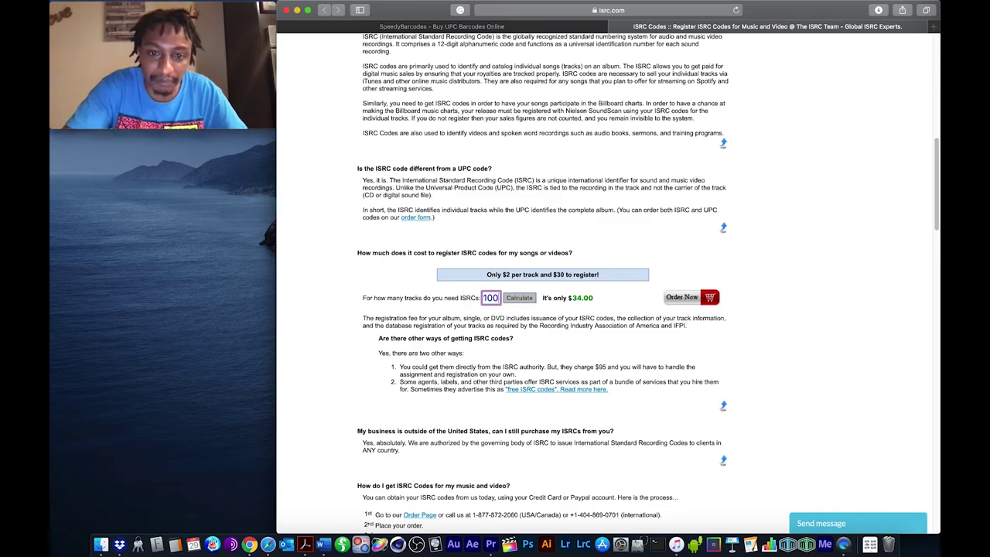
click(528, 303)
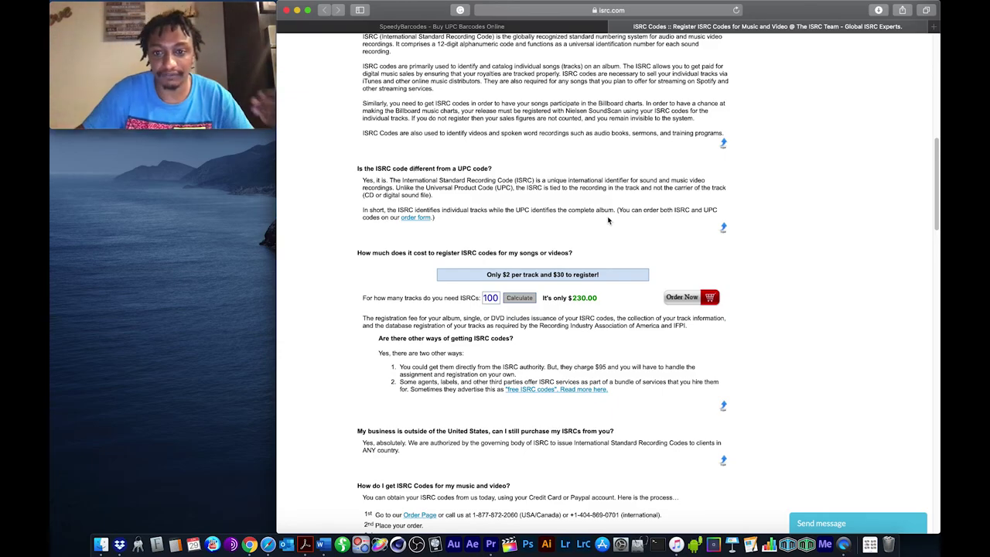
scroll(607, 219, up, 15)
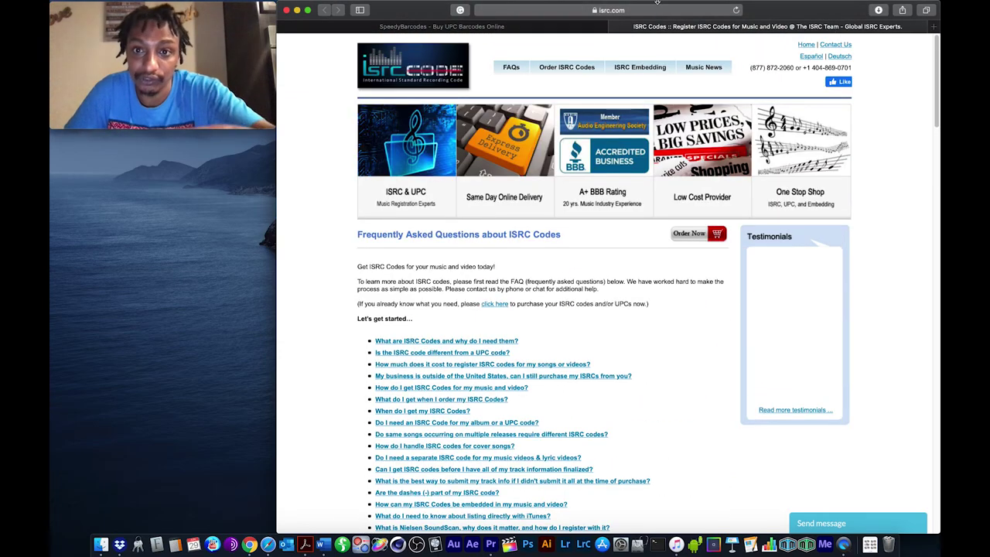
scroll(552, 226, down, 5)
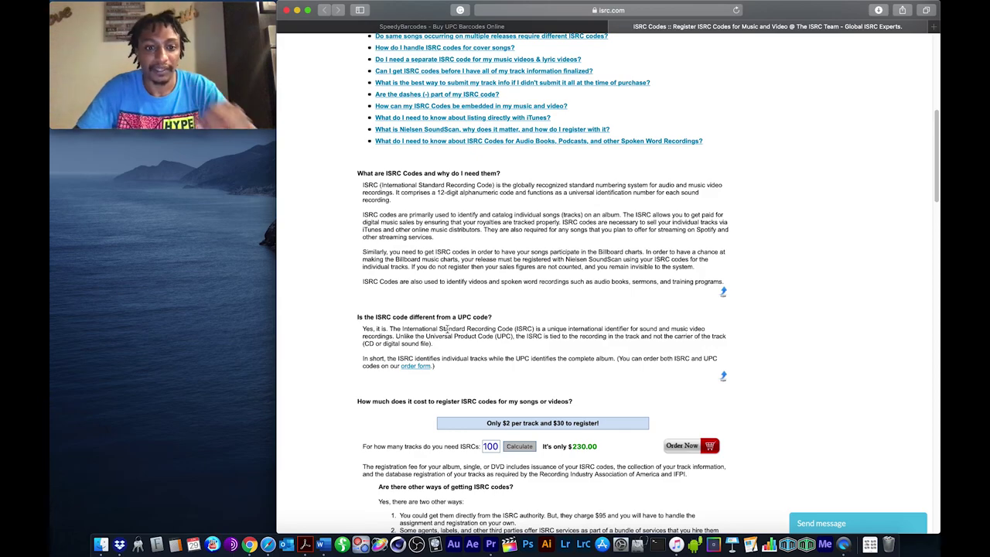
scroll(447, 328, down, 7)
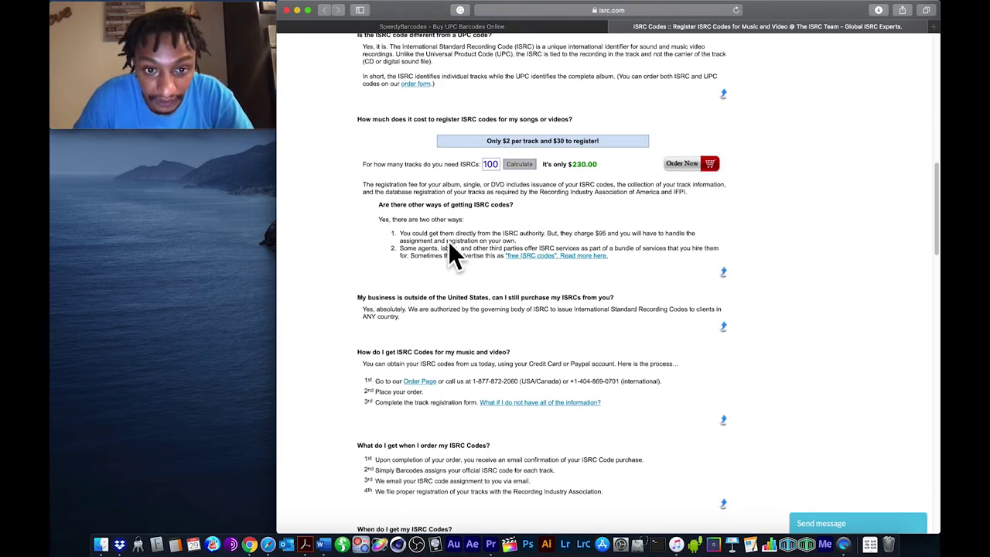
scroll(692, 241, up, 2)
scroll(692, 240, up, 3)
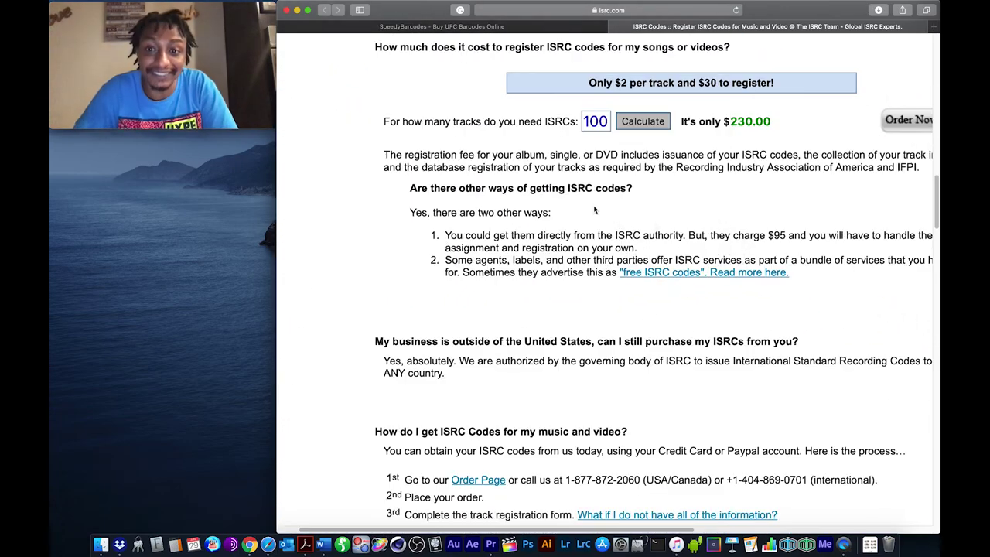
scroll(595, 210, right, 3)
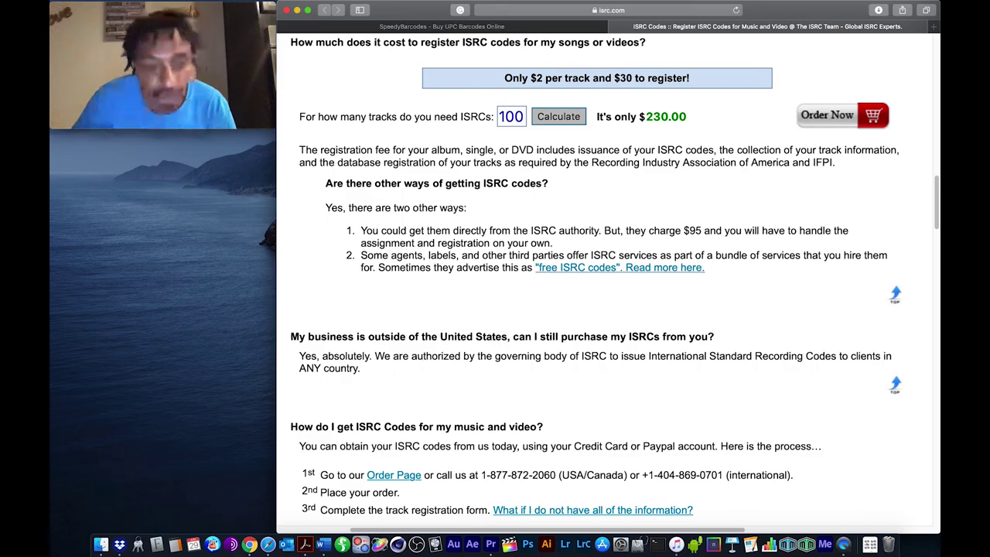
- Scroll the ISRC FAQ, glance at SpeedyBarcodes' prices, then scroll back to the FAQ's introduction
scroll(423, 363, down, 2)
scroll(424, 360, down, 5)
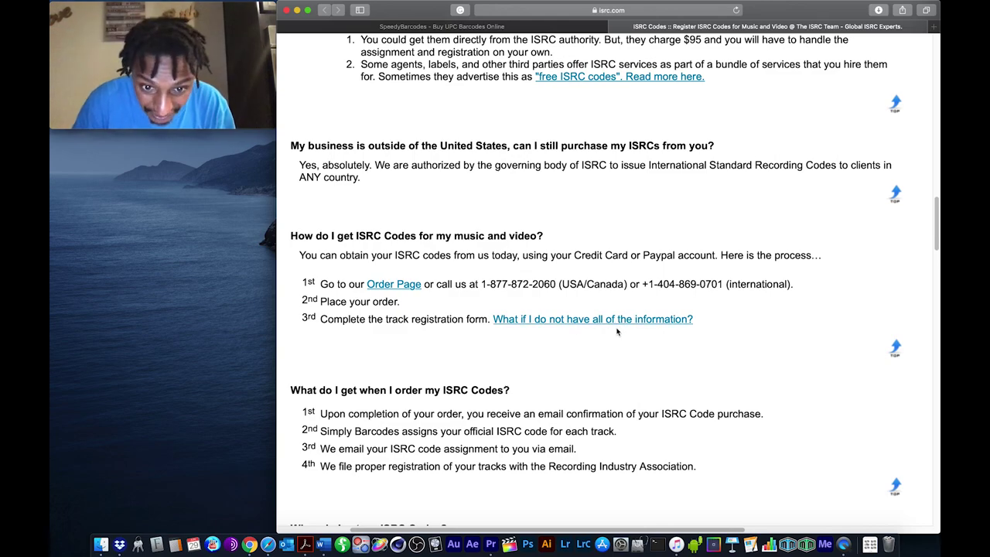
scroll(619, 328, down, 1)
scroll(624, 330, down, 2)
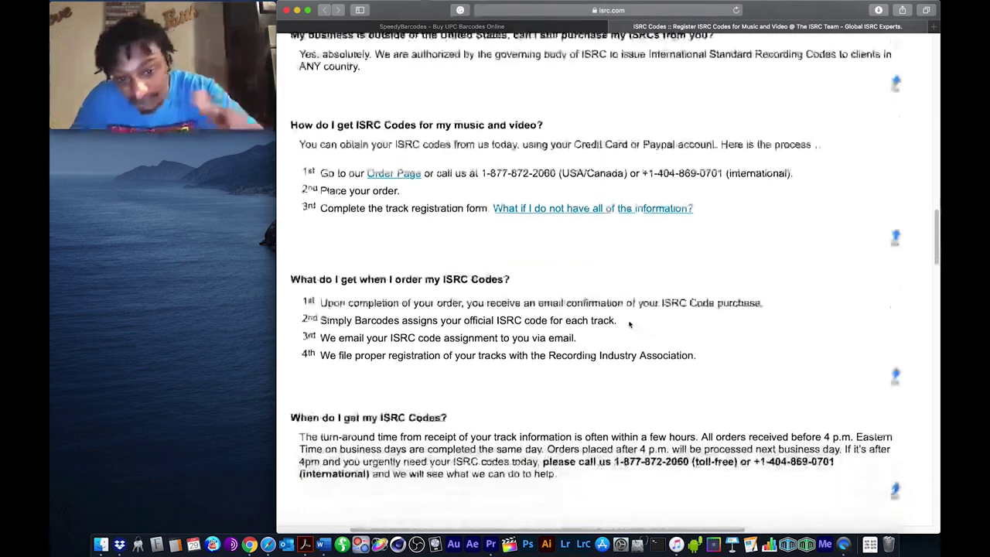
click(426, 28)
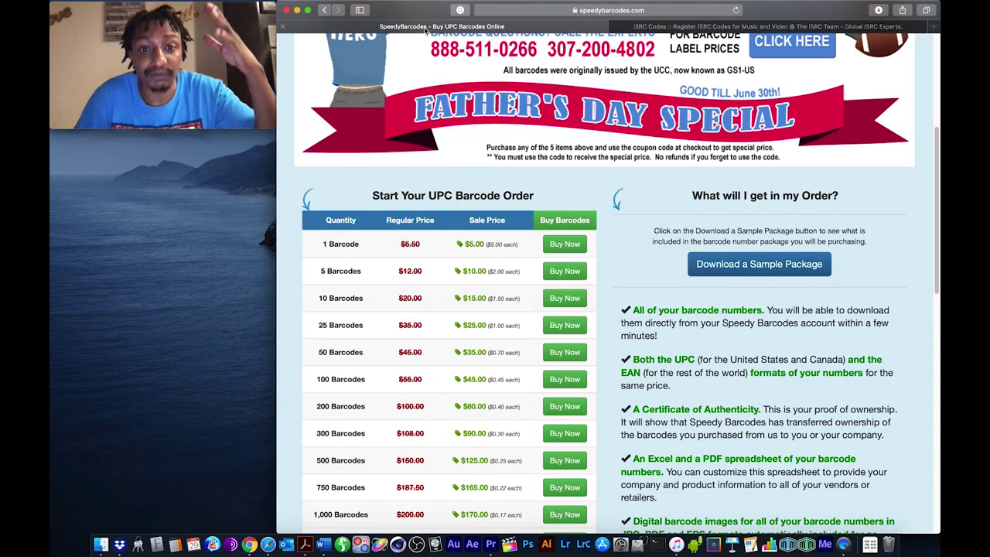
click(667, 26)
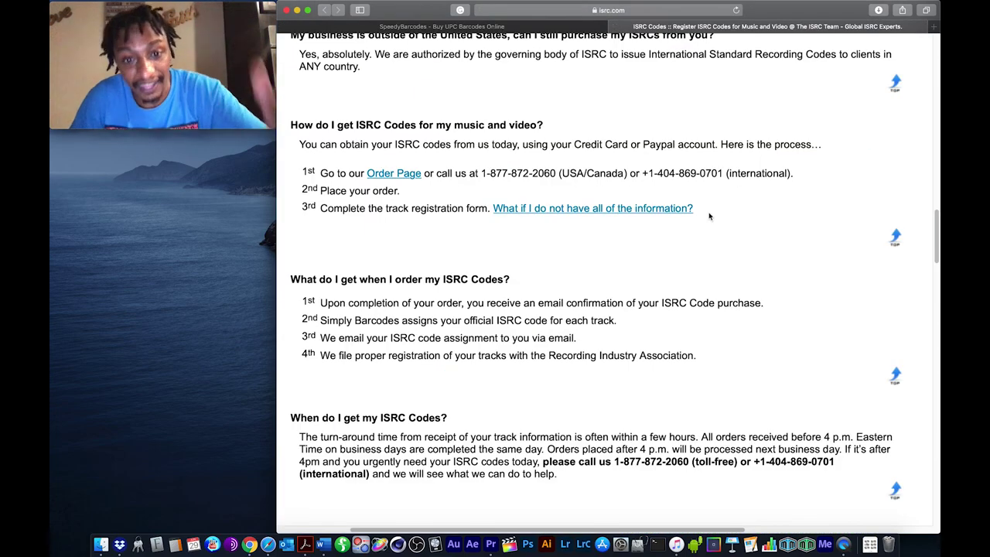
scroll(688, 155, up, 10)
scroll(680, 194, up, 10)
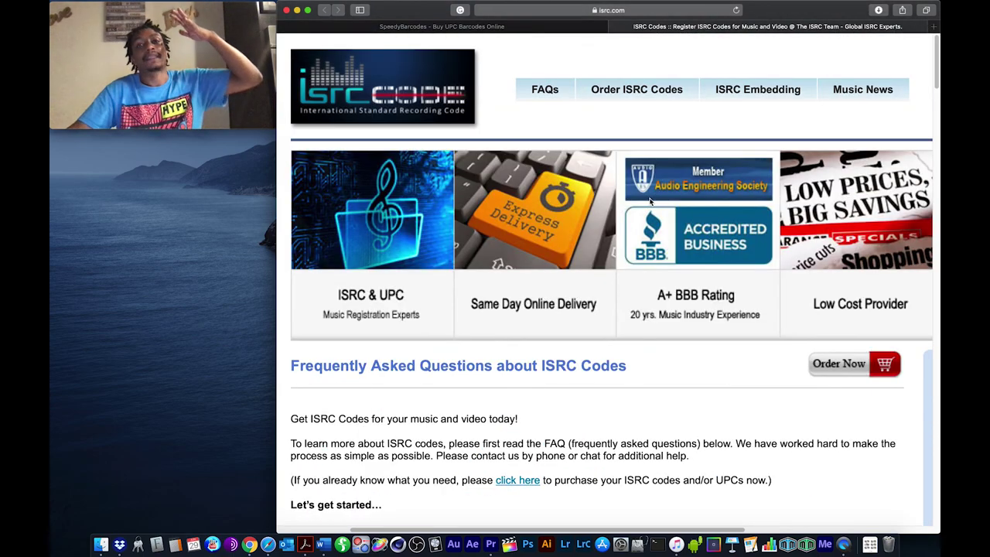